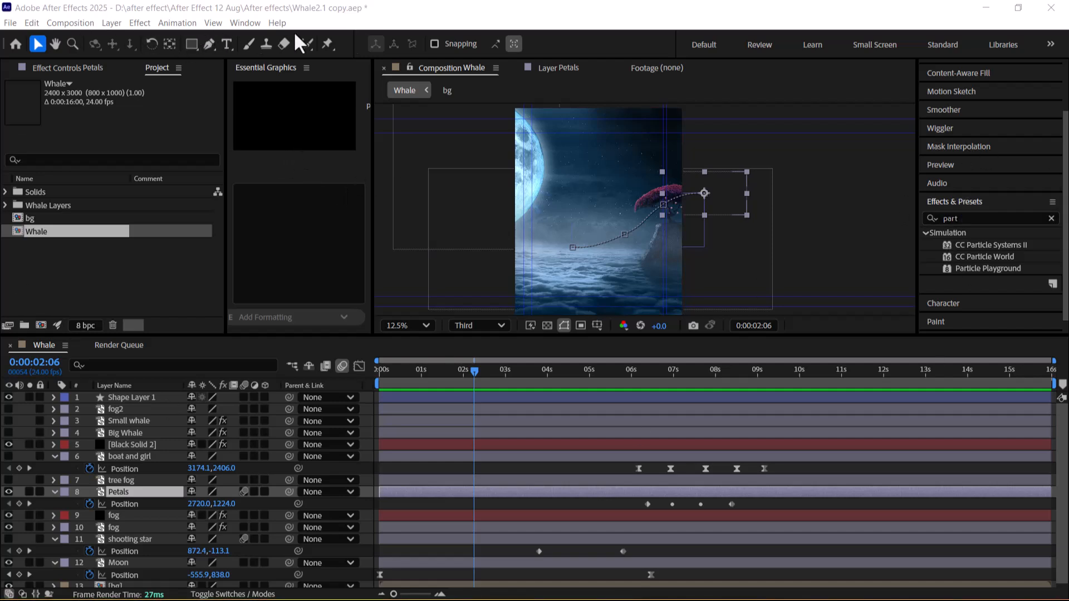
# Search the effects and presets for "particle"
pyautogui.click(228, 22)
pyautogui.moveTo(270, 39)
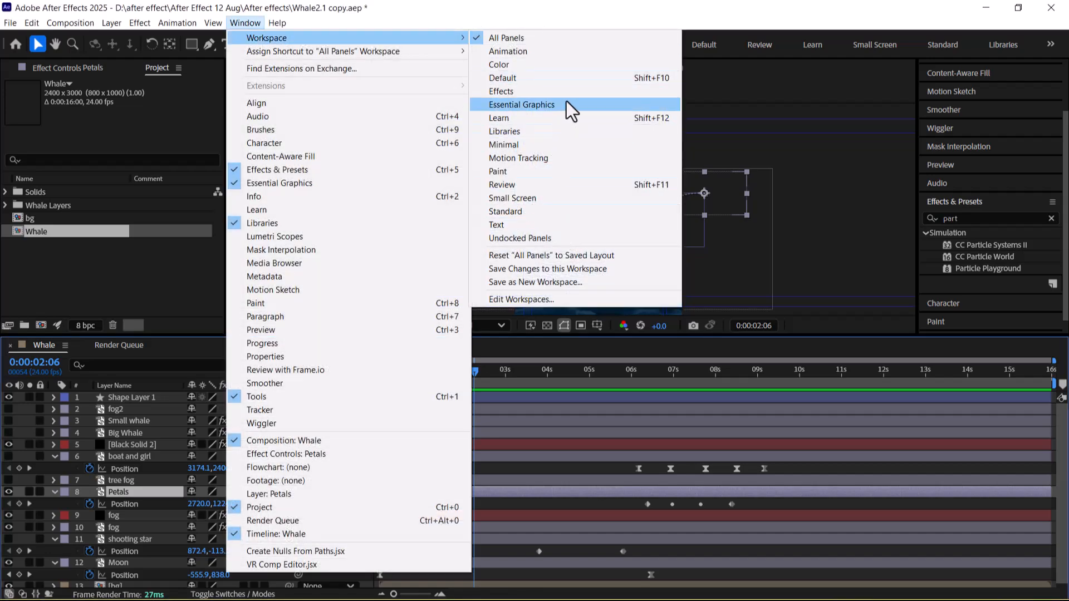
pyautogui.click(996, 220)
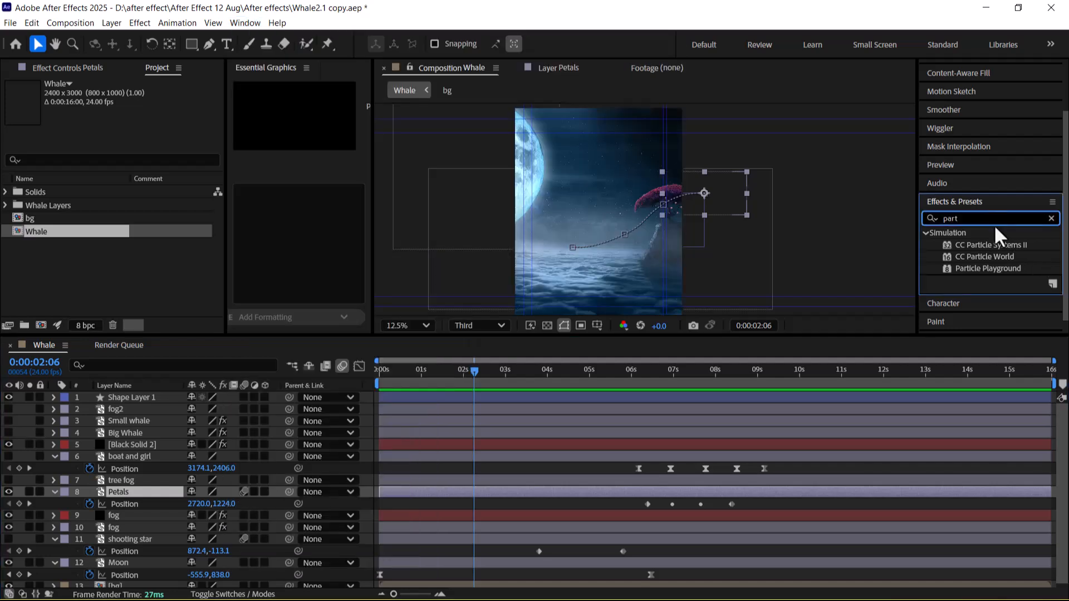
pyautogui.write('i')
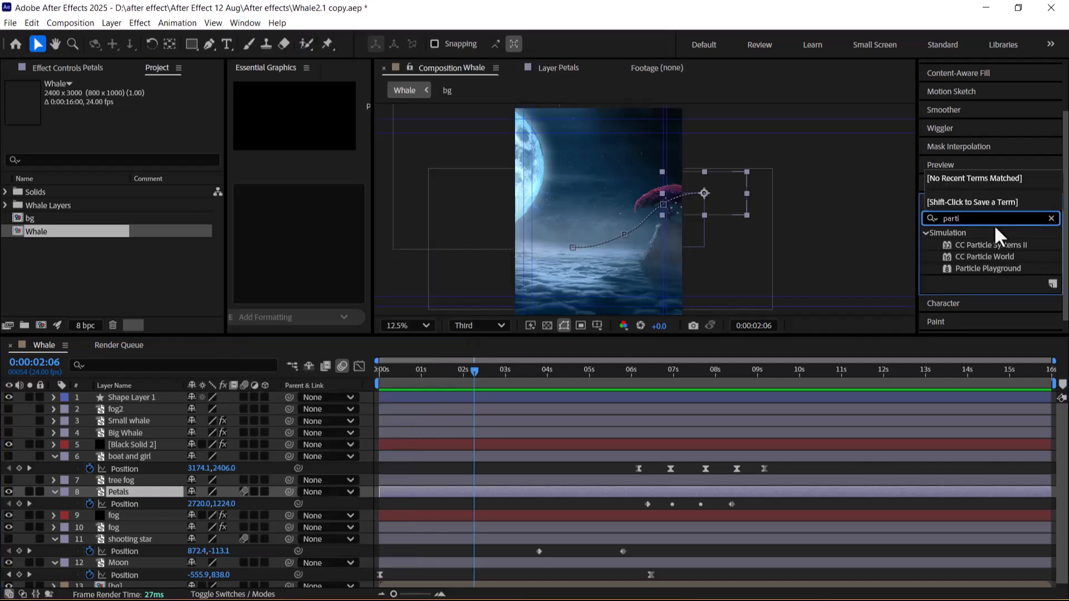
pyautogui.write('c')
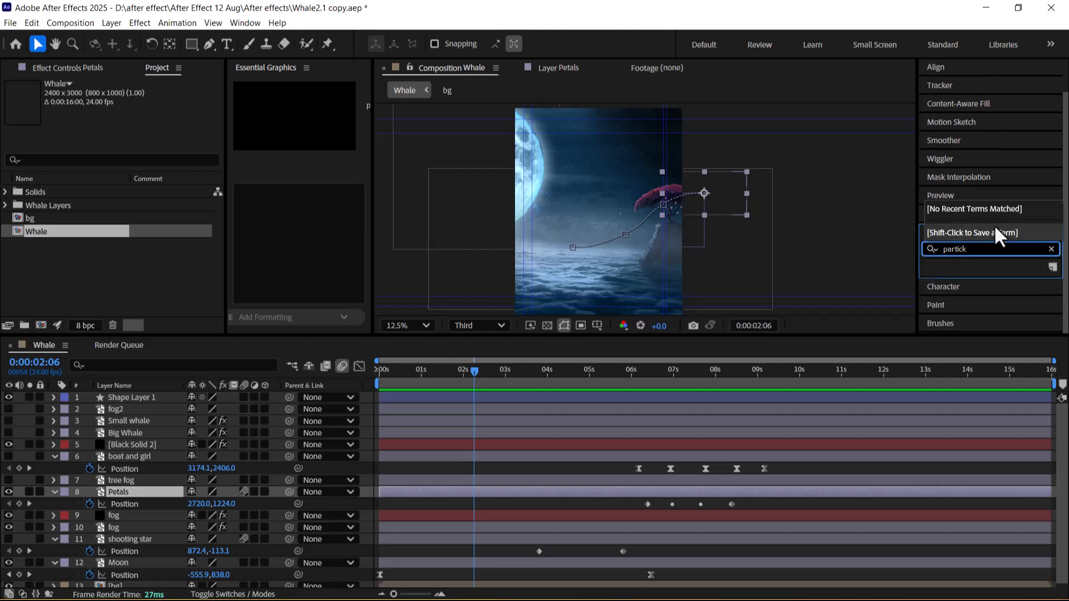
pyautogui.write('le')
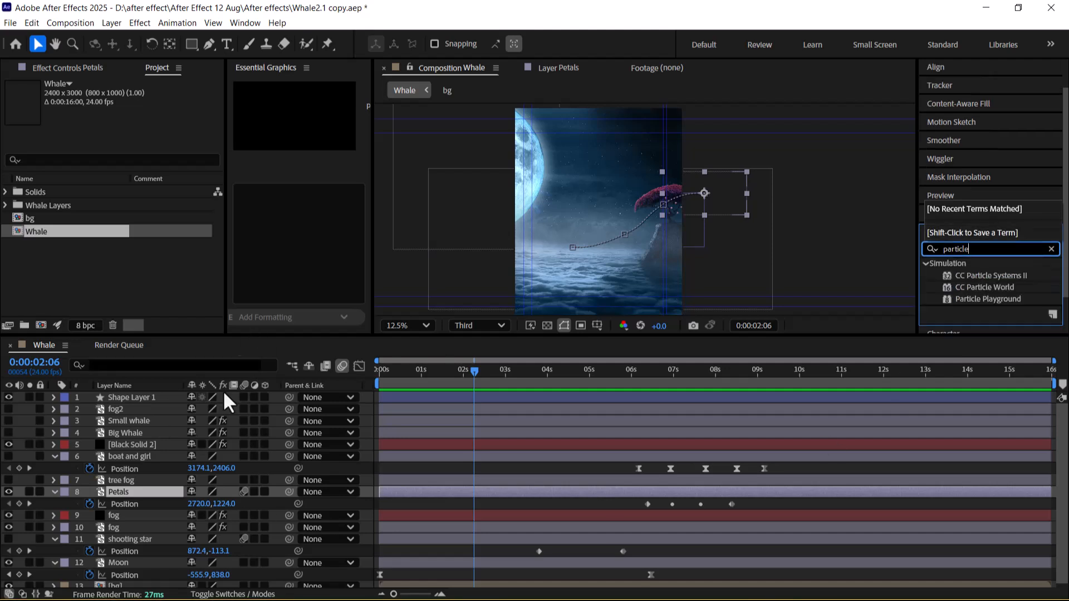
# Collapse the boat and girl and Petals layers in the timeline to hide their Position keyframes
pyautogui.click(135, 398)
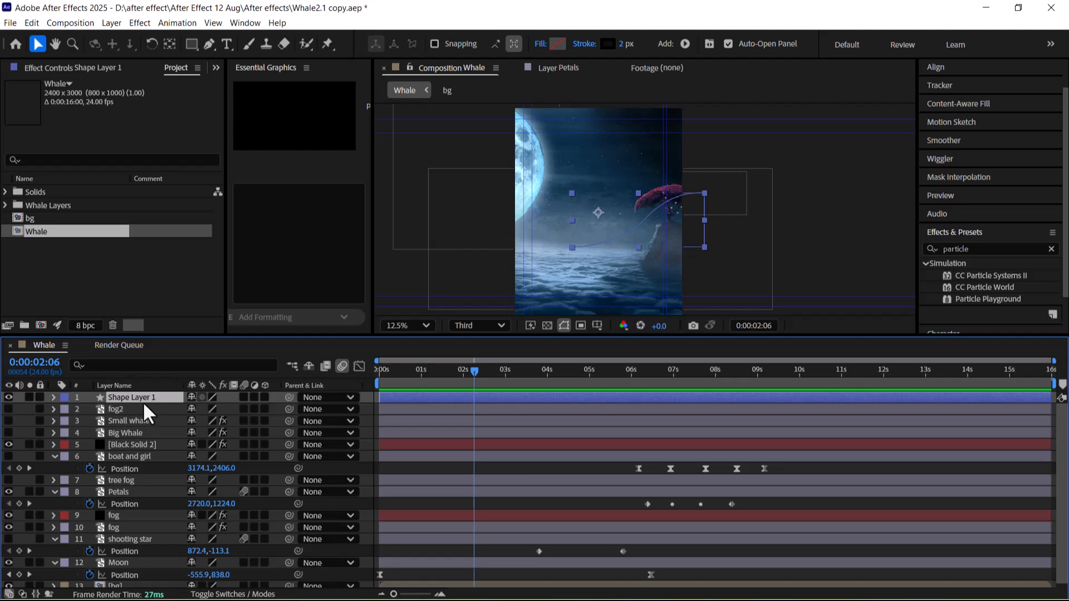
pyautogui.rightClick(137, 515)
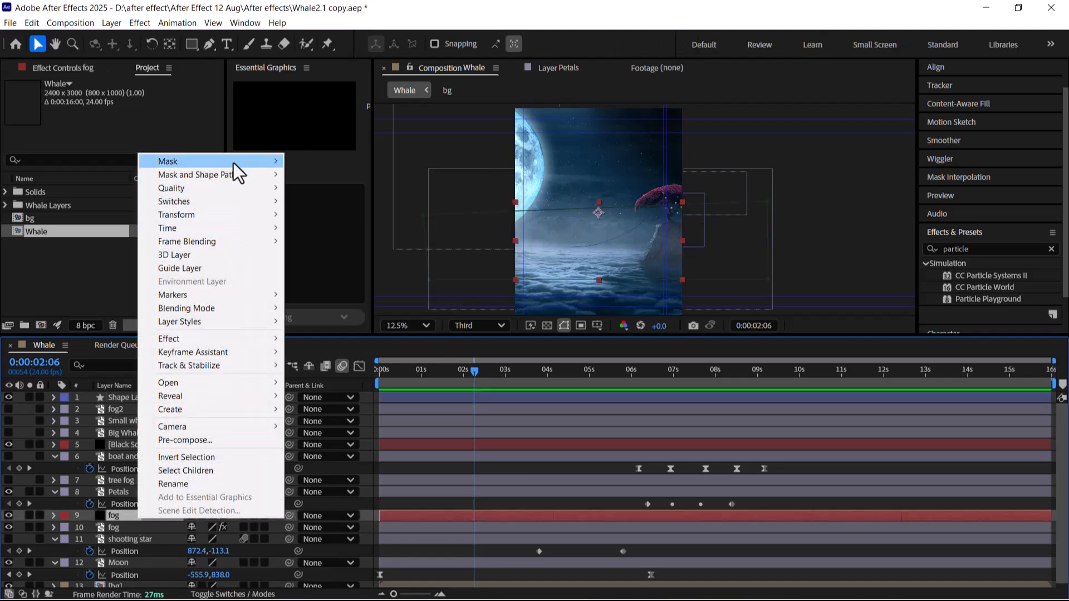
pyautogui.click(54, 456)
pyautogui.click(55, 480)
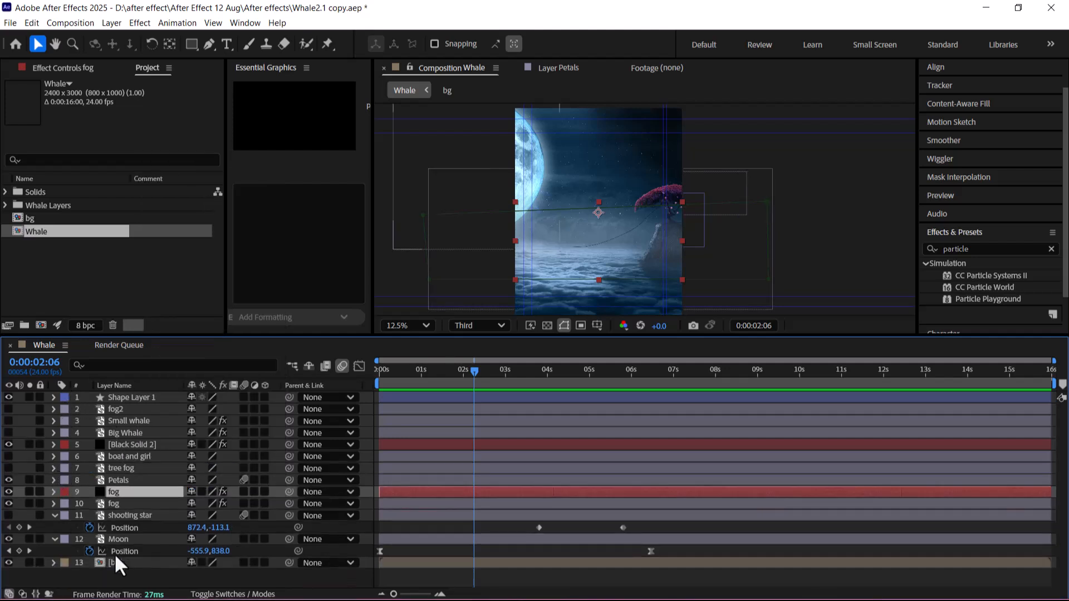
# Create a black solid layer named "CC Particles System ||" and apply the CC Particle Systems II effect to it
pyautogui.click(137, 586)
pyautogui.rightClick(137, 585)
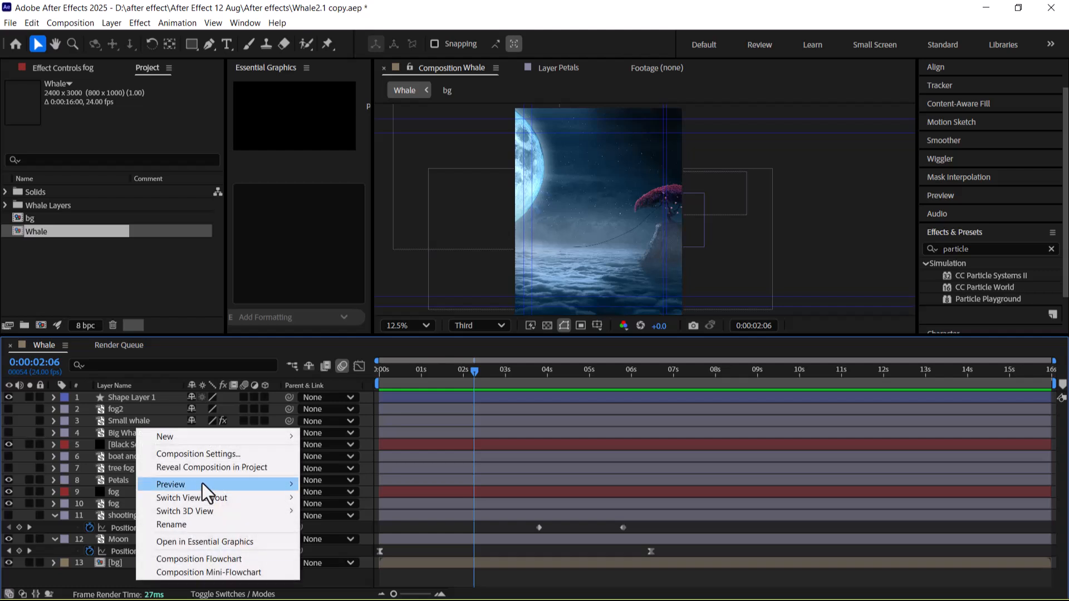
pyautogui.moveTo(230, 440)
pyautogui.click(366, 465)
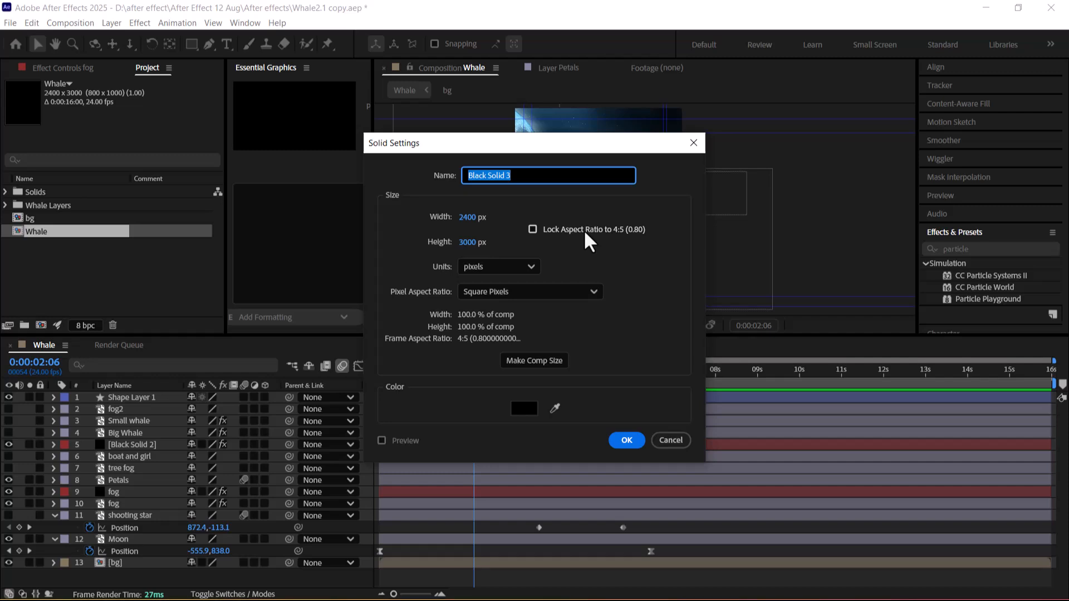
pyautogui.write('cc')
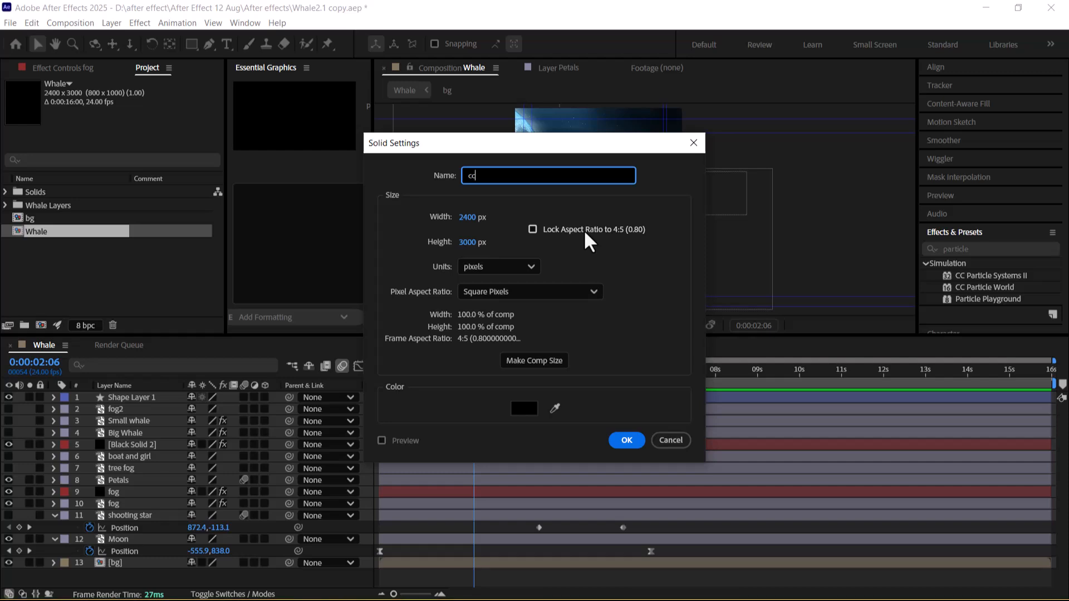
pyautogui.write('c')
pyautogui.press('BackSpace')
pyautogui.press('BackSpace')
pyautogui.press('BackSpace')
pyautogui.write('CC')
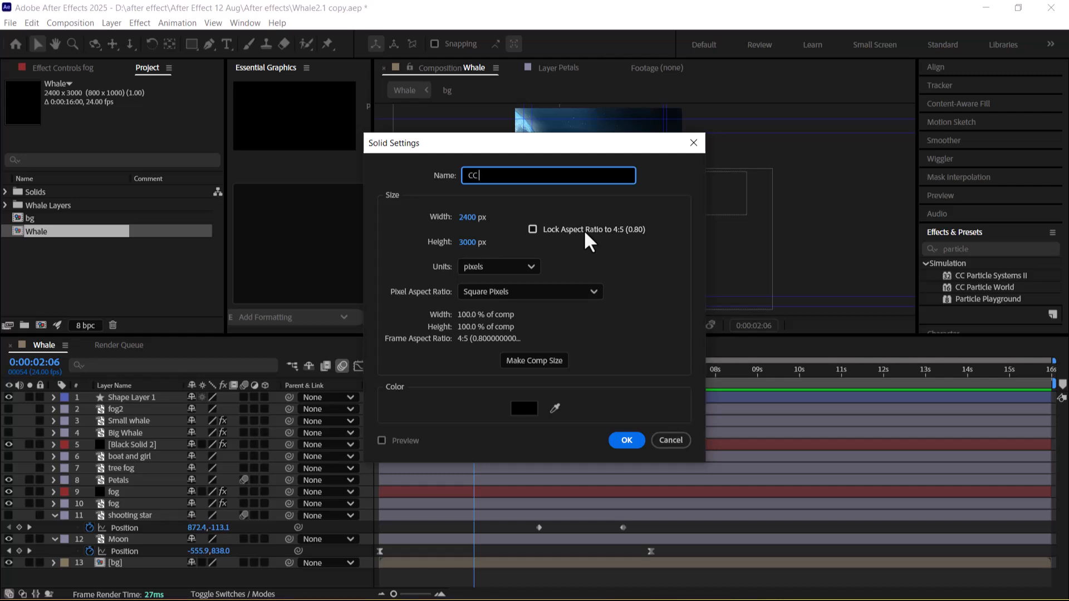
pyautogui.write(' P')
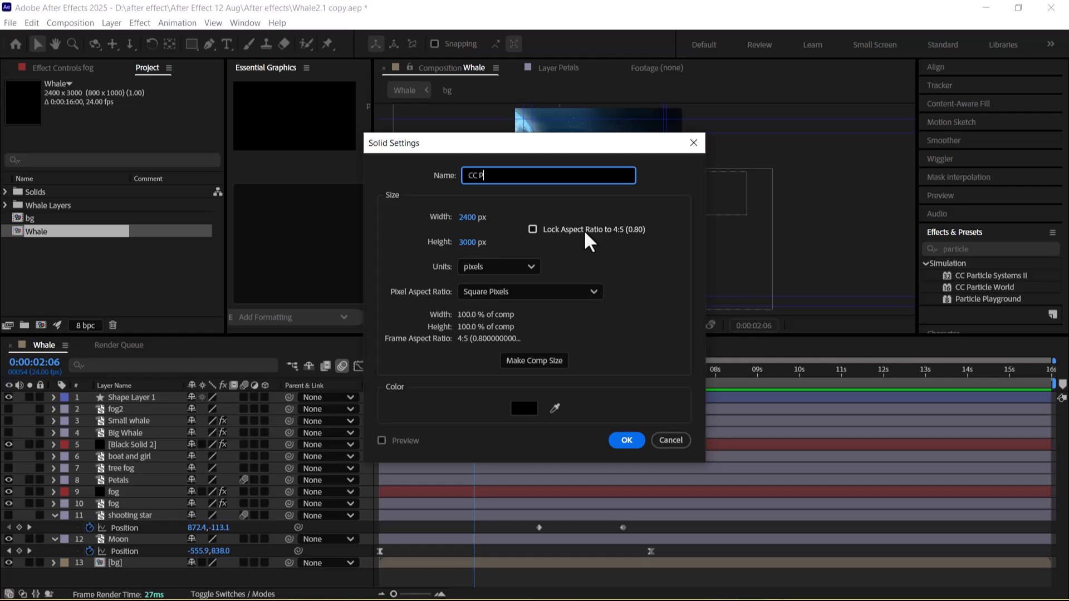
pyautogui.write('articles System I')
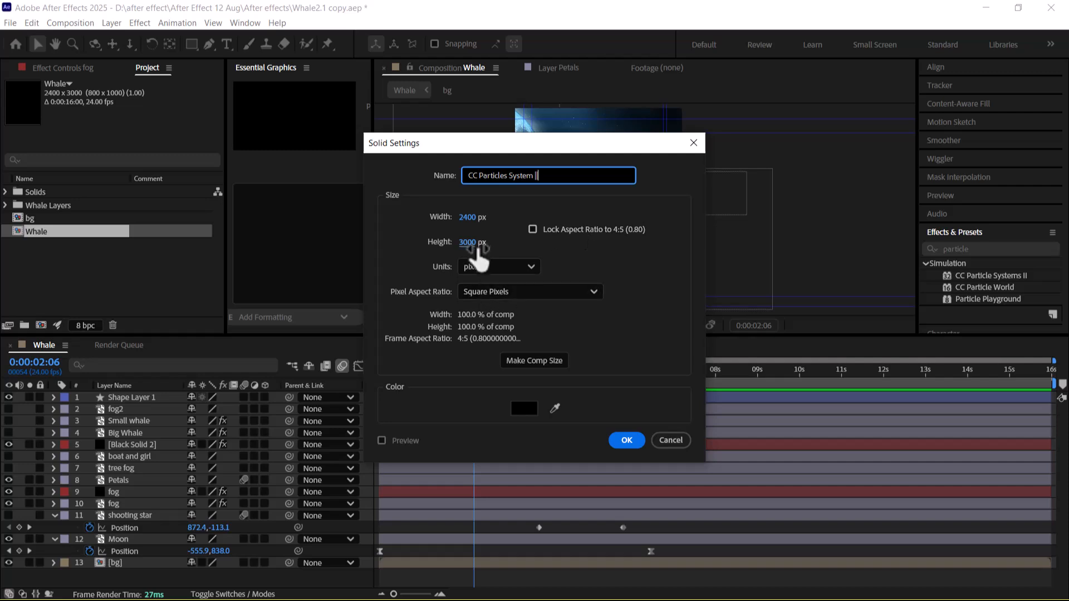
pyautogui.click(615, 438)
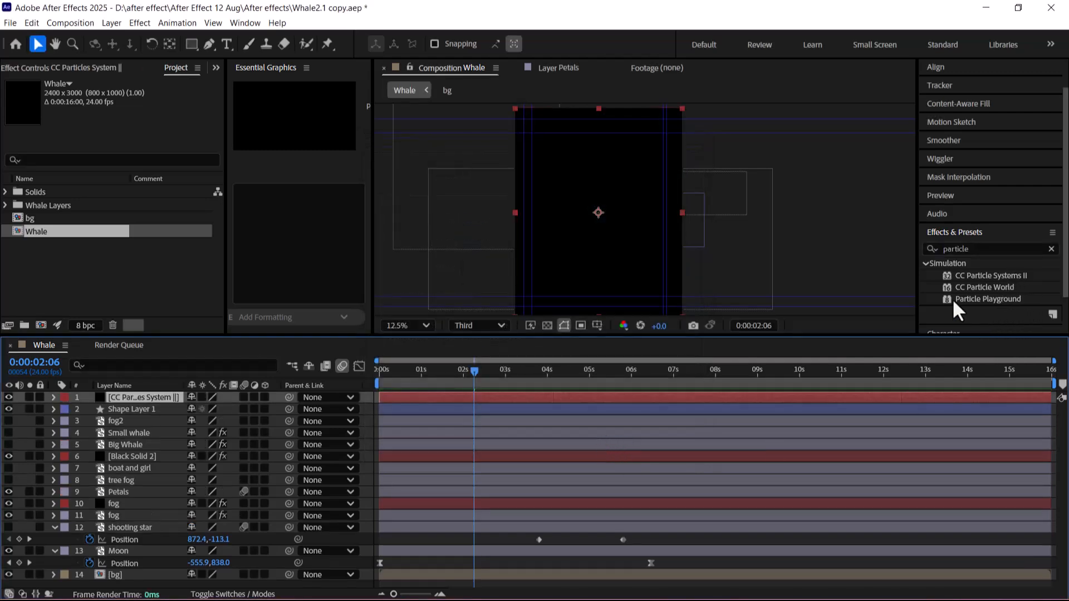
pyautogui.moveTo(998, 274); pyautogui.dragTo(145, 397)
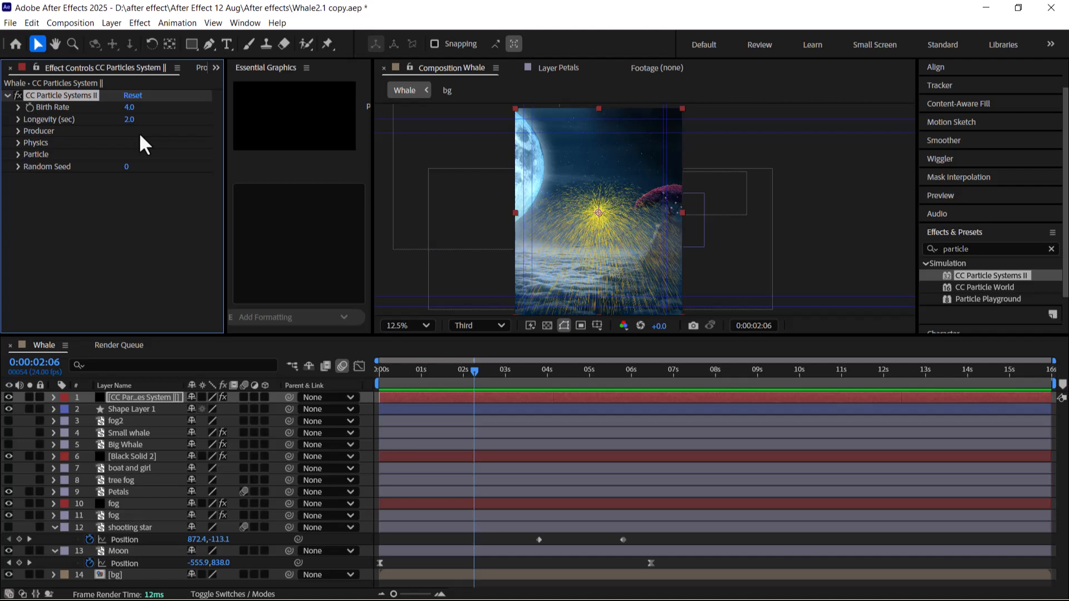
# Try a Birth Rate of 11.6 on the particle effect, preview the animation, and undo the change
pyautogui.moveTo(123, 109); pyautogui.dragTo(174, 106)
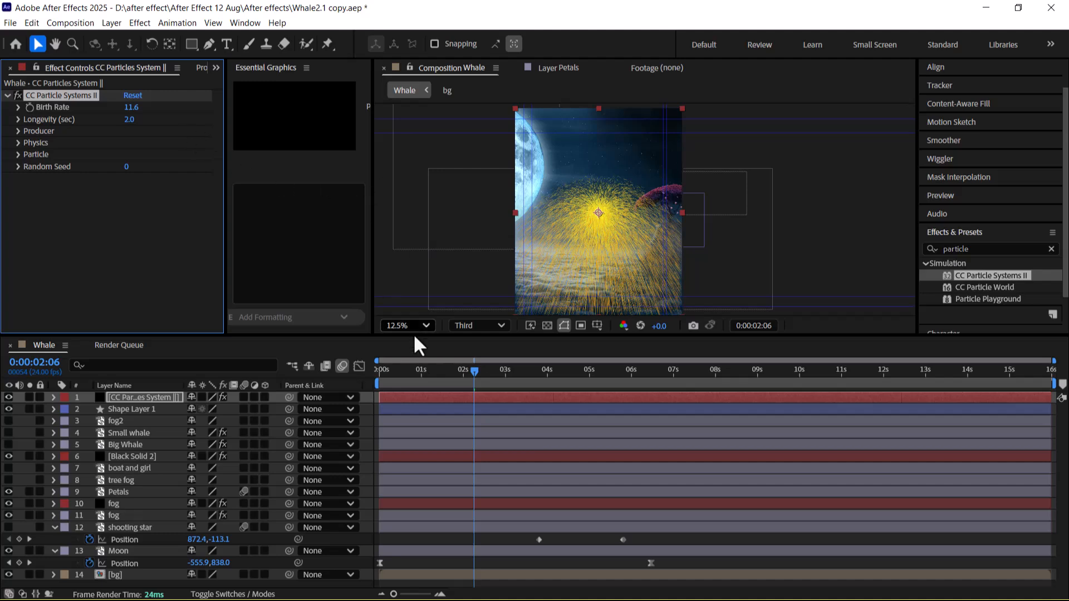
pyautogui.press('space')
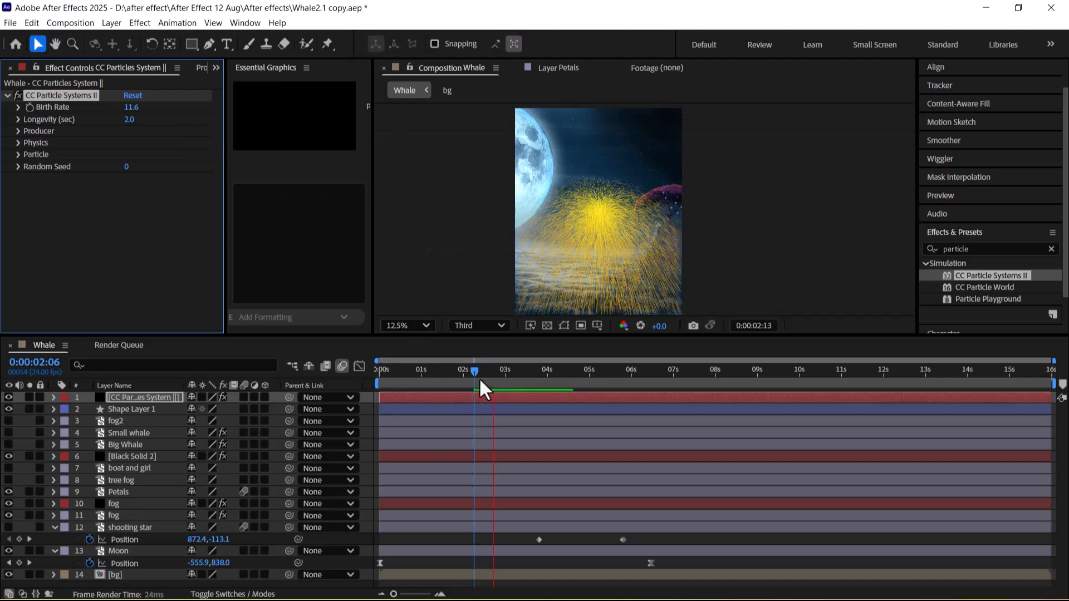
pyautogui.press('space')
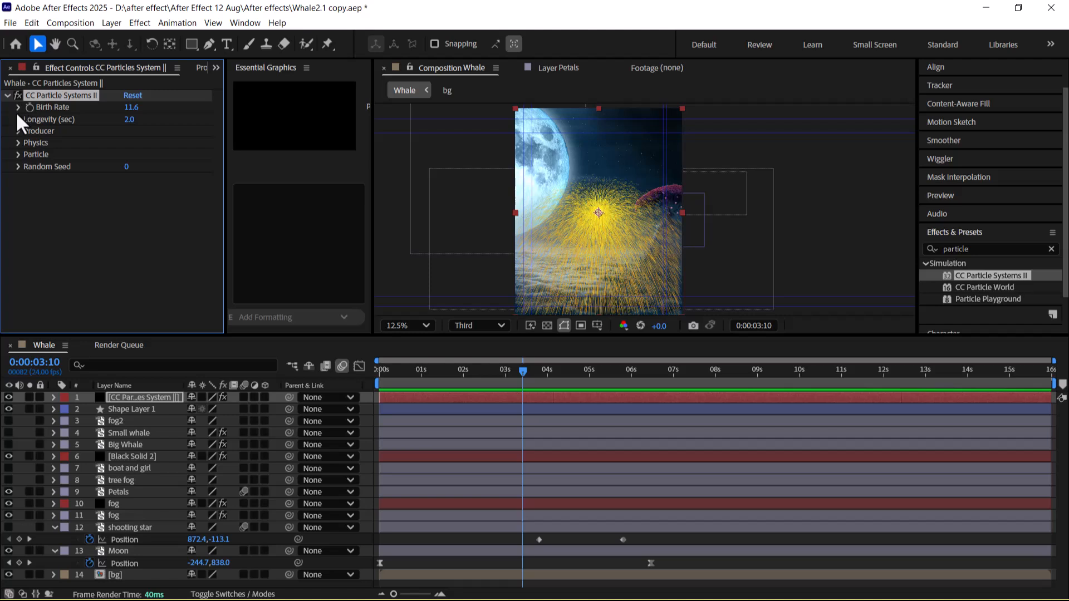
pyautogui.hotkey('ctrl', 'z')
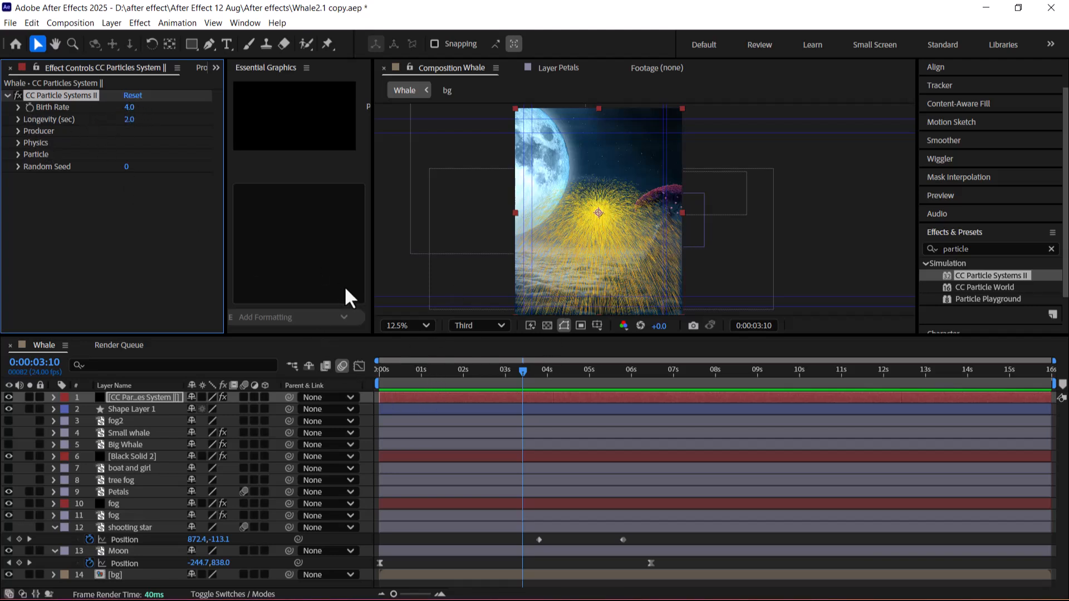
# Try a particle Longevity of 0.6 seconds and preview the animation
pyautogui.click(18, 107)
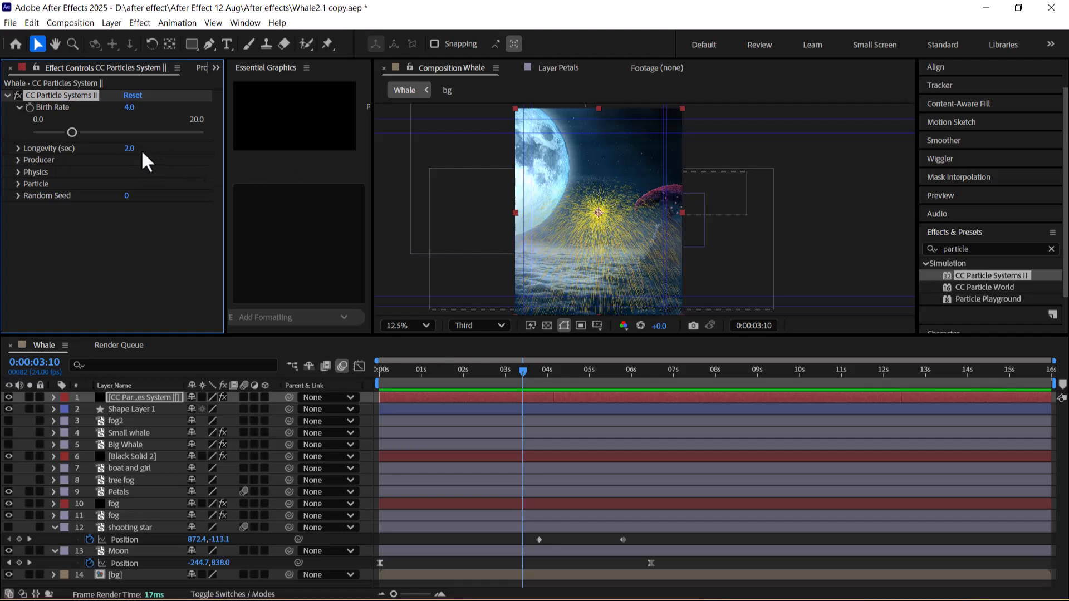
pyautogui.moveTo(129, 149); pyautogui.dragTo(39, 147)
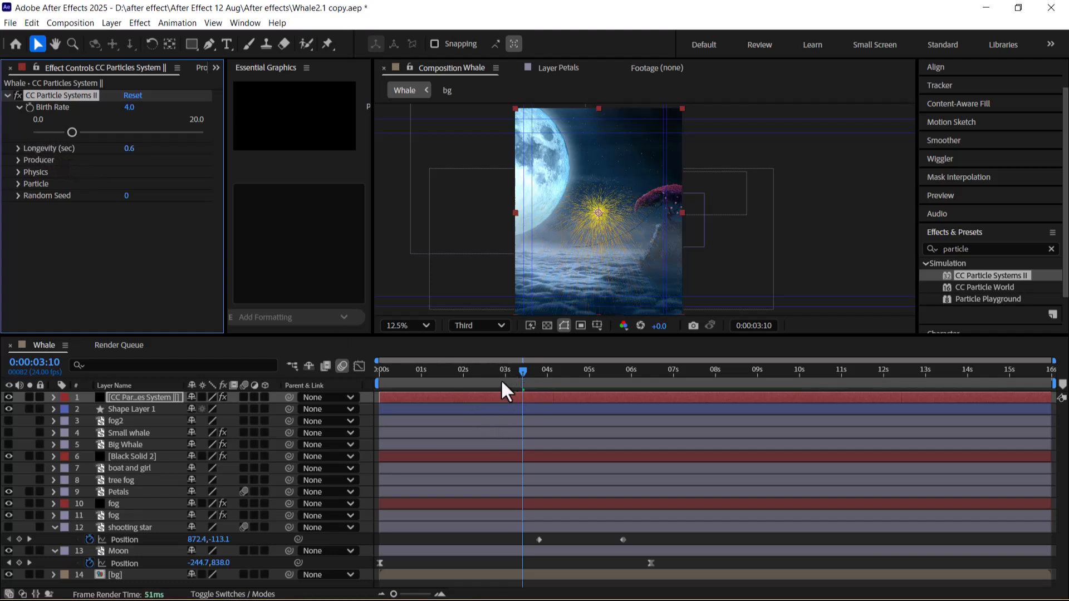
pyautogui.moveTo(128, 152); pyautogui.dragTo(130, 151)
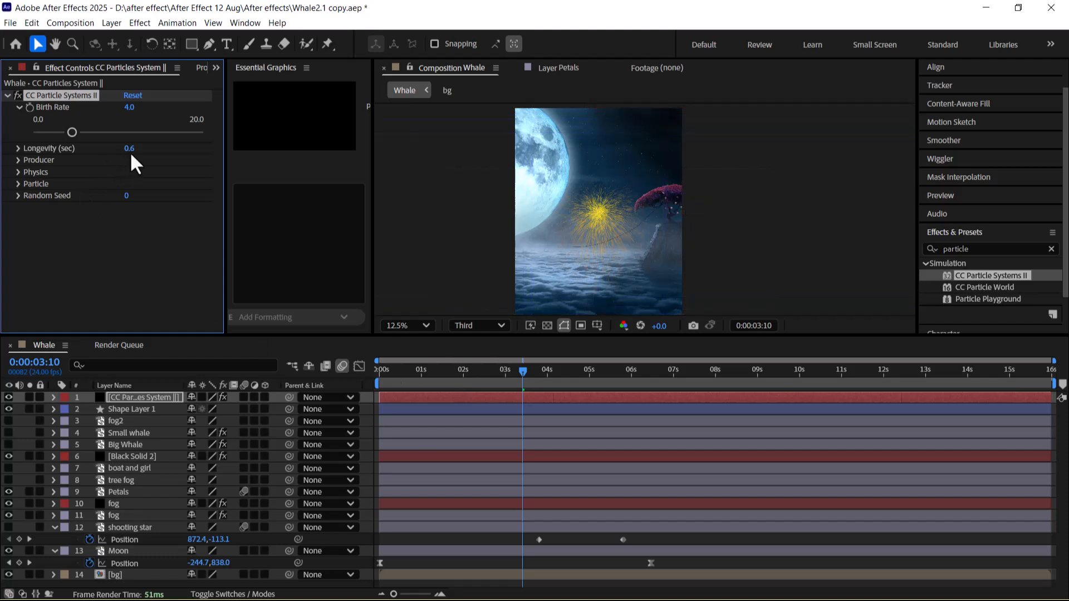
pyautogui.press('space')
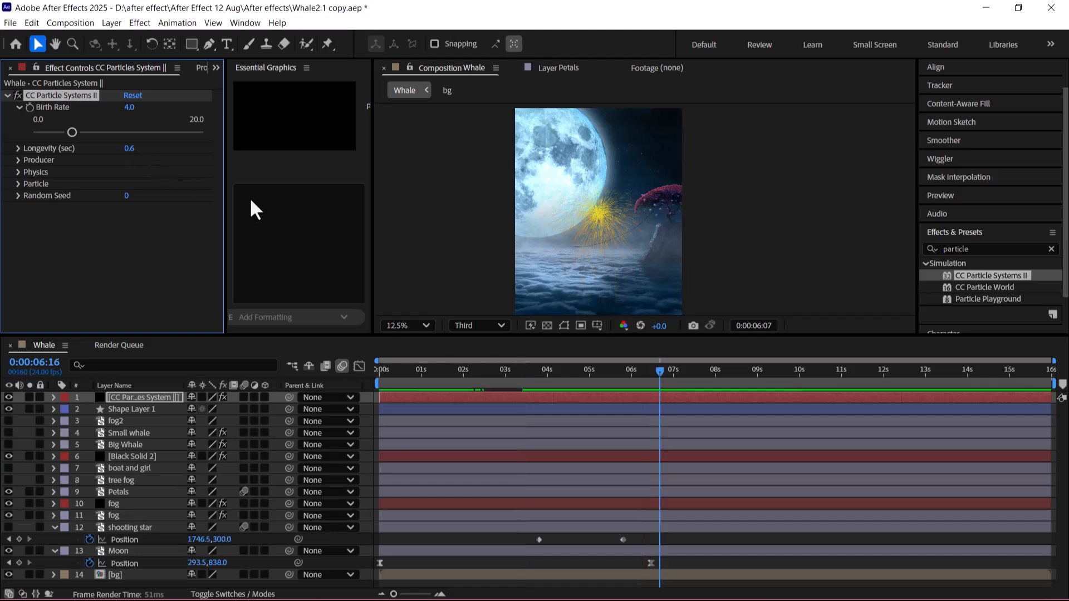
pyautogui.press('space')
# Try clearing the particle Longevity to 0.0 and play back the composition from about 3 seconds
pyautogui.click(130, 149)
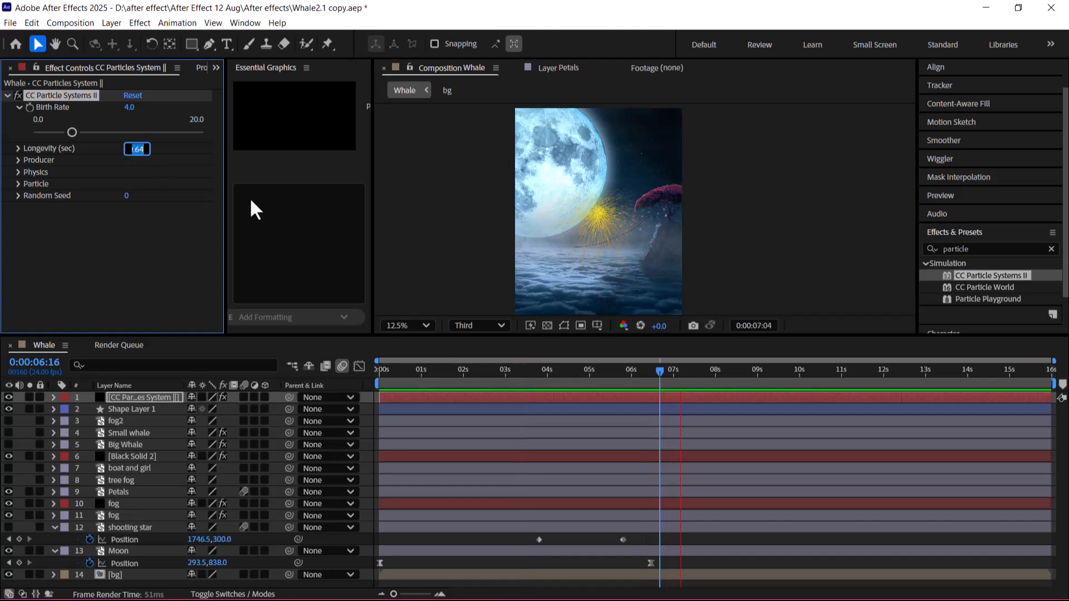
pyautogui.press('BackSpace')
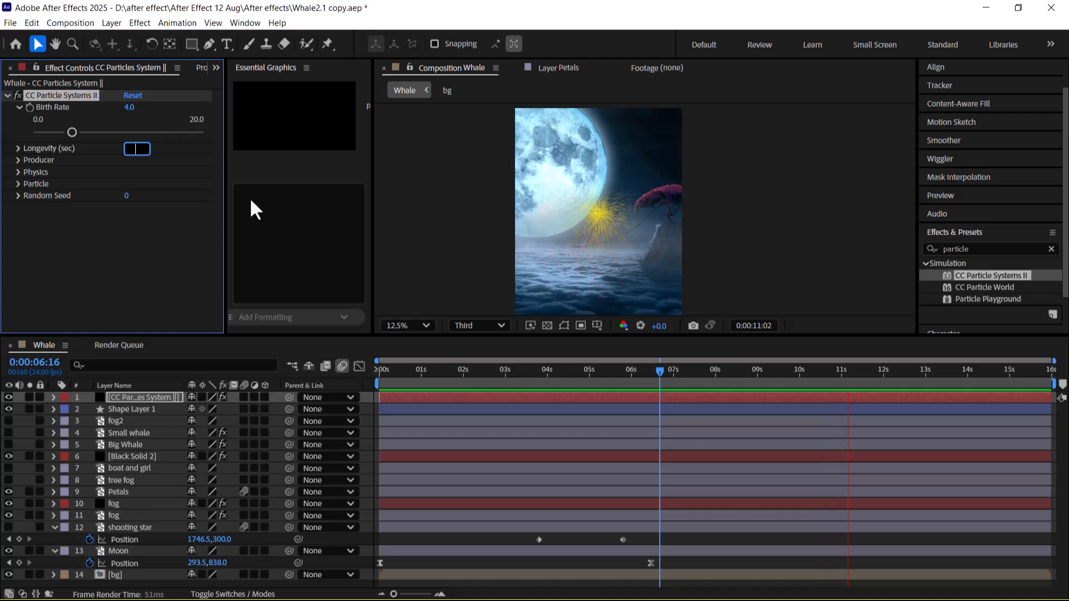
pyautogui.click(521, 375)
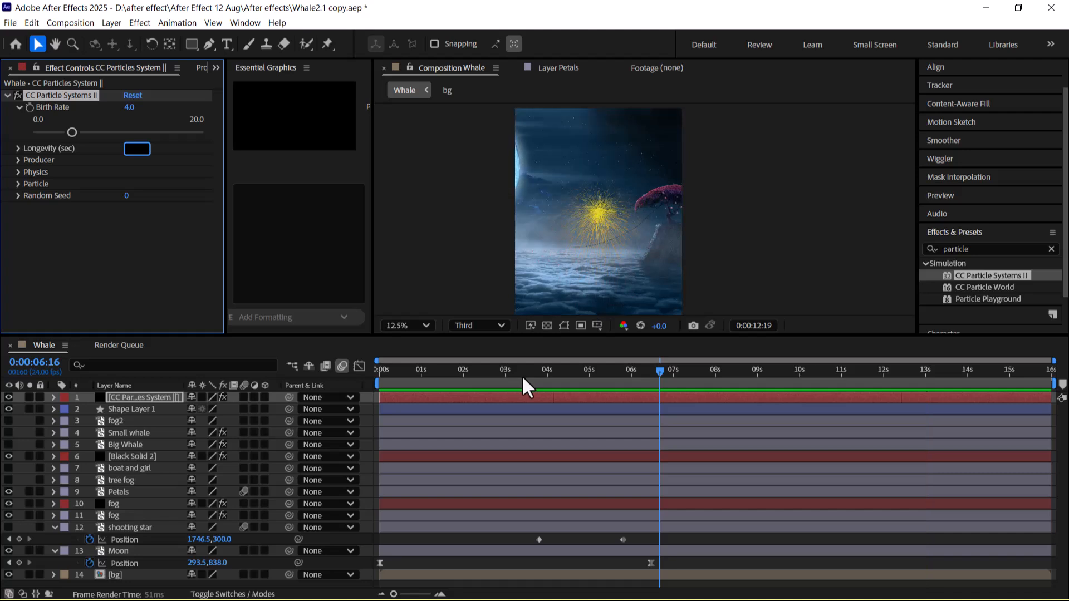
pyautogui.moveTo(523, 377); pyautogui.dragTo(632, 383)
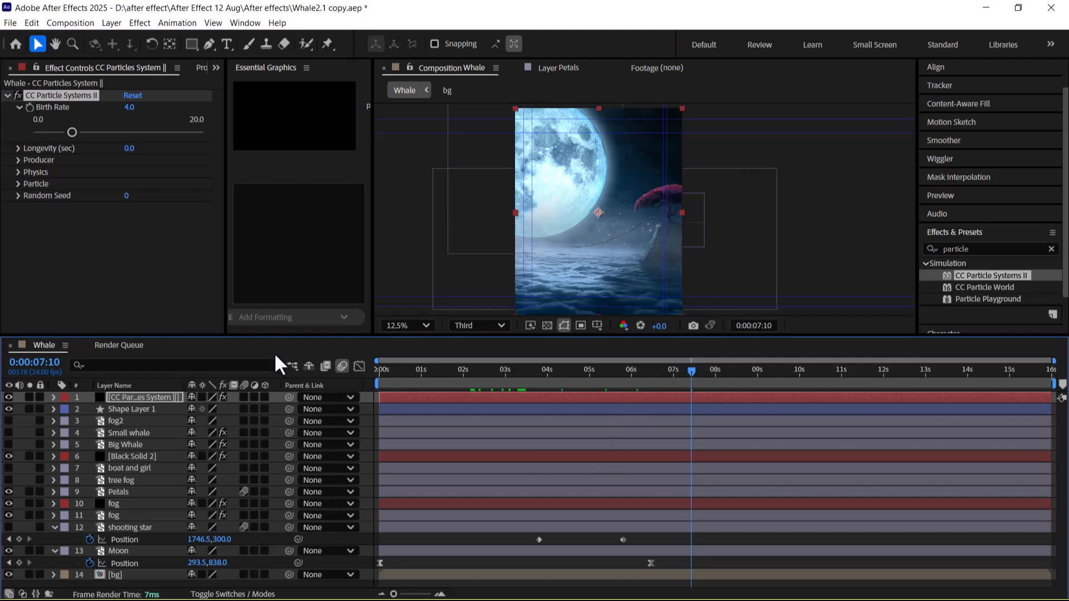
pyautogui.click(61, 96)
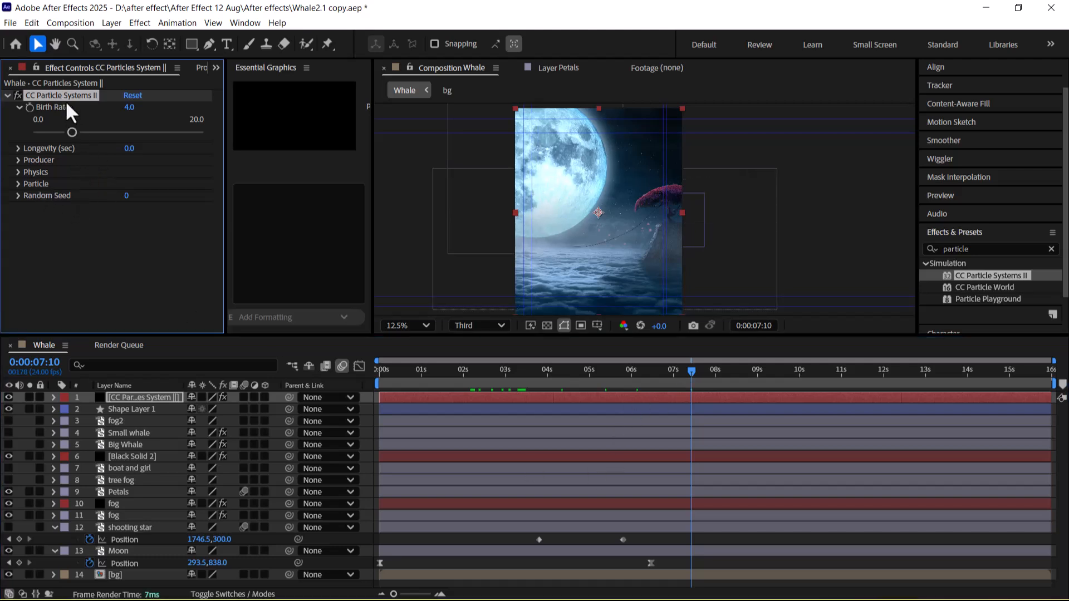
pyautogui.moveTo(624, 379); pyautogui.dragTo(515, 376)
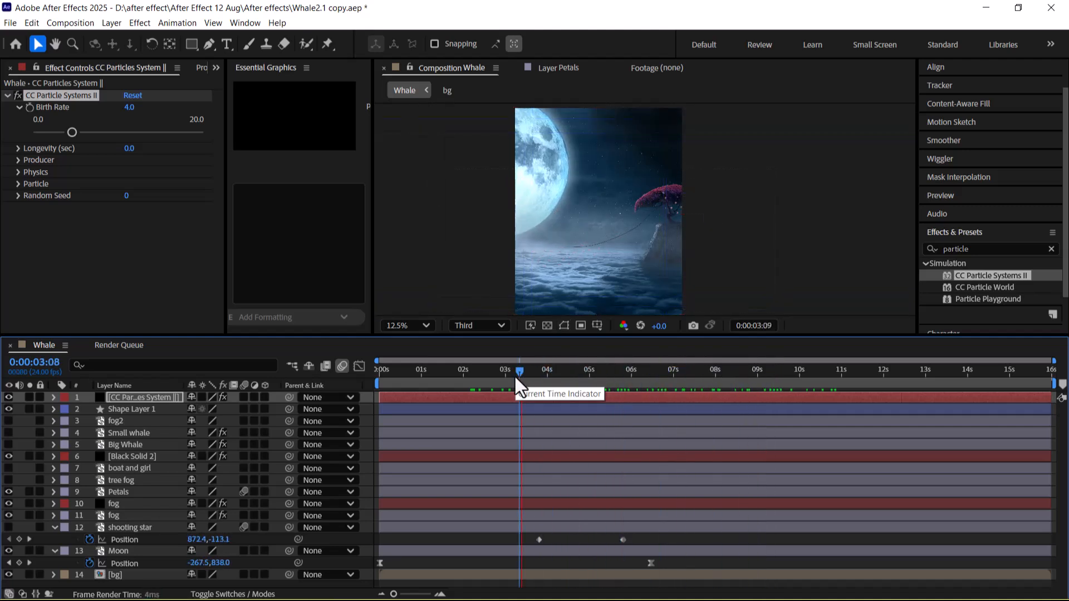
pyautogui.press('space')
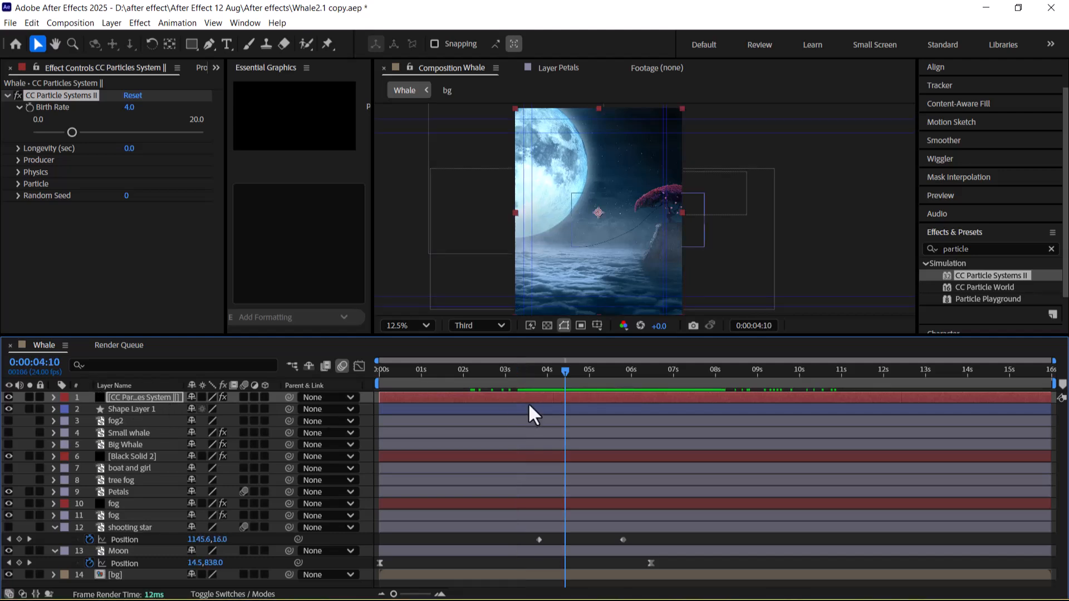
# Set the particle Longevity to 0.3 seconds and preview the burst from near the start of the timeline
pyautogui.click(132, 398)
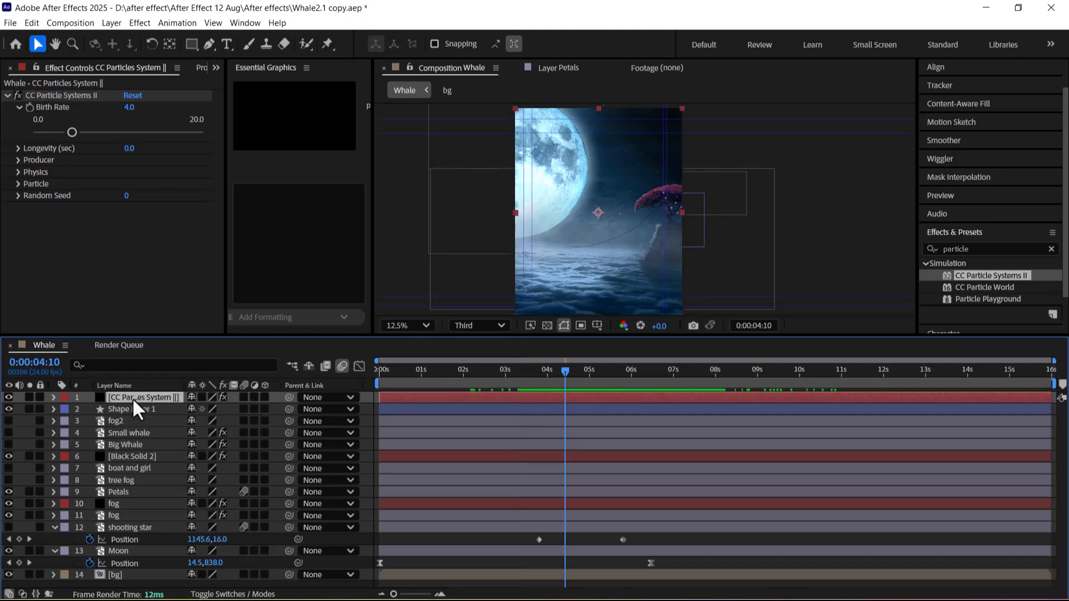
pyautogui.moveTo(132, 148); pyautogui.dragTo(149, 148)
pyautogui.moveTo(479, 372); pyautogui.dragTo(397, 368)
pyautogui.press('space')
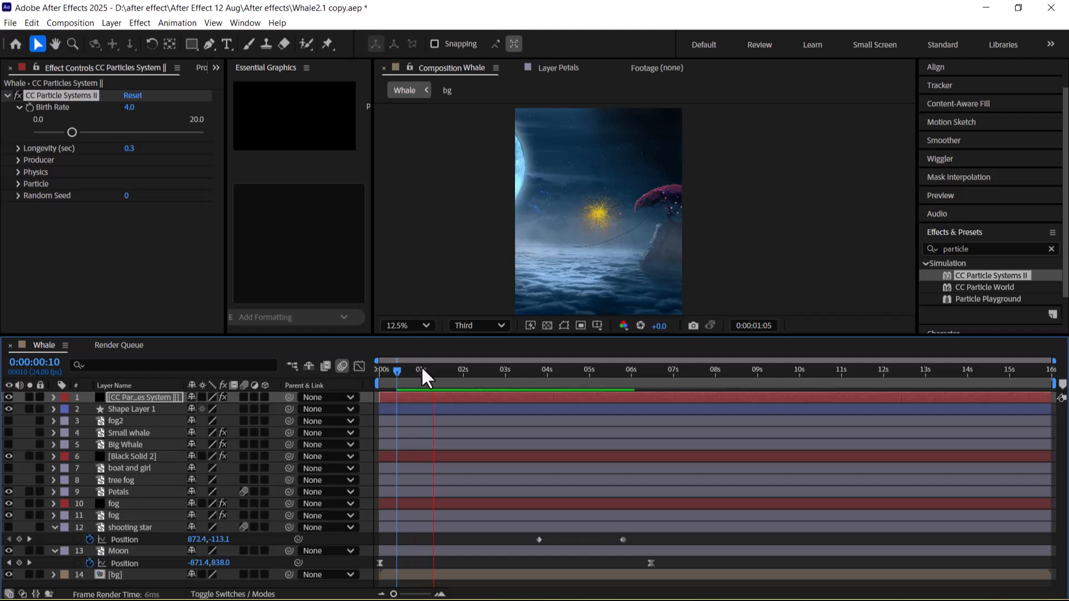
pyautogui.press('space')
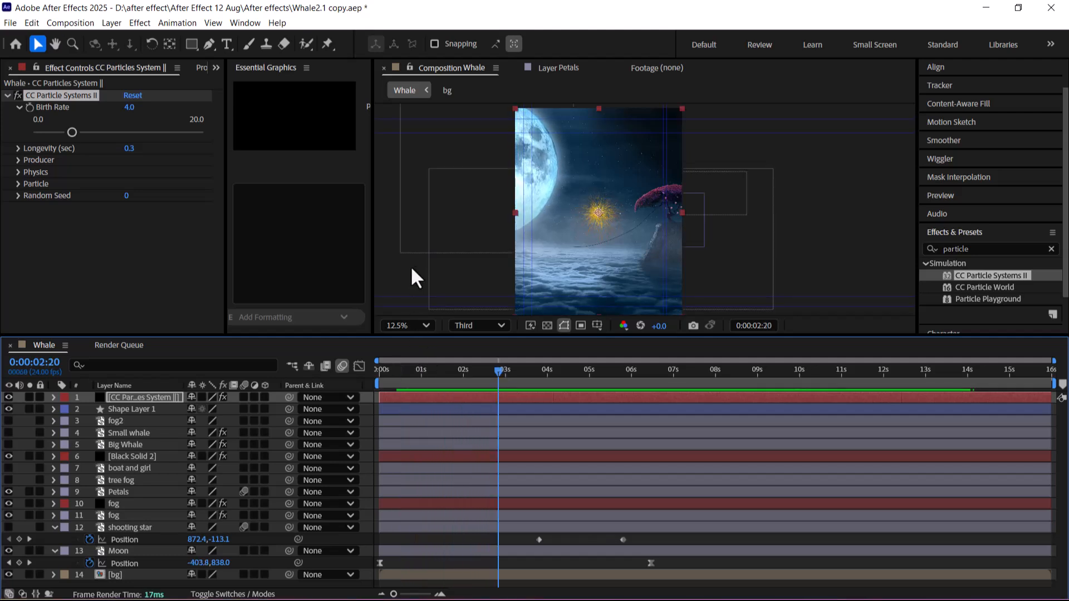
# Sample the particle Birth Color and Death Color from pale tones of the moon, and check the recoloured burst along the timeline
pyautogui.click(18, 184)
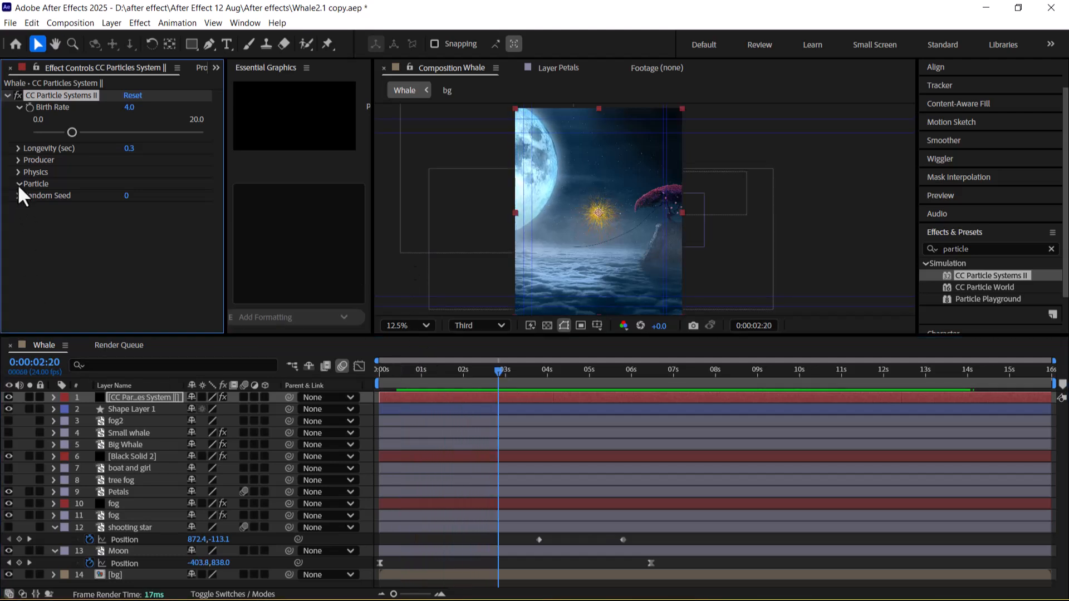
pyautogui.click(18, 184)
pyautogui.click(19, 184)
pyautogui.click(18, 185)
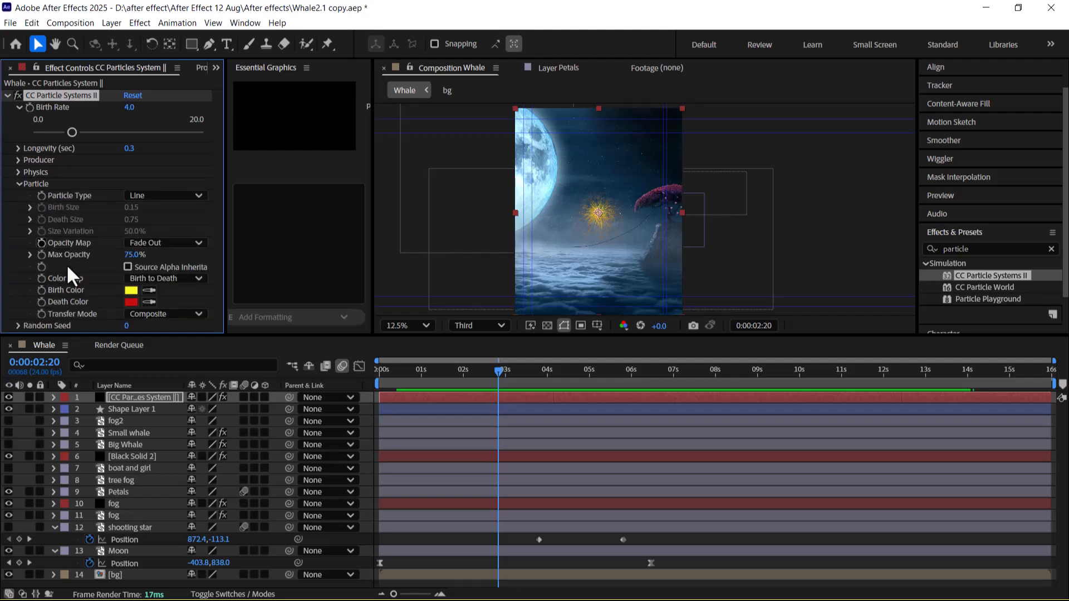
pyautogui.moveTo(499, 370); pyautogui.dragTo(570, 380)
pyautogui.click(146, 292)
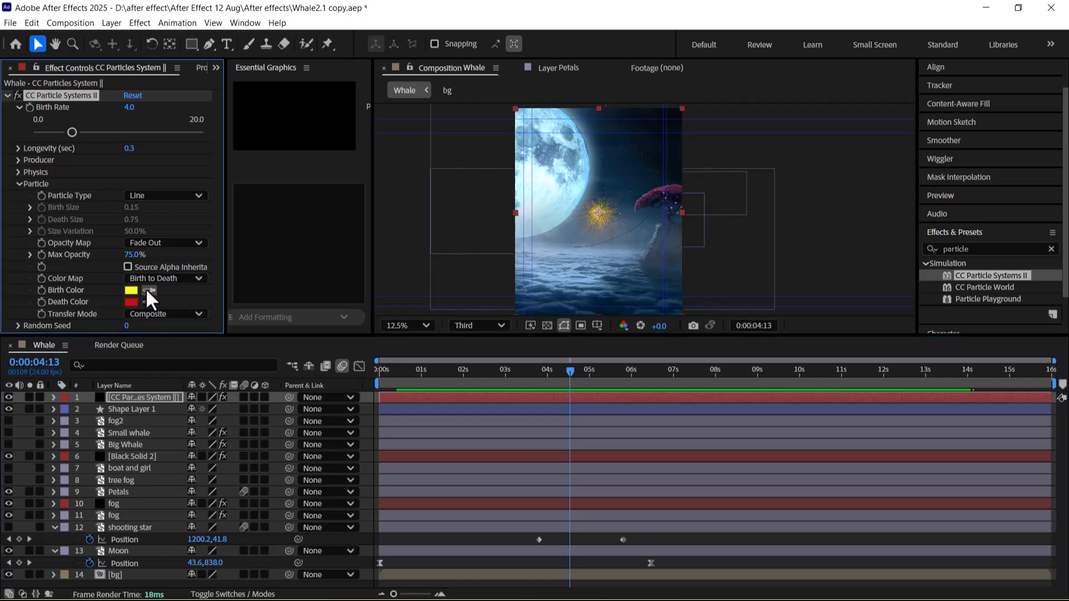
pyautogui.click(543, 202)
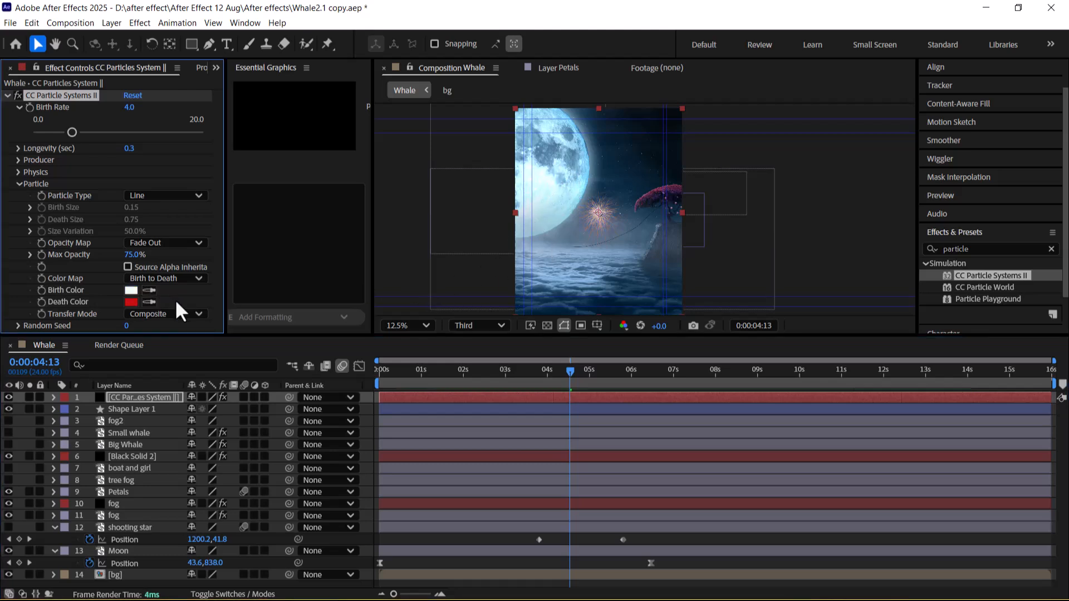
pyautogui.click(149, 302)
pyautogui.click(574, 192)
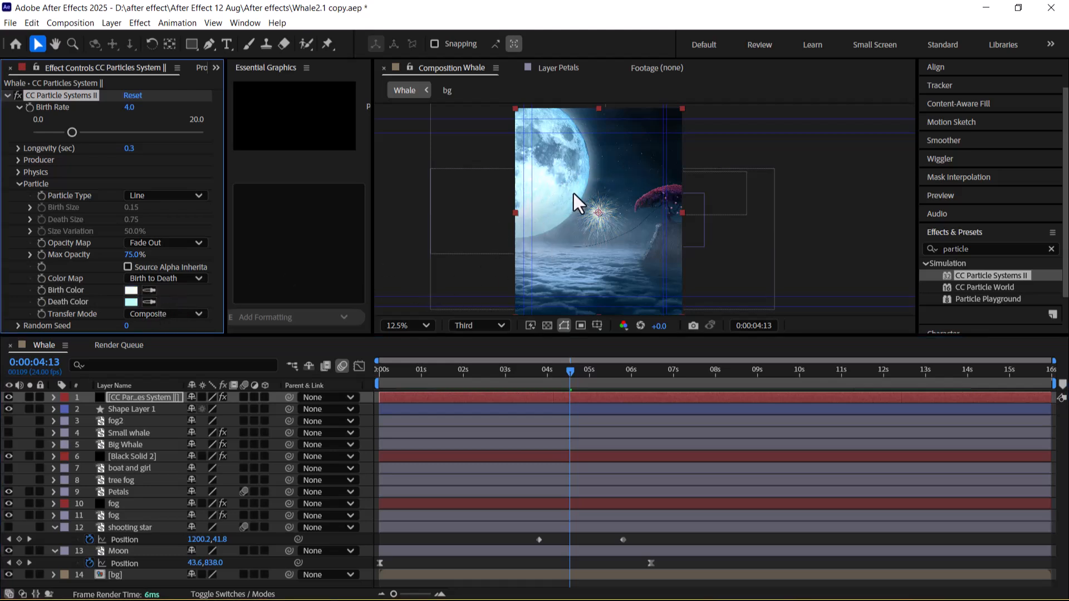
pyautogui.moveTo(564, 372); pyautogui.dragTo(670, 373)
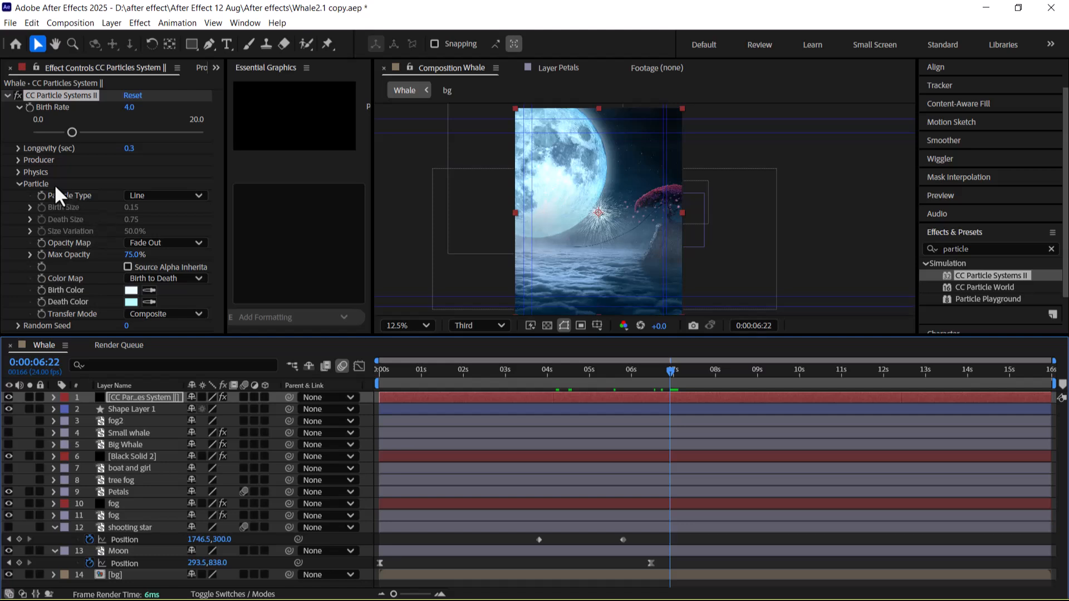
# Place the particle producer's Position at 680, 1560 near the moon's lower edge and scrub the timeline around 6 seconds
pyautogui.click(18, 160)
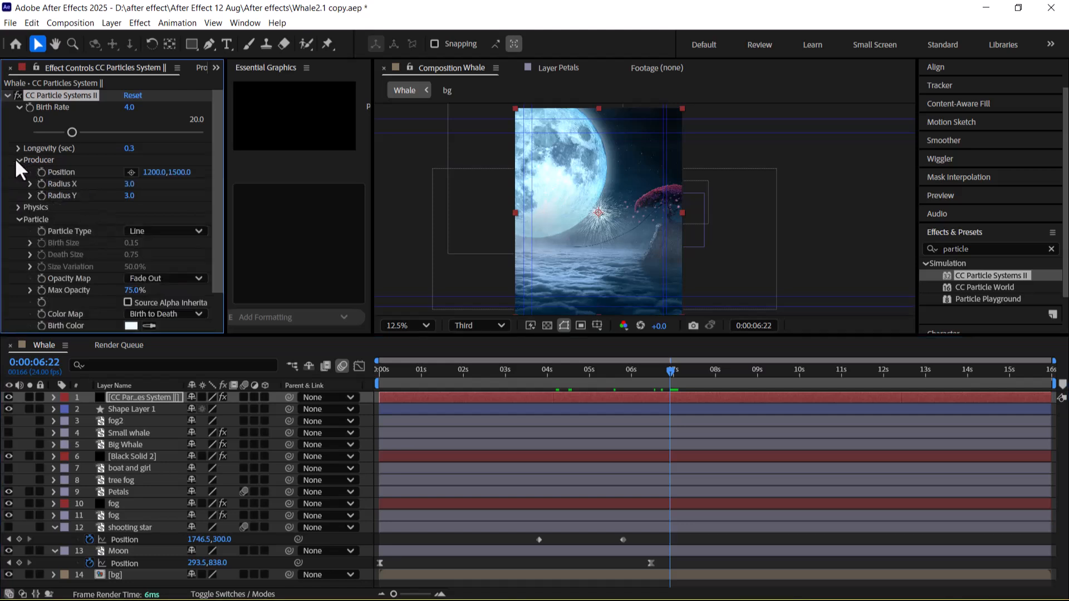
pyautogui.click(131, 173)
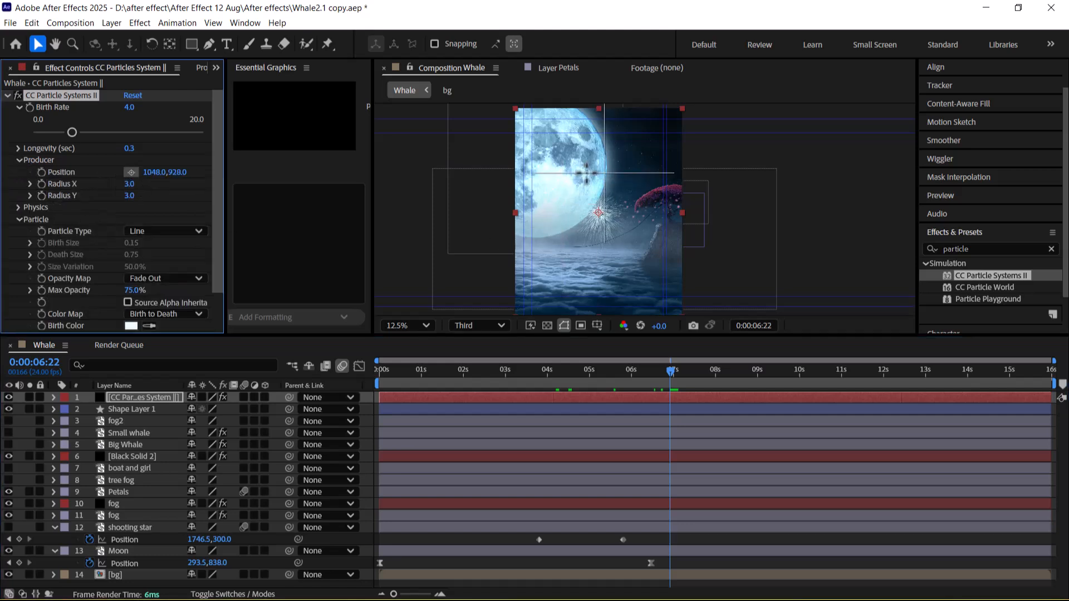
pyautogui.click(560, 181)
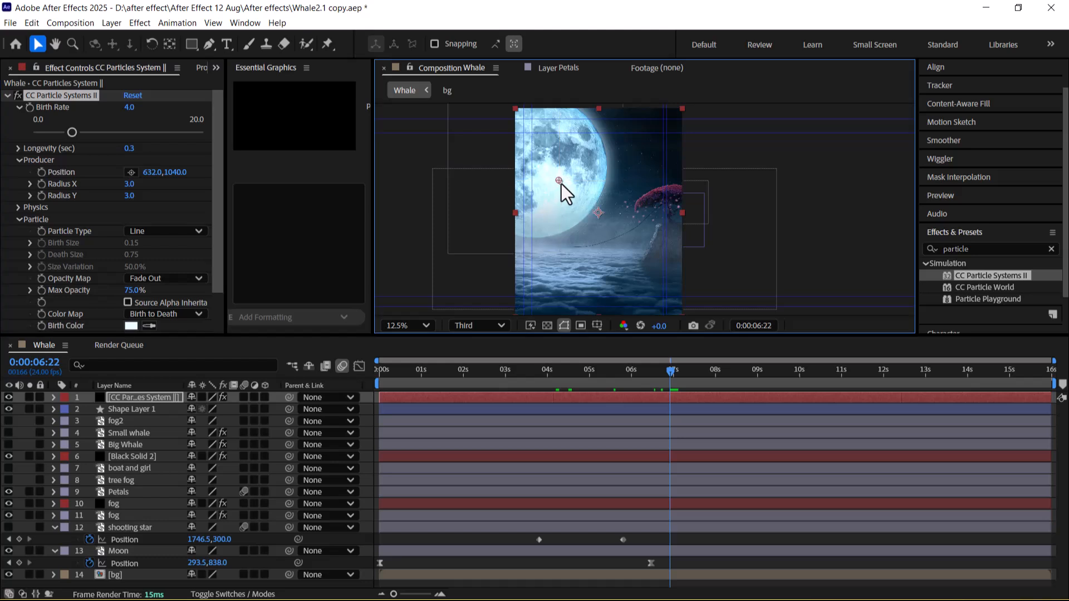
pyautogui.click(132, 172)
pyautogui.click(563, 216)
pyautogui.moveTo(668, 371); pyautogui.dragTo(641, 369)
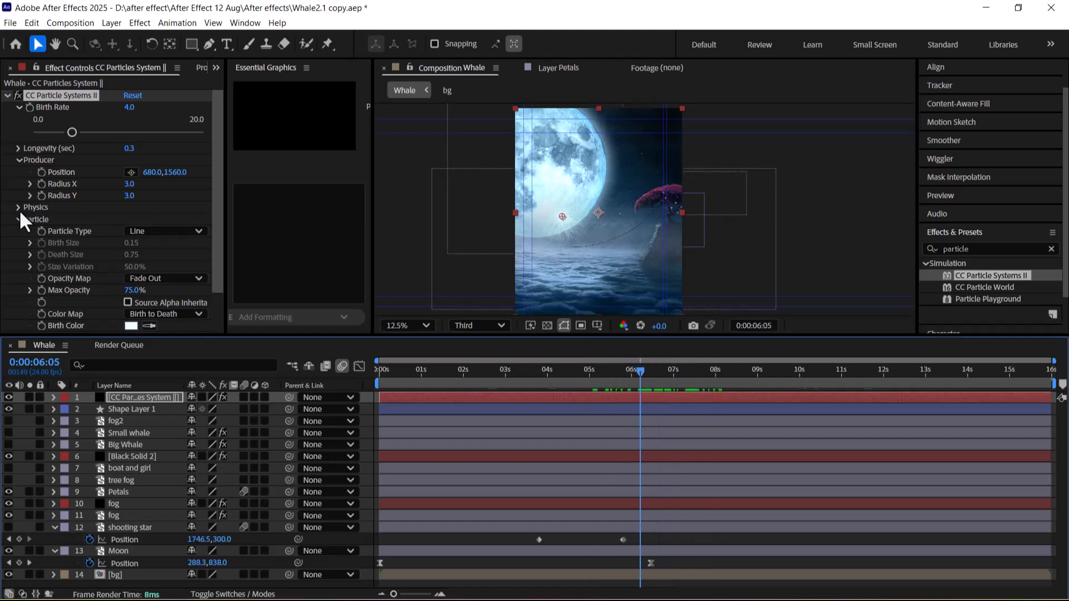
# Try a producer Radius X of 86 and Radius Y of 108, previewing the animation after each change
pyautogui.moveTo(129, 188); pyautogui.dragTo(193, 190)
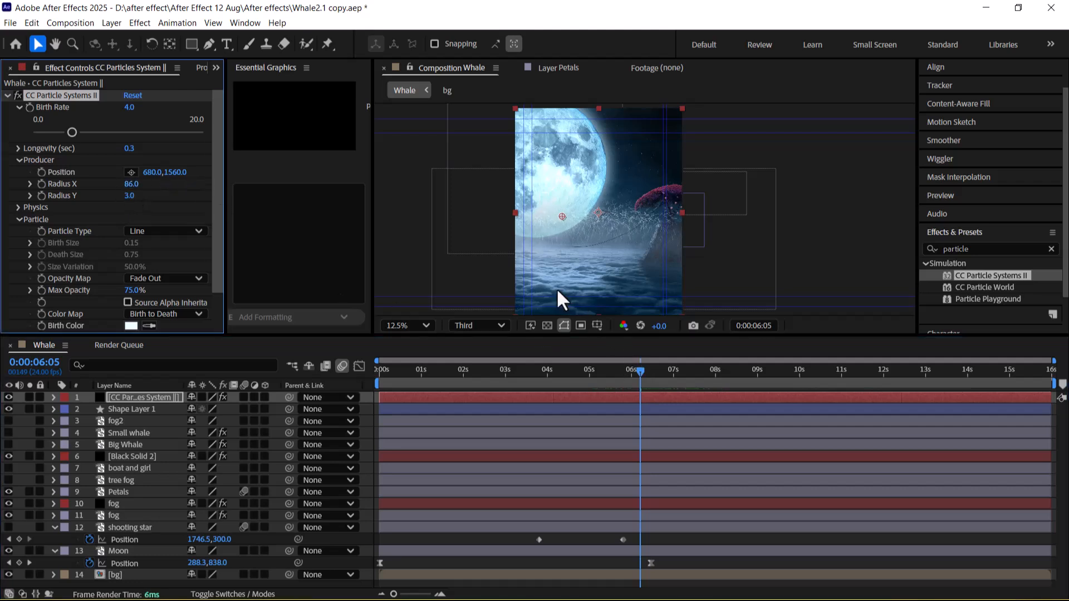
pyautogui.moveTo(646, 375); pyautogui.dragTo(438, 370)
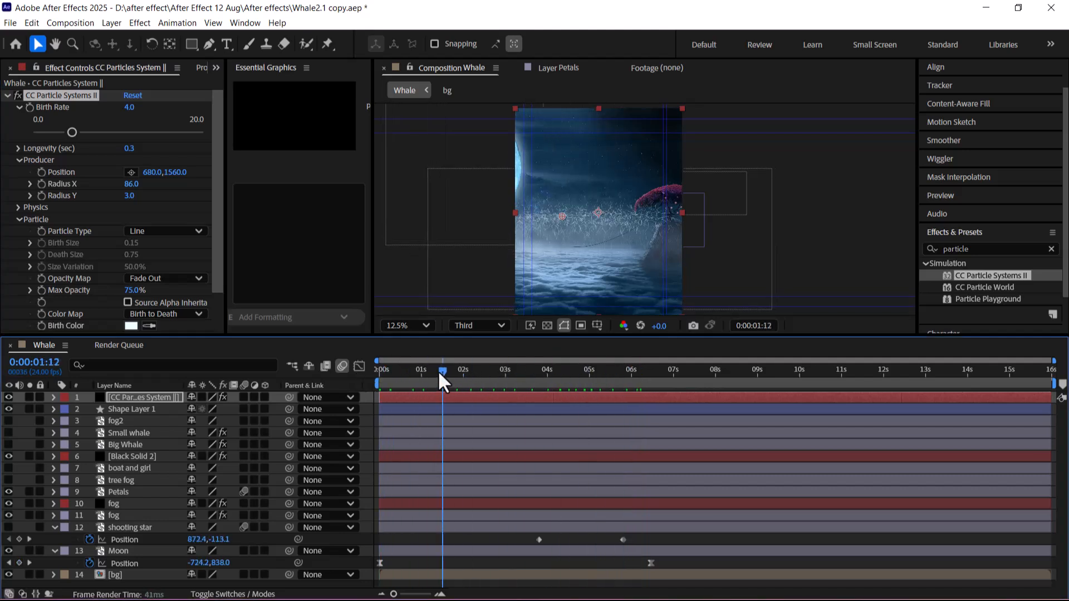
pyautogui.press('space')
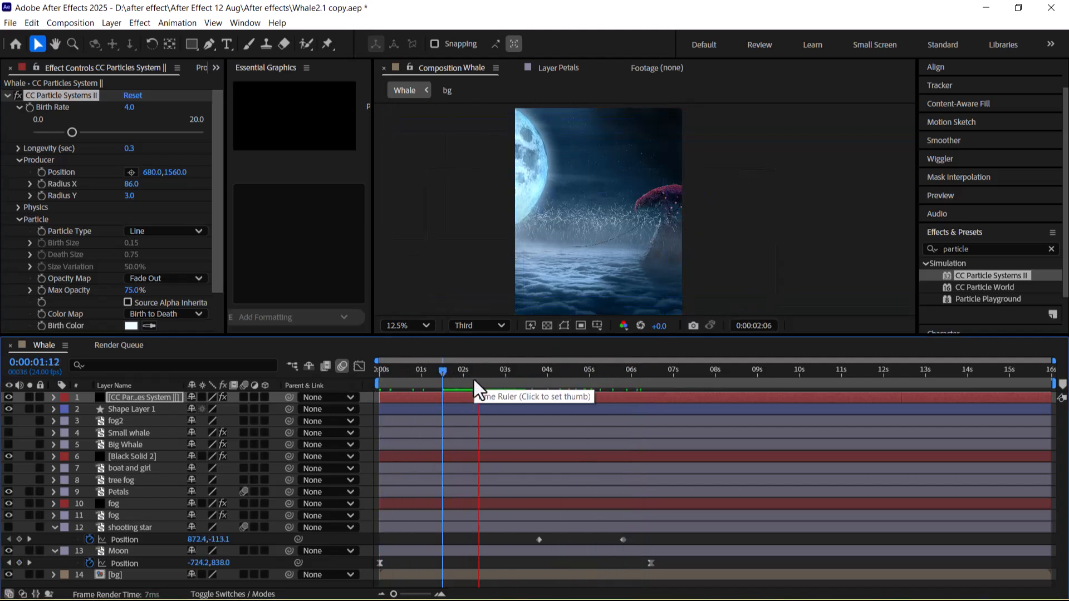
pyautogui.press('space')
pyautogui.moveTo(130, 198); pyautogui.dragTo(202, 198)
pyautogui.press('space')
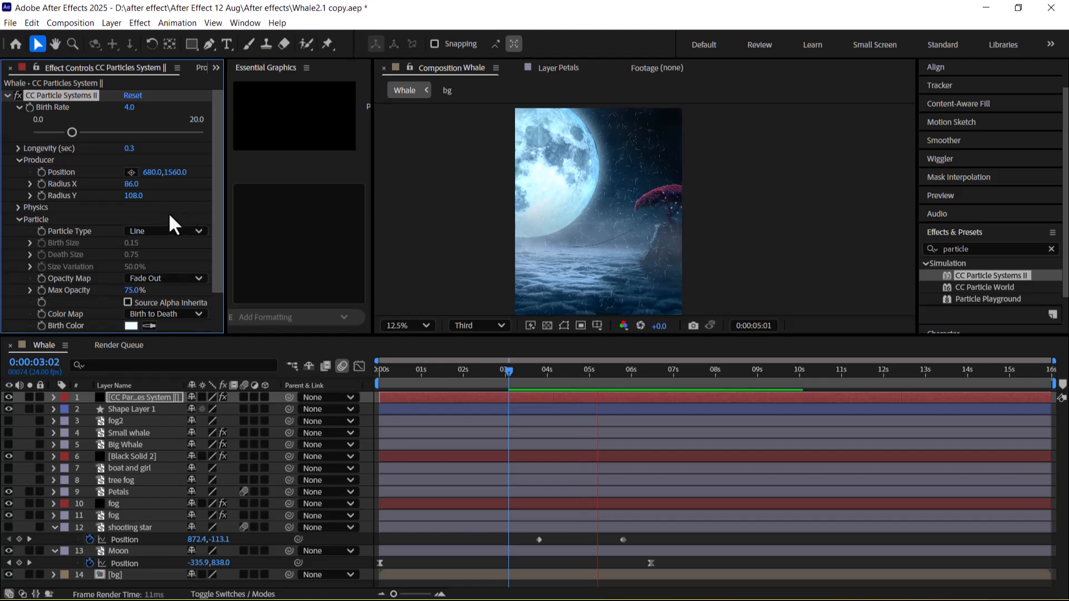
pyautogui.press('space')
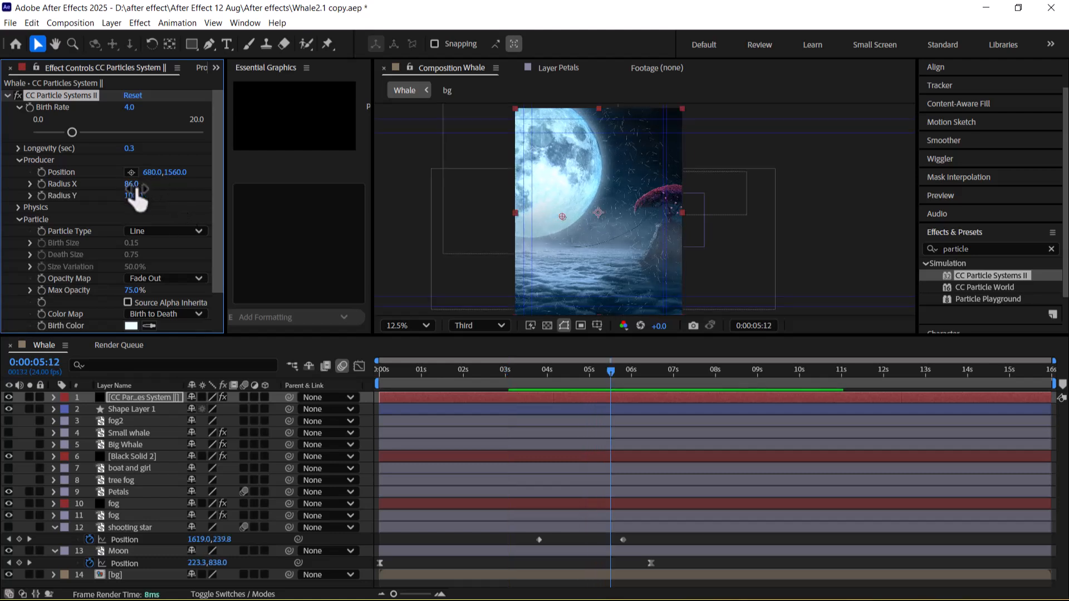
# Set the producer's Radius X to 20 and Radius Y to 23, preview, and reposition the particle layer between the moon and the tree
pyautogui.moveTo(131, 185); pyautogui.dragTo(93, 204)
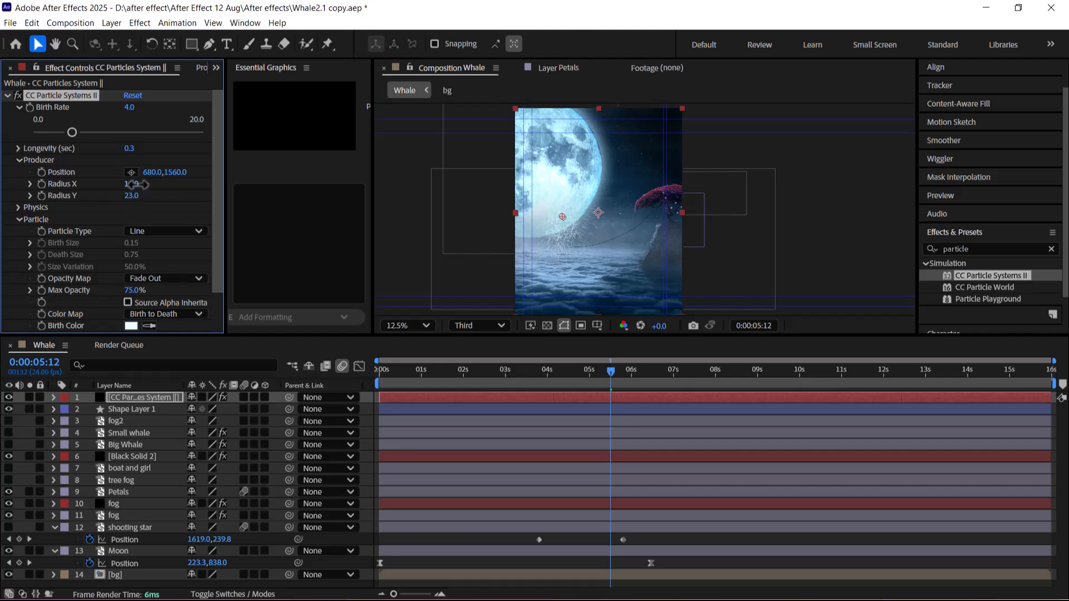
pyautogui.click(579, 206)
pyautogui.moveTo(570, 230); pyautogui.dragTo(559, 201)
pyautogui.press('space')
pyautogui.press('space')
pyautogui.press('space')
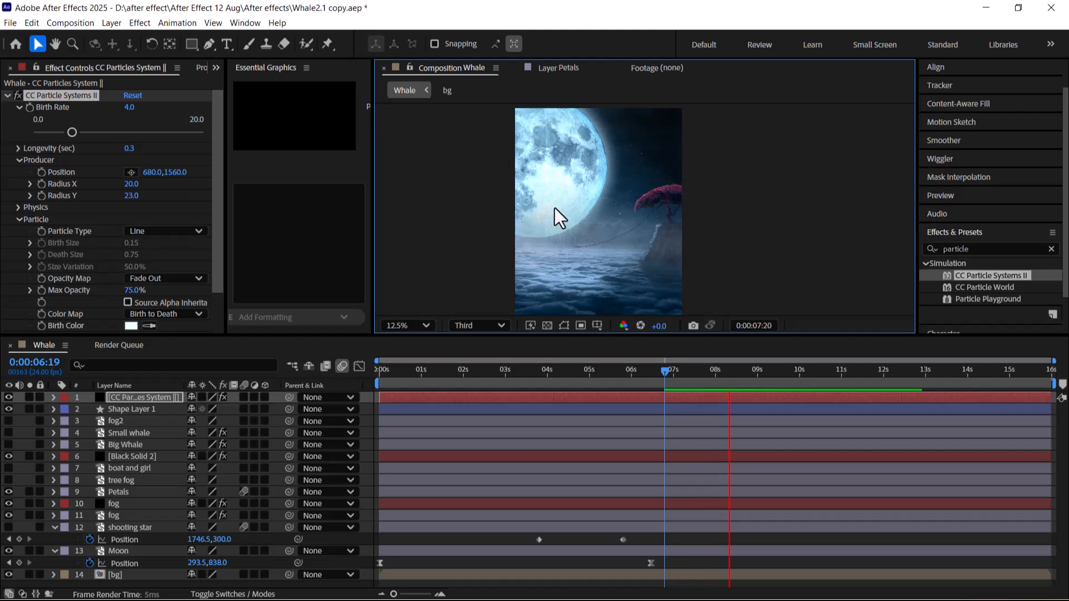
pyautogui.press('space')
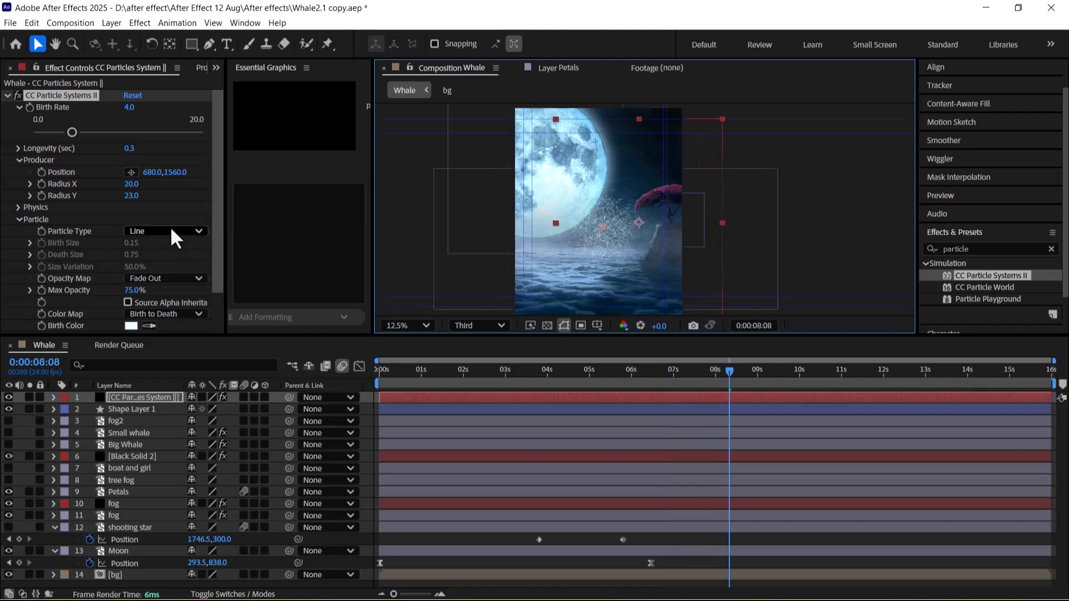
pyautogui.moveTo(636, 246); pyautogui.dragTo(626, 221)
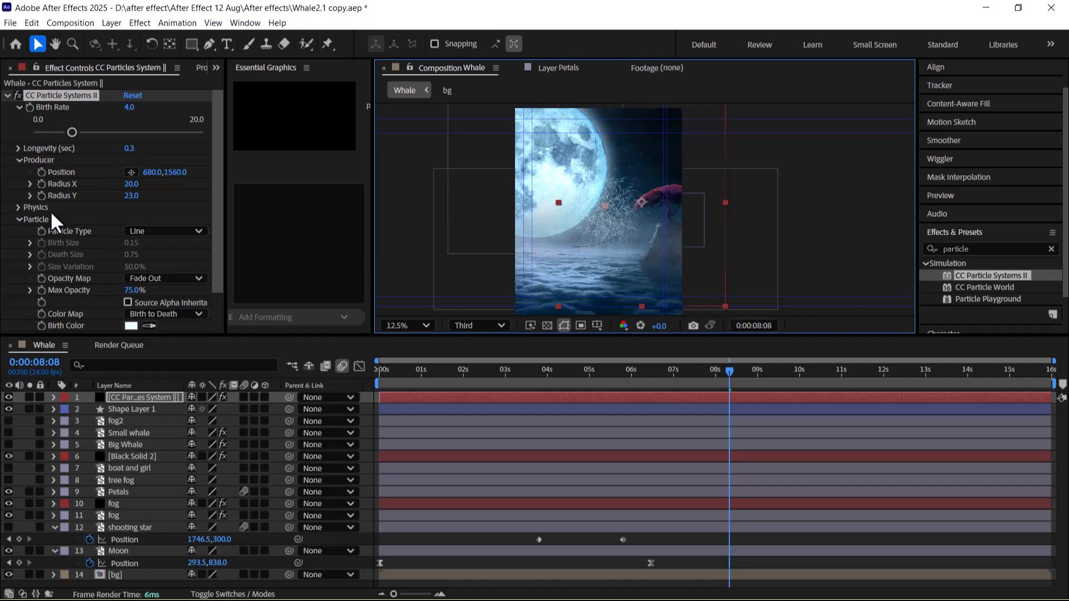
# Try the Fractal Explosive animation in the particle Physics settings and preview it
pyautogui.click(17, 207)
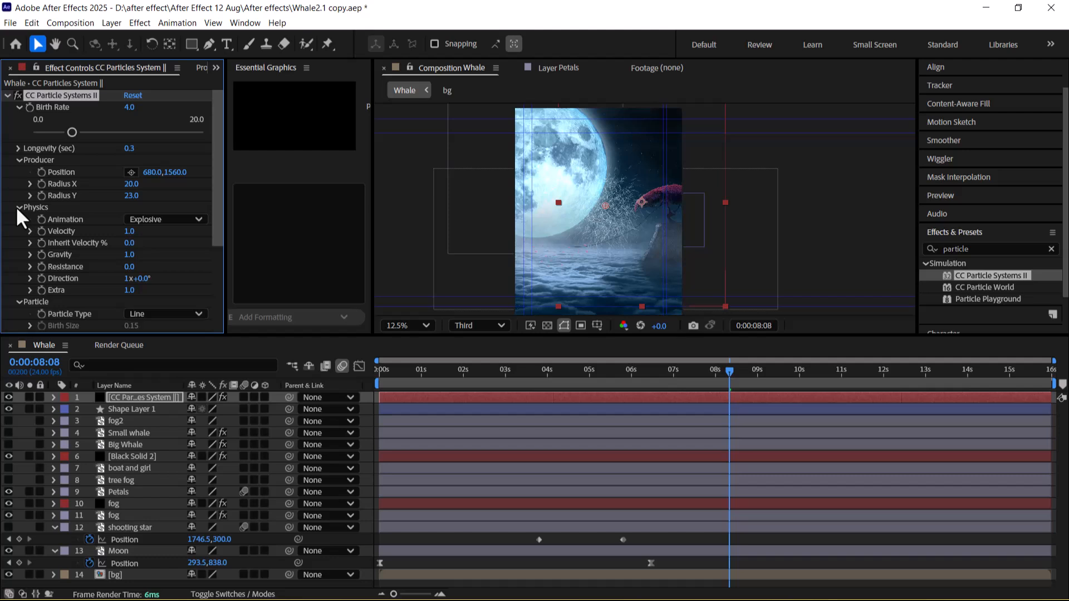
pyautogui.click(177, 219)
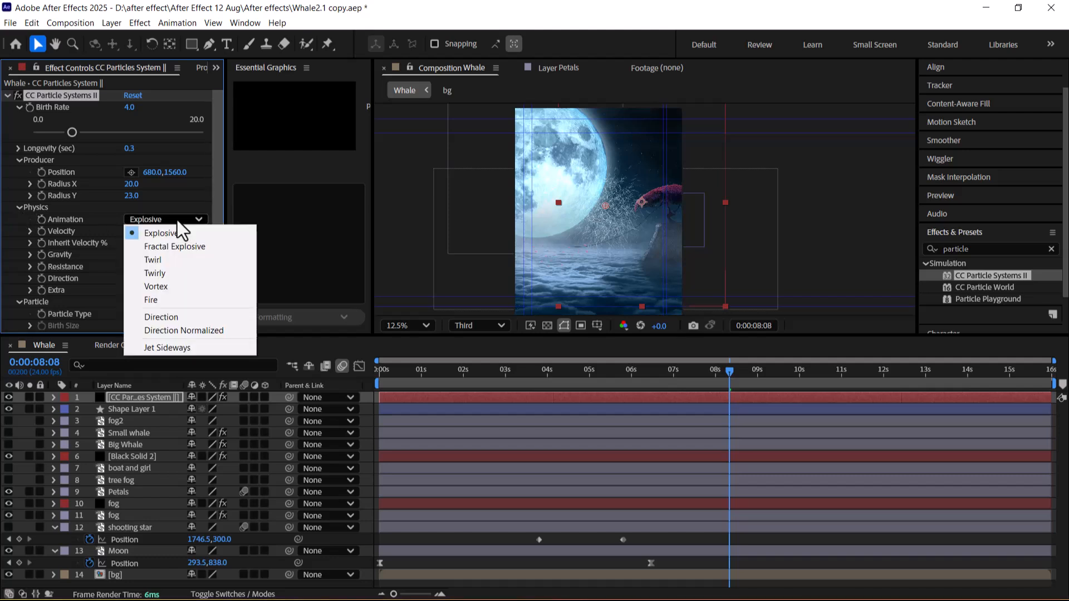
pyautogui.click(195, 248)
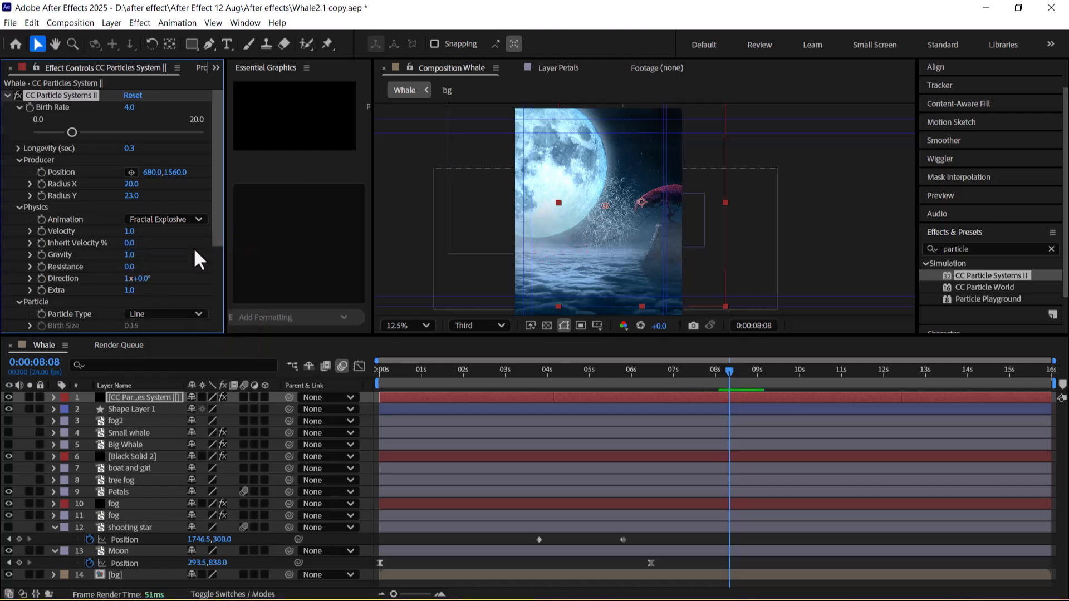
pyautogui.press('space')
# Set the particle Physics animation to Twirl and scrub the timeline back to about 3 seconds
pyautogui.click(185, 221)
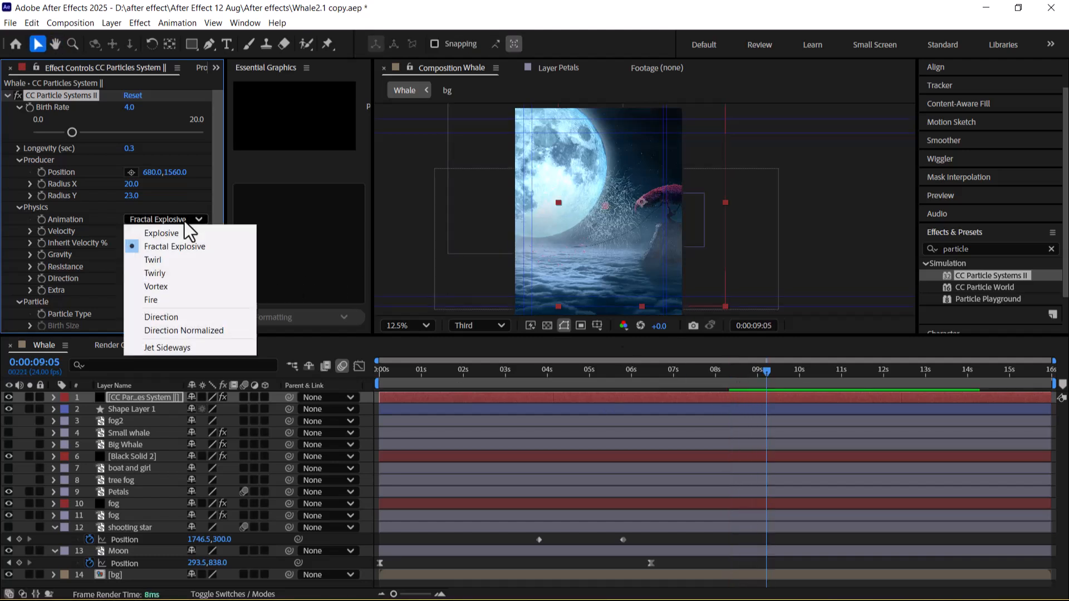
pyautogui.click(186, 260)
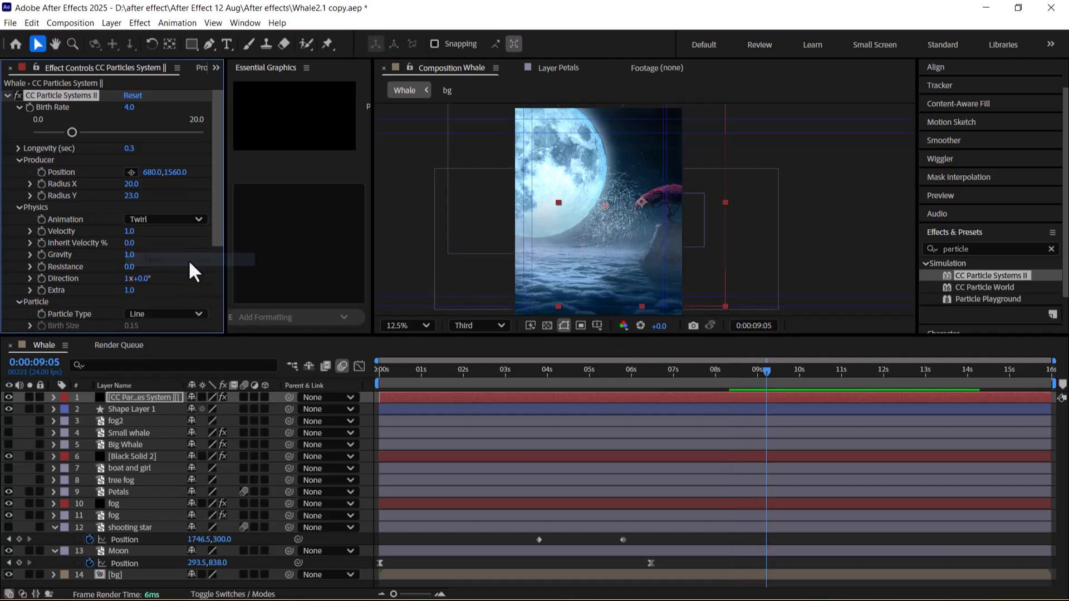
pyautogui.moveTo(719, 372); pyautogui.dragTo(518, 372)
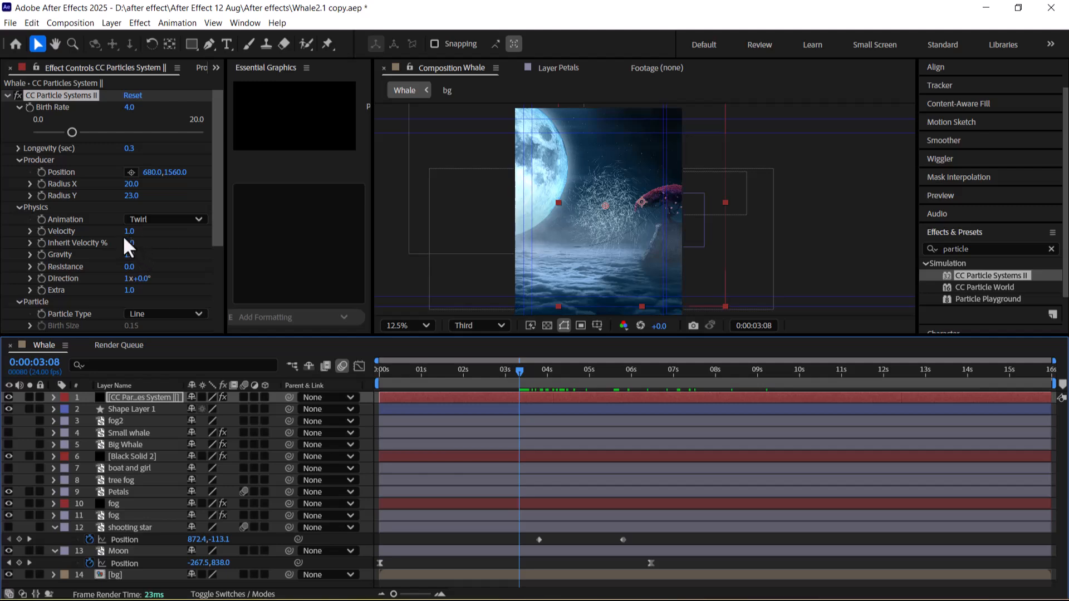
# Try a particle Velocity of 2.0 with an Inherit Velocity of -134%
pyautogui.moveTo(129, 231); pyautogui.dragTo(210, 237)
pyautogui.moveTo(129, 244); pyautogui.dragTo(167, 244)
pyautogui.moveTo(241, 243); pyautogui.dragTo(36, 245)
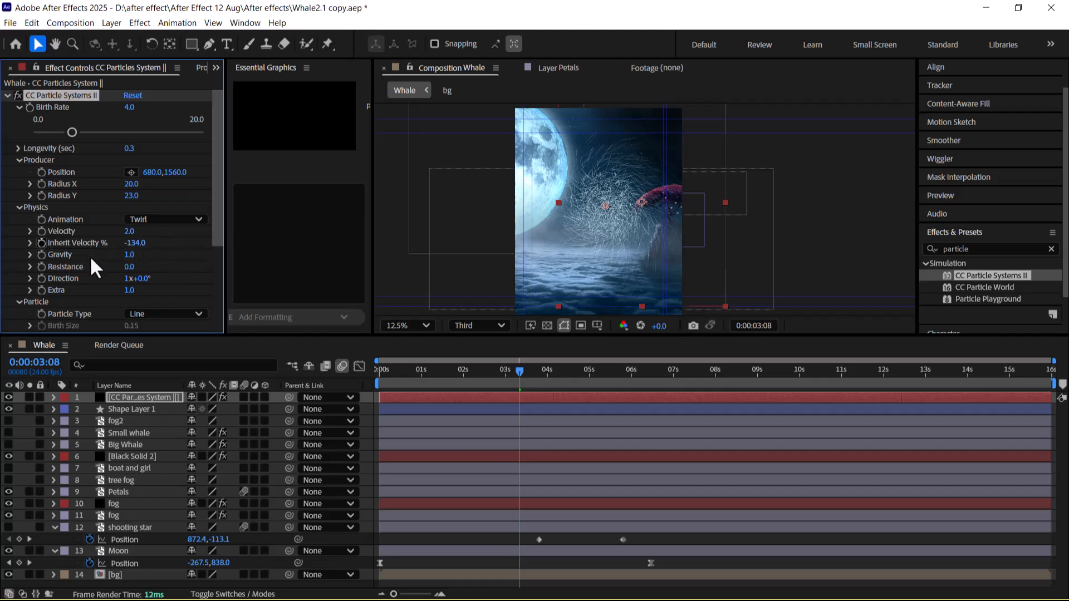
# Try a particle Gravity of 10.5 and preview the falling burst
pyautogui.moveTo(132, 262); pyautogui.dragTo(683, 198)
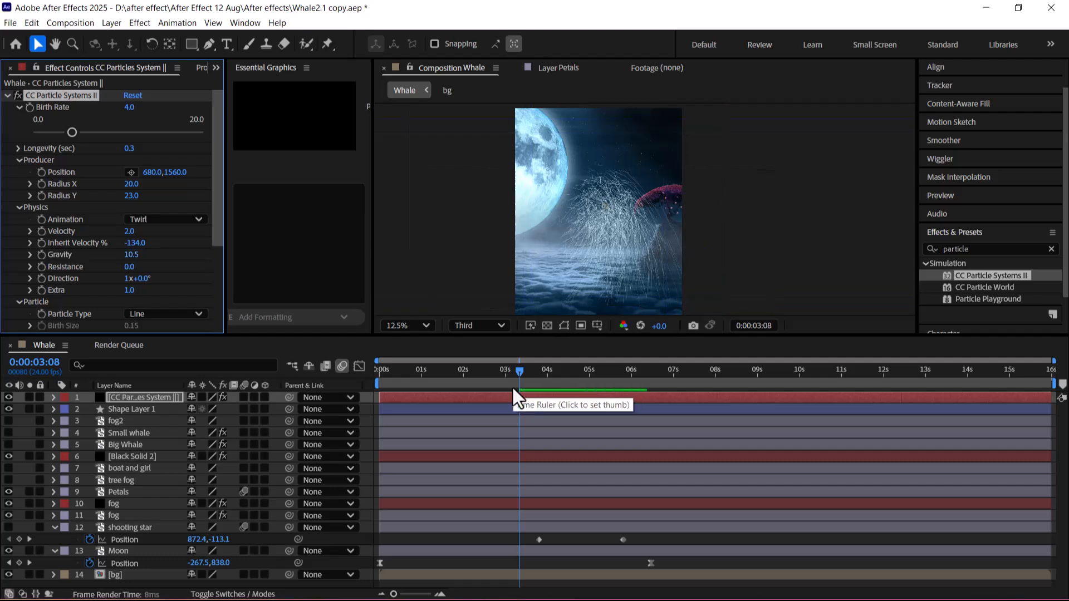
pyautogui.press('space')
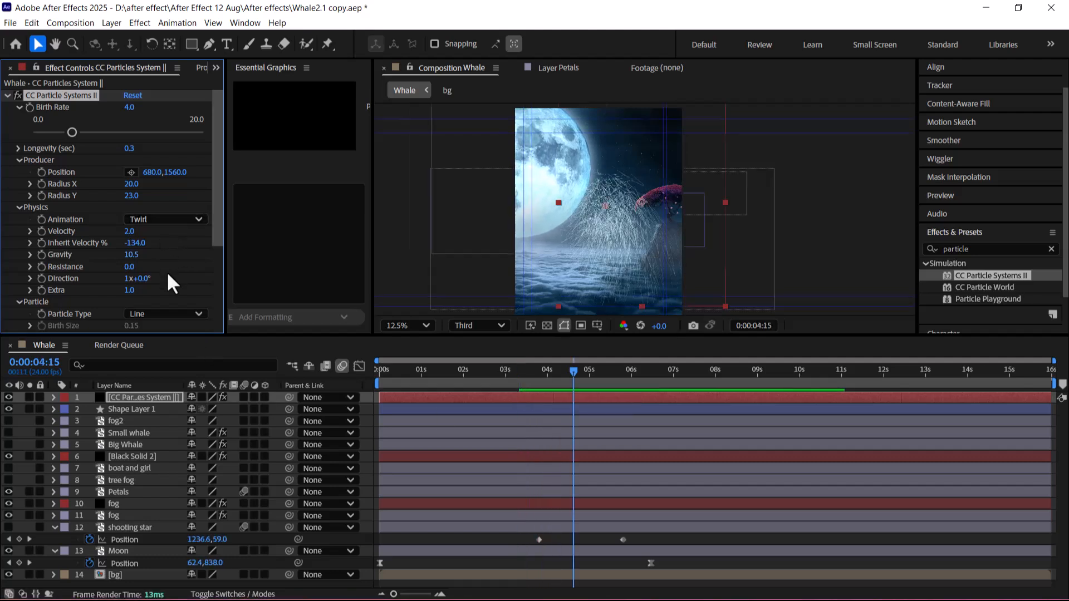
pyautogui.press('space')
pyautogui.press('space')
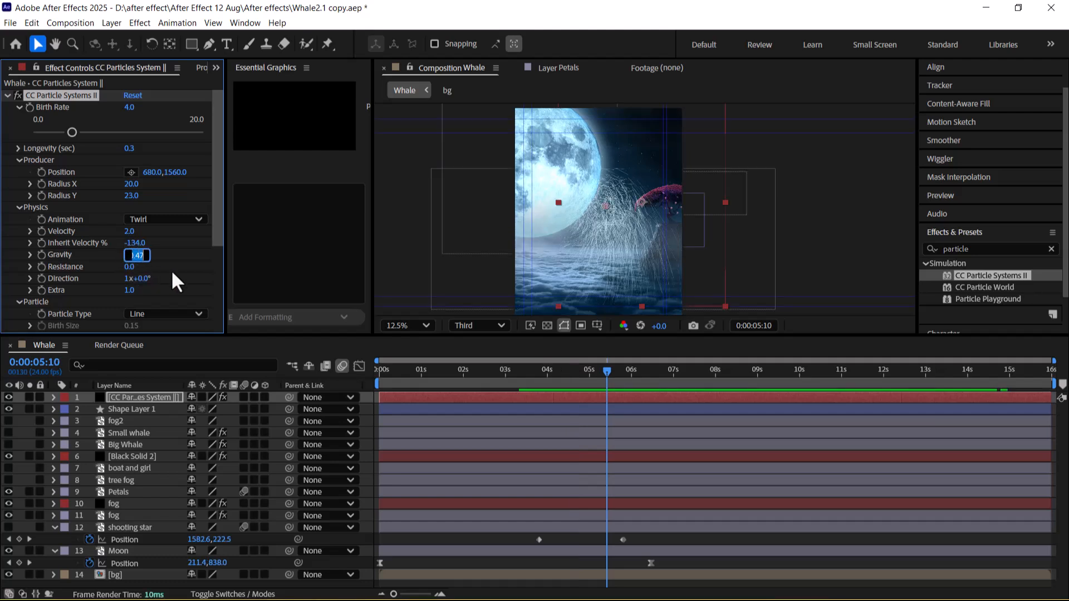
# Set the particle Gravity to 0 and scrub through the timeline to review the twirl
pyautogui.write('0')
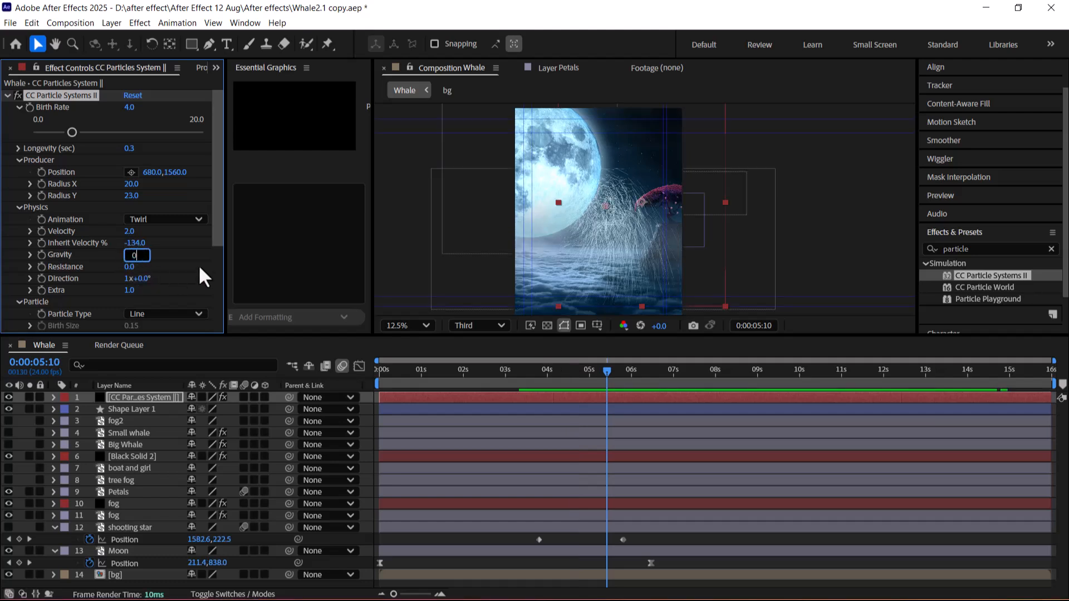
pyautogui.press('Return')
pyautogui.moveTo(607, 371); pyautogui.dragTo(706, 365)
pyautogui.click(582, 366)
pyautogui.moveTo(577, 359); pyautogui.dragTo(455, 354)
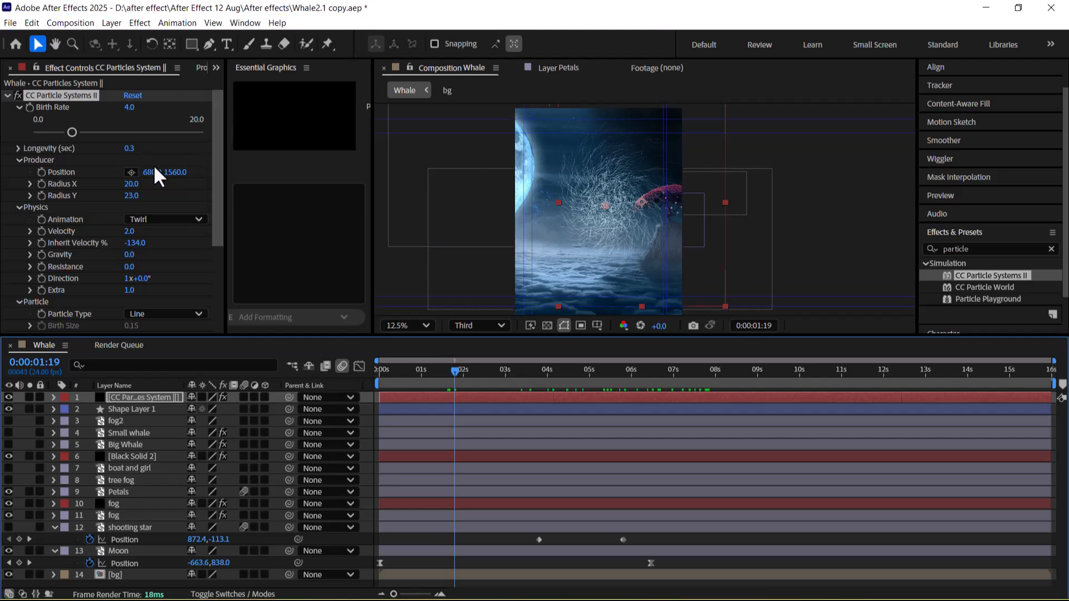
# Set Birth Rate to 13.9, Inherit Velocity to -155% and Velocity to 3.2, and shift the particle layer left toward the moon
pyautogui.moveTo(129, 109); pyautogui.dragTo(198, 108)
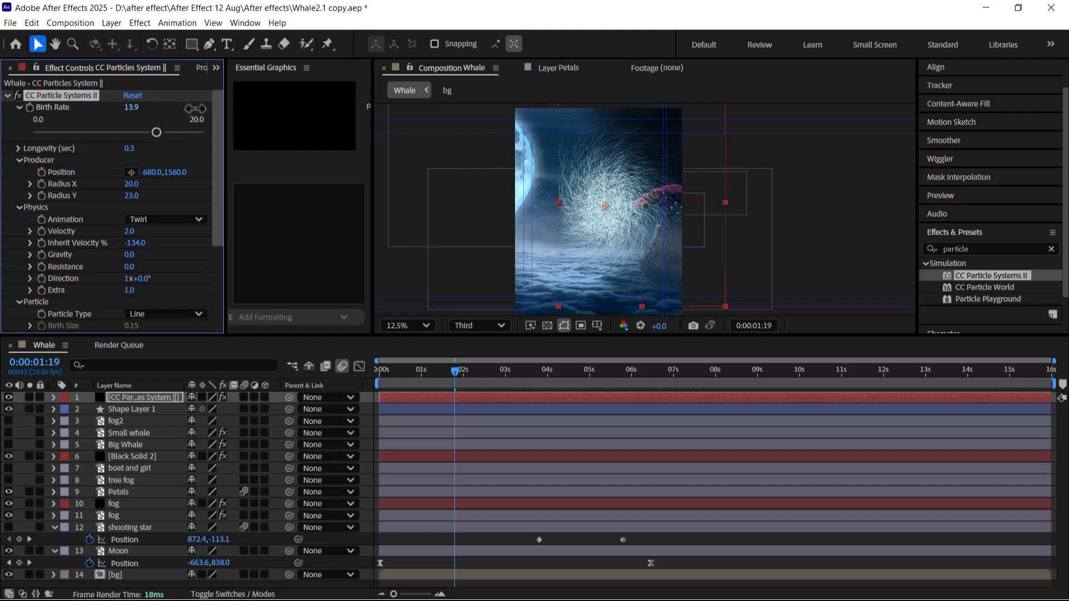
pyautogui.moveTo(136, 244); pyautogui.dragTo(159, 231)
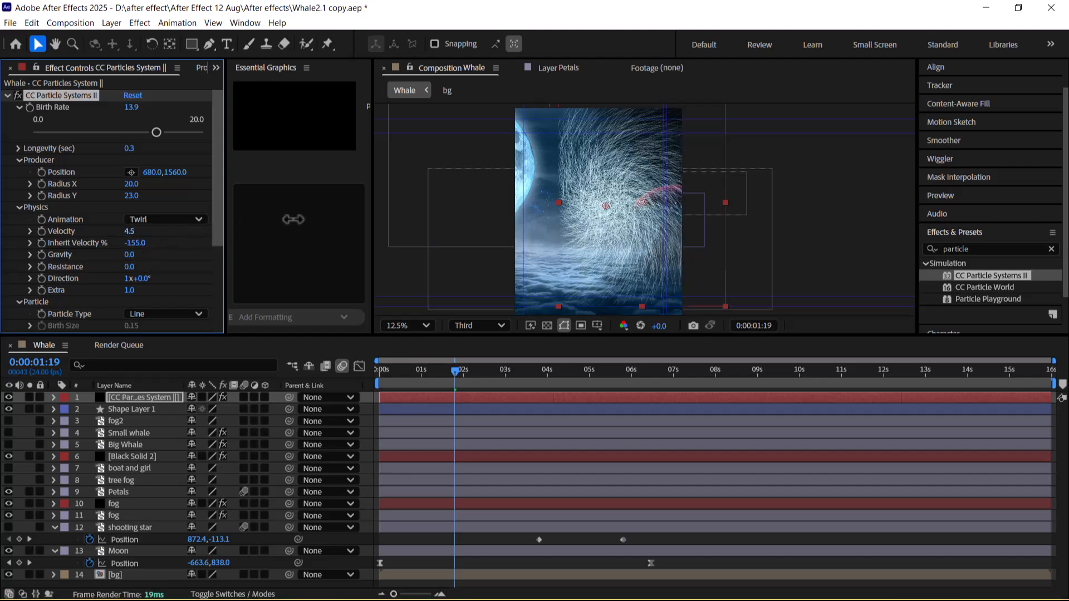
pyautogui.moveTo(222, 222)
pyautogui.mouseDown()
pyautogui.moveTo(325, 222)
pyautogui.moveTo(206, 222)
pyautogui.mouseUp()
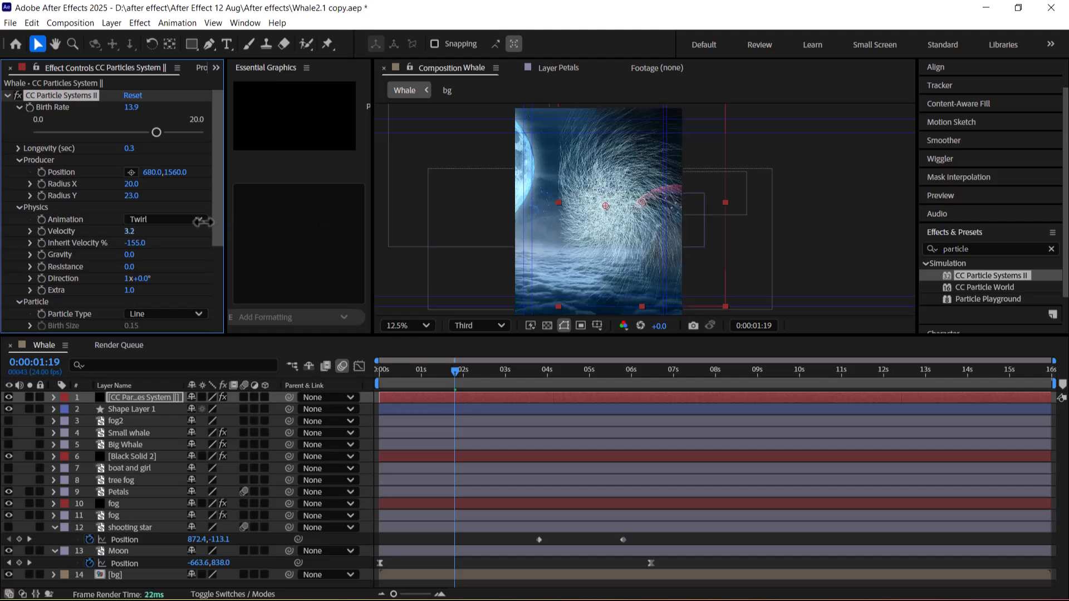
pyautogui.moveTo(638, 258); pyautogui.dragTo(595, 257)
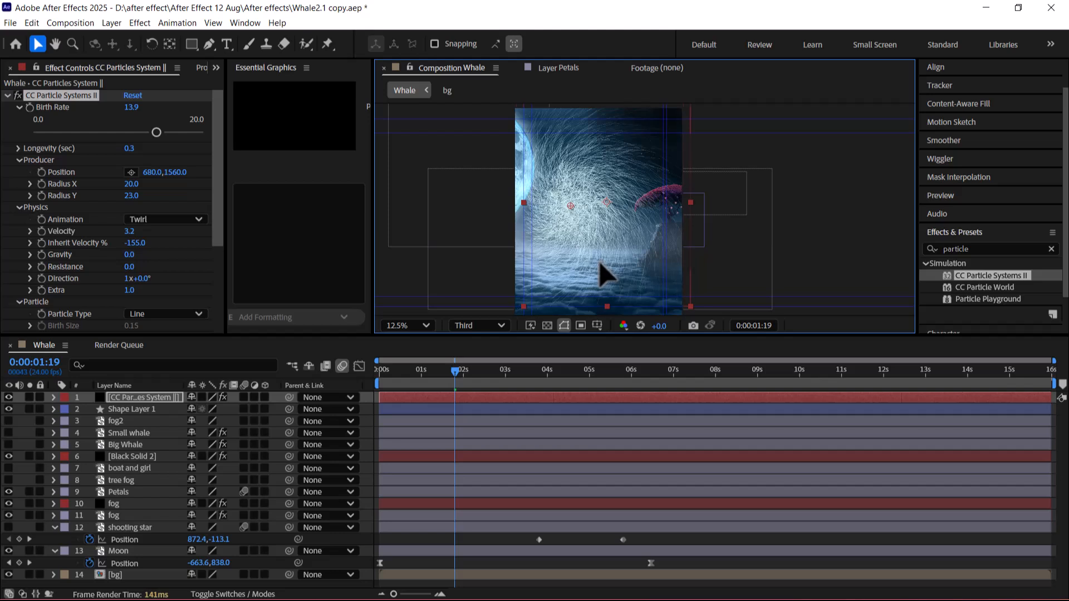
# Move the particle producer to 1283, 1382, set Velocity to 11.7 and preview the twirl
pyautogui.click(131, 172)
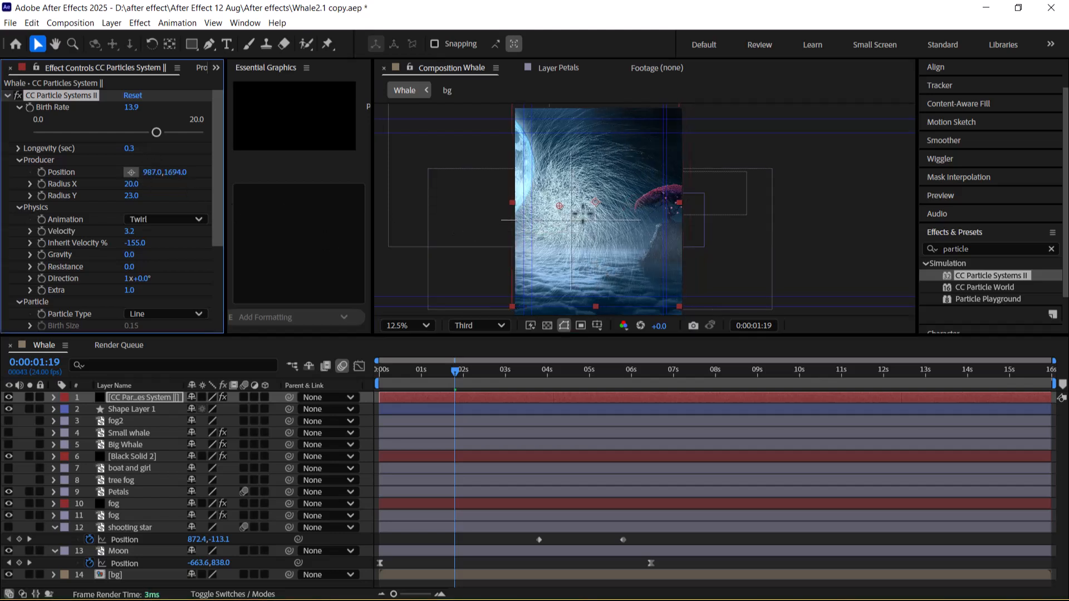
pyautogui.click(601, 195)
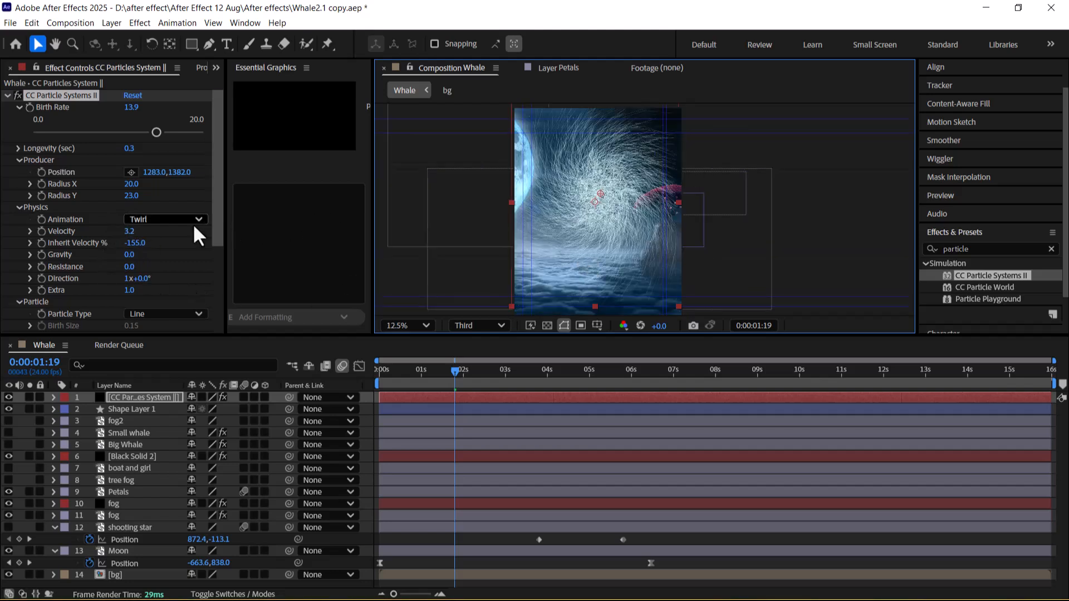
pyautogui.moveTo(130, 236); pyautogui.dragTo(500, 139)
pyautogui.press('space')
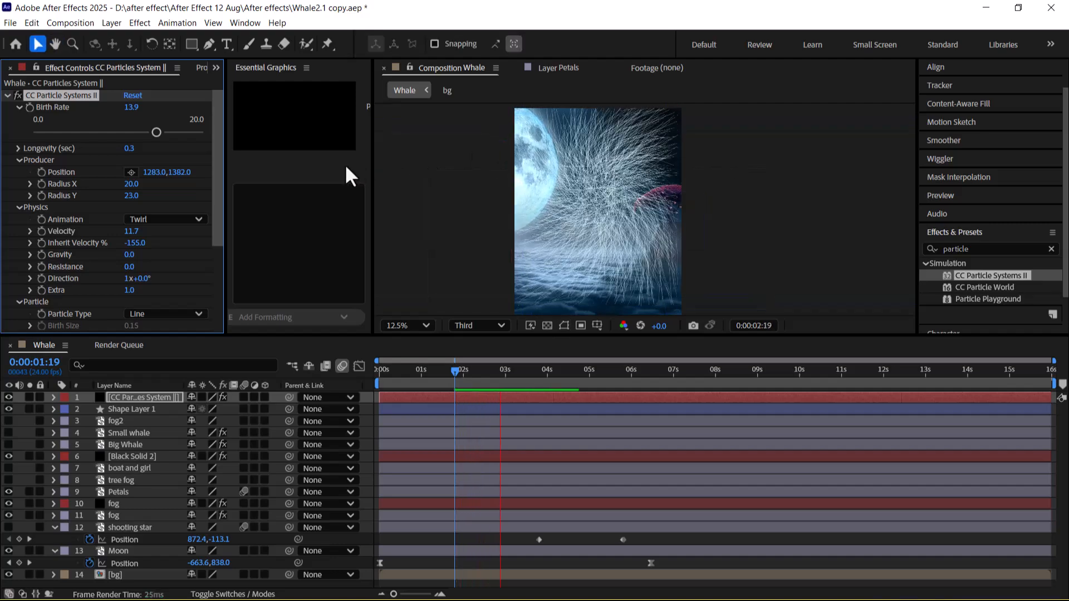
pyautogui.press('space')
# Nudge the particle layer slightly right and down within the night scene
pyautogui.moveTo(626, 238)
pyautogui.mouseDown()
pyautogui.moveTo(632, 263)
pyautogui.moveTo(631, 235)
pyautogui.mouseUp()
pyautogui.scroll(-1, 629, 252)
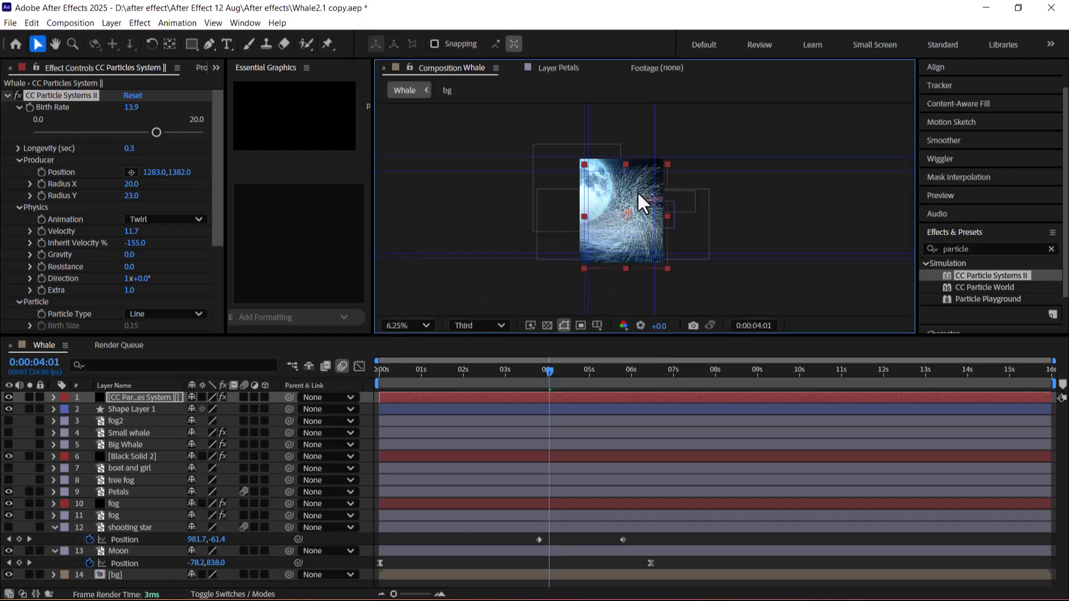
pyautogui.press('.')
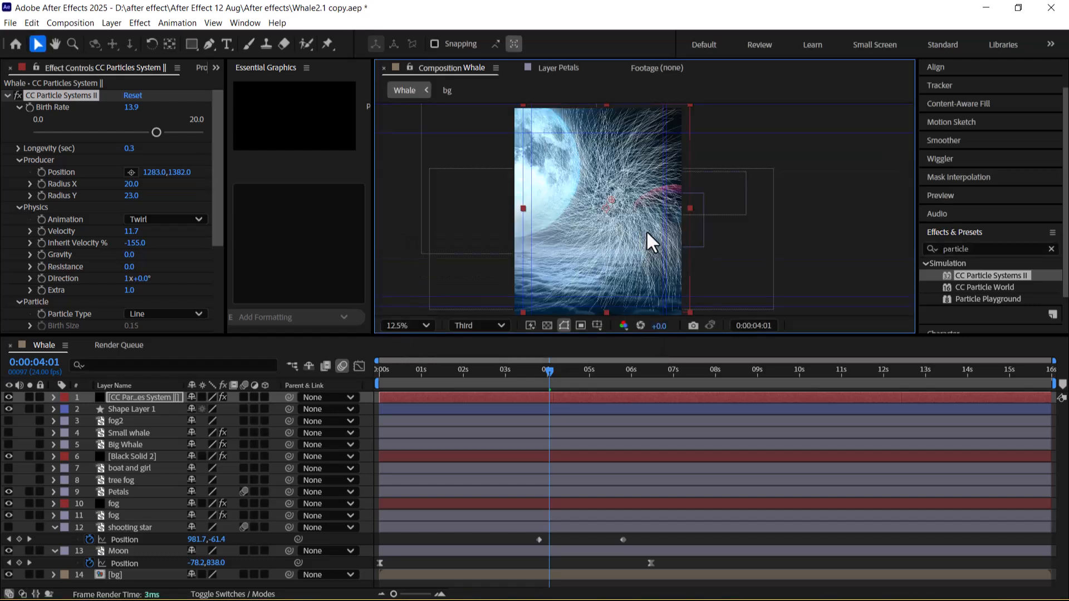
pyautogui.moveTo(639, 240); pyautogui.dragTo(631, 240)
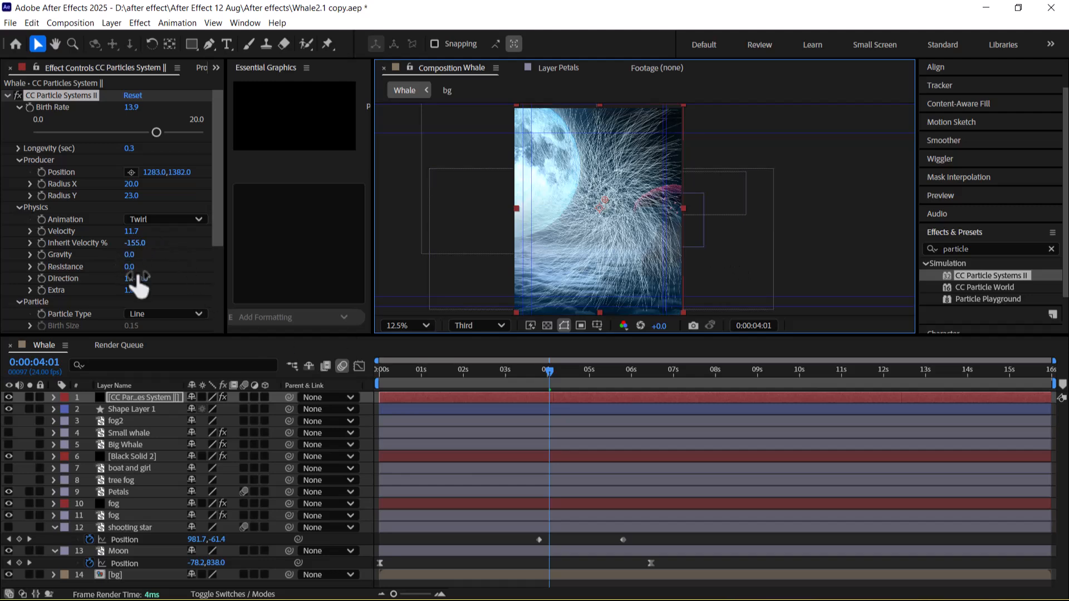
# Try a particle Resistance of 133.8 and preview the motion
pyautogui.moveTo(130, 267); pyautogui.dragTo(830, 282)
pyautogui.press('space')
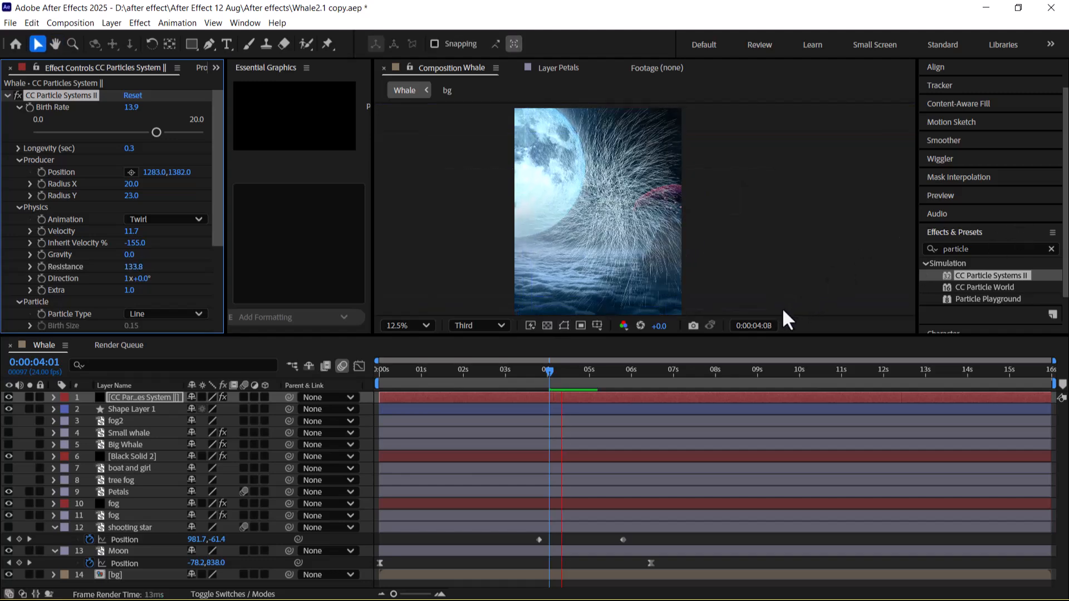
pyautogui.press('space')
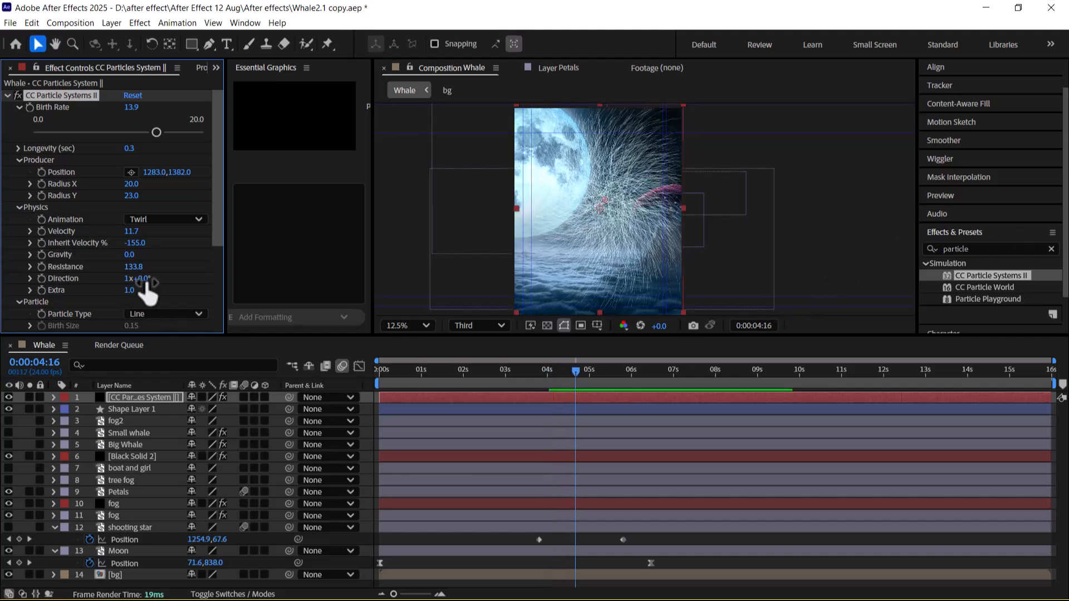
# Set the particle Direction to -19x-59° and Extra to 3.0, and preview the swirl
pyautogui.moveTo(150, 279)
pyautogui.mouseDown()
pyautogui.moveTo(430, 258)
pyautogui.moveTo(193, 287)
pyautogui.moveTo(28, 289)
pyautogui.moveTo(168, 285)
pyautogui.moveTo(123, 288)
pyautogui.mouseUp()
pyautogui.moveTo(210, 285); pyautogui.dragTo(261, 284)
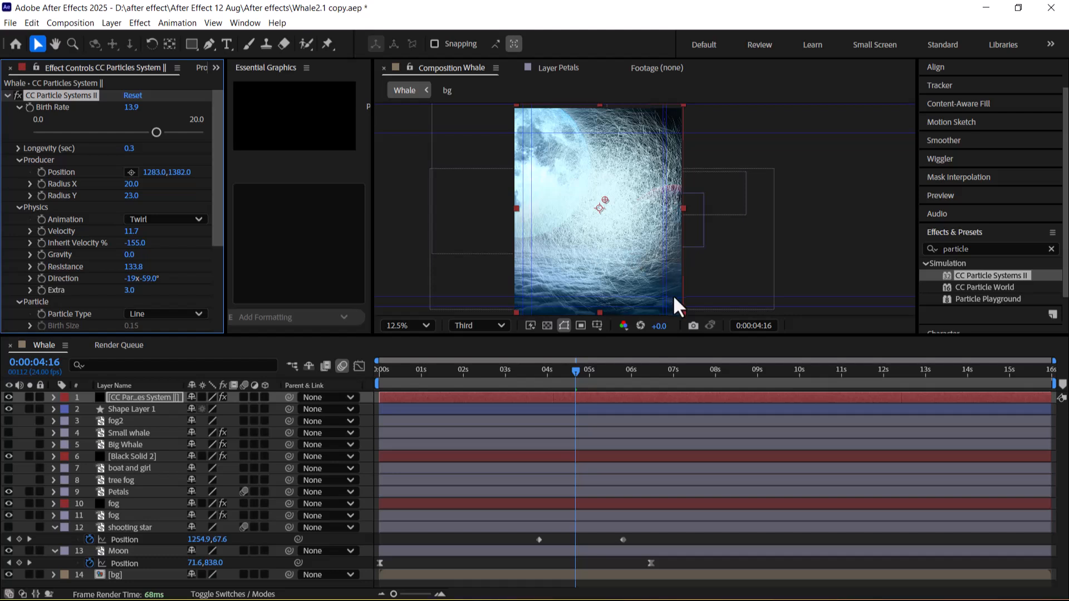
pyautogui.press('space')
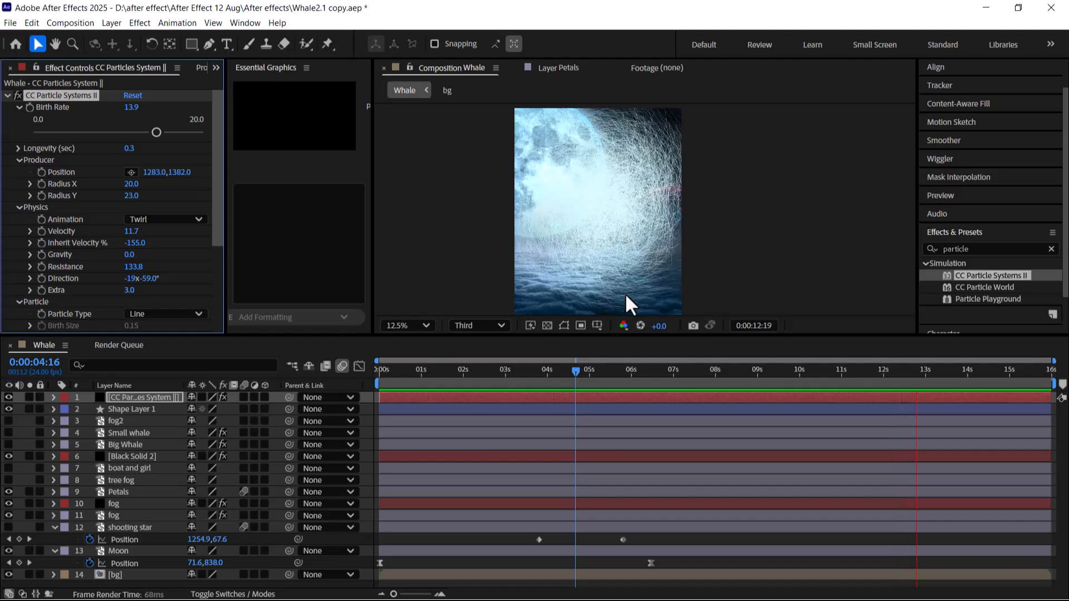
pyautogui.press('space')
# Try the Twirly physics animation for the particles and preview it
pyautogui.click(194, 219)
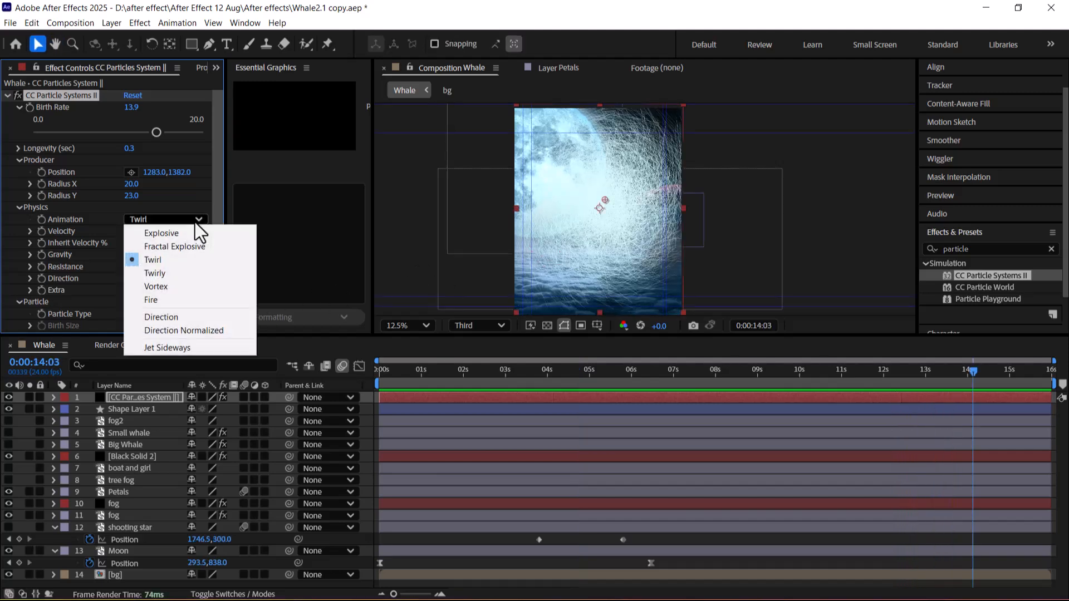
pyautogui.click(192, 269)
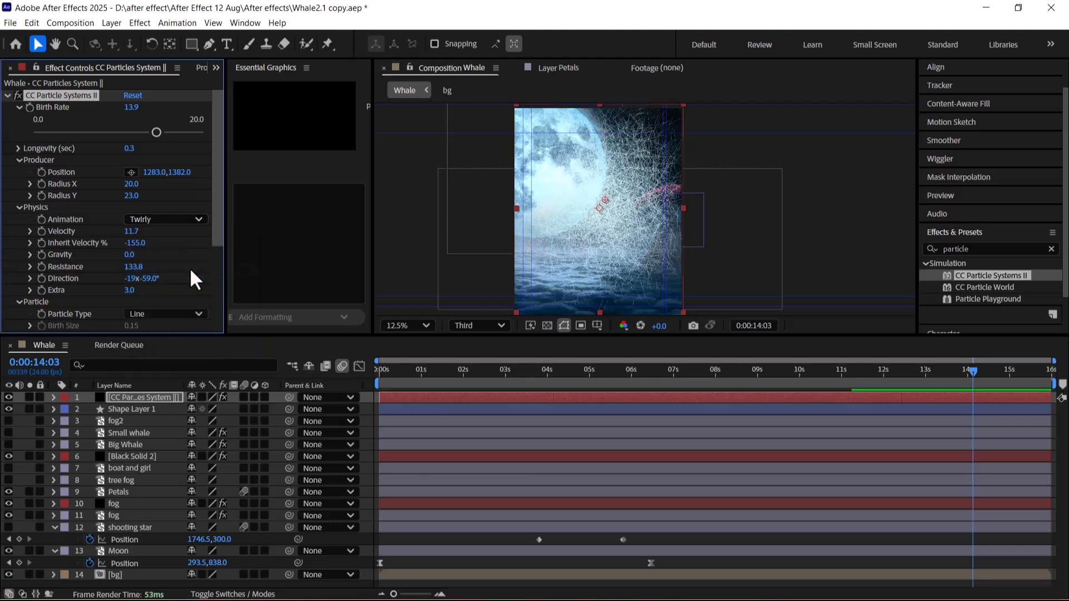
pyautogui.press('space')
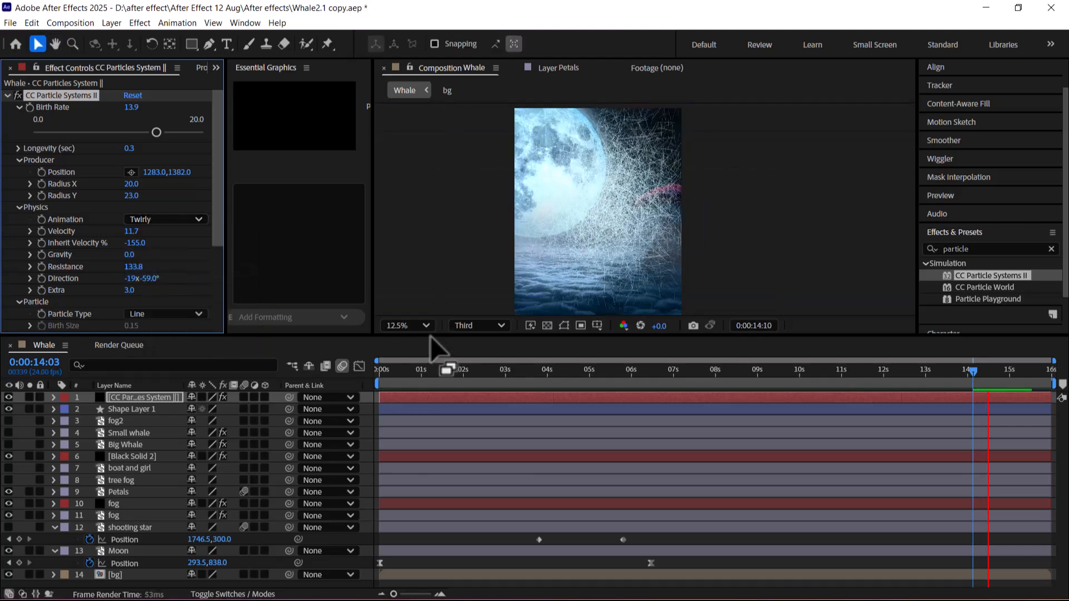
# Switch the particle physics animation to Vortex and preview it from several points of the timeline
pyautogui.click(192, 223)
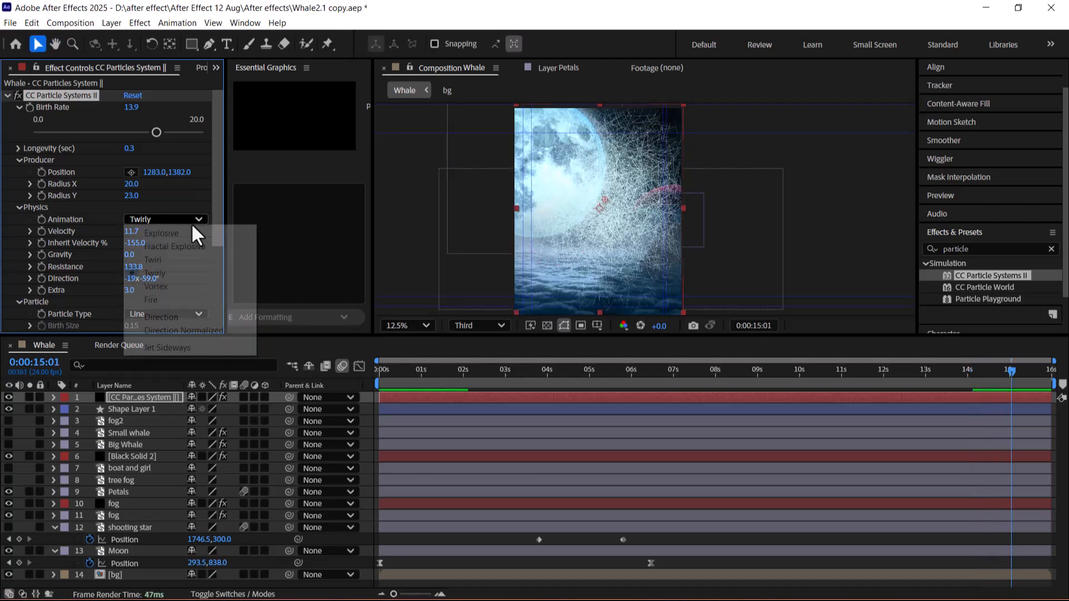
pyautogui.click(178, 285)
pyautogui.press('space')
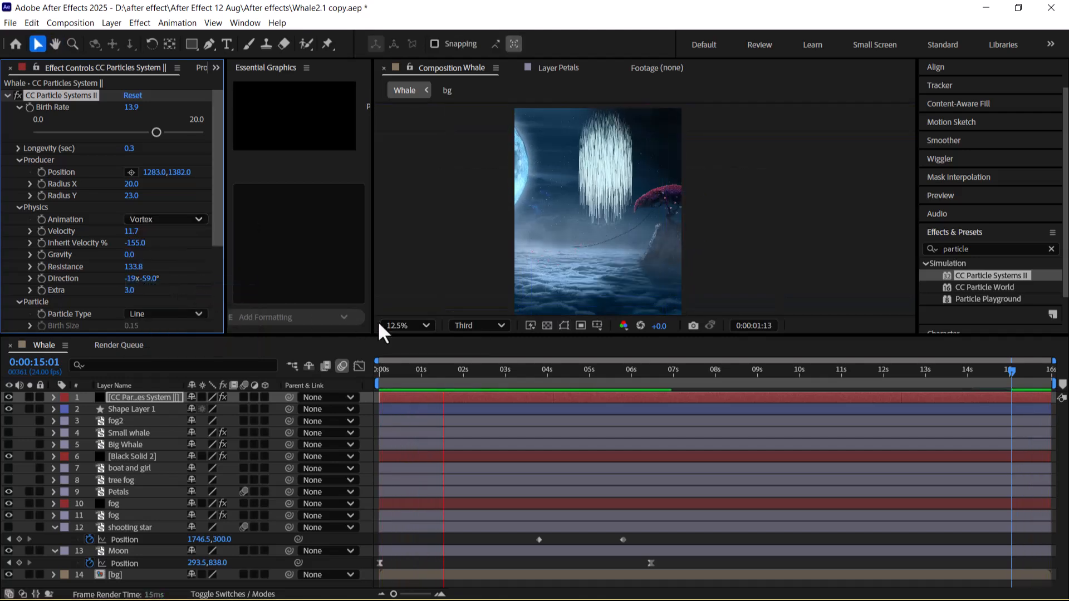
pyautogui.press('space')
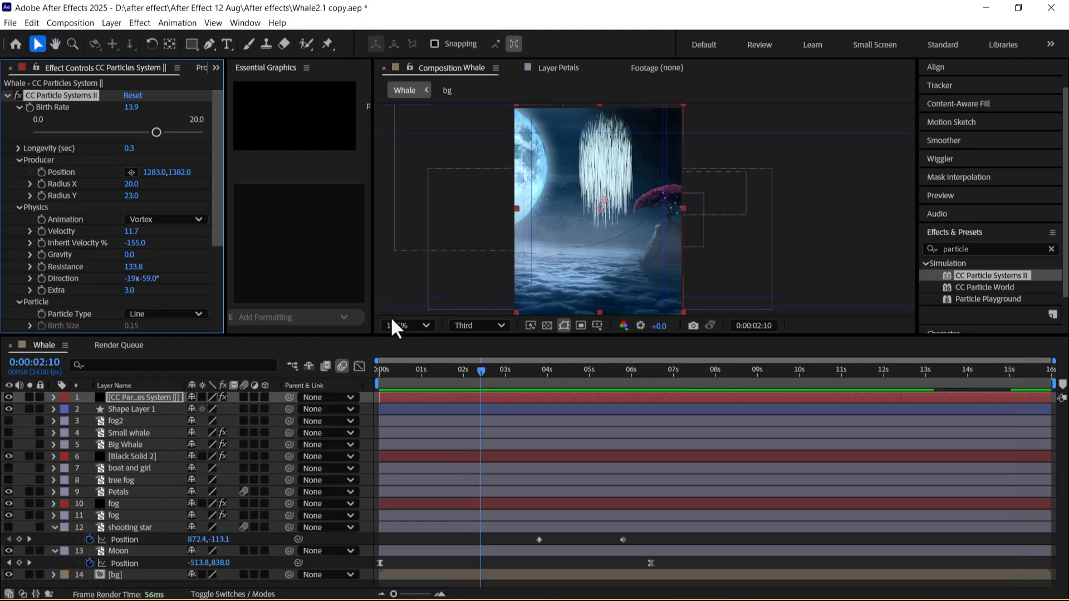
pyautogui.press('space')
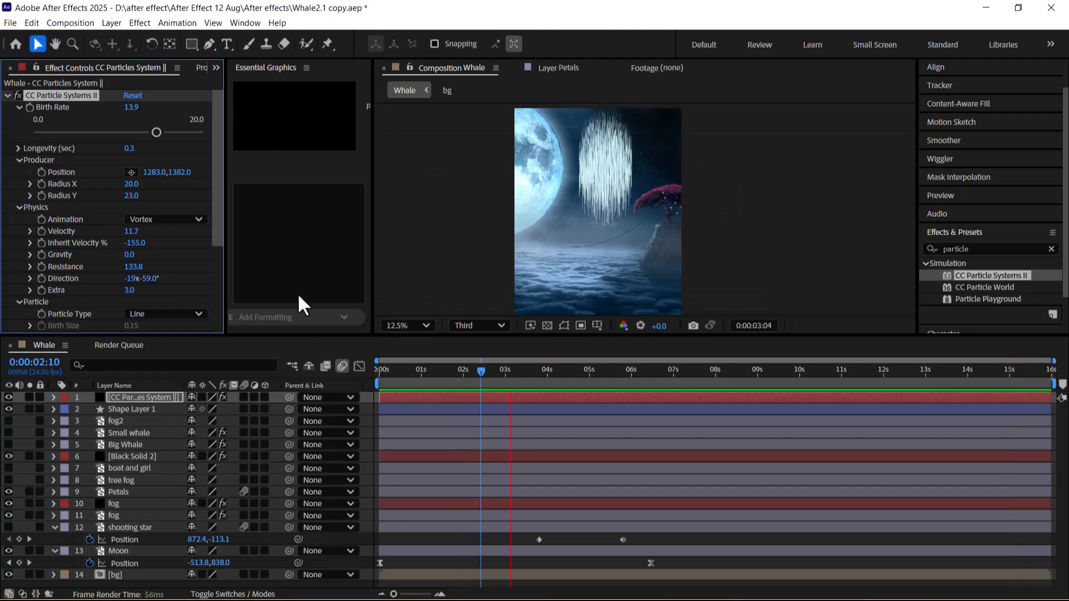
pyautogui.press('space')
# Set Inherit Velocity to -99%, Gravity to 13.9 and Velocity to 22.3, previewing the vortex
pyautogui.moveTo(134, 232); pyautogui.dragTo(2, 254)
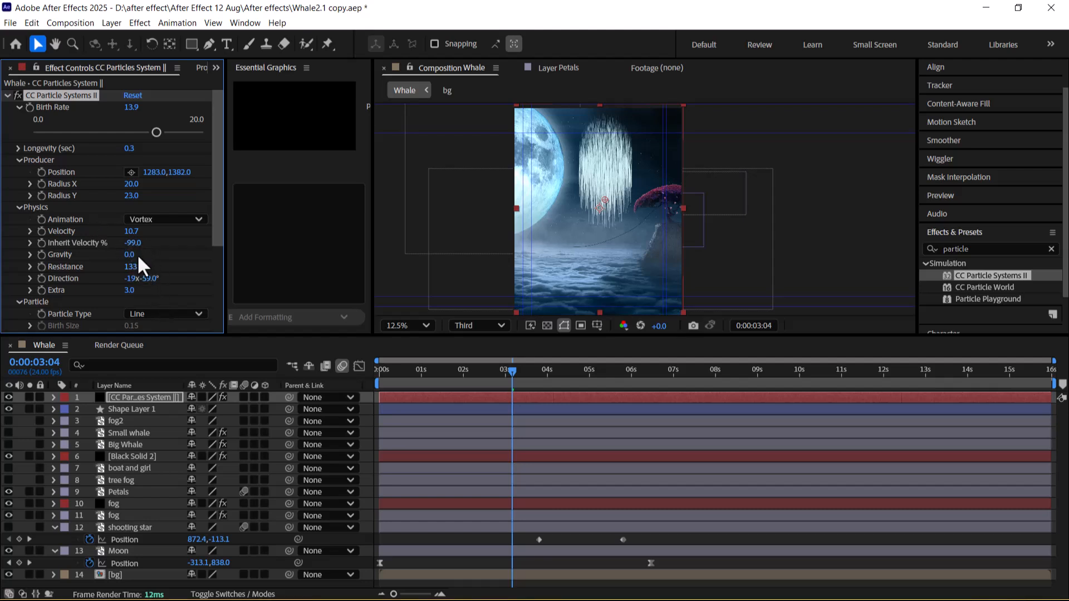
pyautogui.moveTo(130, 254); pyautogui.dragTo(983, 129)
pyautogui.press('space')
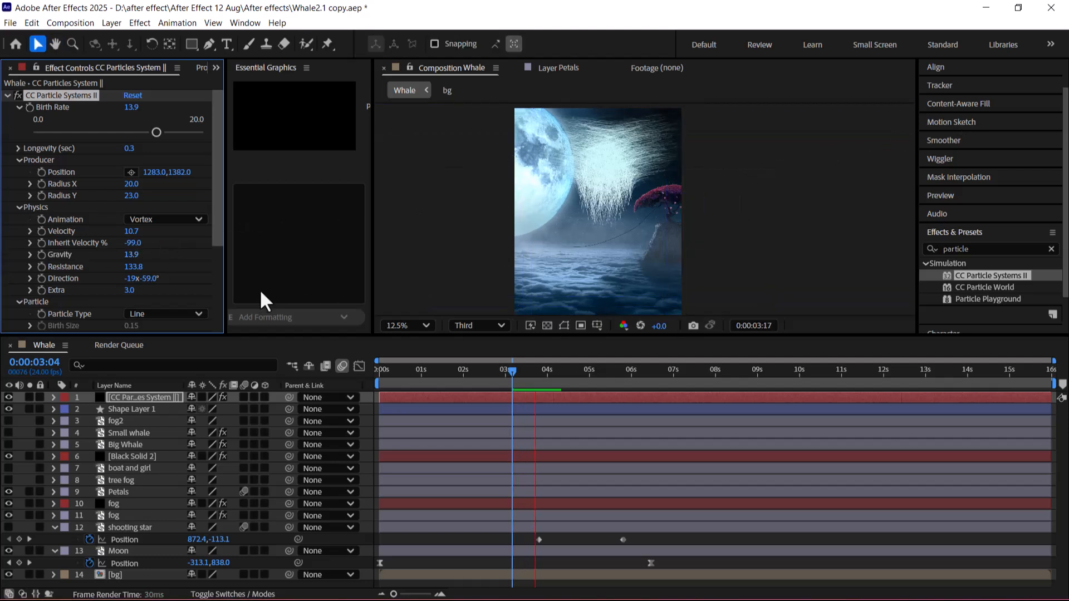
pyautogui.press('space')
pyautogui.moveTo(132, 232); pyautogui.dragTo(837, 133)
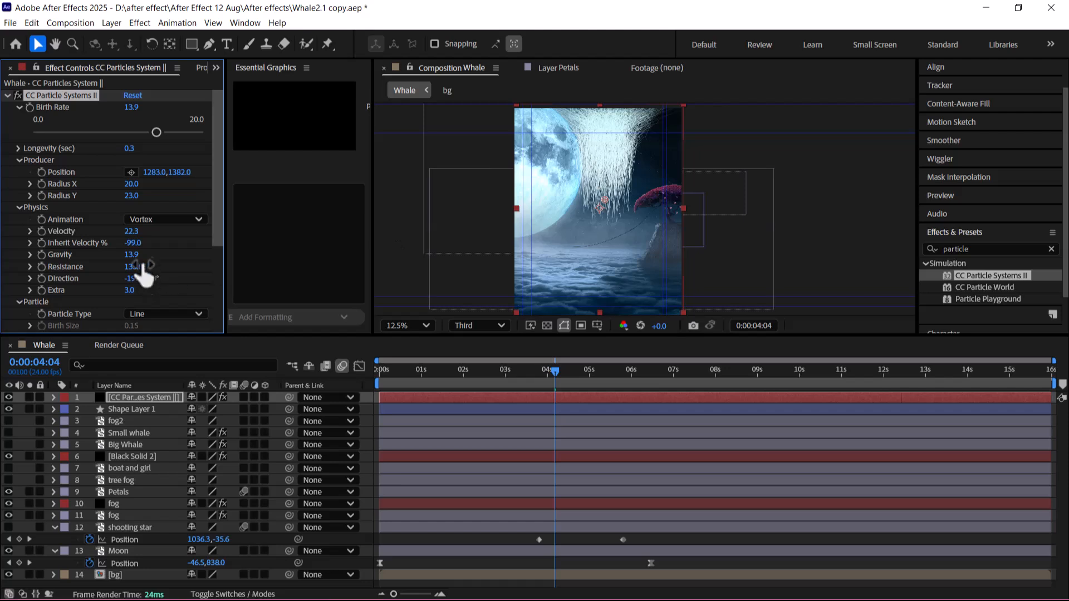
pyautogui.press('space')
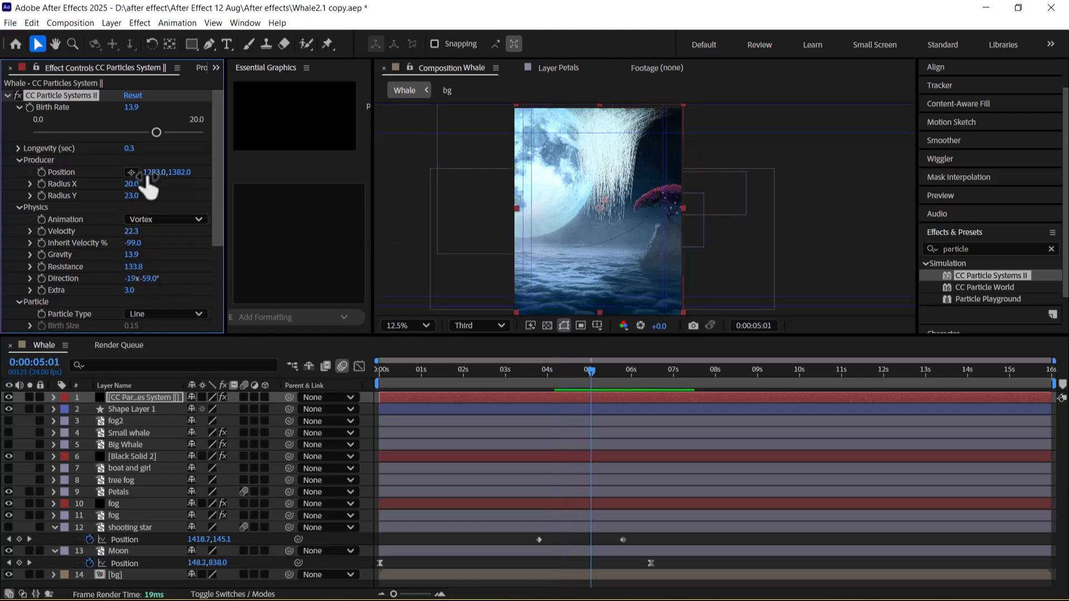
# Set the producer's Radius X to 0 and its Position to 1078, 2078 while previewing the funnel
pyautogui.moveTo(134, 184); pyautogui.dragTo(101, 189)
pyautogui.press('space')
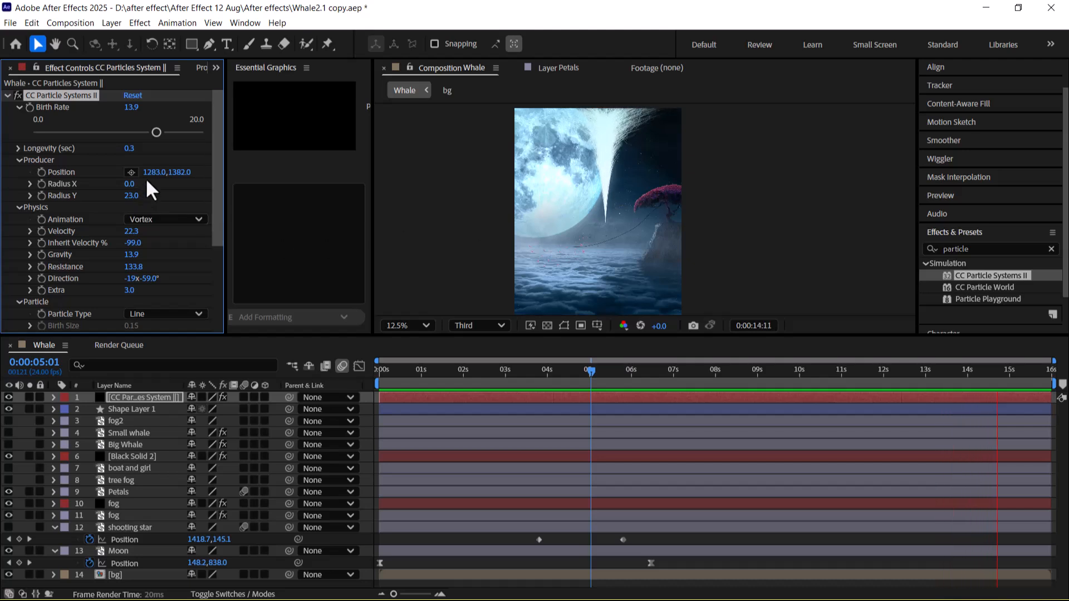
pyautogui.moveTo(152, 172); pyautogui.dragTo(20, 178)
pyautogui.moveTo(184, 173); pyautogui.dragTo(830, 18)
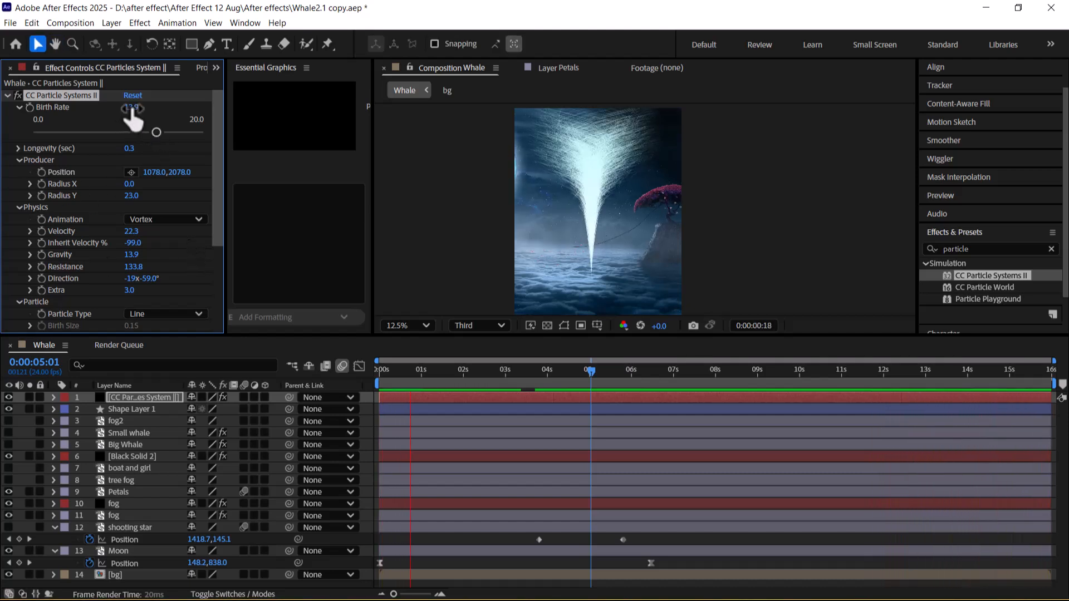
pyautogui.press('space')
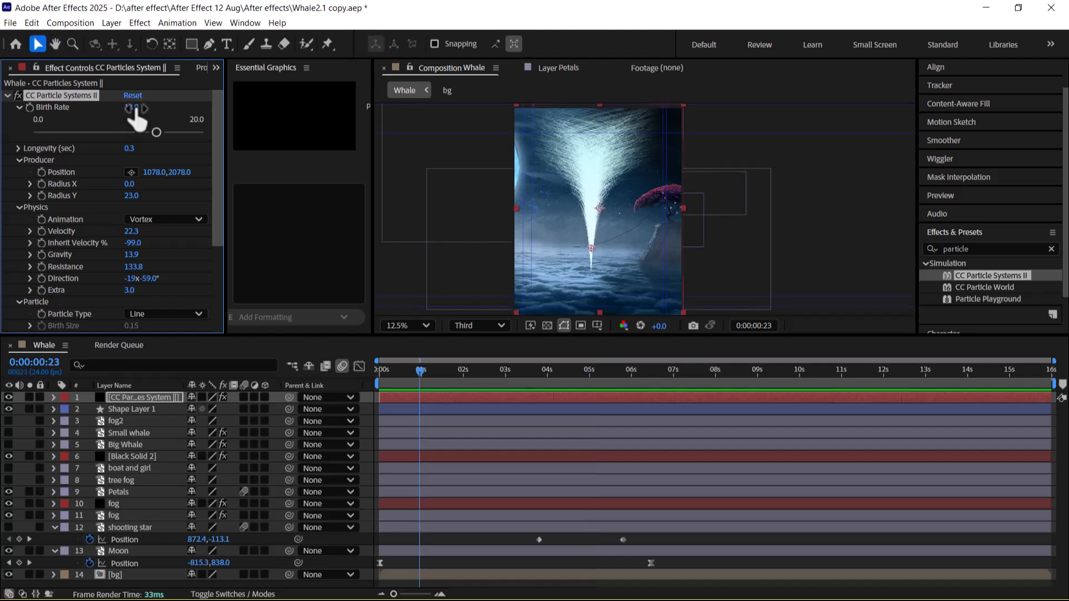
# Set Birth Rate to 11.8, Longevity to 0.4, Resistance to 69.6 and Direction to -18x-178°
pyautogui.moveTo(131, 109); pyautogui.dragTo(109, 109)
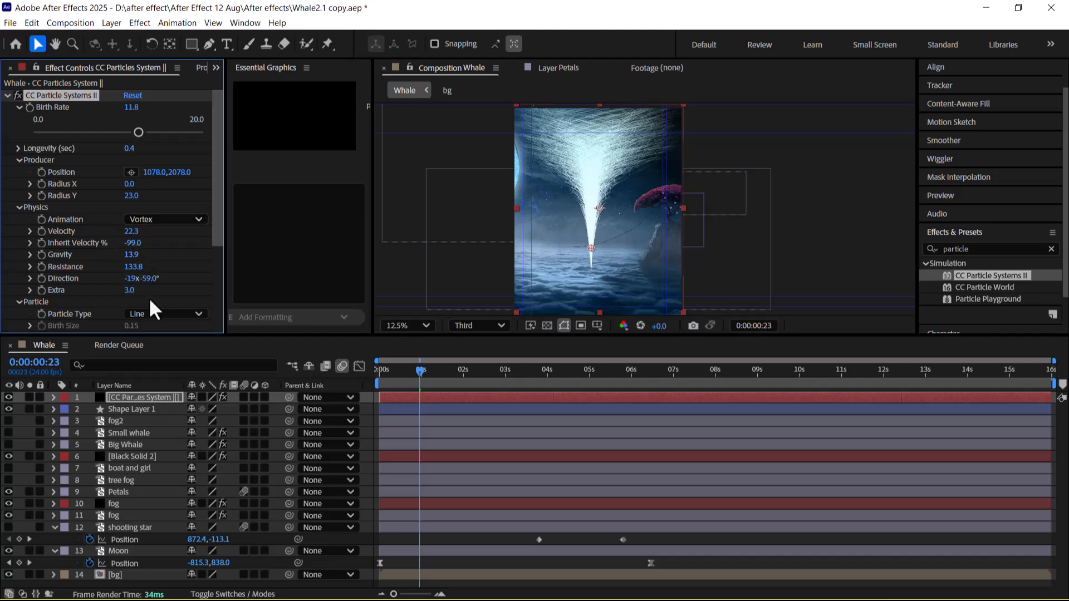
pyautogui.moveTo(151, 289); pyautogui.dragTo(65, 279)
pyautogui.press('space')
# Lower the particle producer to Position 1078, 2721 and preview the vortex rising from the water
pyautogui.moveTo(181, 172); pyautogui.dragTo(763, 37)
pyautogui.press('space')
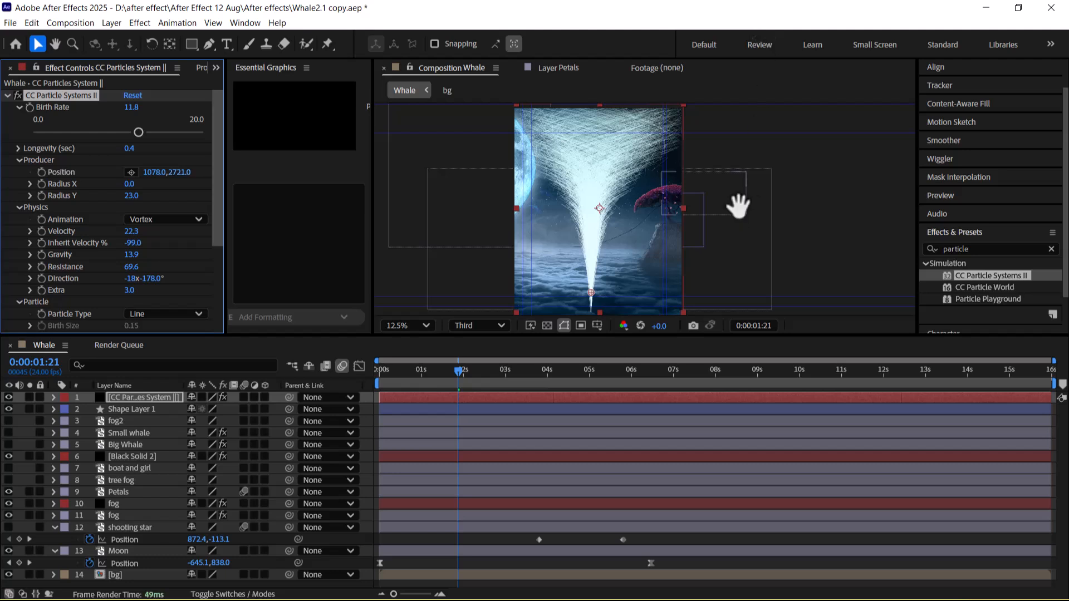
pyautogui.press('space')
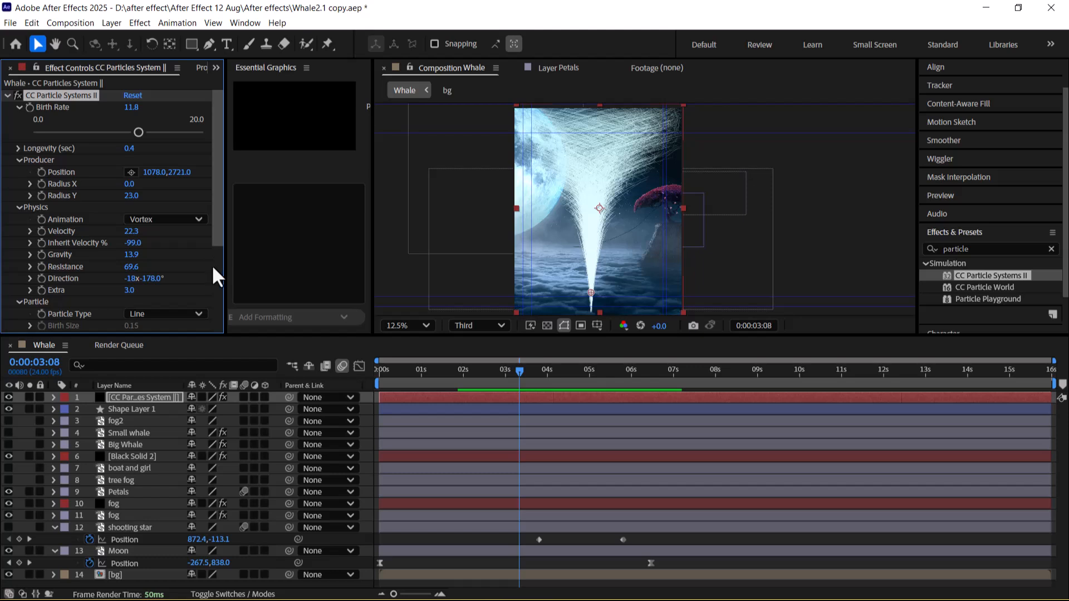
# Try the Star particle type on the vortex and preview it
pyautogui.click(178, 313)
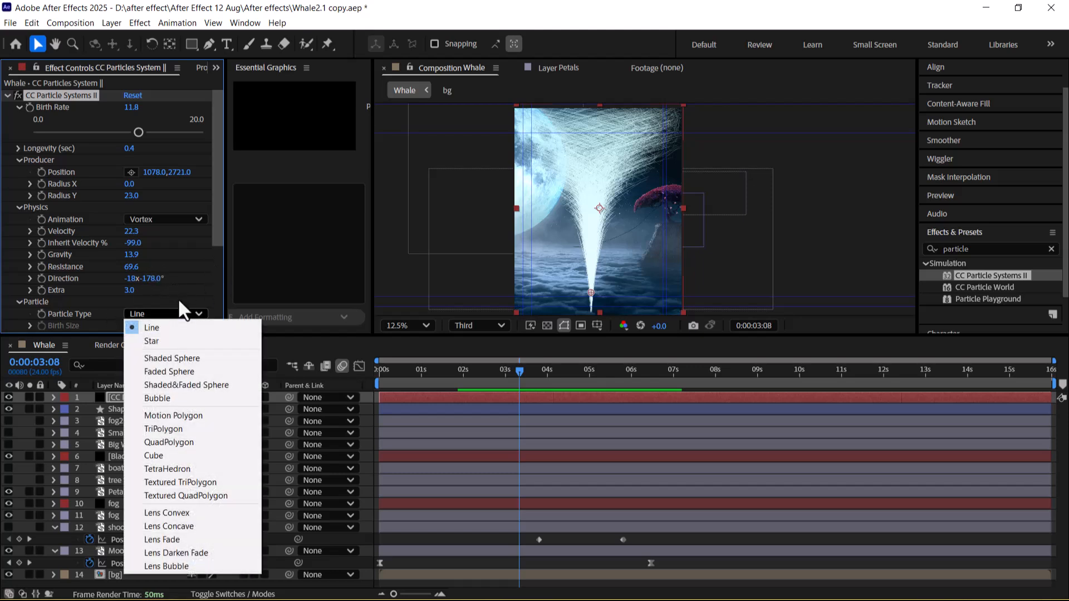
pyautogui.click(168, 340)
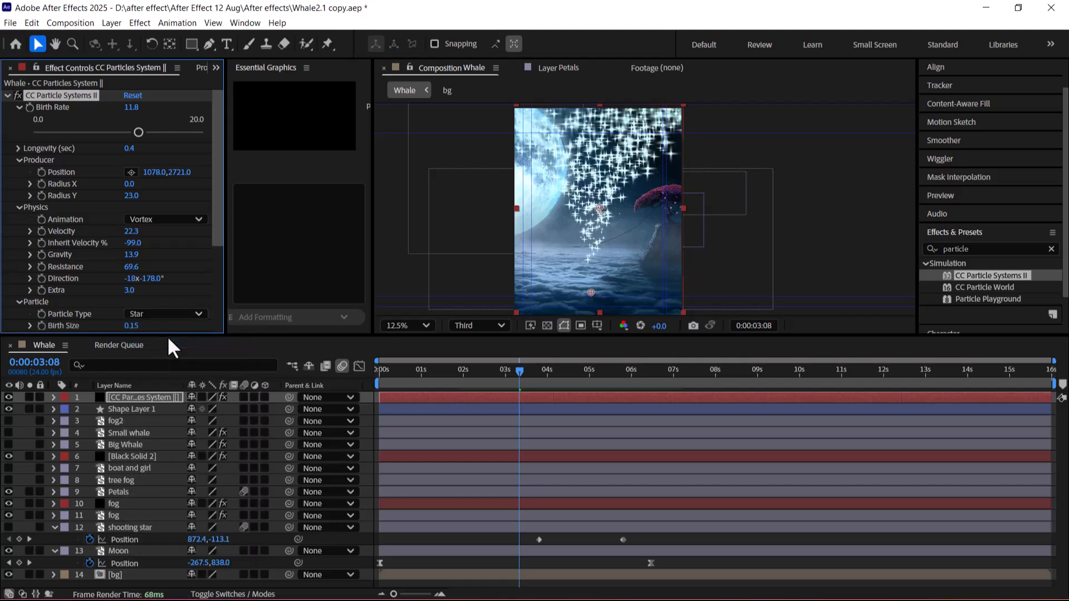
pyautogui.press('space')
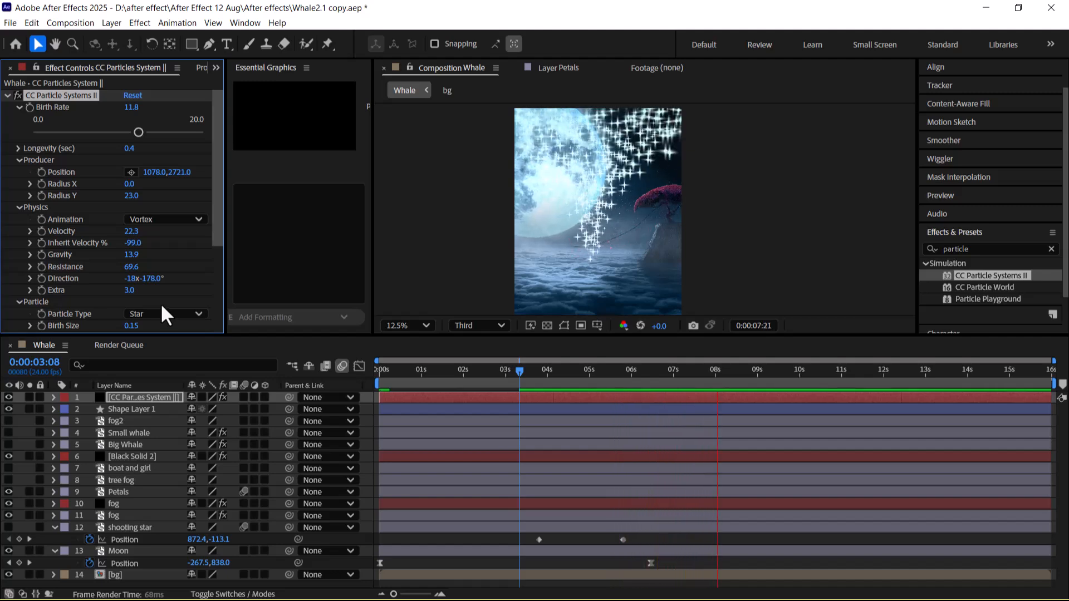
# Compare the Shaded Sphere, Faded Sphere and Shaded&Faded Sphere particle types during playback, ending with the particle type set to Bubble
pyautogui.click(193, 314)
pyautogui.click(182, 357)
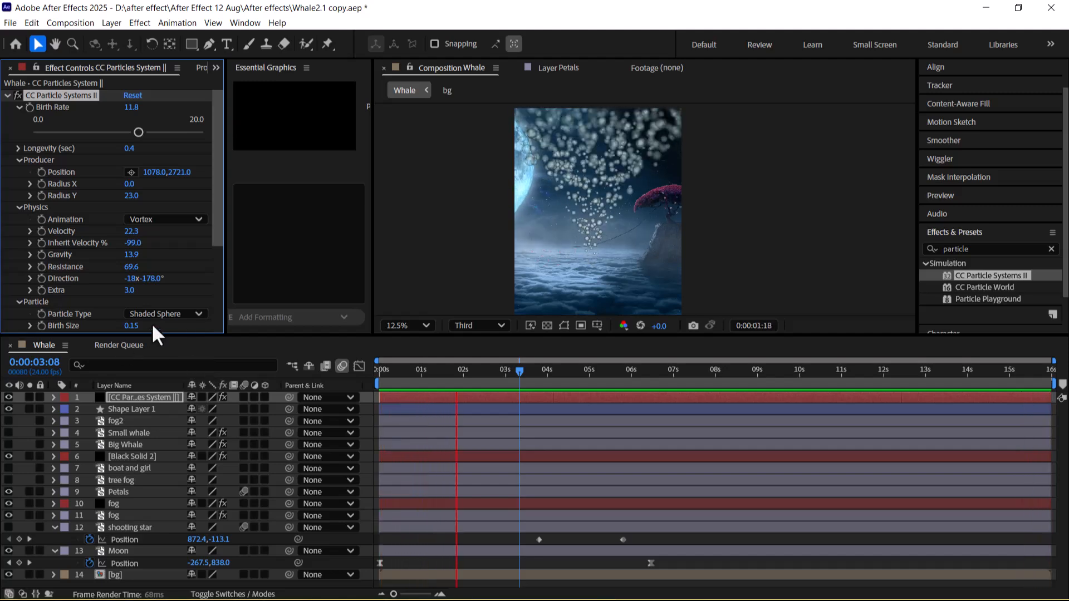
pyautogui.click(180, 312)
pyautogui.click(192, 371)
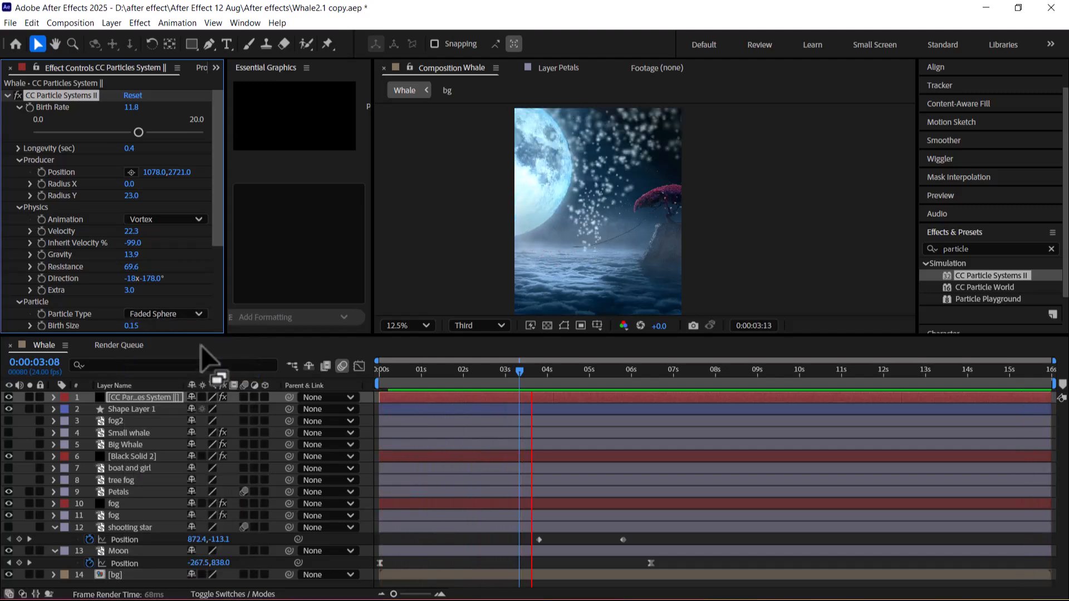
pyautogui.click(196, 314)
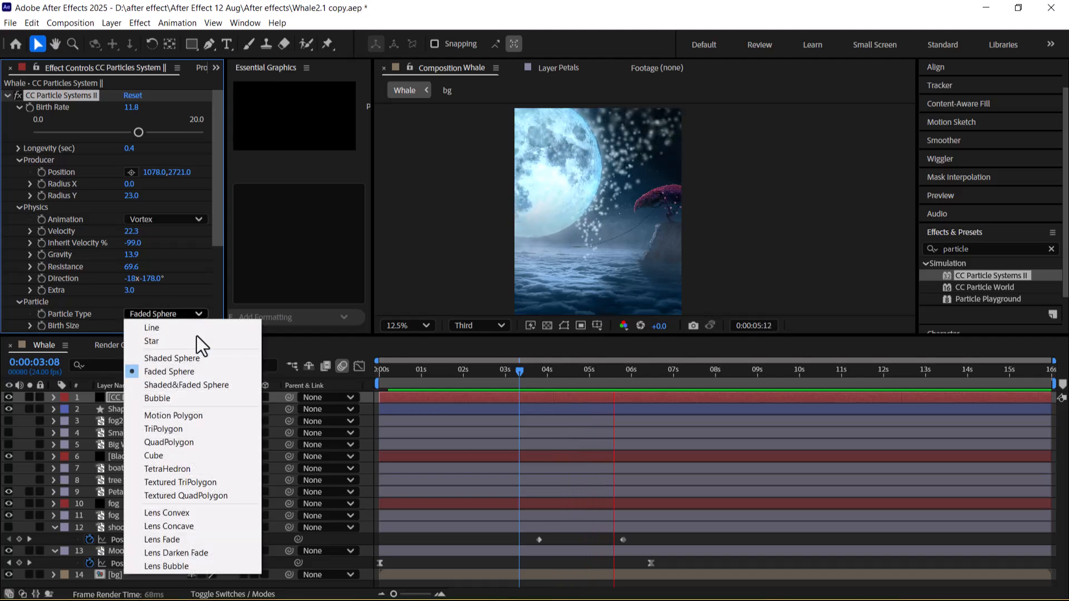
pyautogui.click(188, 384)
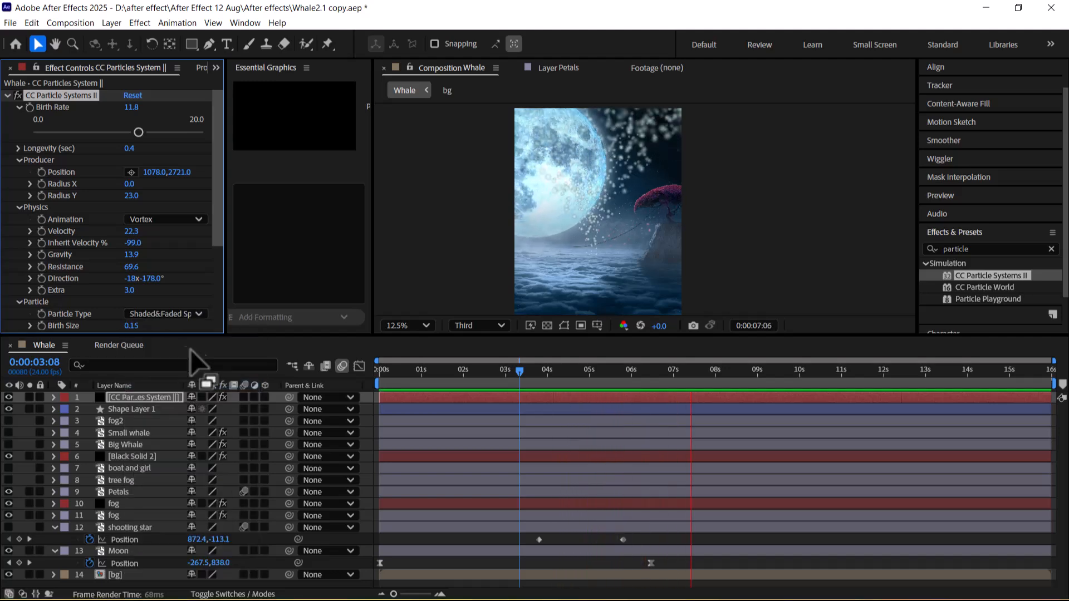
pyautogui.click(190, 316)
pyautogui.click(189, 399)
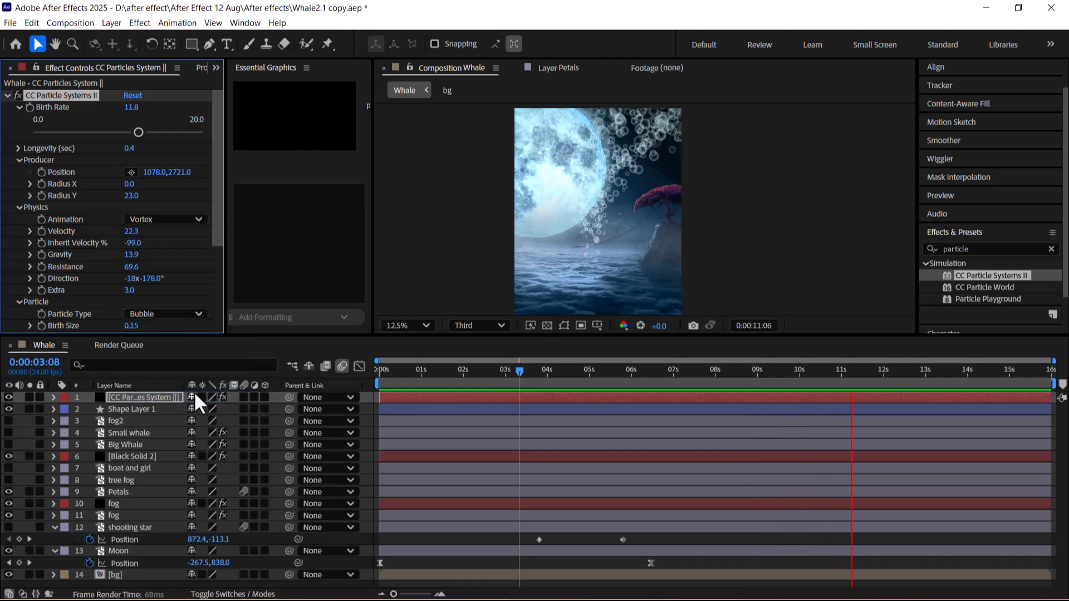
# Compare the Motion Polygon, TriPolygon and QuadPolygon particle types on the vortex during playback
pyautogui.click(189, 315)
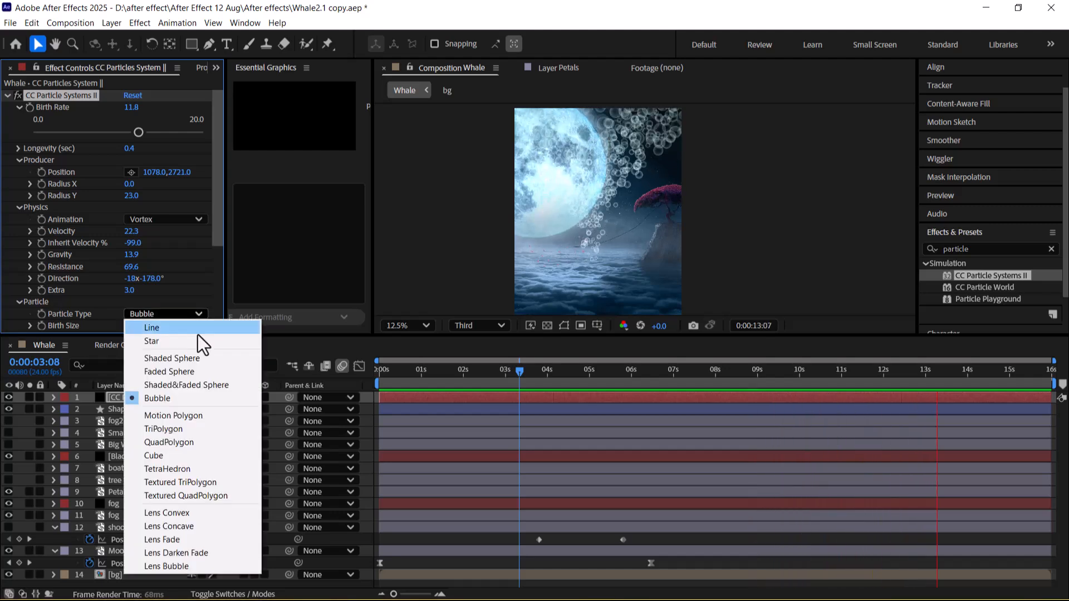
pyautogui.click(202, 415)
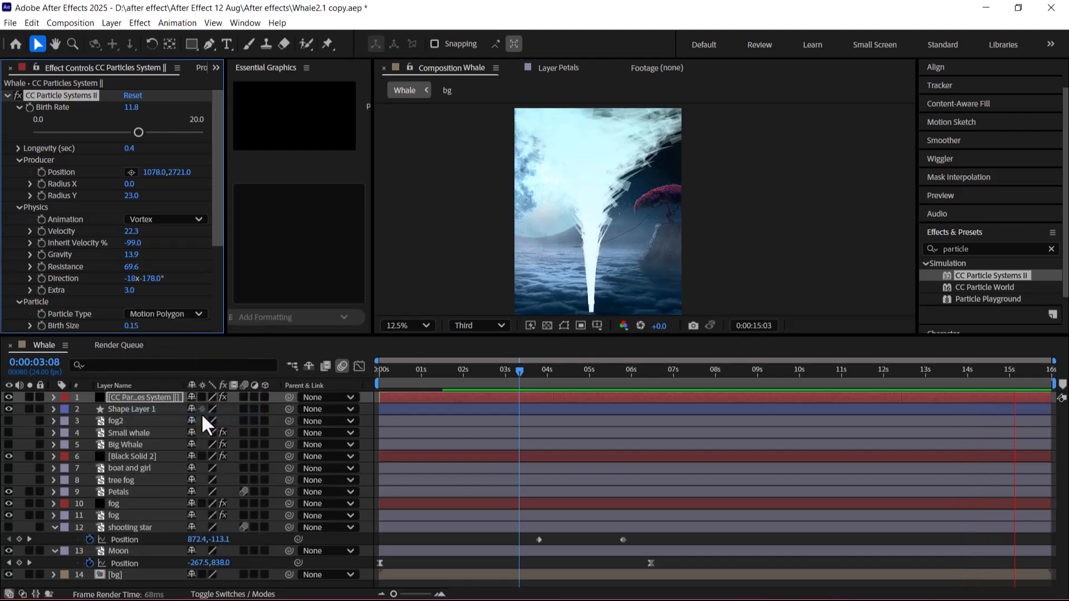
pyautogui.click(190, 314)
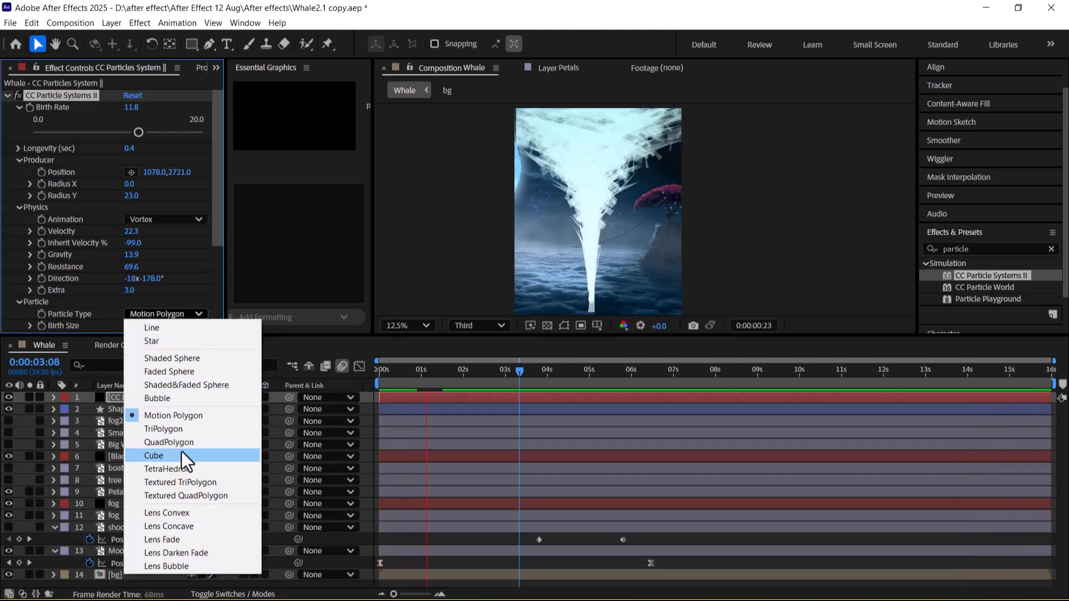
pyautogui.click(189, 430)
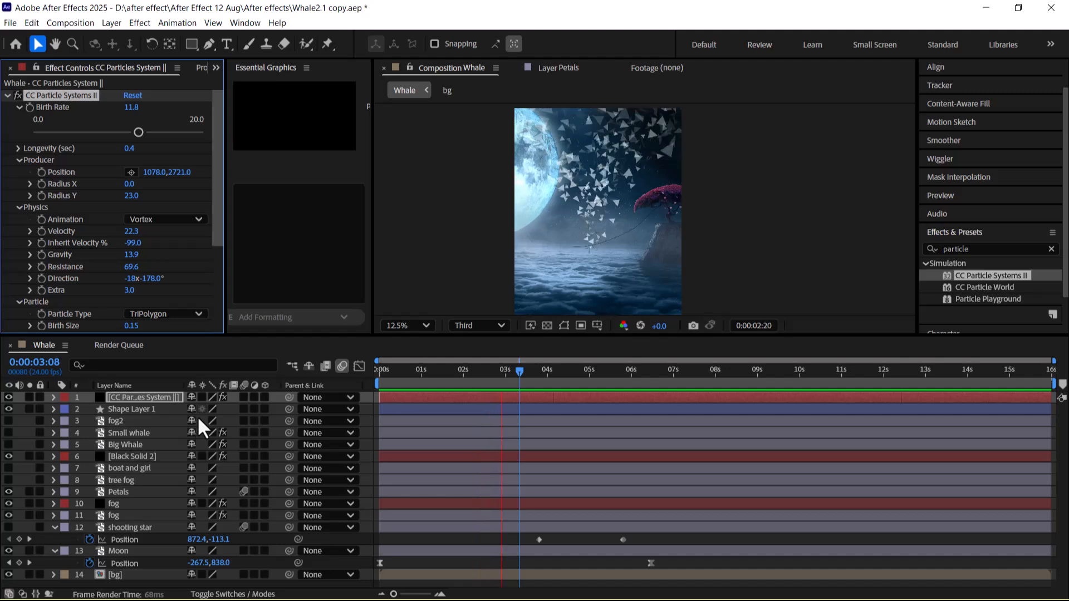
pyautogui.click(189, 317)
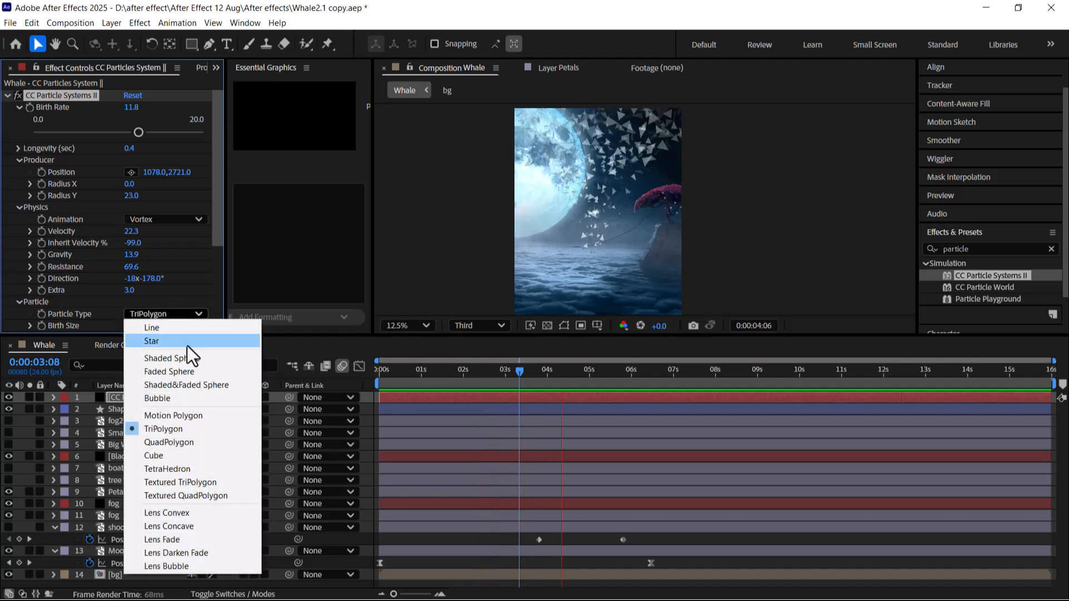
pyautogui.click(194, 444)
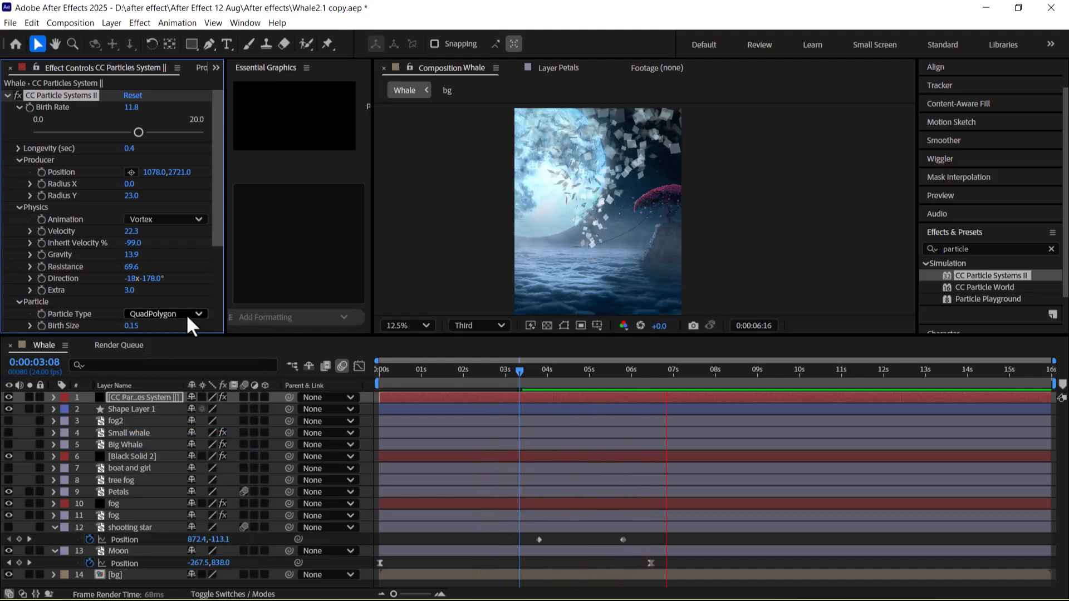
# Try the Cube and TetraHedron particle types on the vortex during playback
pyautogui.click(186, 314)
pyautogui.click(182, 460)
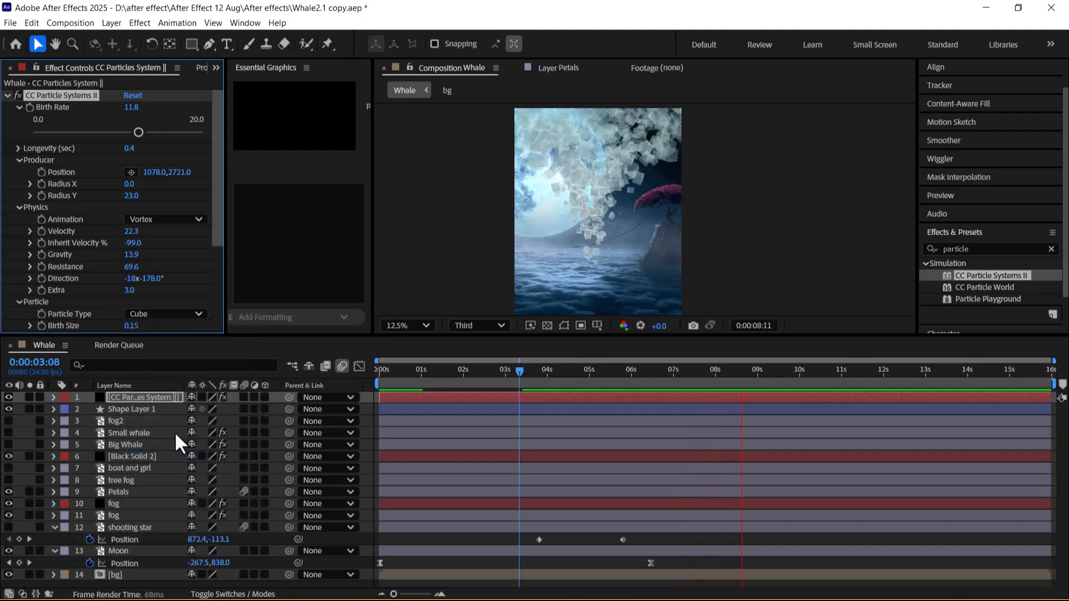
pyautogui.click(179, 315)
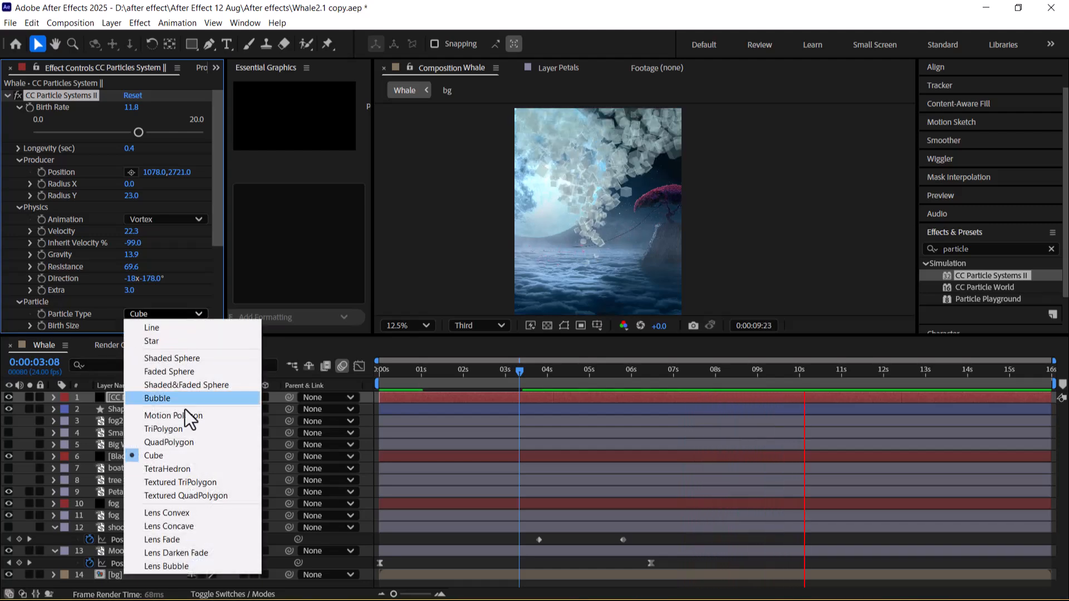
pyautogui.click(189, 470)
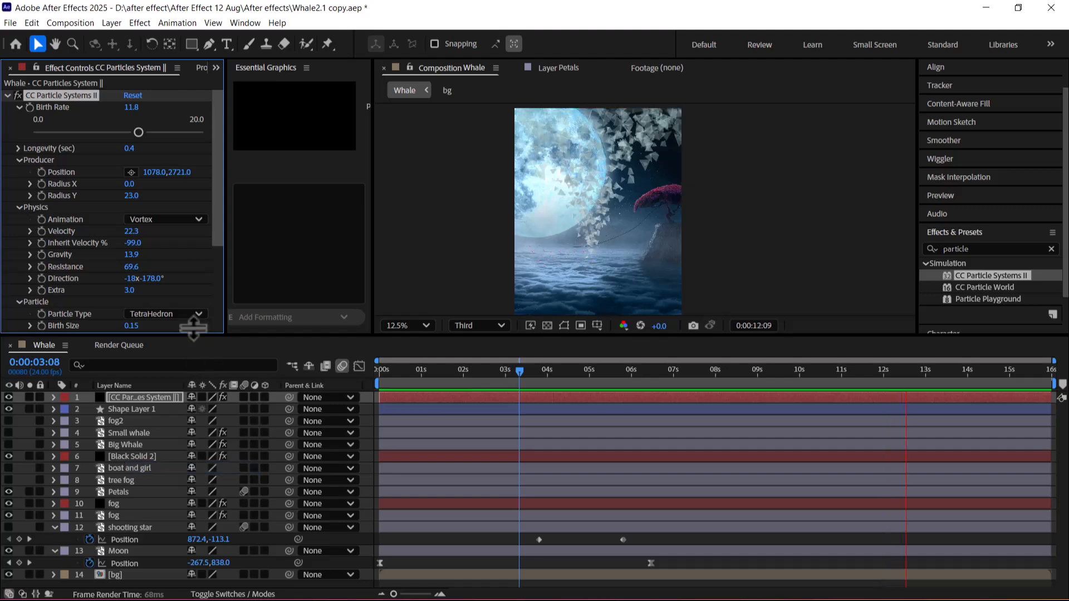
# Compare the Textured TriPolygon and Textured QuadPolygon particle types on the vortex
pyautogui.click(191, 313)
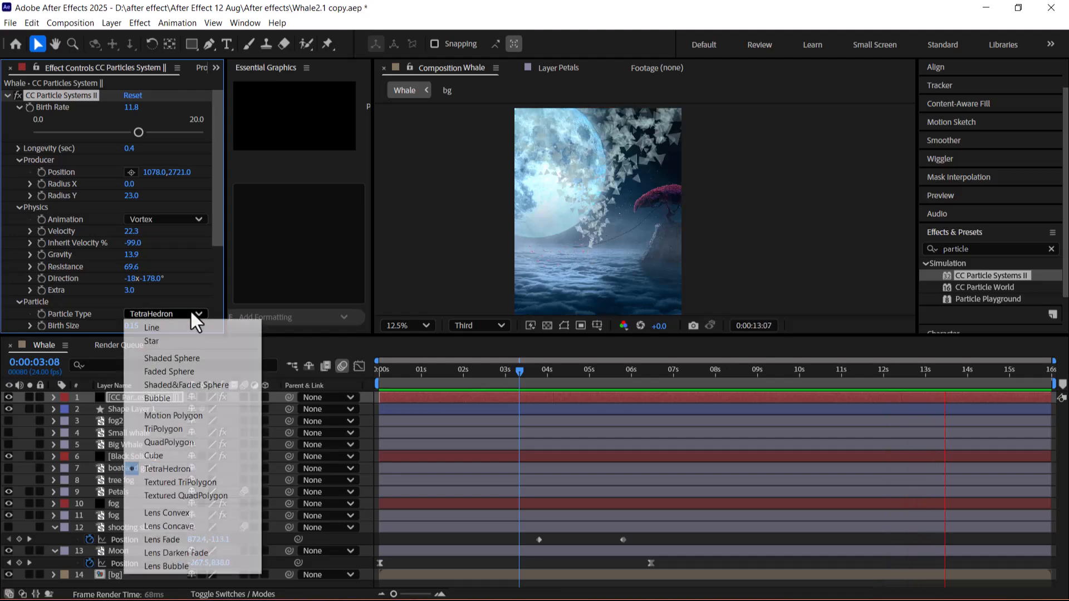
pyautogui.click(199, 483)
pyautogui.moveTo(217, 232); pyautogui.dragTo(228, 312)
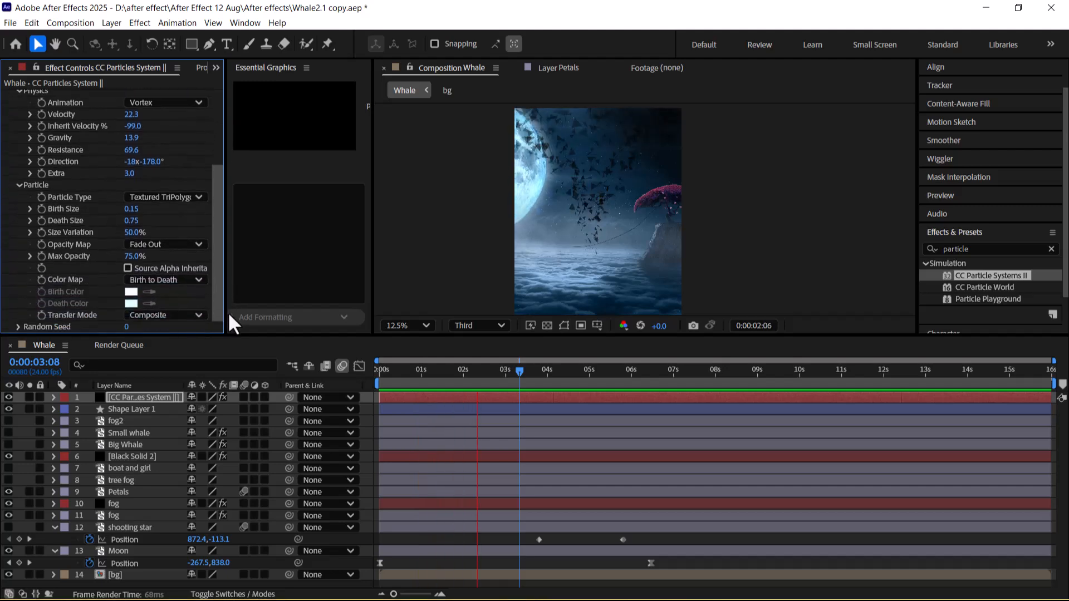
pyautogui.click(196, 198)
pyautogui.click(196, 380)
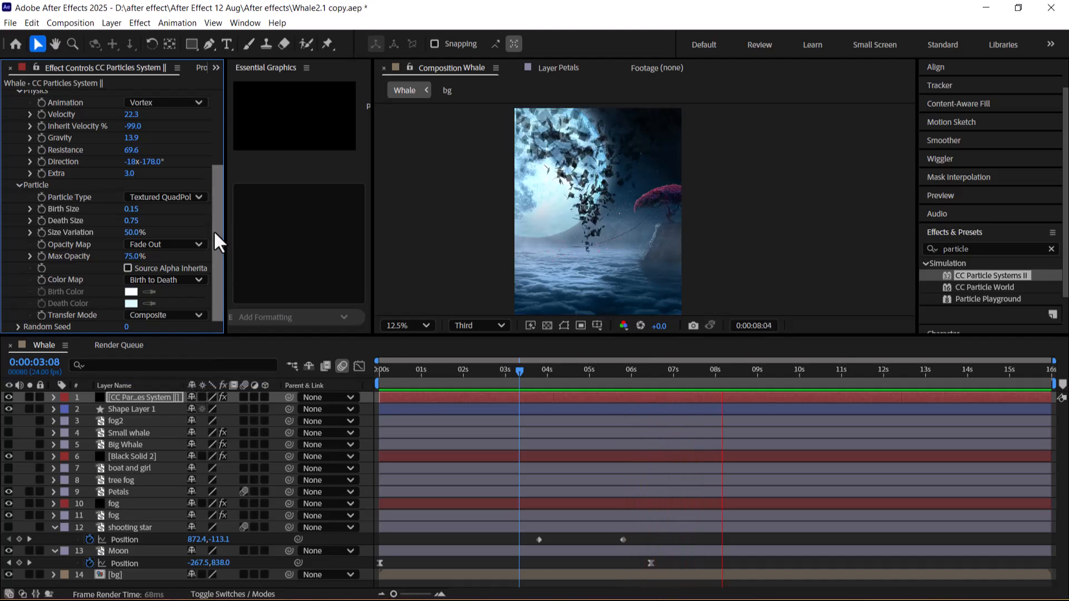
# Compare the Lens Convex, Lens Concave and Lens Fade particle types on the vortex
pyautogui.click(189, 200)
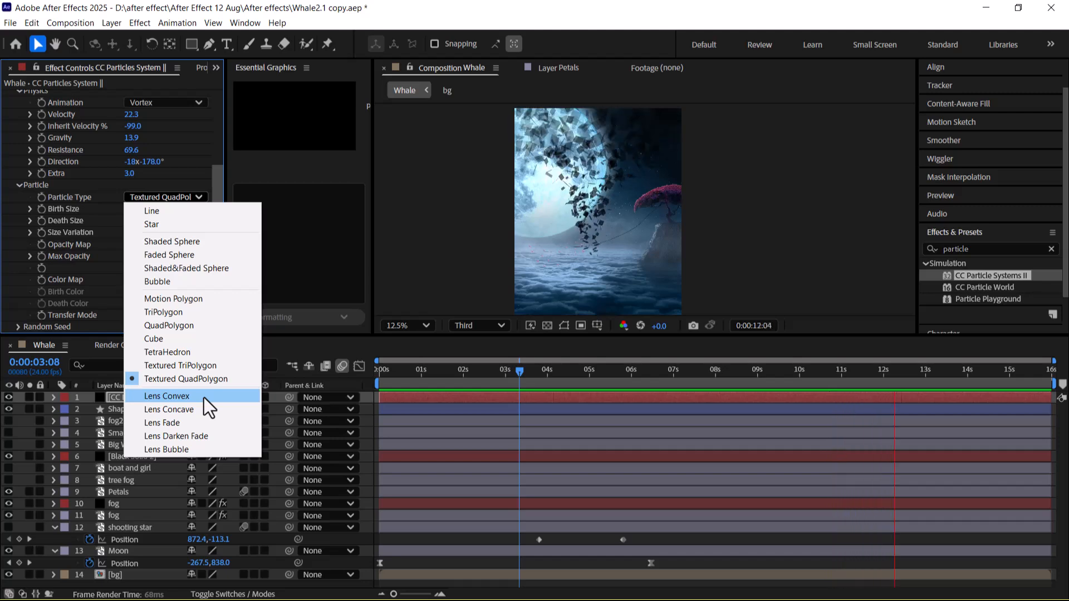
pyautogui.click(203, 397)
pyautogui.click(192, 198)
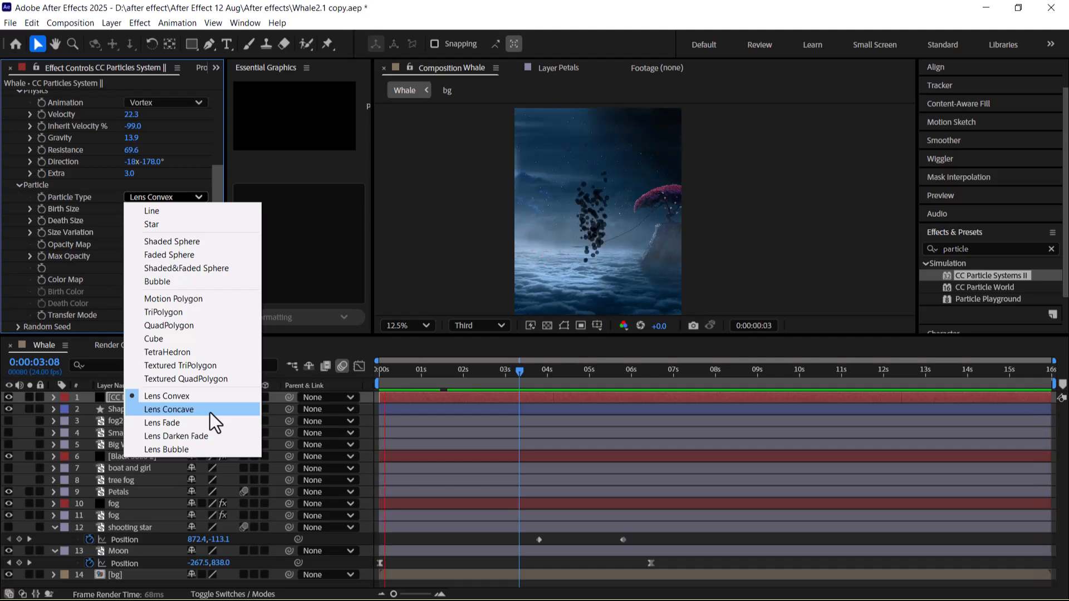
pyautogui.click(209, 412)
pyautogui.click(195, 198)
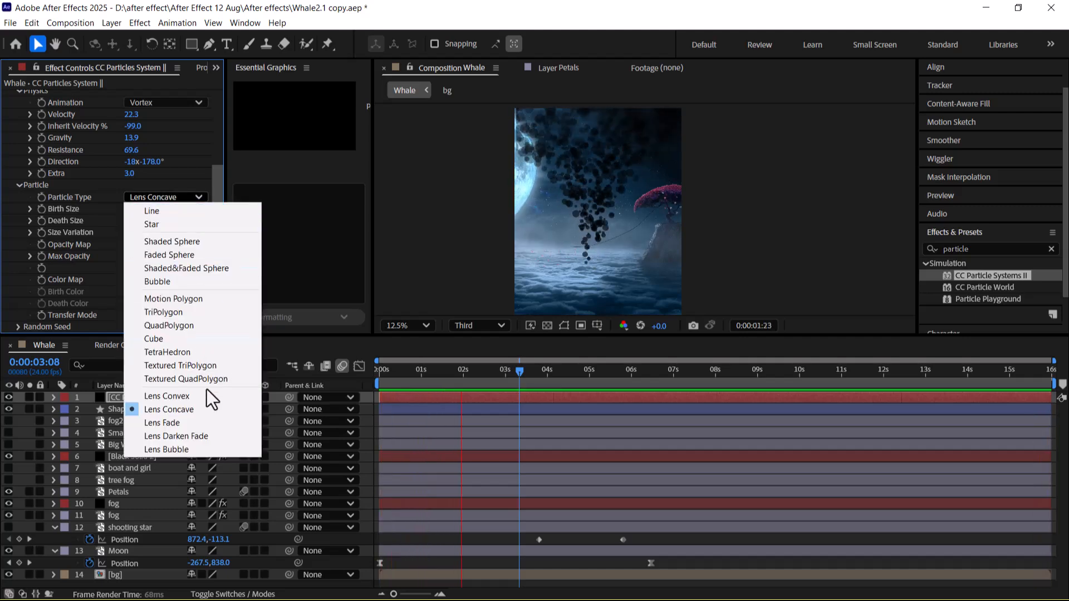
pyautogui.click(206, 421)
# Try the Lens Darken Fade particle type and switch the vortex particles to Lens Bubble
pyautogui.click(202, 198)
pyautogui.click(199, 195)
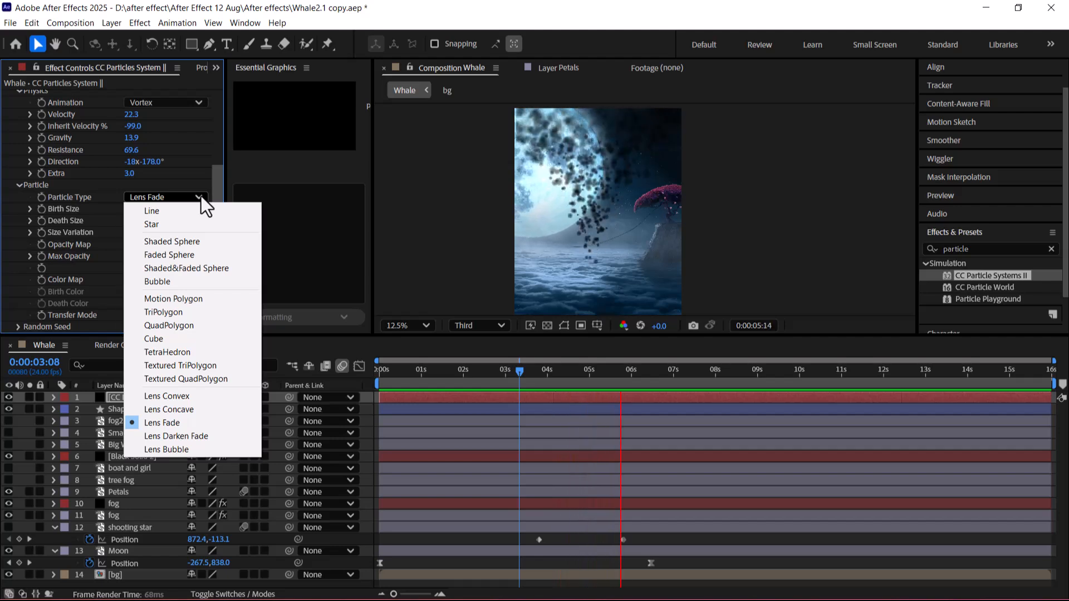
pyautogui.click(198, 439)
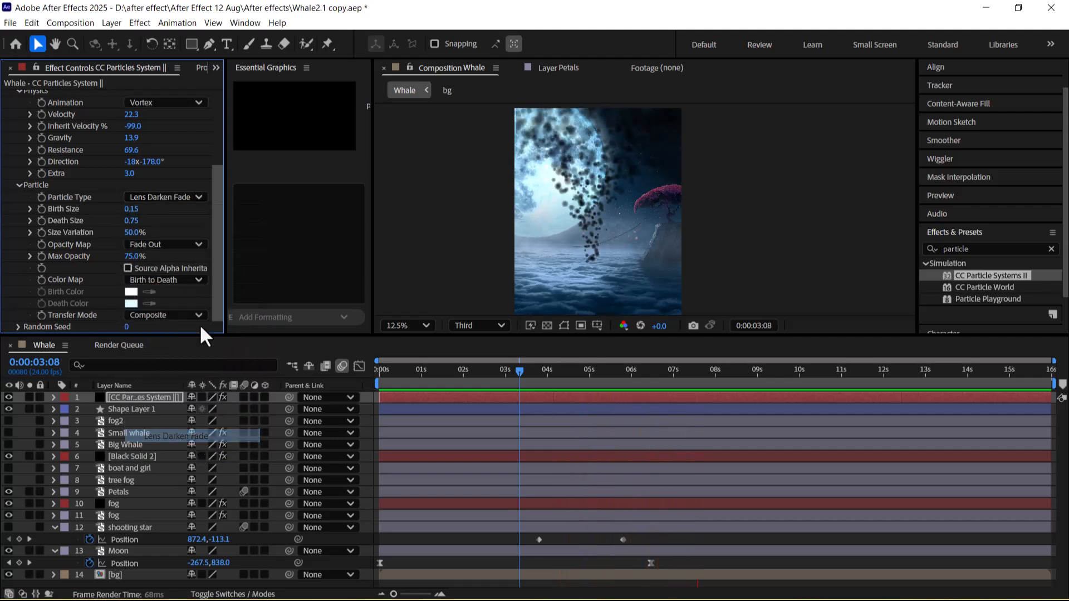
pyautogui.click(195, 195)
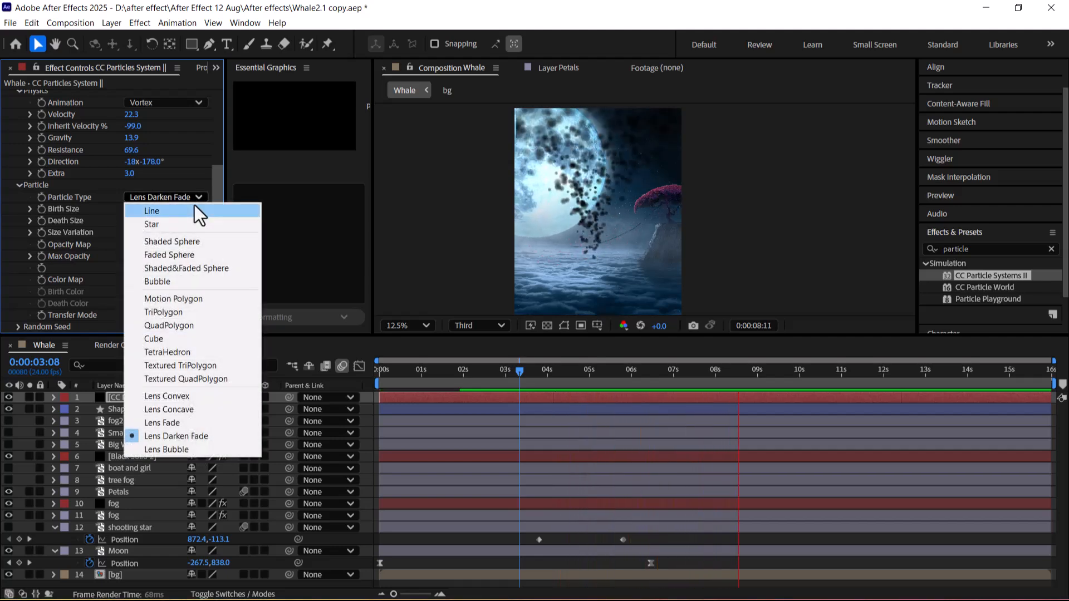
pyautogui.click(201, 448)
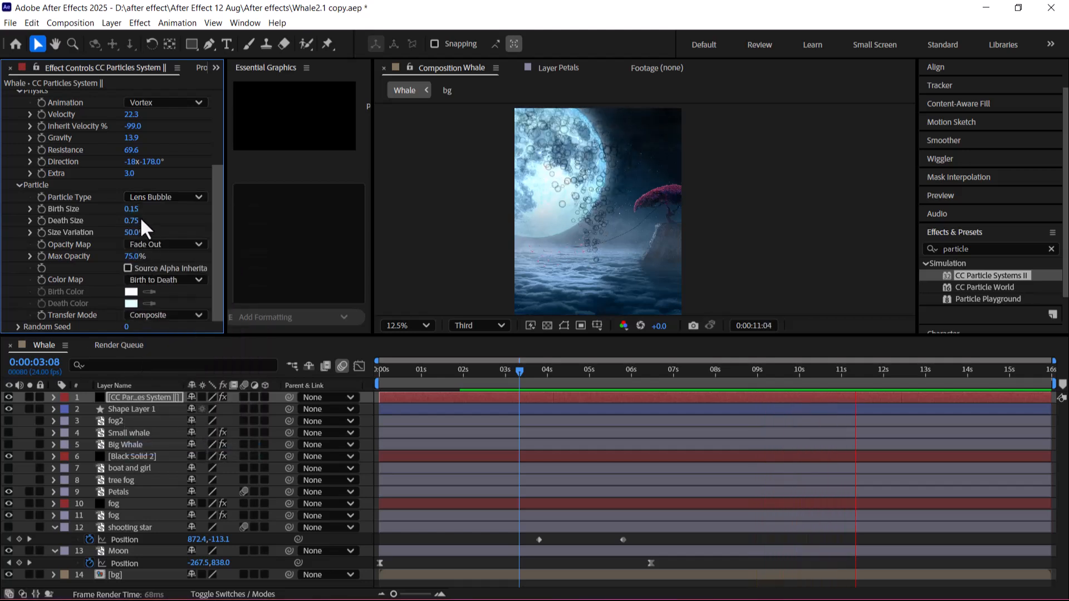
# Set Birth Size to 0.17, Size Variation to 78% and Max Opacity to 46%, with source alpha inheritance turned off
pyautogui.moveTo(135, 212); pyautogui.dragTo(159, 232)
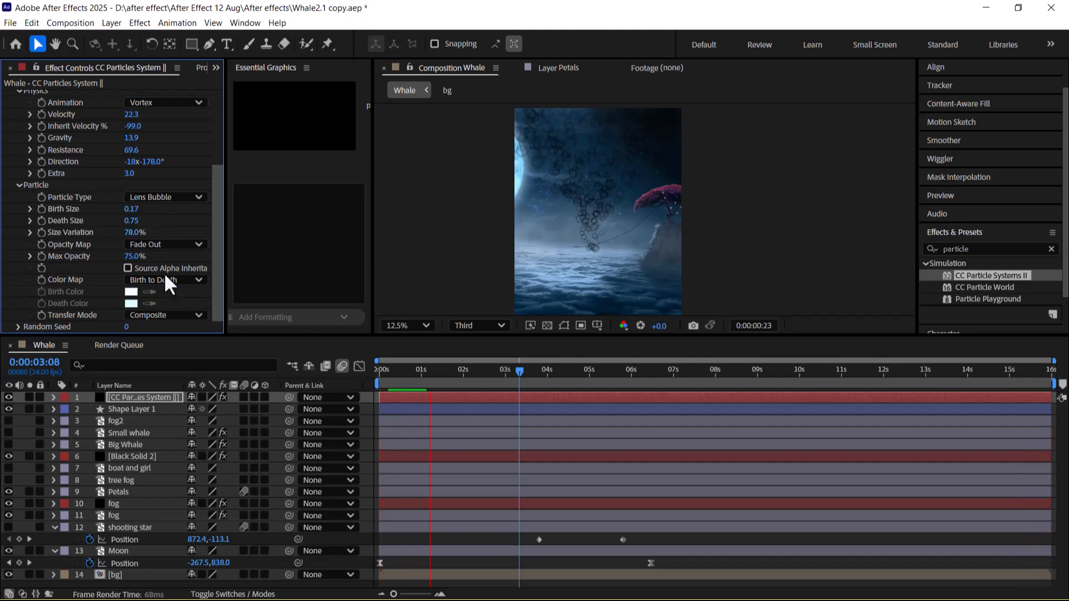
pyautogui.moveTo(134, 257); pyautogui.dragTo(84, 261)
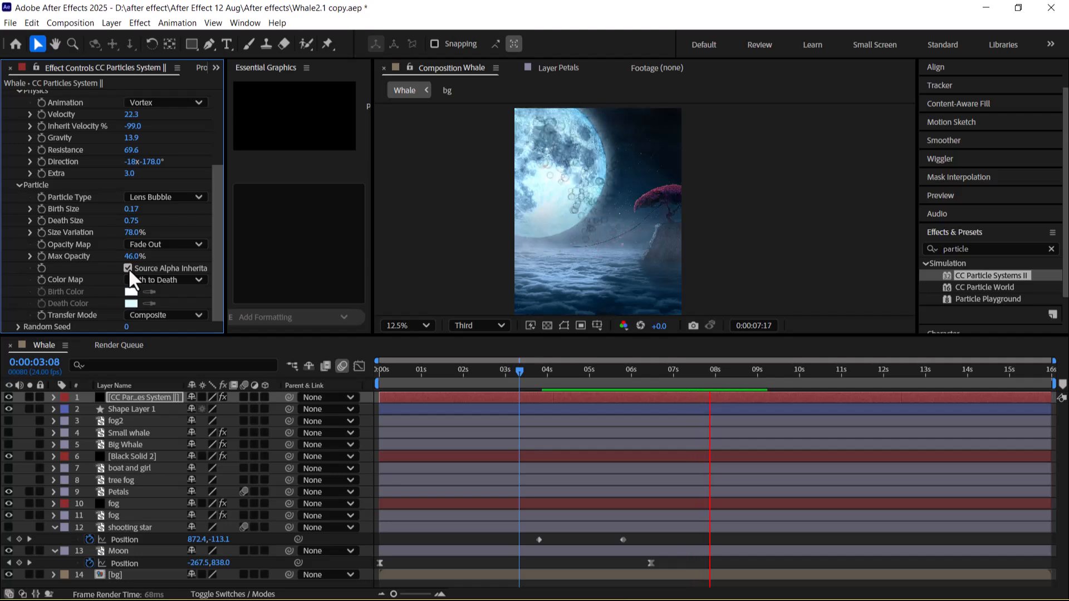
pyautogui.click(128, 269)
# Try the Origin to Death color map on the particles and return the Color Map to Birth to Death
pyautogui.click(187, 281)
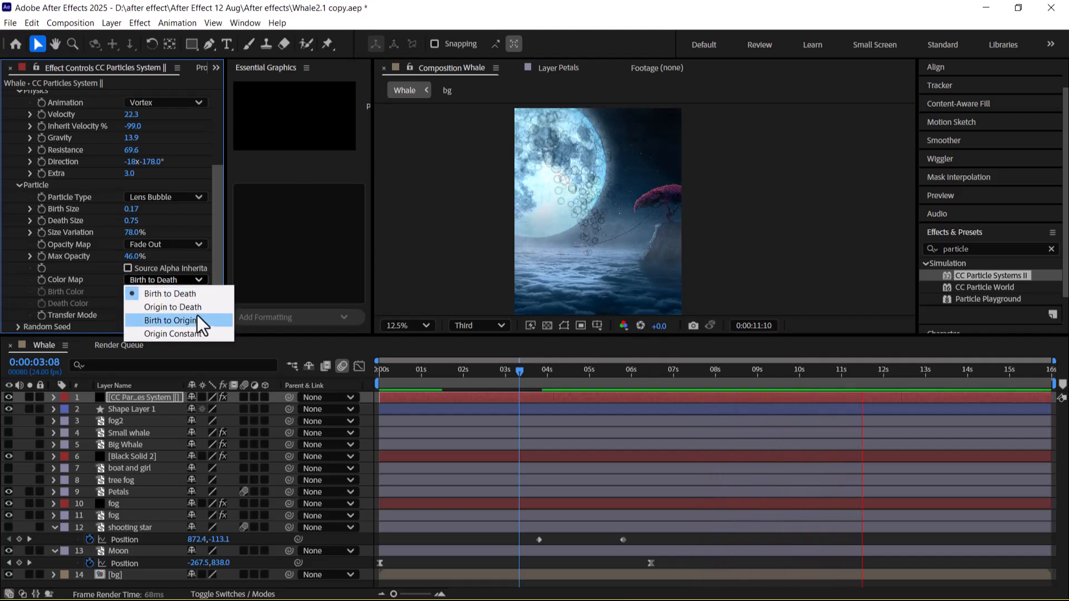
pyautogui.click(202, 305)
pyautogui.click(176, 278)
pyautogui.click(179, 321)
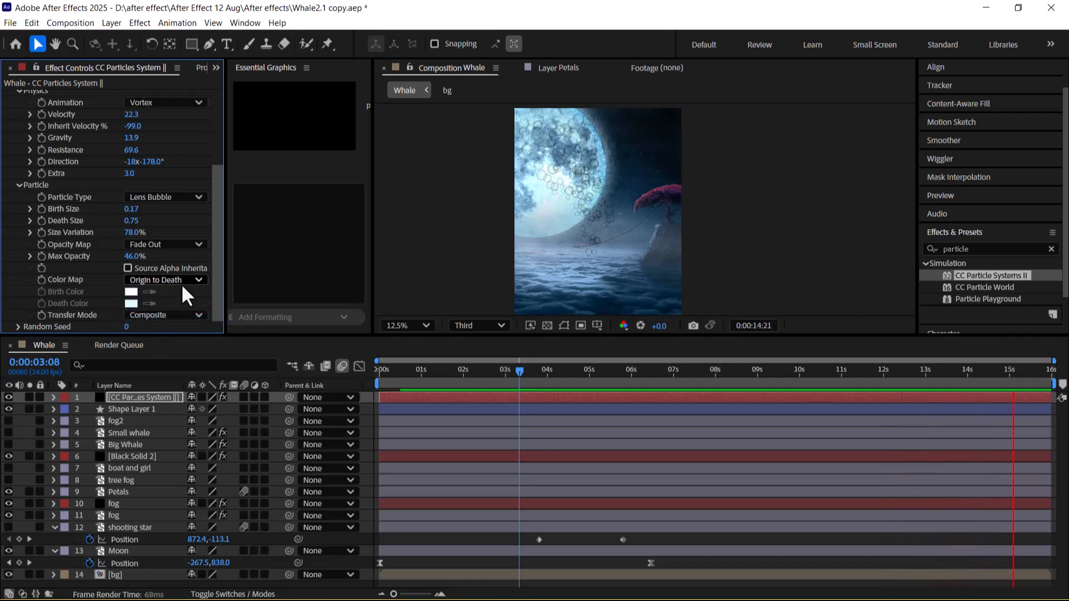
pyautogui.click(184, 278)
pyautogui.click(182, 315)
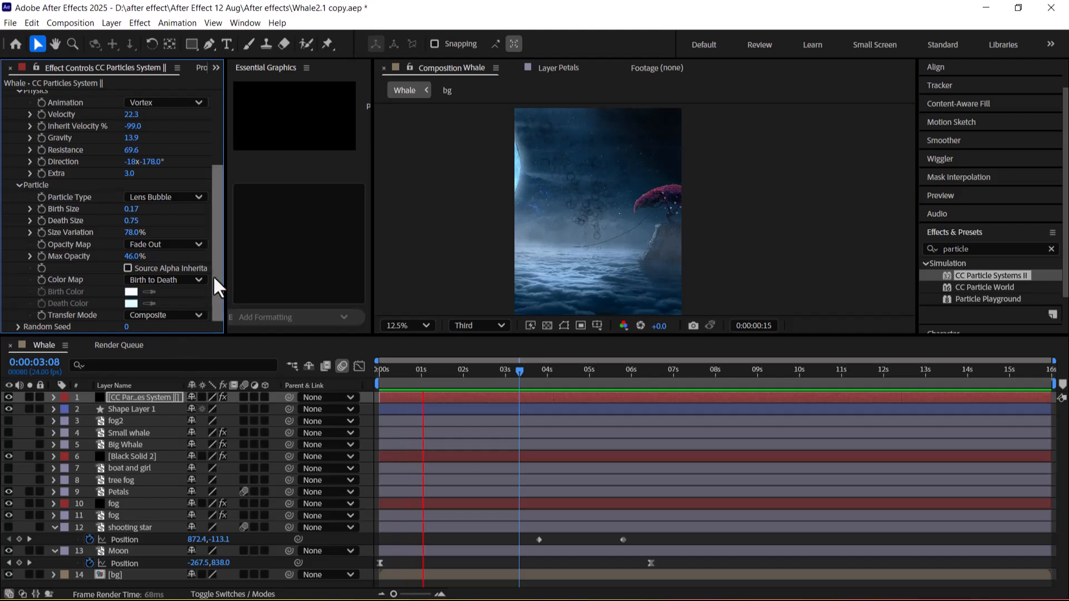
# Compare the Screen, Add and Black Matte transfer modes on the particles and return to Composite
pyautogui.click(169, 316)
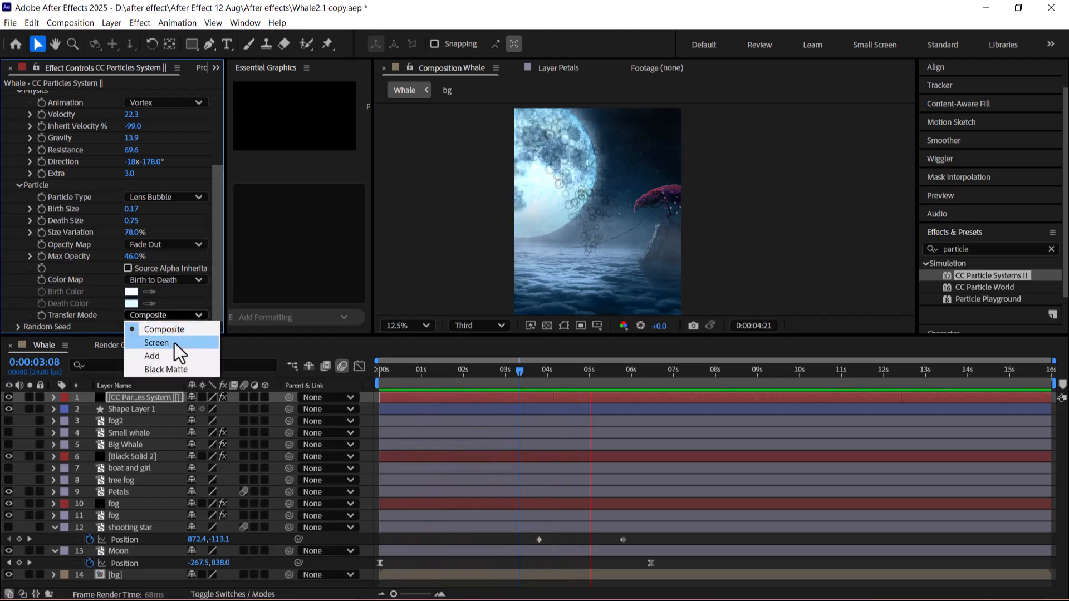
pyautogui.click(174, 343)
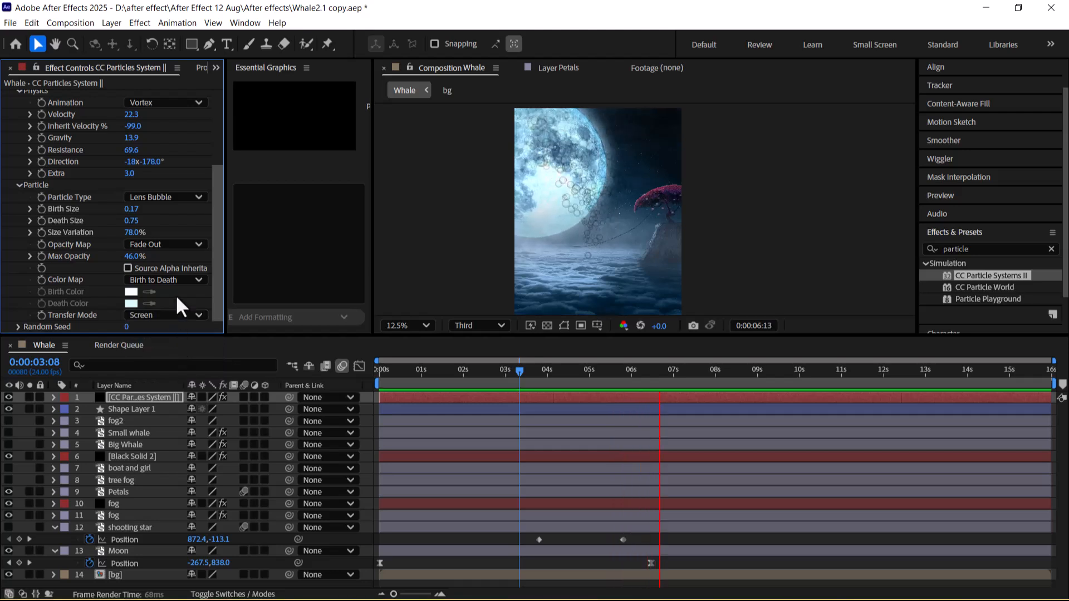
pyautogui.click(180, 315)
pyautogui.click(179, 352)
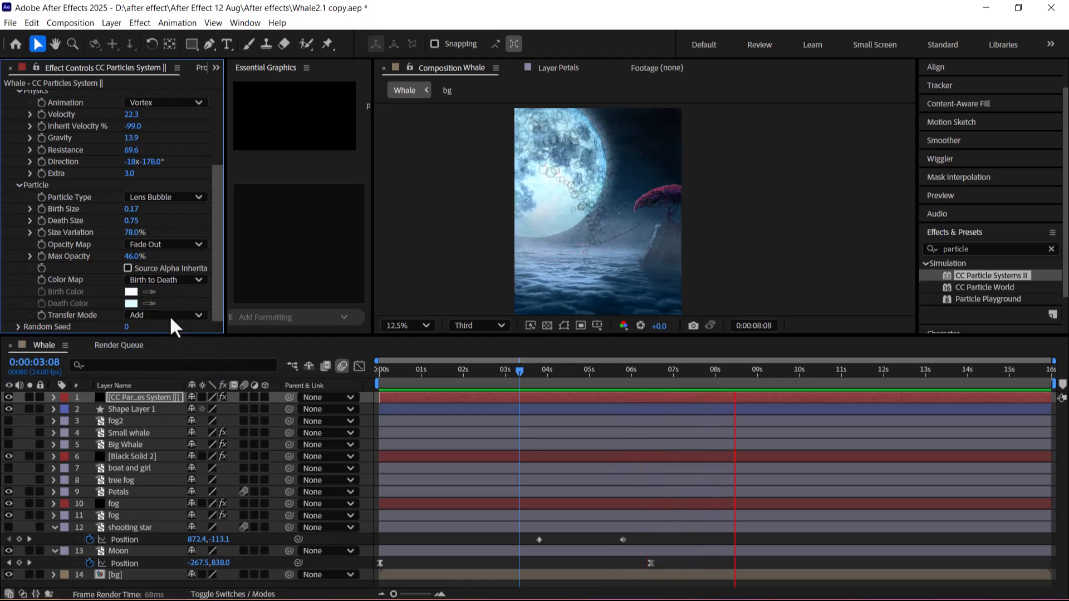
pyautogui.click(171, 311)
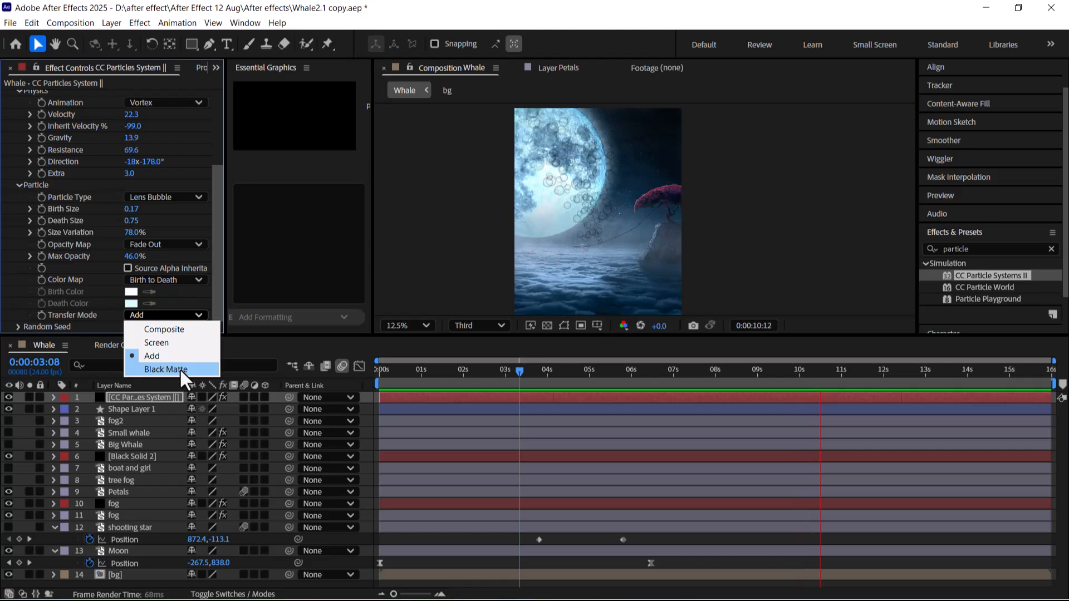
pyautogui.click(179, 369)
pyautogui.click(185, 317)
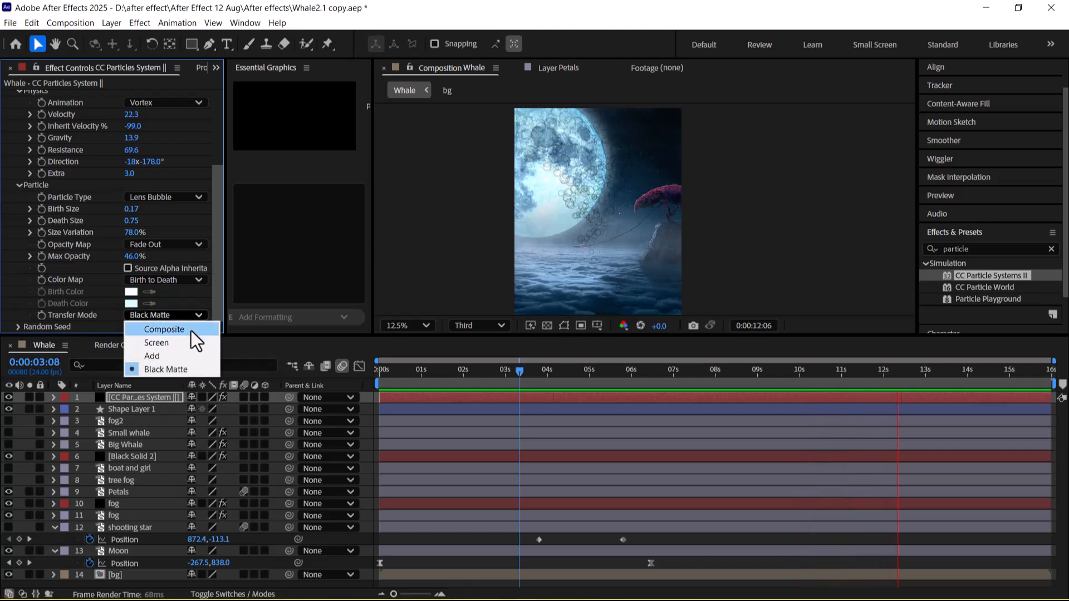
pyautogui.click(191, 330)
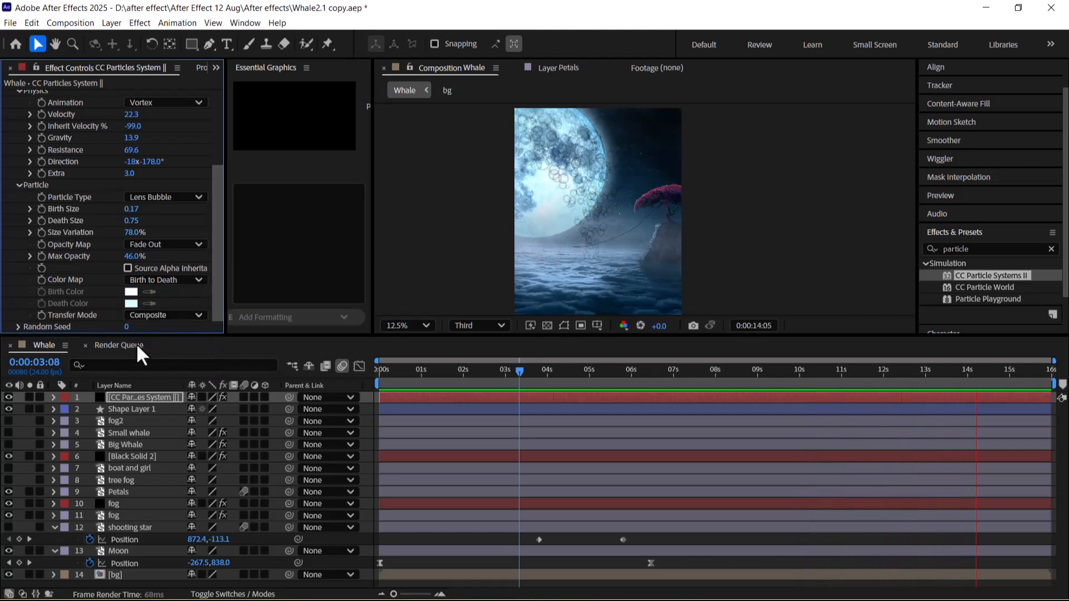
# Set the Random Seed to 590 and change the vortex particle type to Line
pyautogui.moveTo(139, 327); pyautogui.dragTo(161, 336)
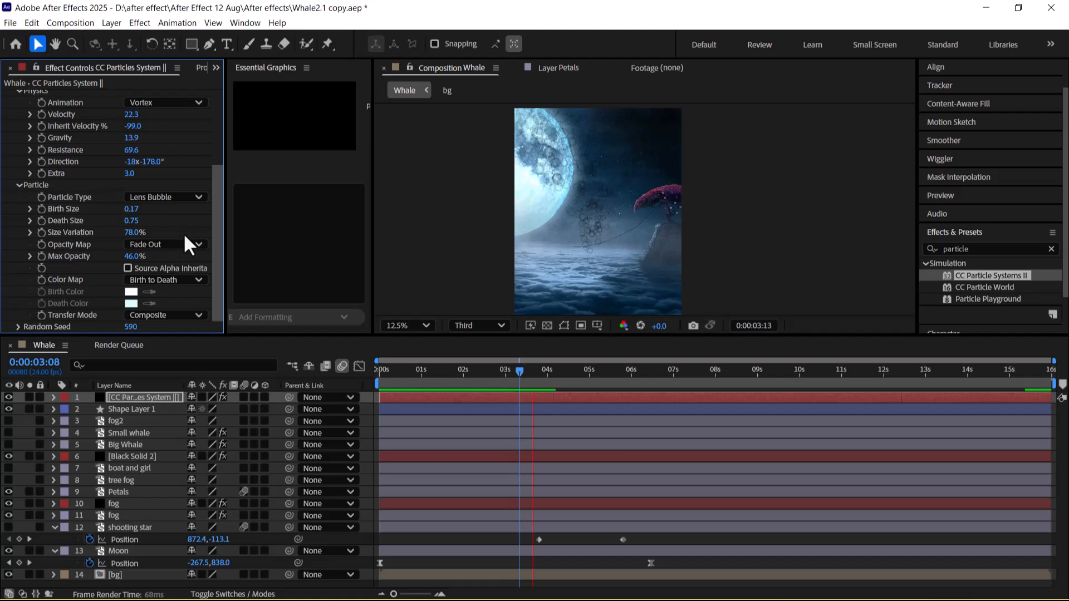
pyautogui.click(192, 198)
pyautogui.click(192, 213)
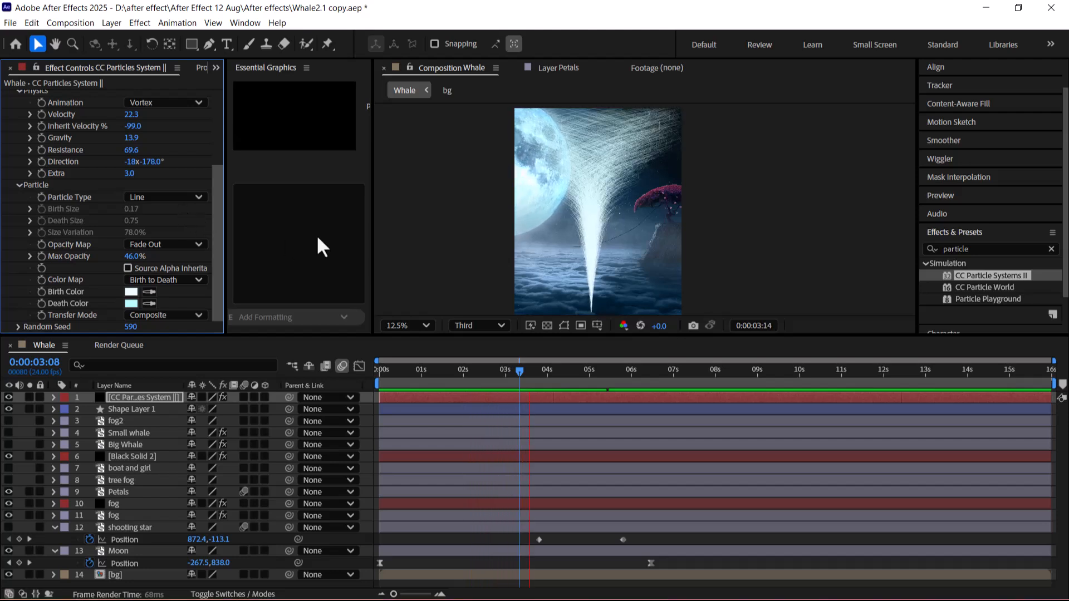
# Try blue shades sampled from the sea as the vortex particles' Birth Color and Death Color
pyautogui.click(148, 292)
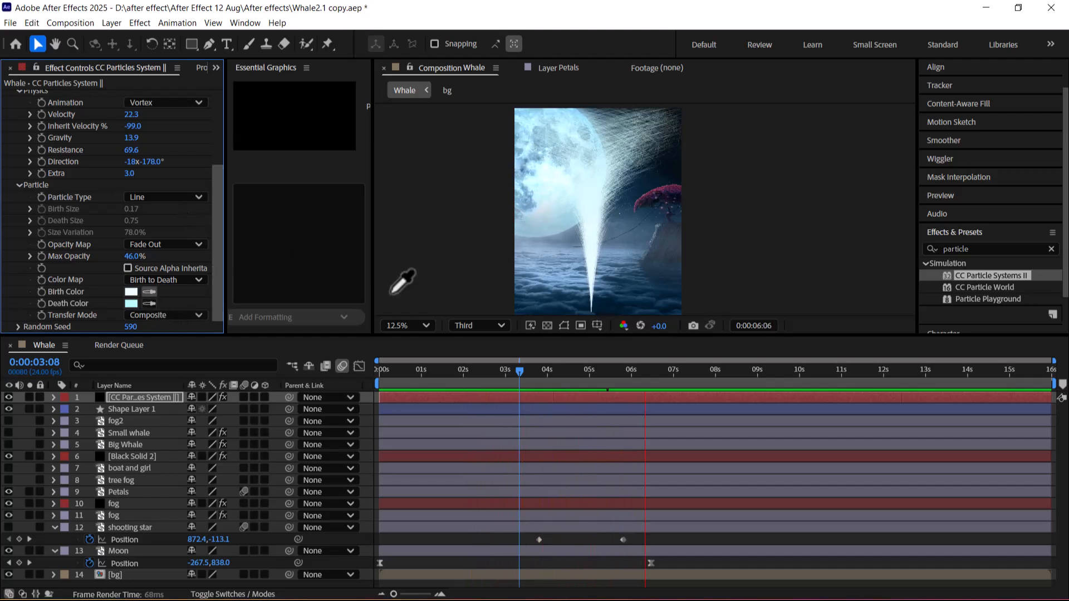
pyautogui.click(569, 291)
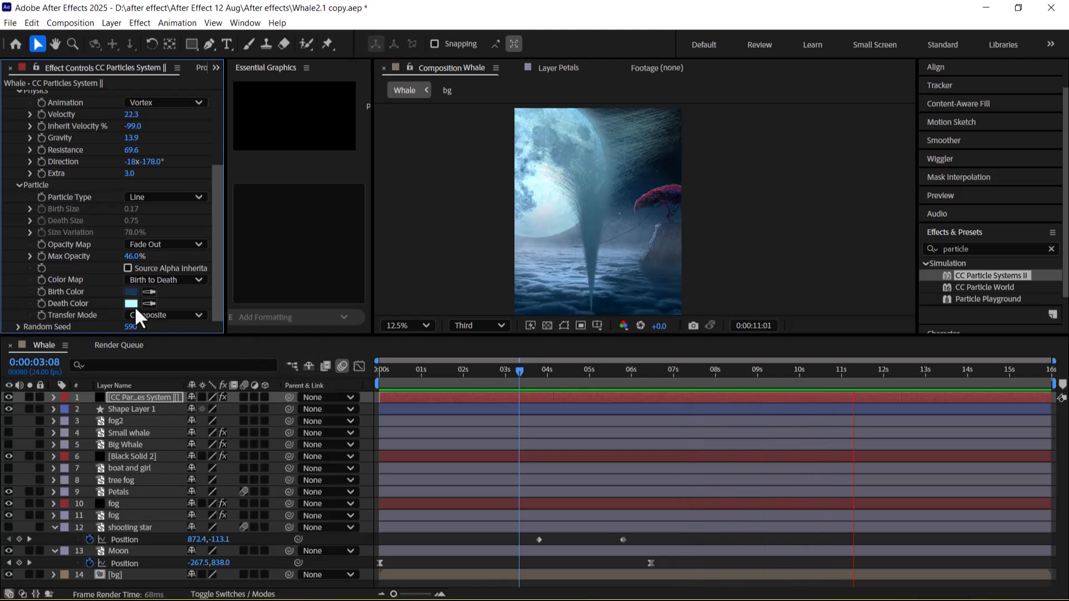
pyautogui.click(150, 304)
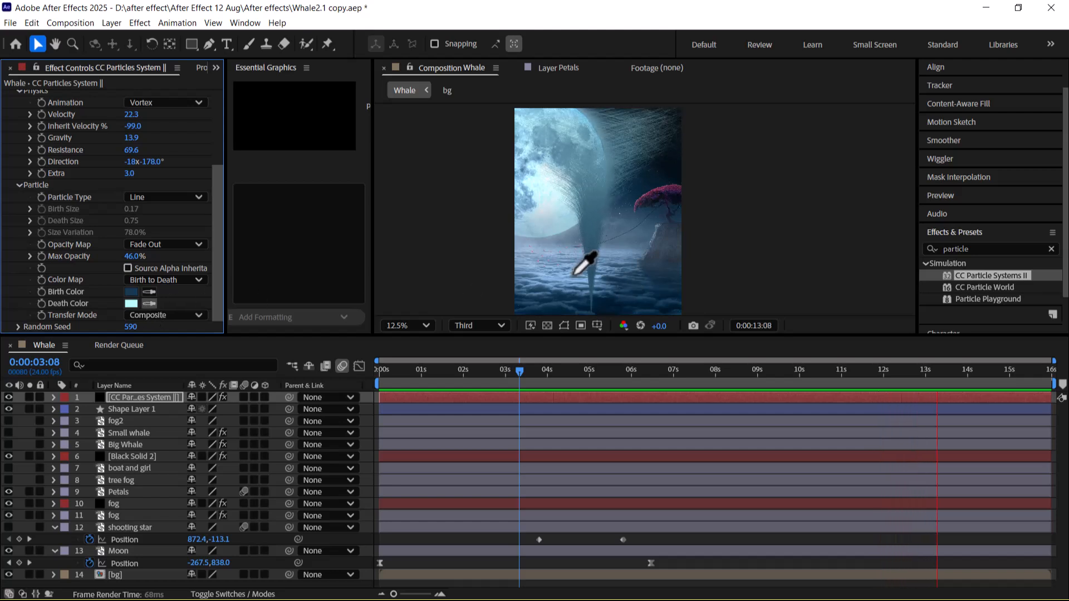
pyautogui.click(554, 273)
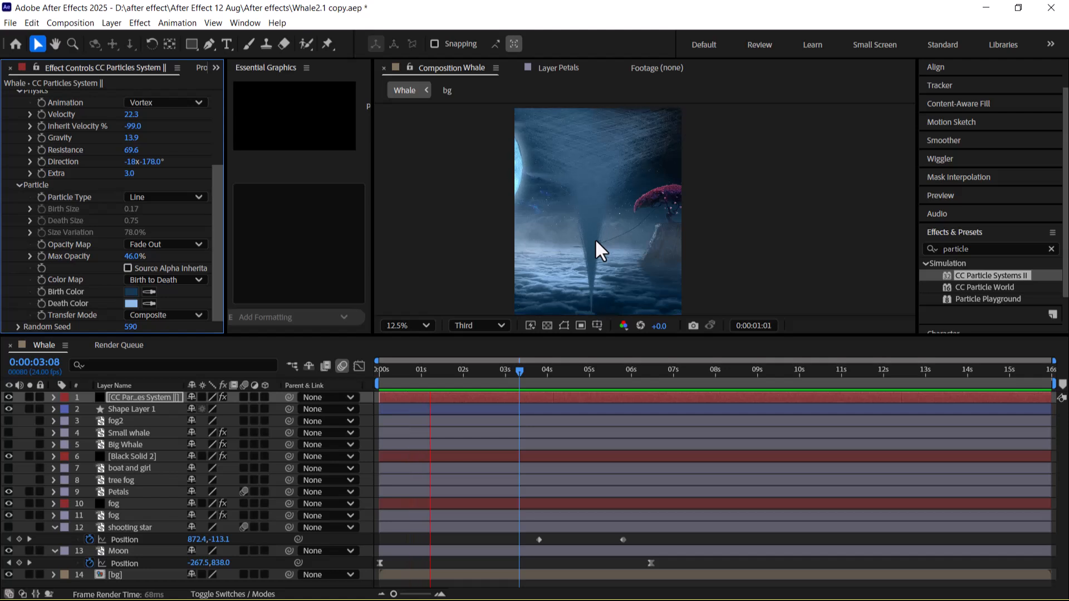
# Sample the particles' Birth Color from the pink tree foliage and their Death Color from the dark area beside it
pyautogui.click(148, 292)
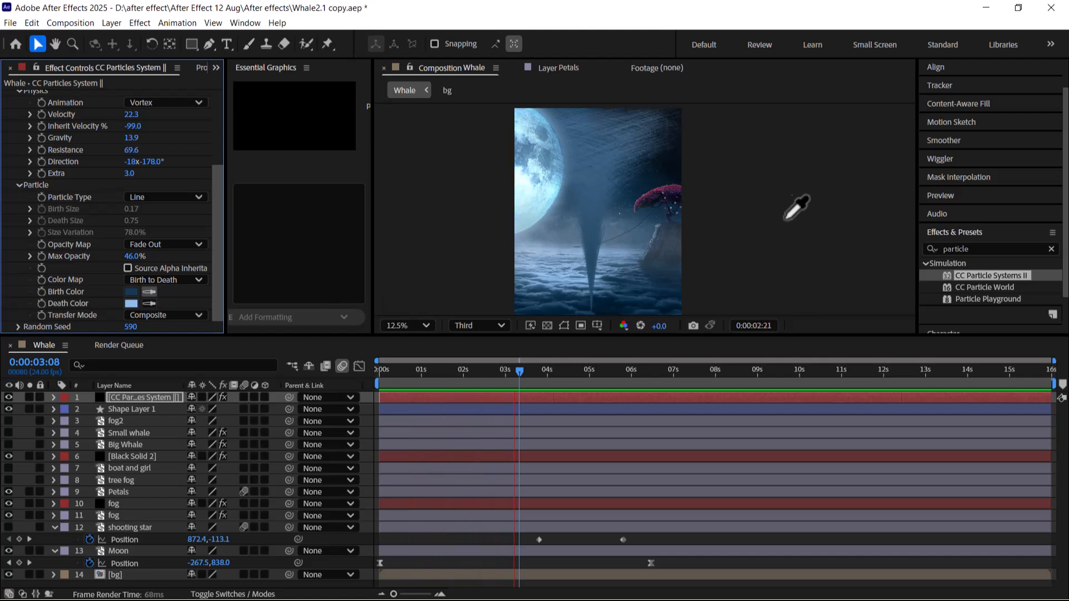
pyautogui.click(672, 191)
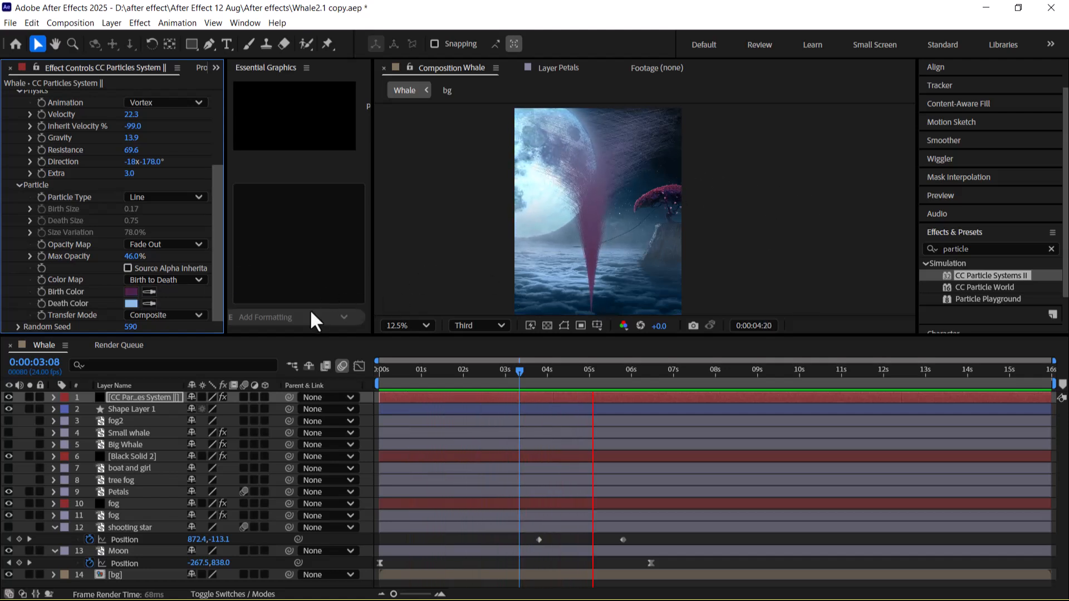
pyautogui.click(149, 303)
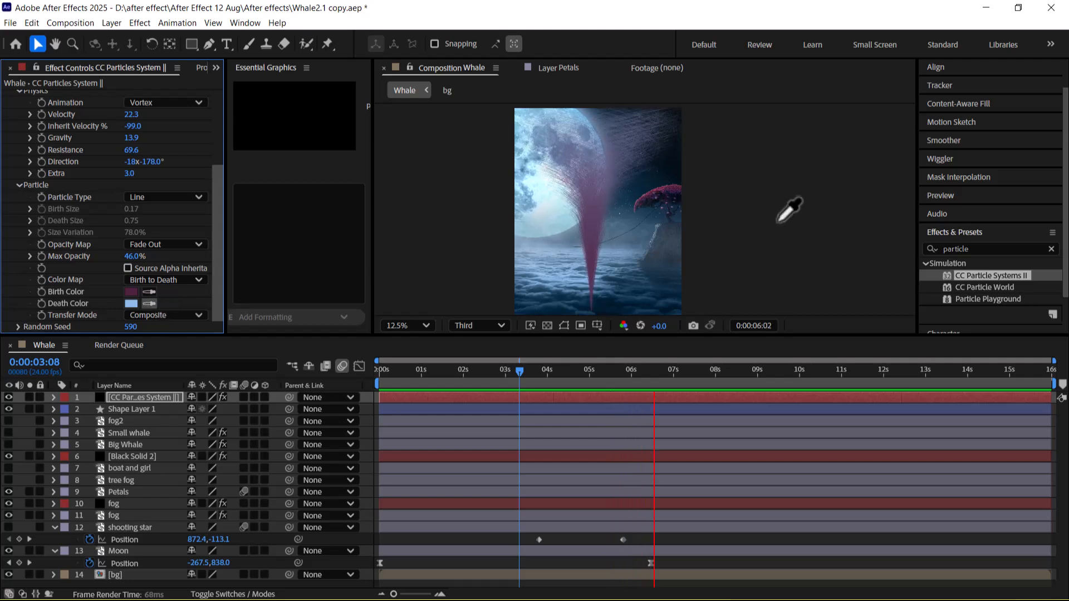
pyautogui.click(646, 203)
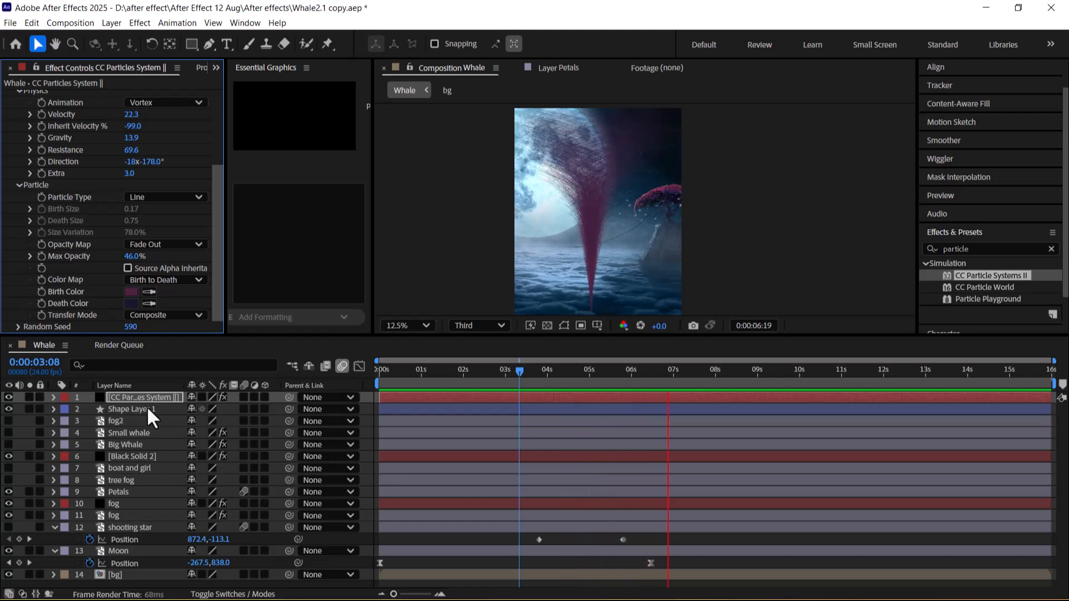
pyautogui.press('space')
pyautogui.press('space')
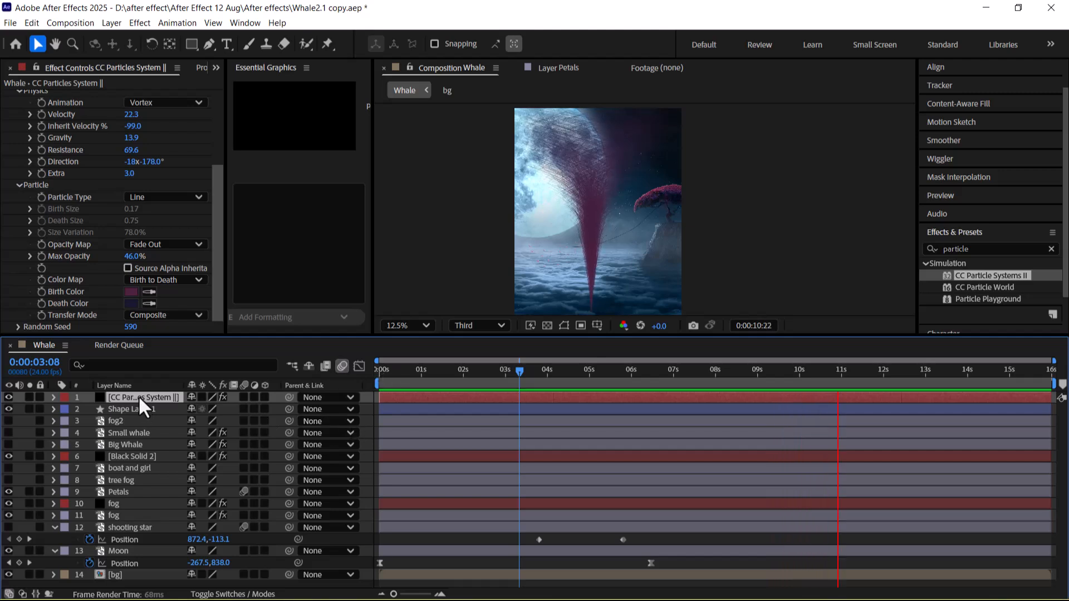
# Collapse the Birth Rate, Longevity, Producer, Physics and Particle settings of CC Particle Systems II
pyautogui.moveTo(216, 231); pyautogui.dragTo(240, 79)
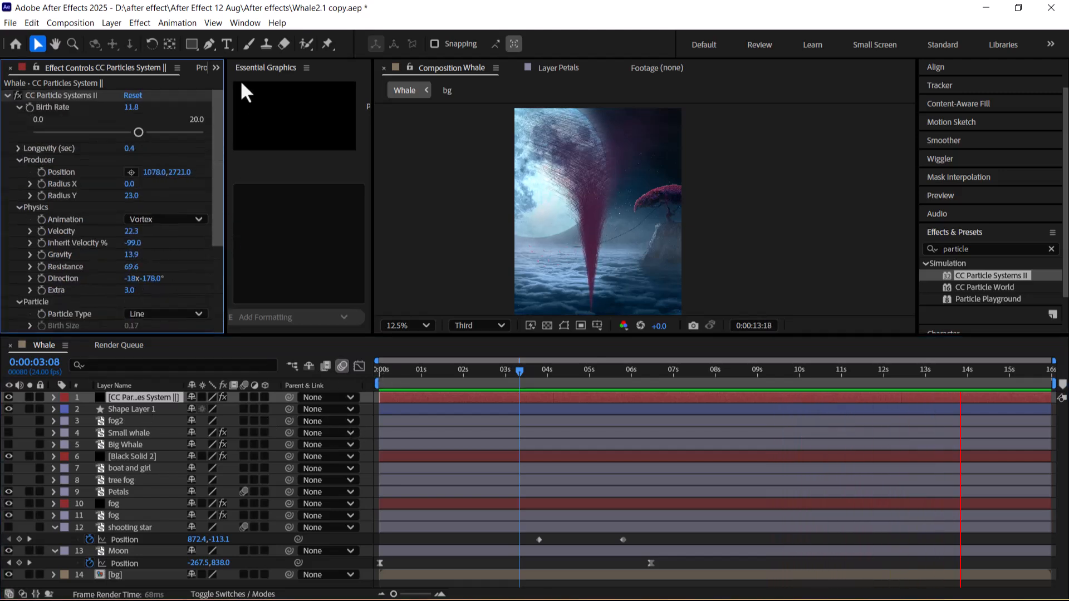
pyautogui.click(17, 107)
pyautogui.click(16, 119)
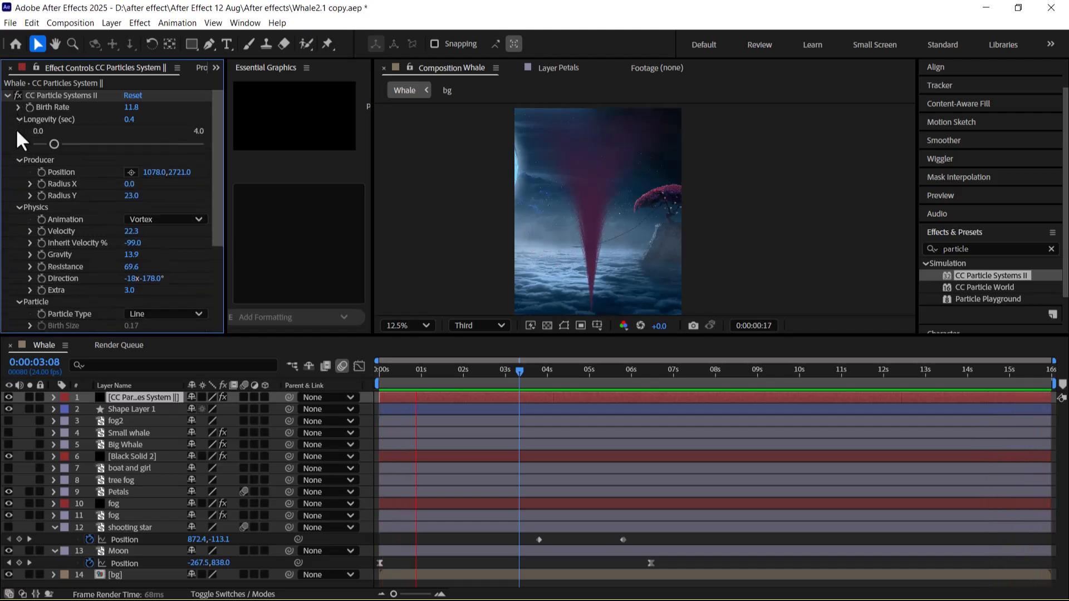
pyautogui.click(19, 118)
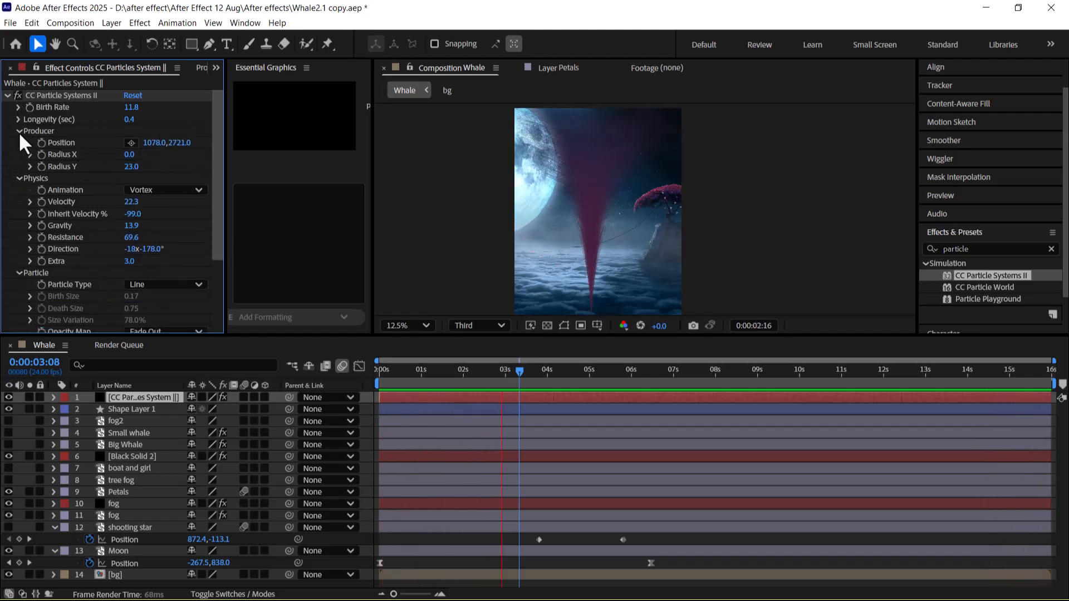
pyautogui.click(18, 131)
pyautogui.click(18, 143)
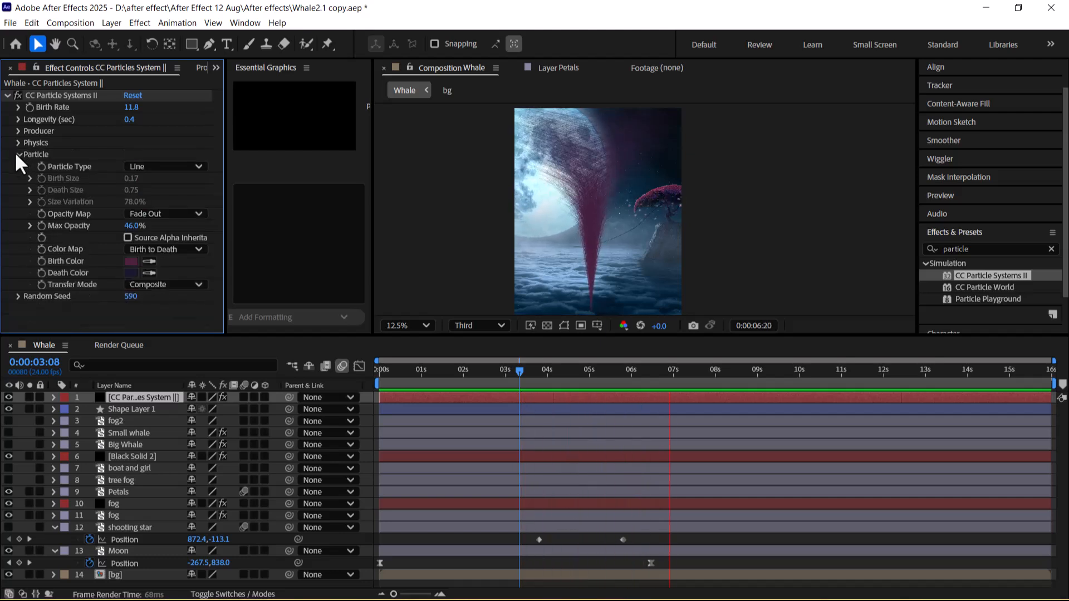
pyautogui.click(17, 155)
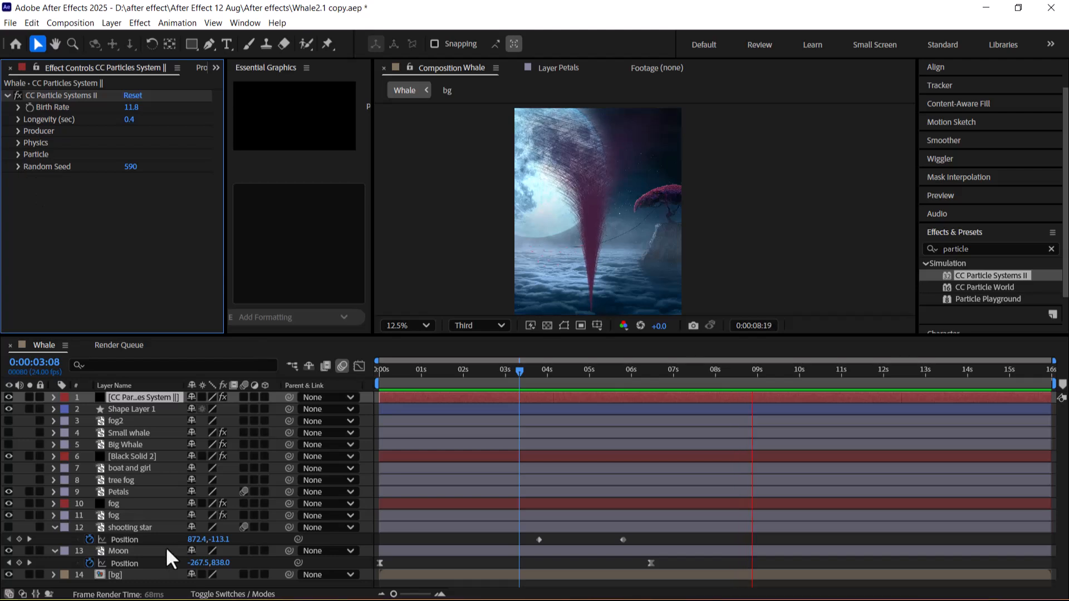
# Hide the CC Particle Systems II layer and collapse the Moon and shooting star layer properties
pyautogui.click(125, 396)
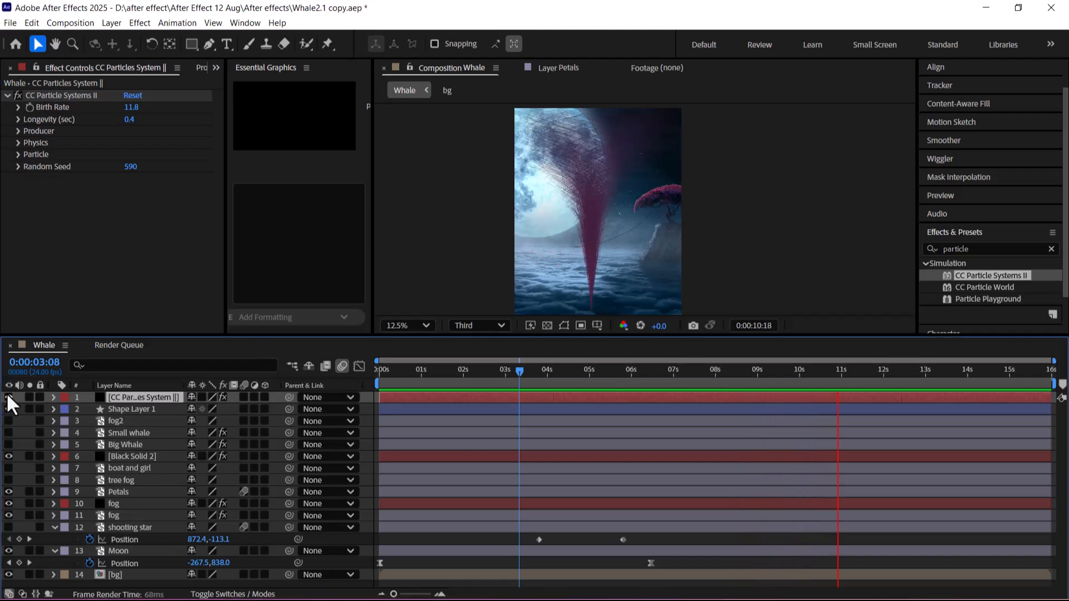
pyautogui.click(7, 397)
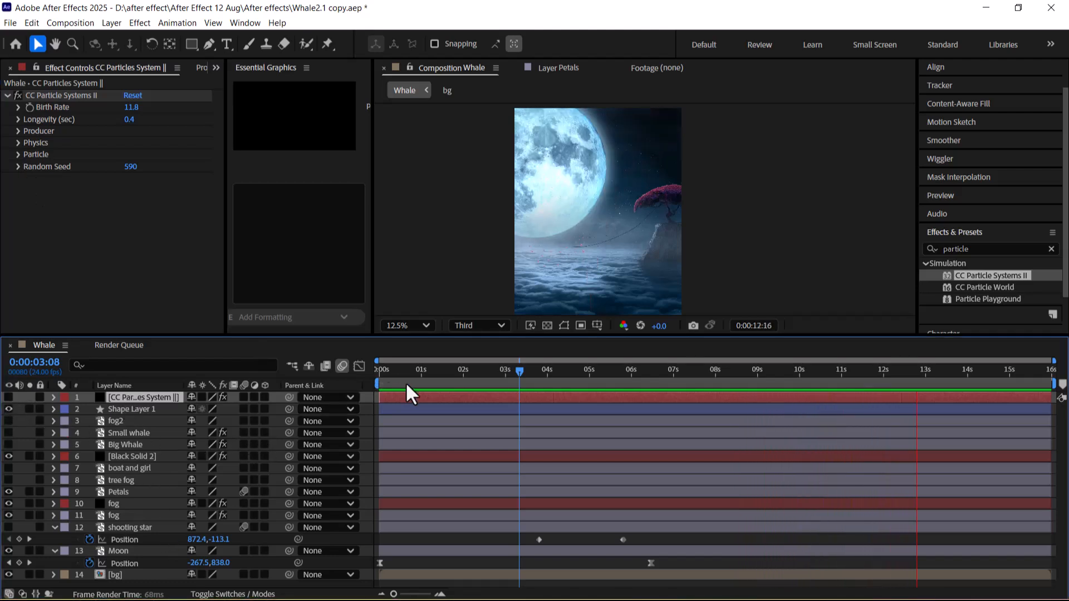
pyautogui.click(54, 551)
pyautogui.click(53, 527)
# Create a black 2400 × 3000 px solid layer named CC Particle World
pyautogui.click(111, 22)
pyautogui.moveTo(146, 38)
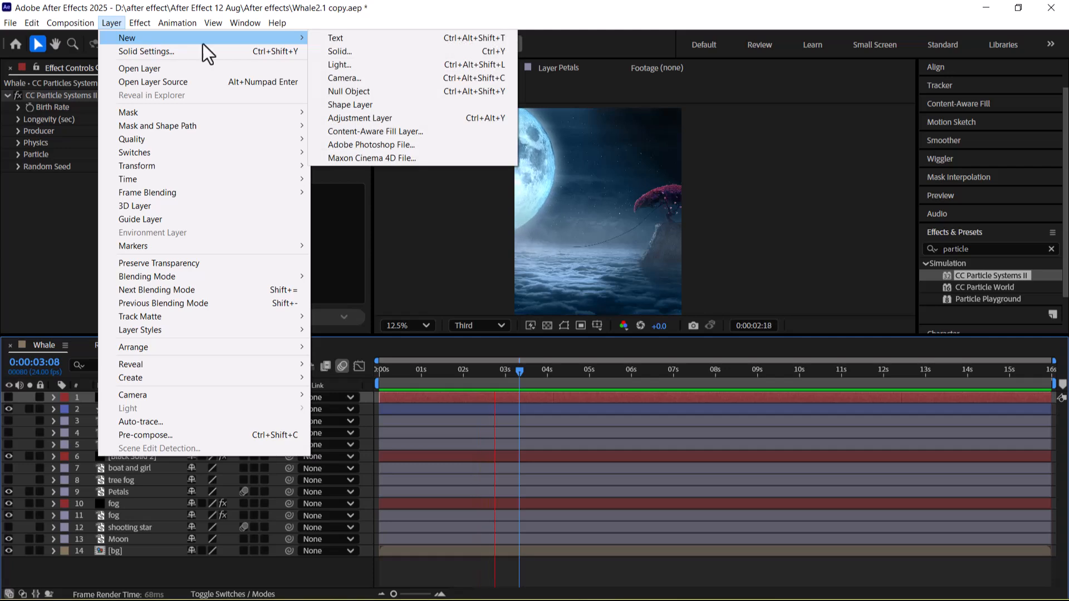
pyautogui.click(405, 52)
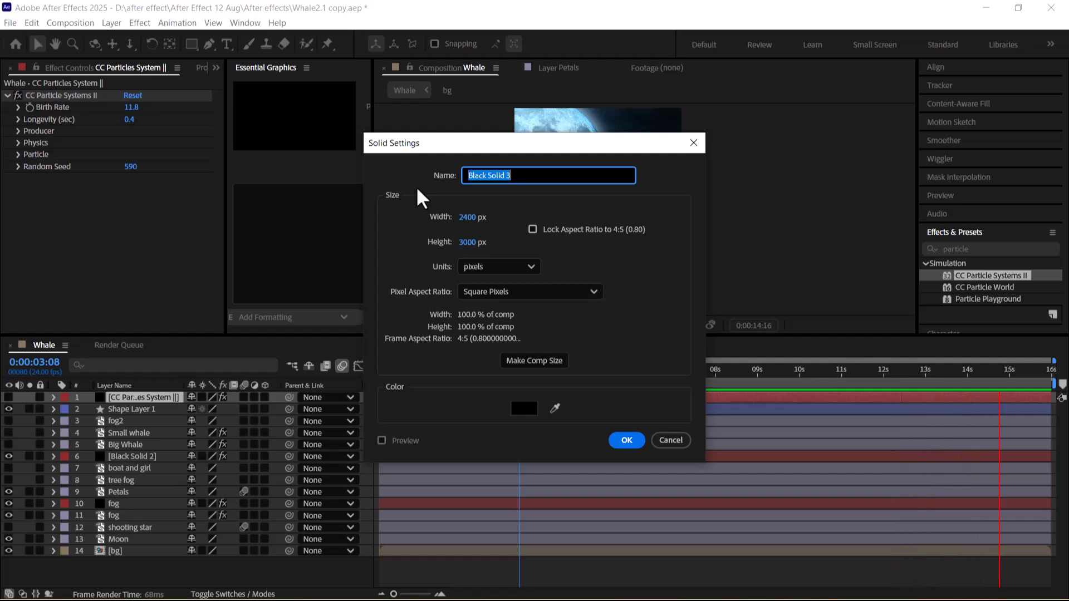
pyautogui.write('cc')
pyautogui.press('BackSpace')
pyautogui.press('BackSpace')
pyautogui.write('CC P')
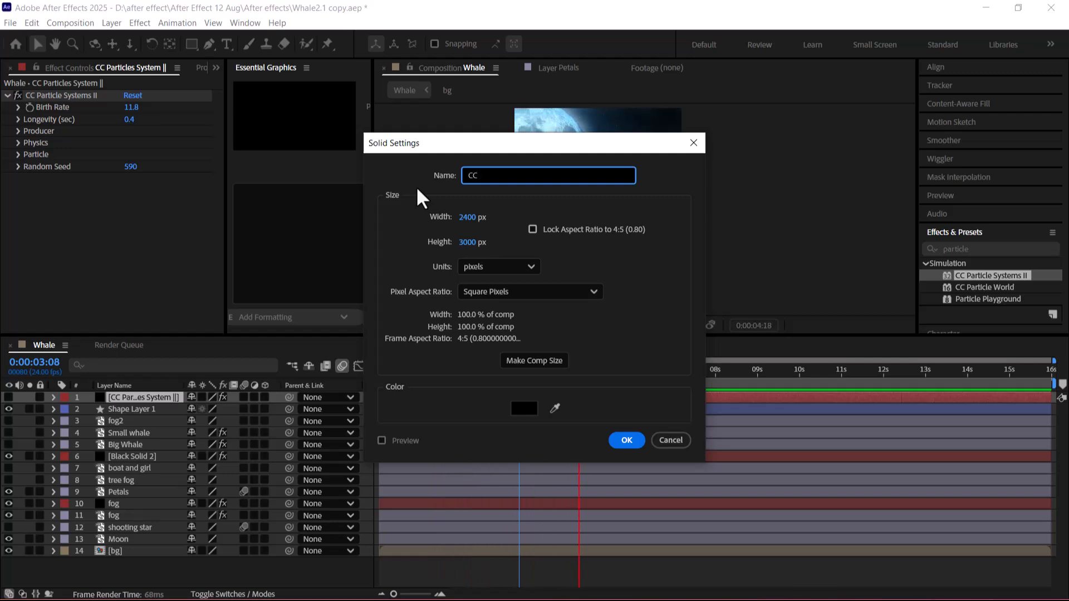
pyautogui.write('arti')
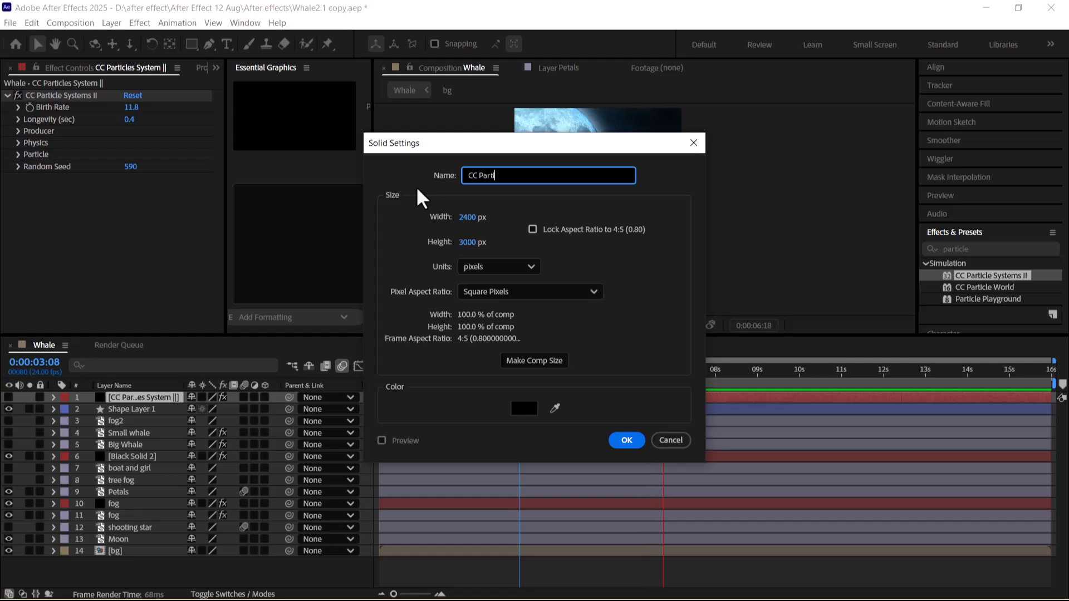
pyautogui.write('cle ')
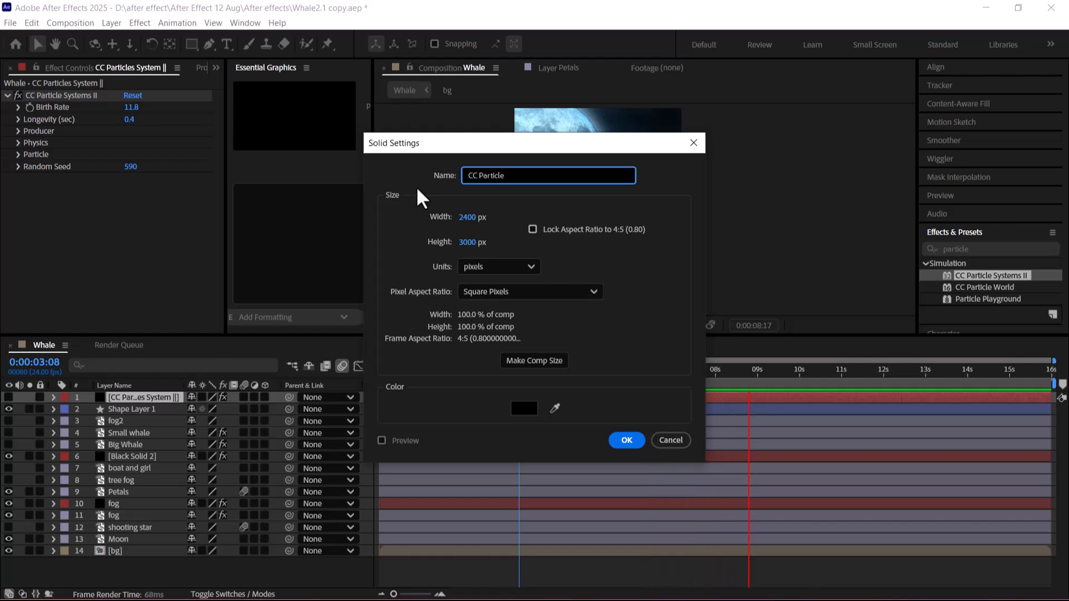
pyautogui.write('World')
pyautogui.click(632, 439)
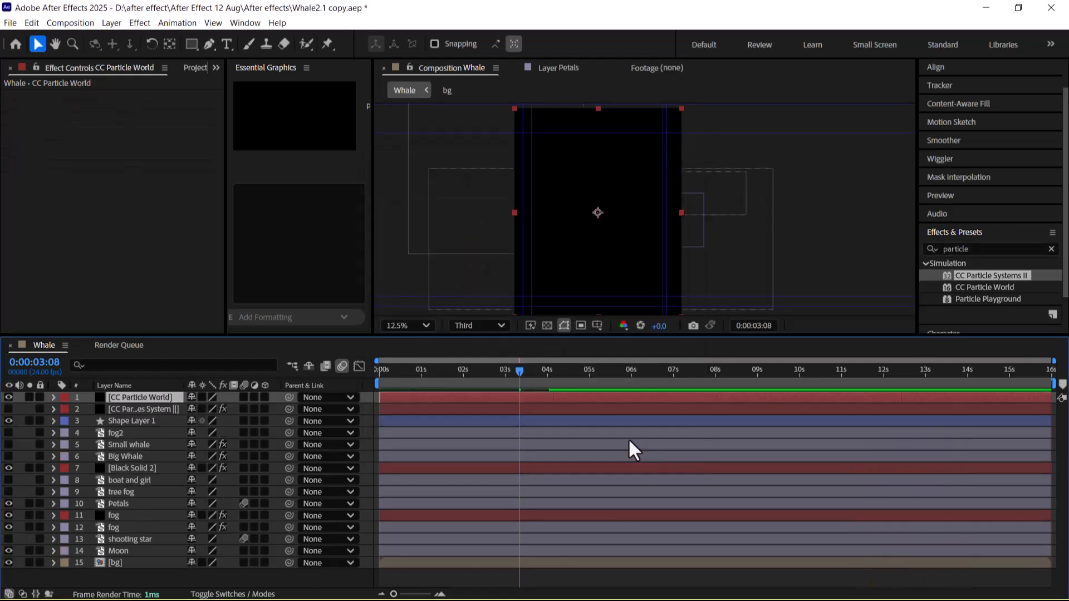
# Apply the CC Particle World effect to the new solid and expand its Grid & Guides settings
pyautogui.click(985, 288)
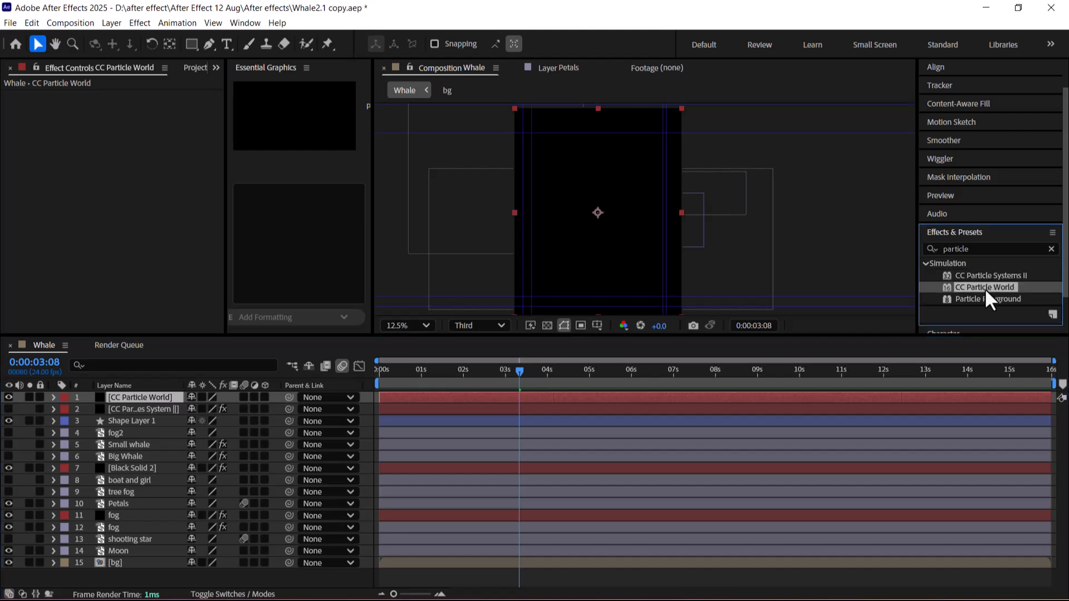
pyautogui.moveTo(978, 290); pyautogui.dragTo(151, 397)
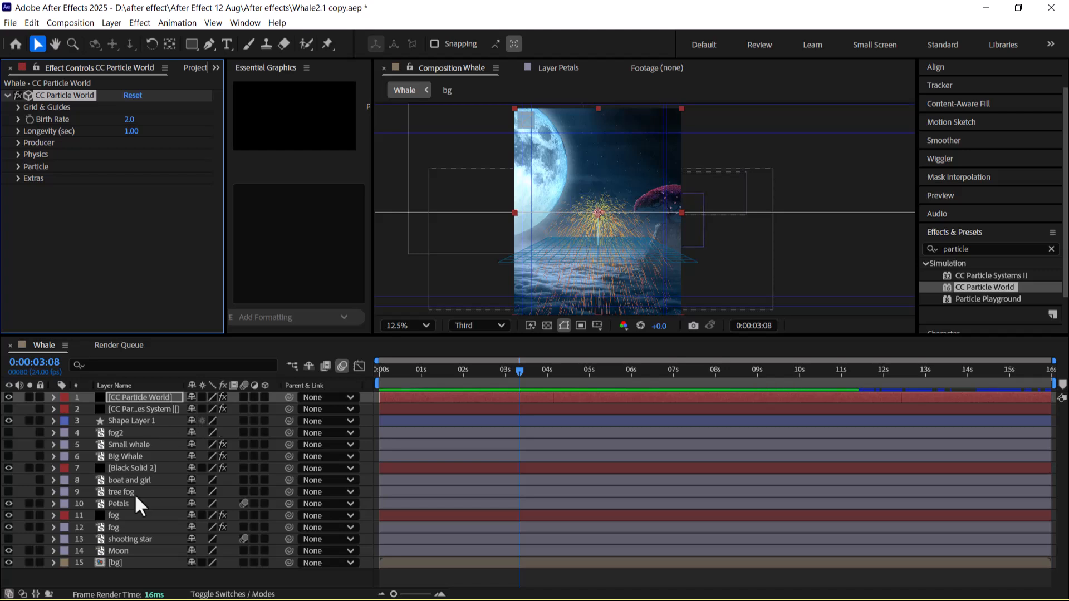
pyautogui.click(18, 107)
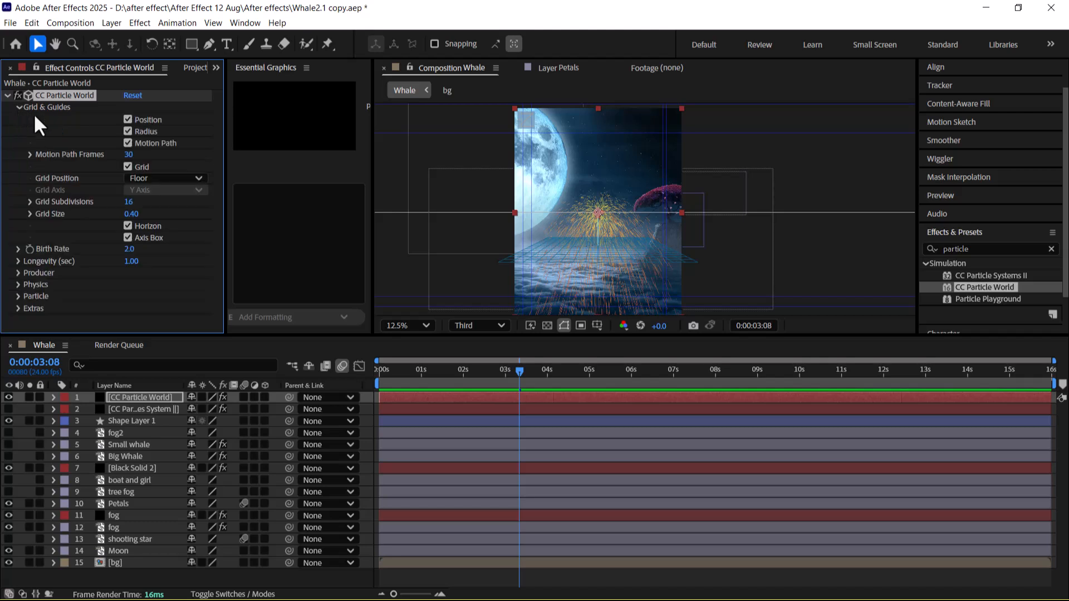
# Toggle the Position, Radius, Motion Path and Grid guides to compare them, leaving all four enabled
pyautogui.click(145, 132)
pyautogui.click(153, 146)
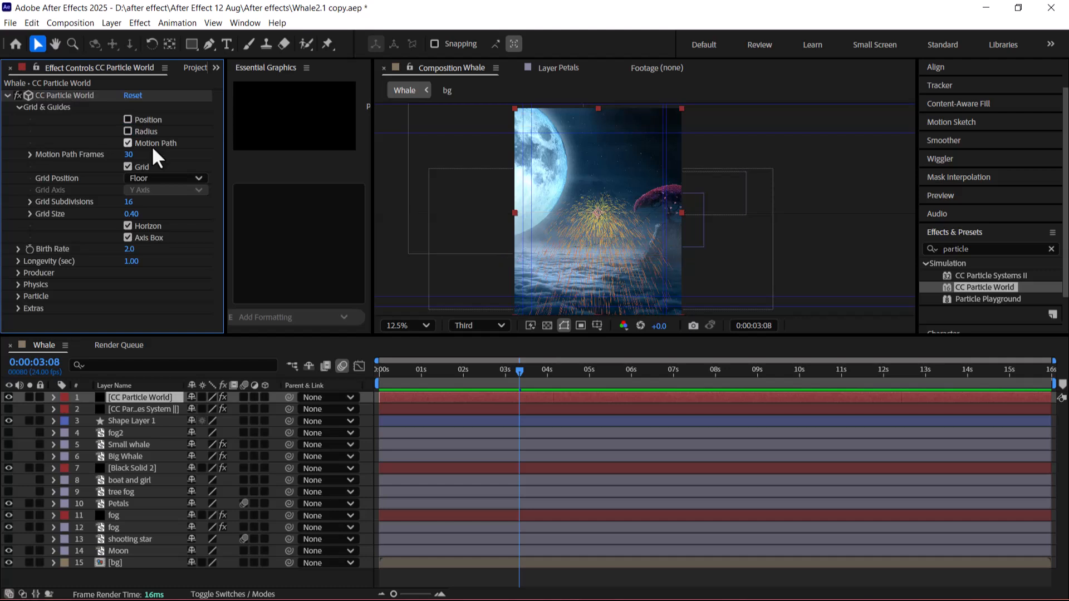
pyautogui.click(146, 132)
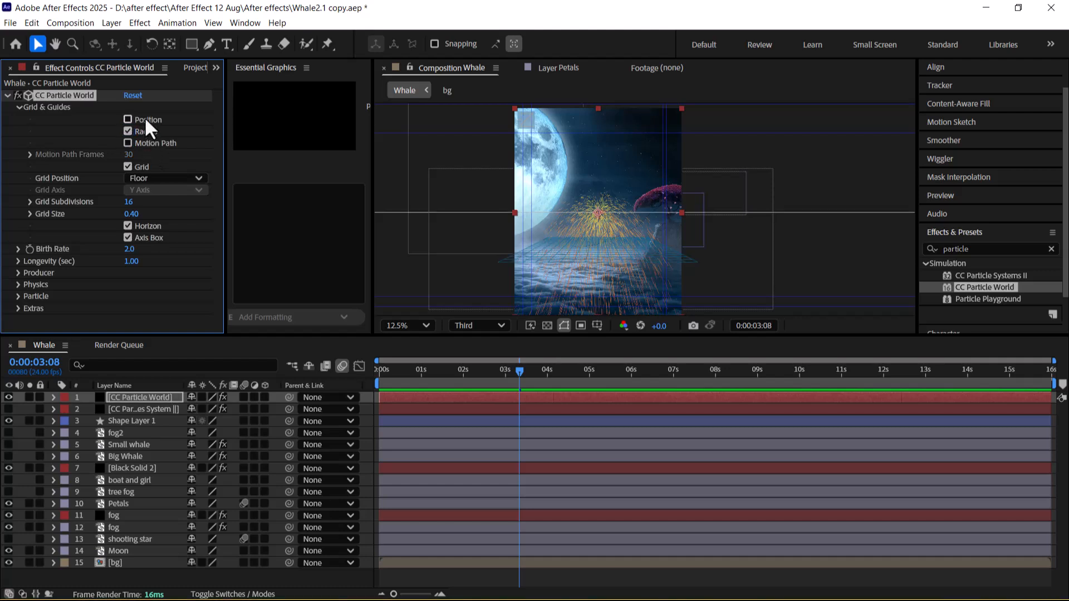
pyautogui.click(146, 120)
pyautogui.click(138, 131)
pyautogui.click(146, 143)
pyautogui.click(147, 144)
pyautogui.click(148, 143)
pyautogui.click(126, 164)
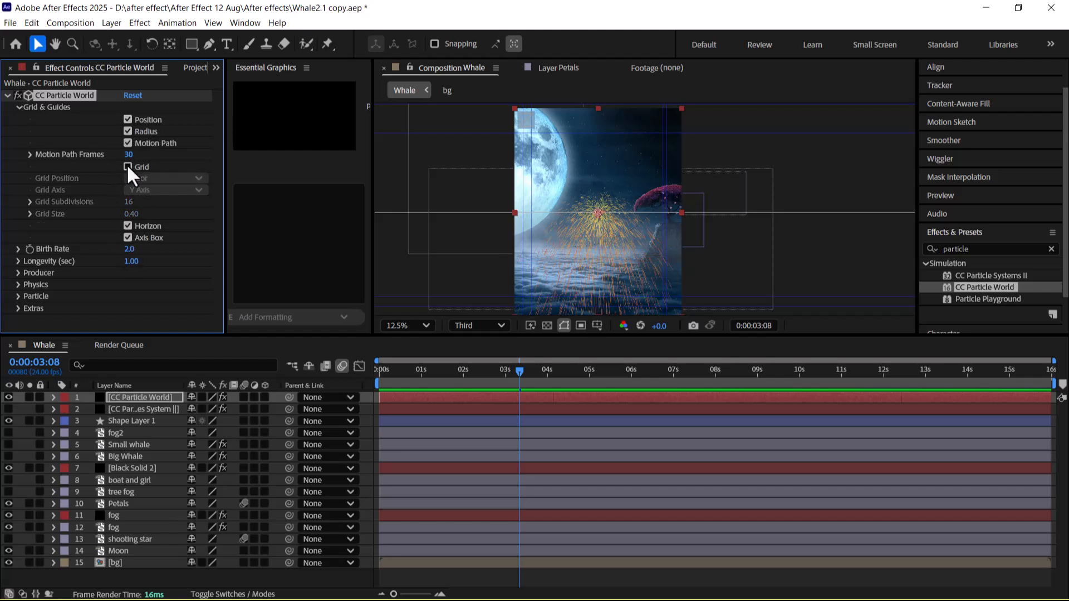
pyautogui.click(126, 164)
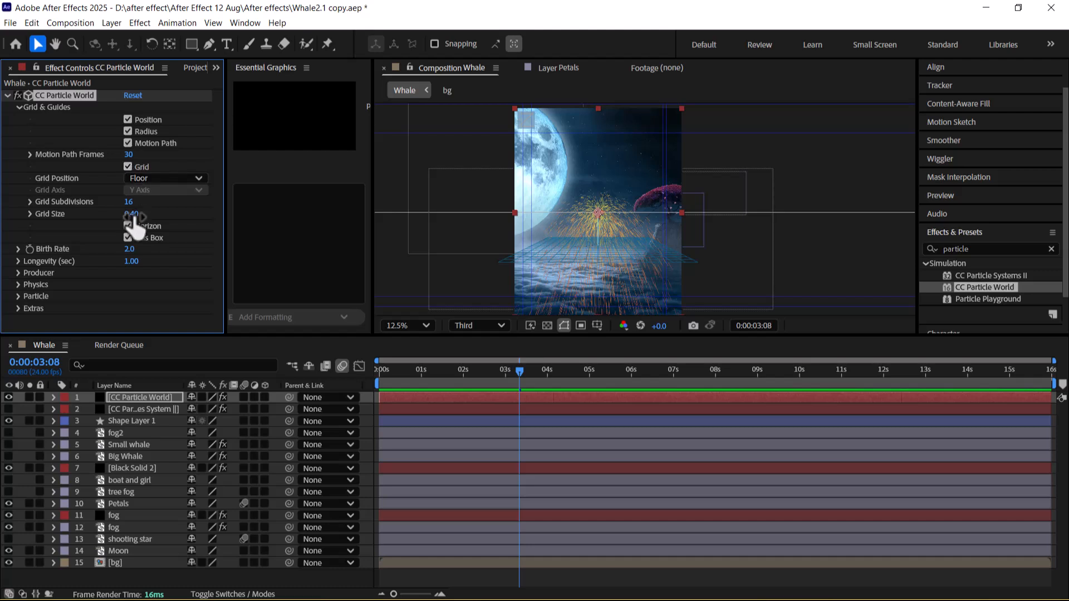
# Set the floor grid's Grid Subdivisions to 53 and Grid Size to 0.89
pyautogui.moveTo(129, 203)
pyautogui.mouseDown()
pyautogui.moveTo(165, 200)
pyautogui.moveTo(138, 201)
pyautogui.mouseUp()
pyautogui.scroll(3, 545, 225)
pyautogui.moveTo(546, 224); pyautogui.dragTo(633, 116)
pyautogui.scroll(-3, 630, 233)
pyautogui.scroll(1, 630, 232)
pyautogui.moveTo(129, 202); pyautogui.dragTo(162, 201)
pyautogui.scroll(-1, 543, 179)
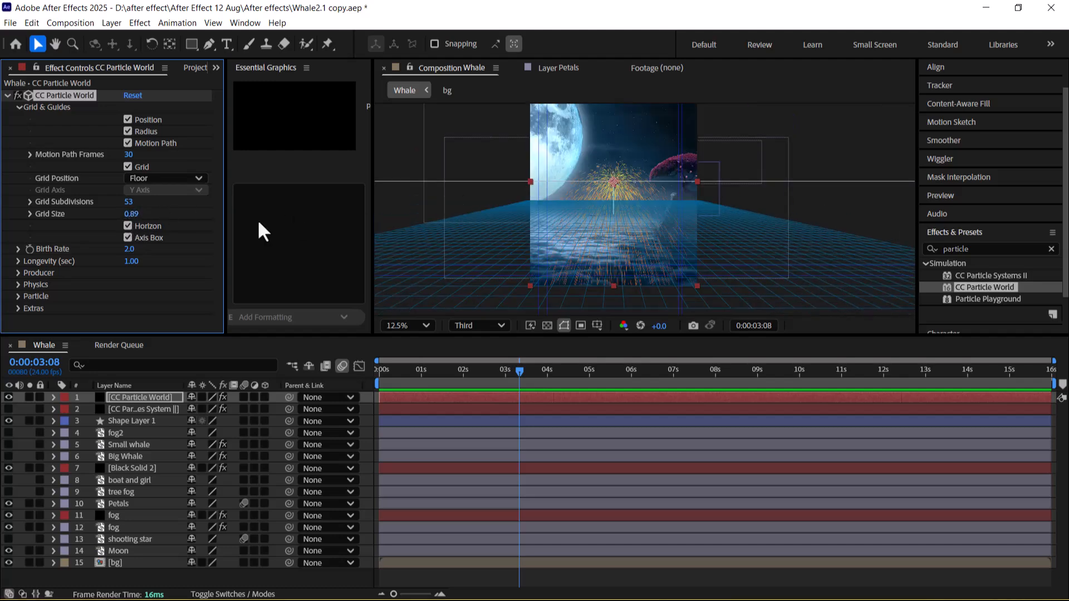
# Toggle the Horizon and Axis Box guides to compare them, leaving both enabled
pyautogui.click(127, 226)
pyautogui.click(127, 226)
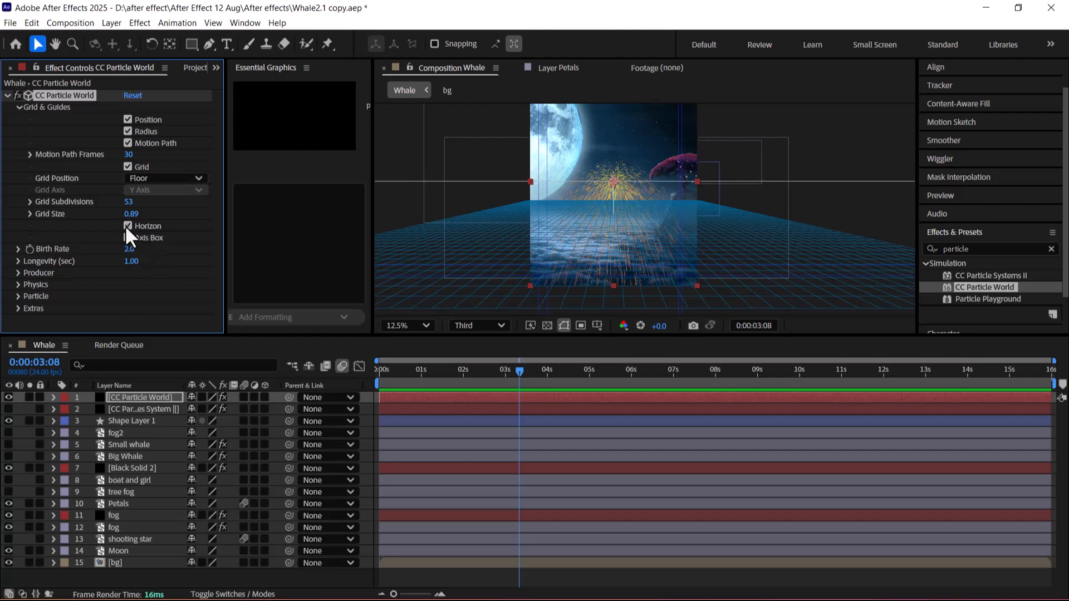
pyautogui.click(127, 226)
pyautogui.click(127, 226)
pyautogui.click(126, 237)
pyautogui.click(126, 238)
pyautogui.click(128, 226)
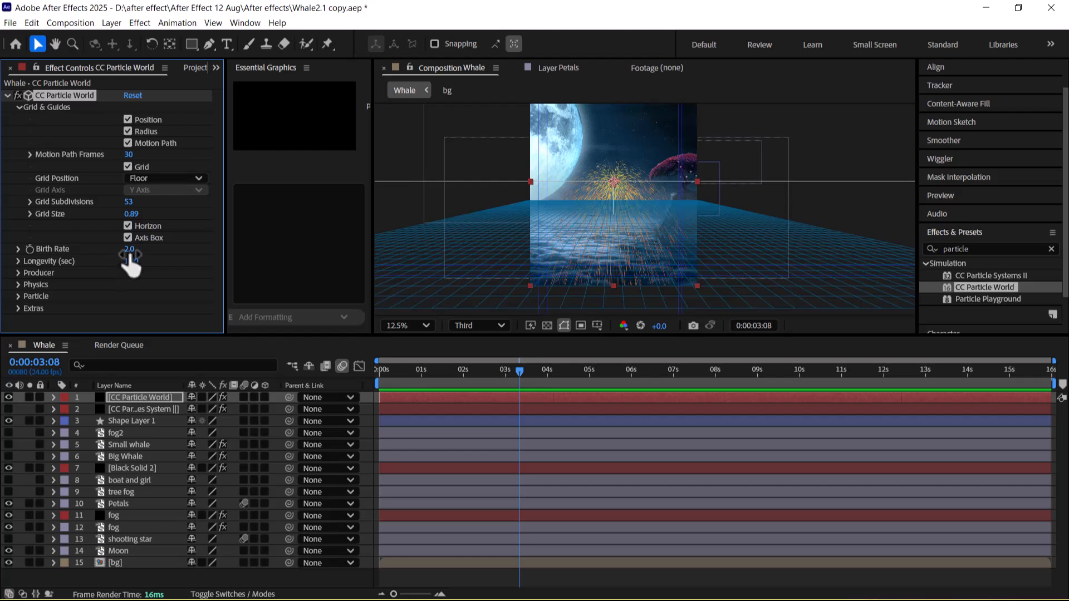
# Preview the CC Particle World animation, stop at 0:00:04:21 and expand the Birth Rate setting
pyautogui.press('space')
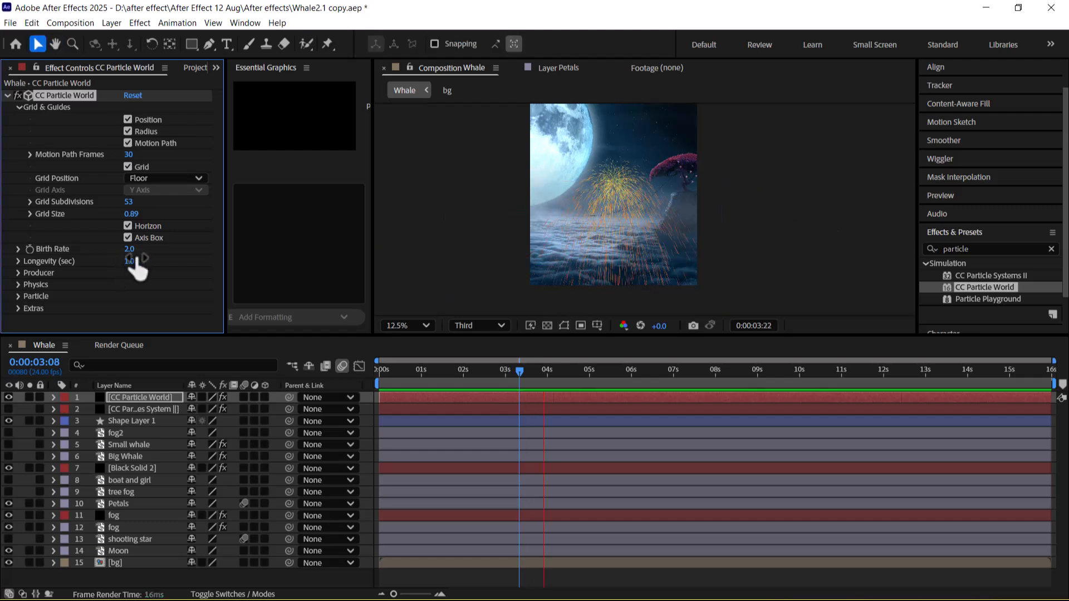
pyautogui.press('space')
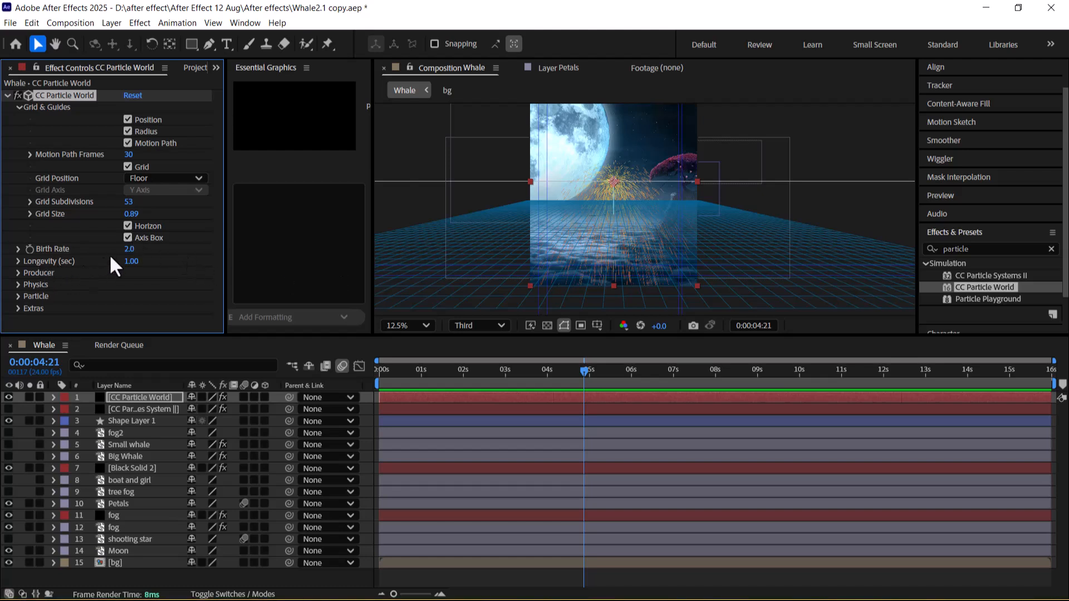
pyautogui.click(18, 249)
pyautogui.scroll(-1, 31, 272)
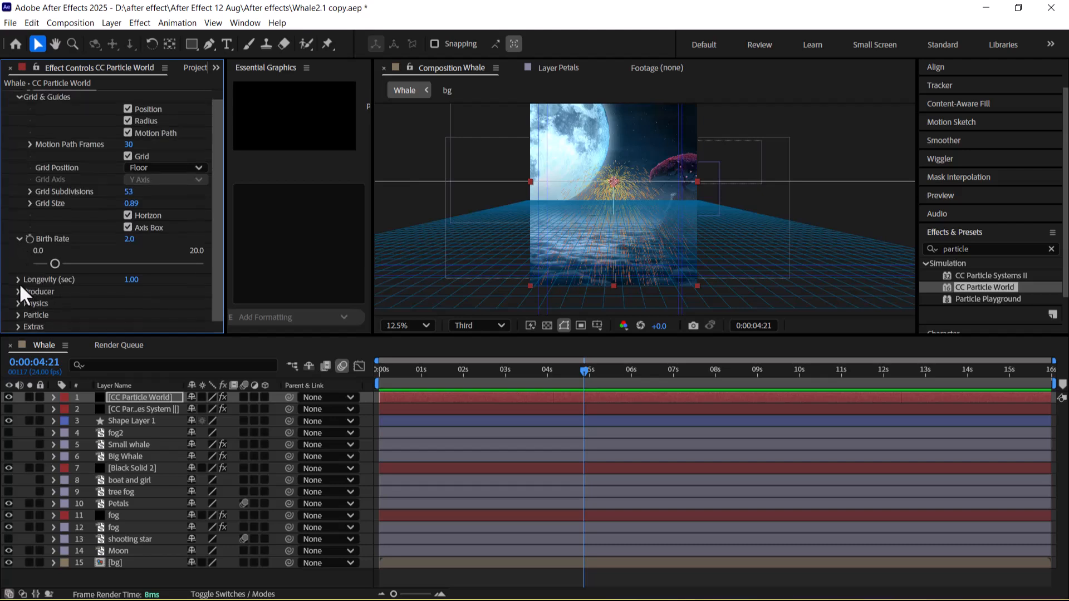
# Expand the Longevity and Producer settings of CC Particle World
pyautogui.click(18, 279)
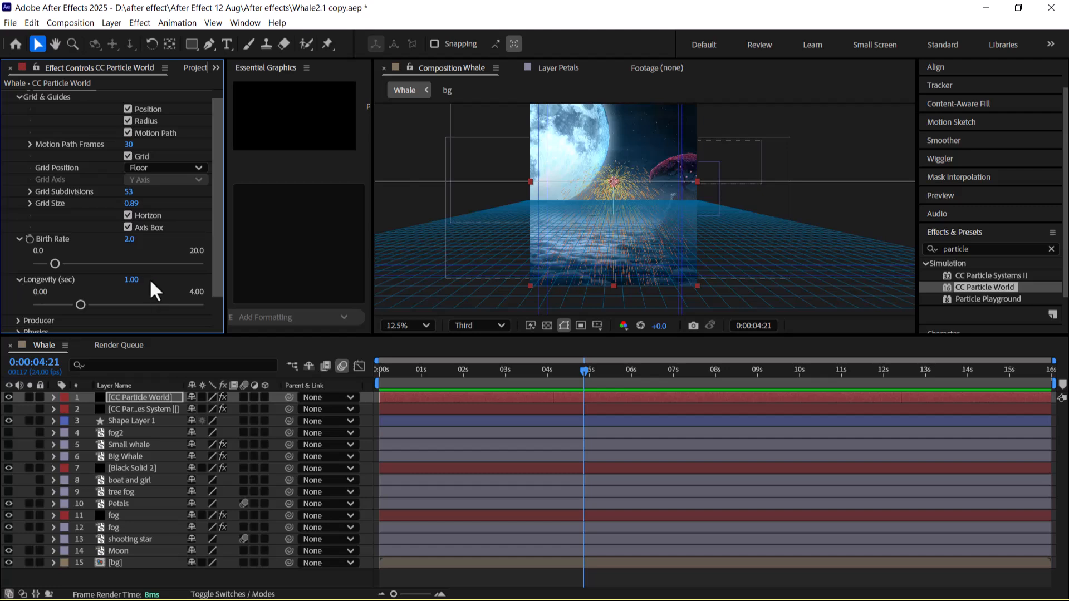
pyautogui.scroll(-2, 149, 277)
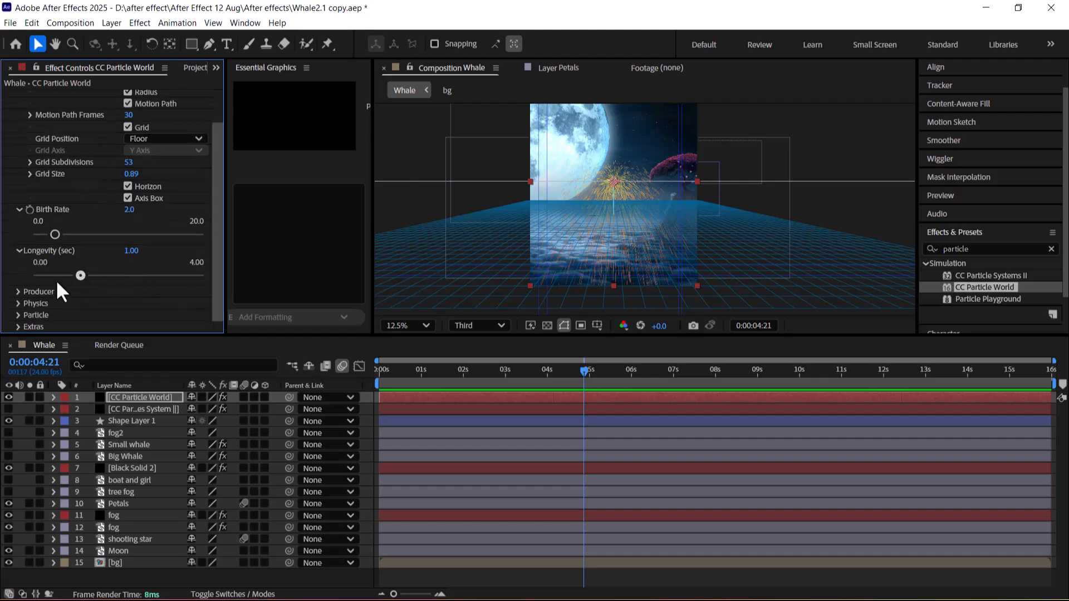
pyautogui.click(18, 291)
pyautogui.scroll(-2, 143, 287)
pyautogui.scroll(-2, 161, 256)
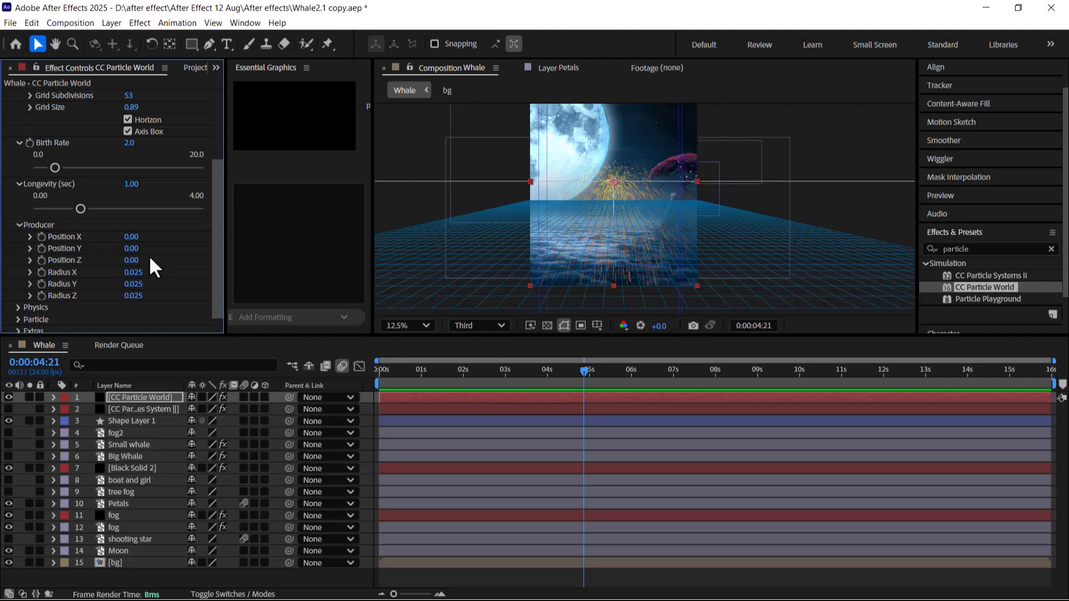
# Set the Producer's Position X to 0.05, Position Y to -0.91 and Position Z to 0.72
pyautogui.moveTo(137, 238); pyautogui.dragTo(91, 256)
pyautogui.hotkey('ctrl', 'z')
pyautogui.scroll(-1, 671, 196)
pyautogui.moveTo(671, 195); pyautogui.dragTo(664, 213)
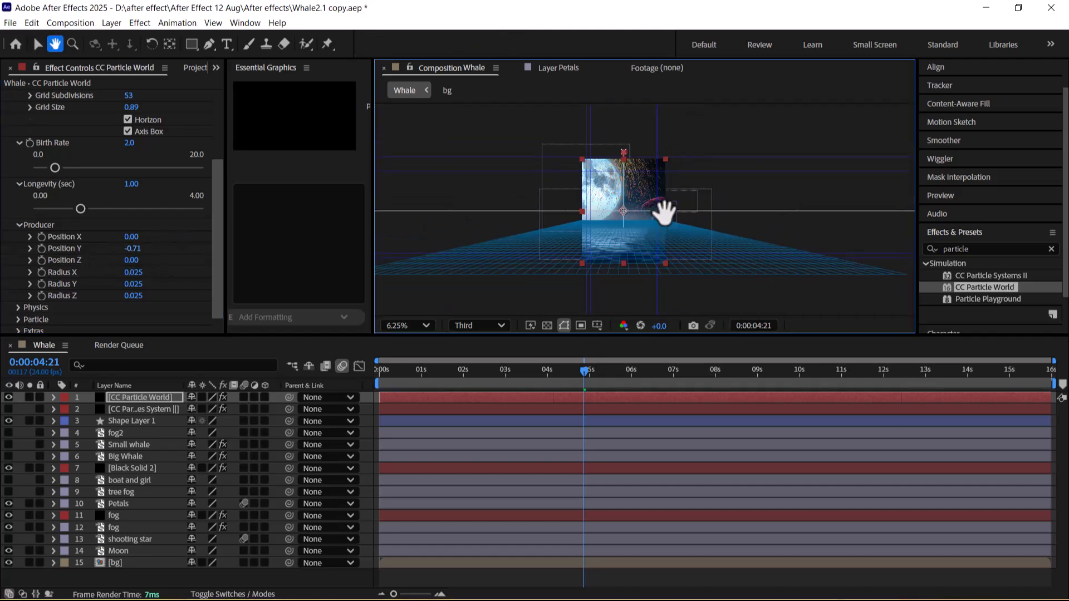
pyautogui.moveTo(132, 237); pyautogui.dragTo(166, 244)
pyautogui.scroll(2, 694, 233)
pyautogui.scroll(-1, 693, 227)
pyautogui.moveTo(668, 220); pyautogui.dragTo(668, 238)
pyautogui.press('v')
pyautogui.moveTo(138, 252); pyautogui.dragTo(133, 249)
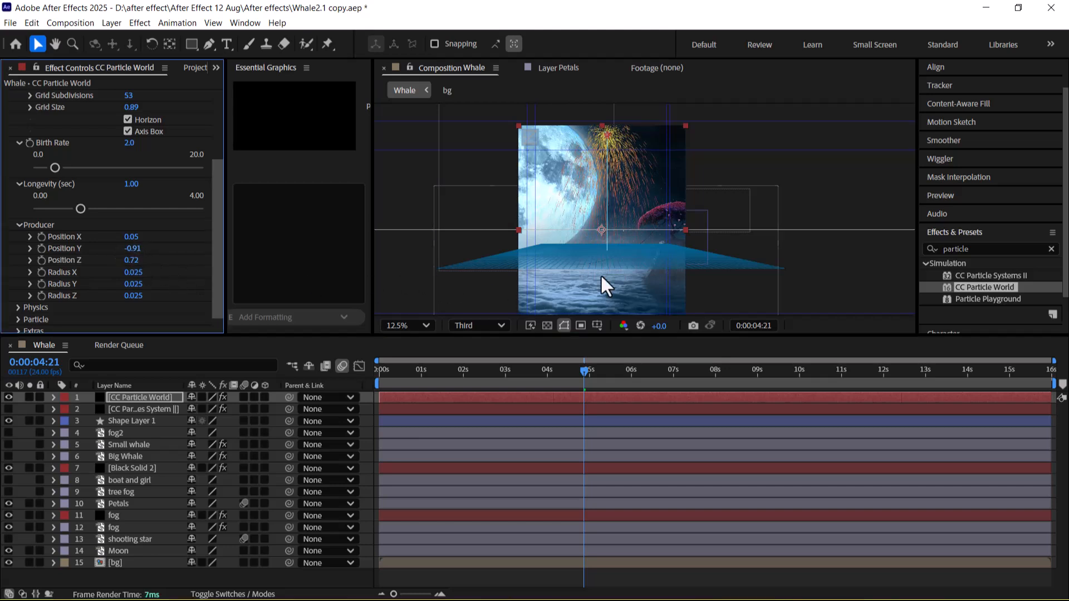
# Set the Producer's Radius X to 0.485 and Radius Y to 0.525, and move the particle layer over the moon
pyautogui.moveTo(140, 274); pyautogui.dragTo(169, 270)
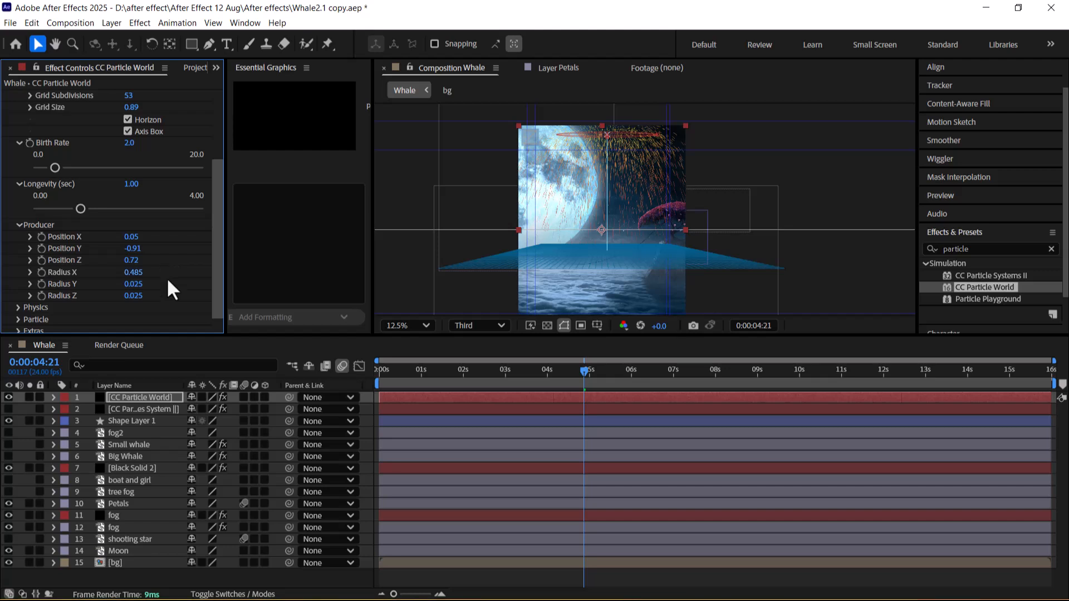
pyautogui.moveTo(134, 285); pyautogui.dragTo(165, 280)
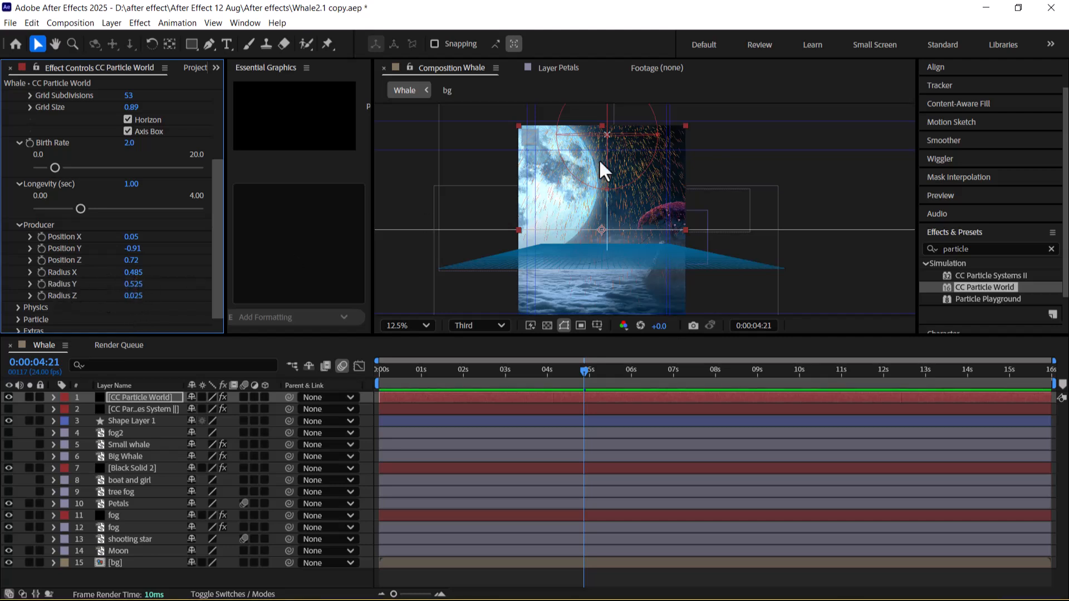
pyautogui.moveTo(618, 135); pyautogui.dragTo(554, 184)
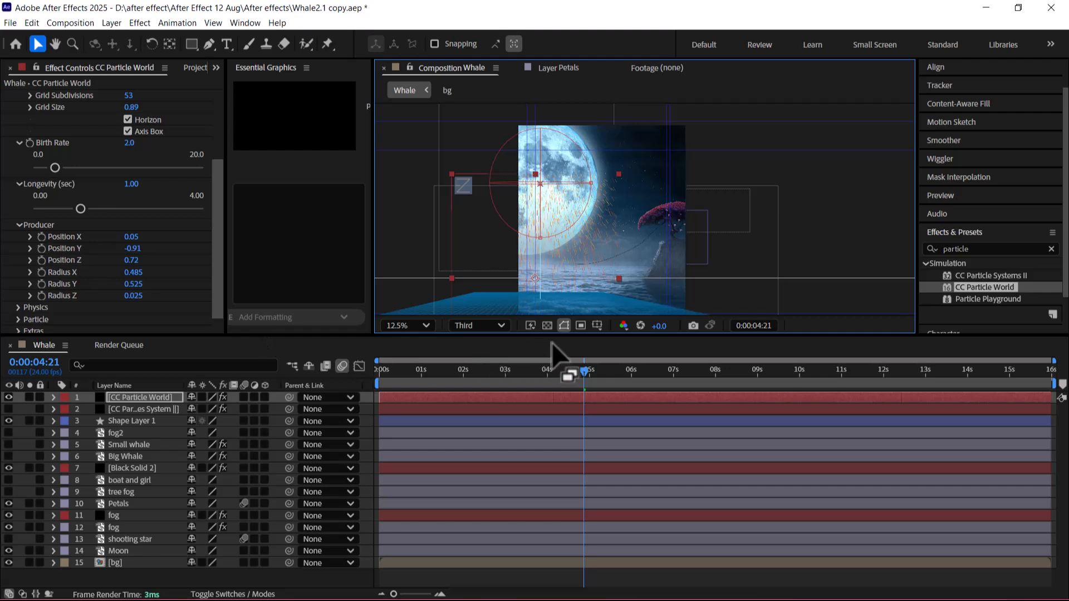
# Preview the particles over the moon and place the current time at 0:00:06:11
pyautogui.press('space')
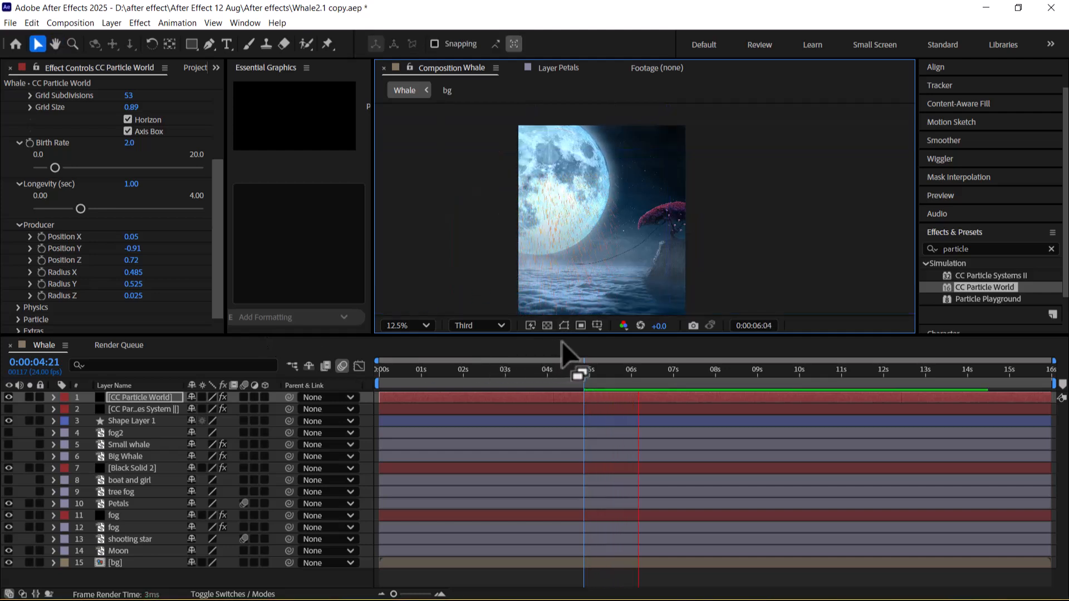
pyautogui.press('space')
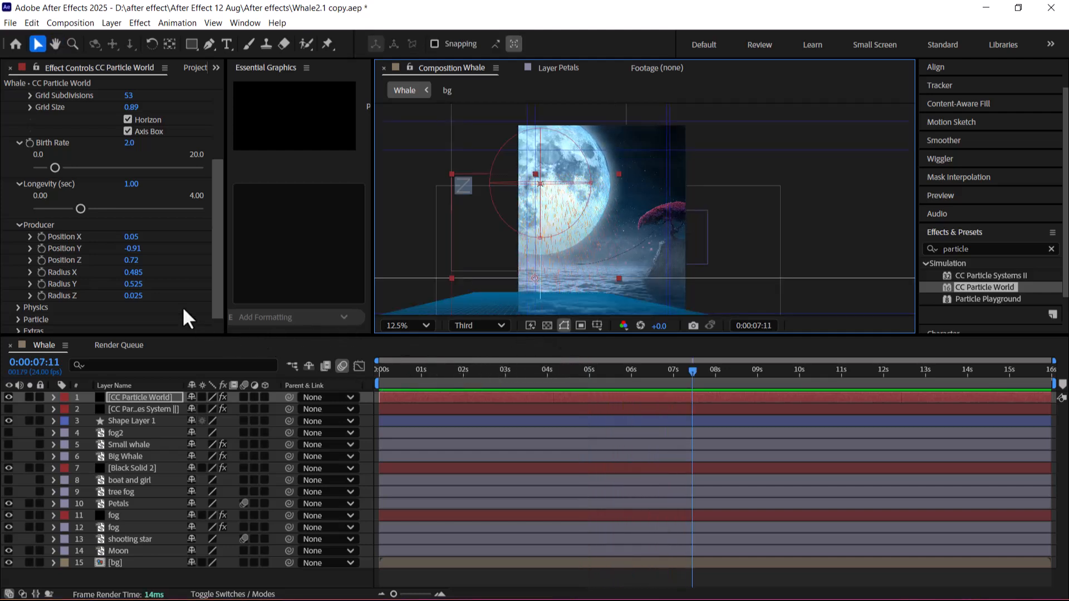
pyautogui.moveTo(649, 377); pyautogui.dragTo(650, 375)
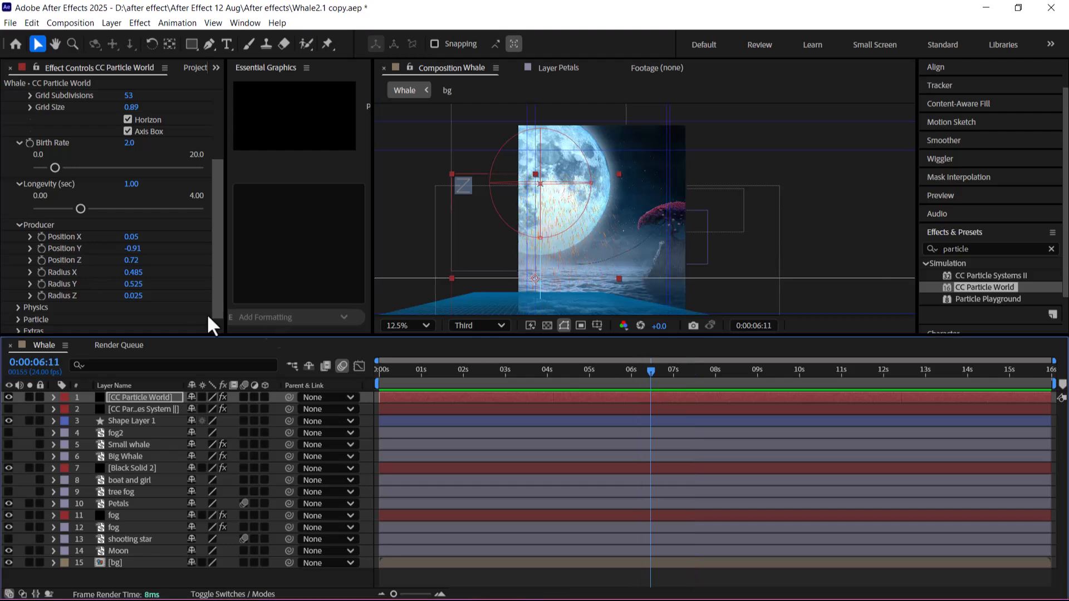
# Set the Producer's Radius X and Radius Y to 0.705 and Radius Z to 0.010, and preview the slightly repositioned particle layer
pyautogui.moveTo(133, 296)
pyautogui.mouseDown()
pyautogui.moveTo(219, 316)
pyautogui.moveTo(126, 291)
pyautogui.moveTo(157, 285)
pyautogui.moveTo(129, 285)
pyautogui.moveTo(142, 272)
pyautogui.moveTo(139, 297)
pyautogui.moveTo(125, 293)
pyautogui.moveTo(139, 269)
pyautogui.moveTo(144, 283)
pyautogui.mouseUp()
pyautogui.moveTo(569, 185)
pyautogui.mouseDown()
pyautogui.moveTo(559, 184)
pyautogui.moveTo(560, 198)
pyautogui.mouseUp()
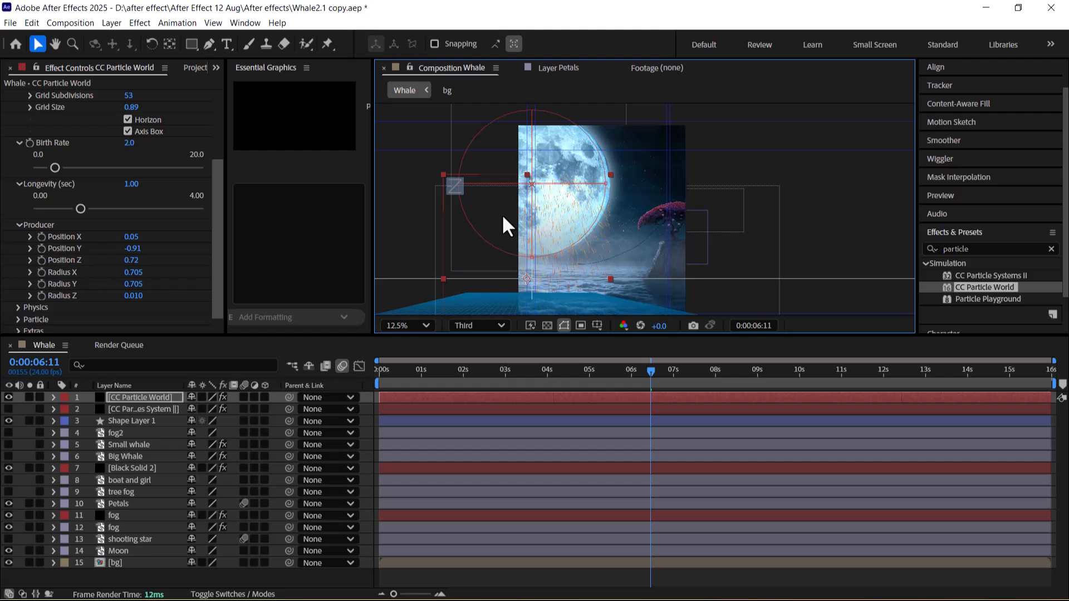
pyautogui.press('space')
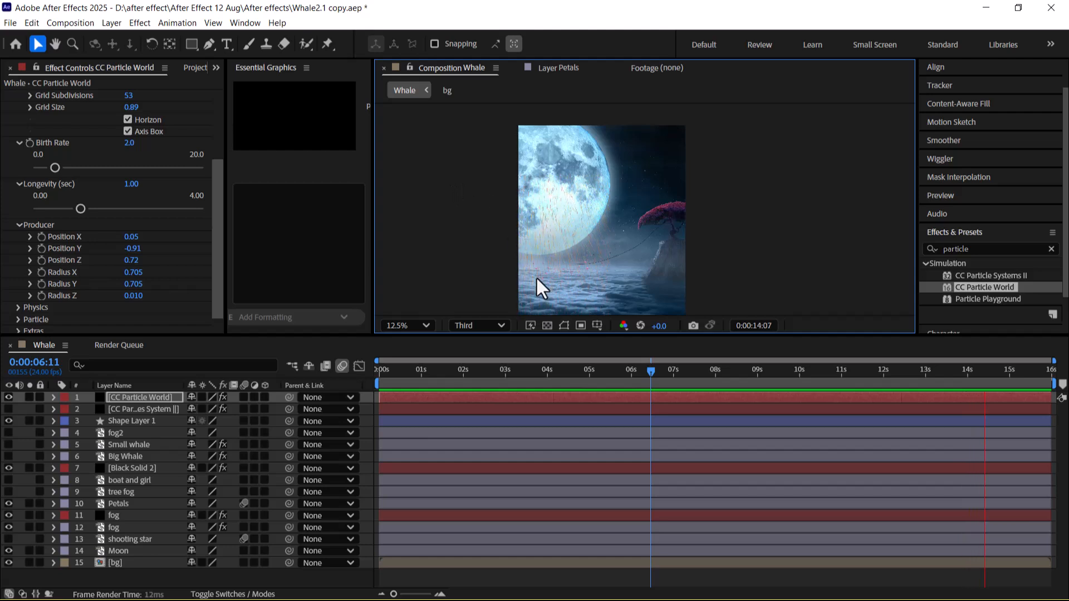
pyautogui.press('space')
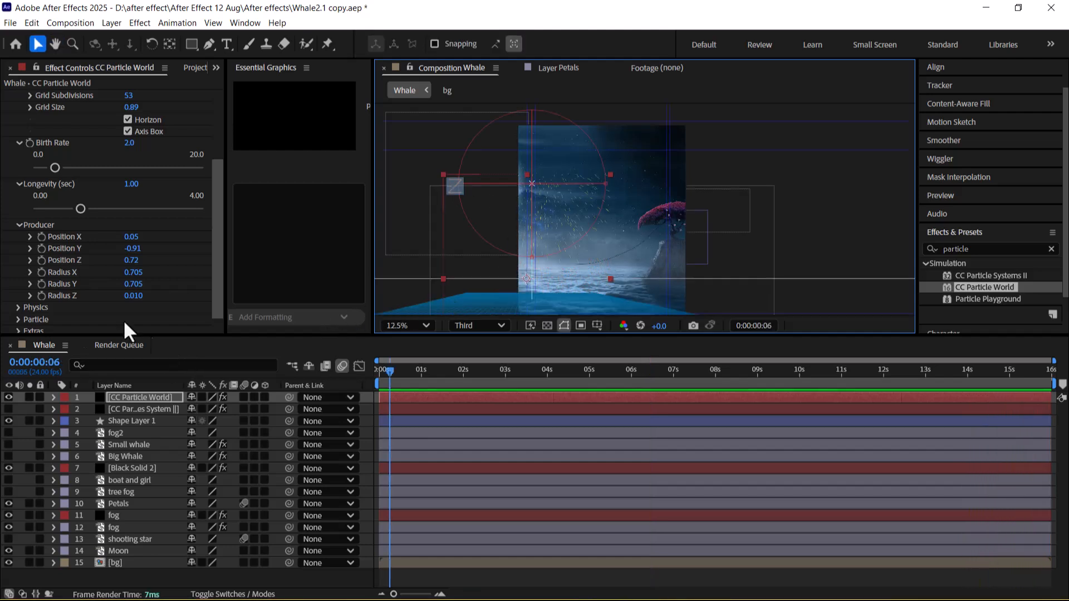
# Change the Physics Animation to Direction Axis and preview the particle motion up to 0:00:02:07
pyautogui.click(18, 306)
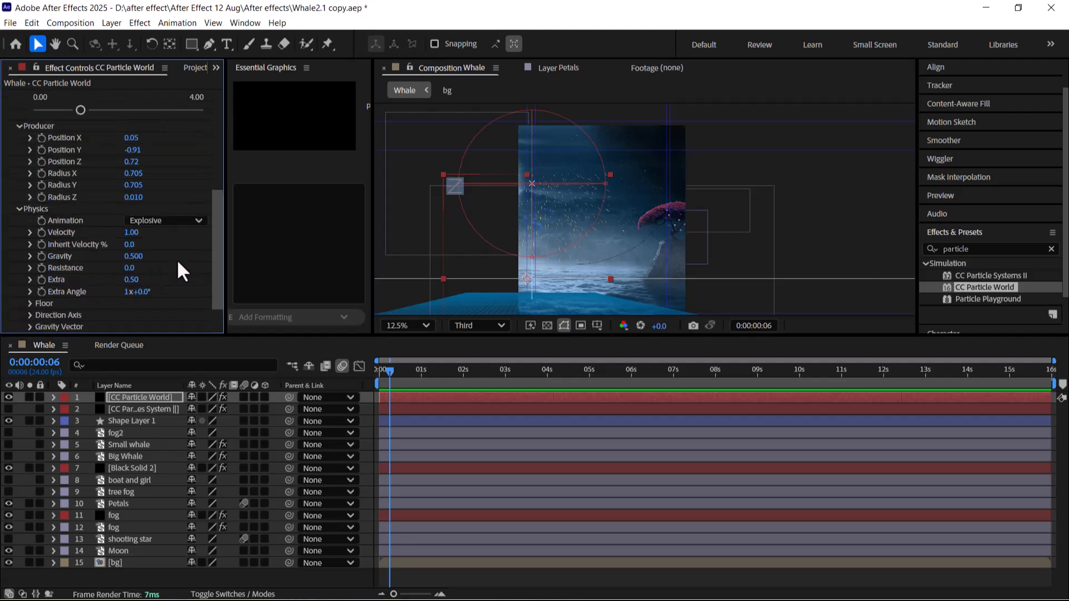
pyautogui.click(190, 222)
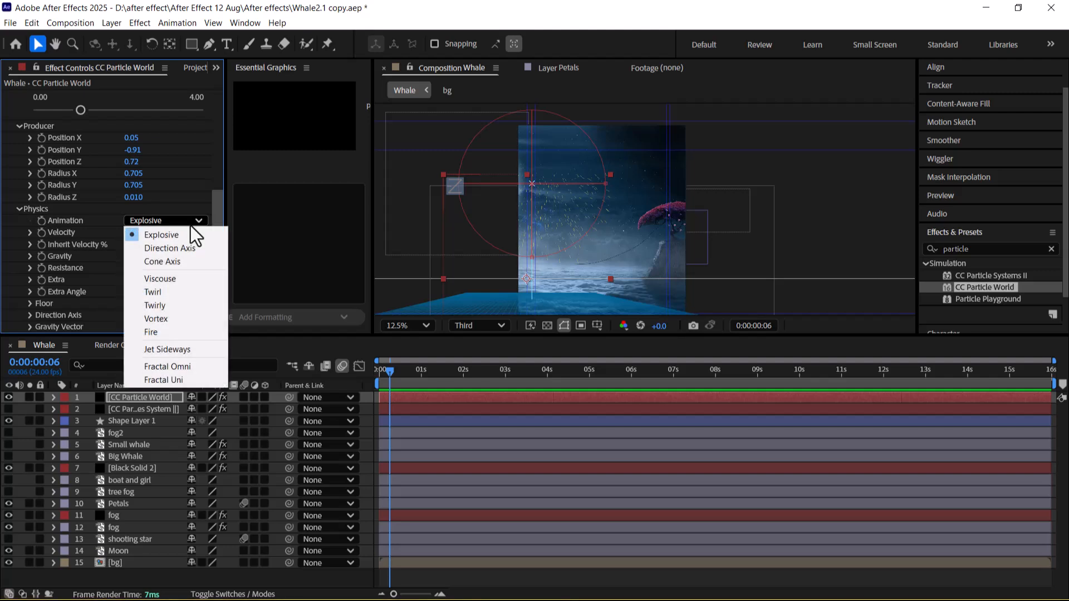
pyautogui.click(192, 245)
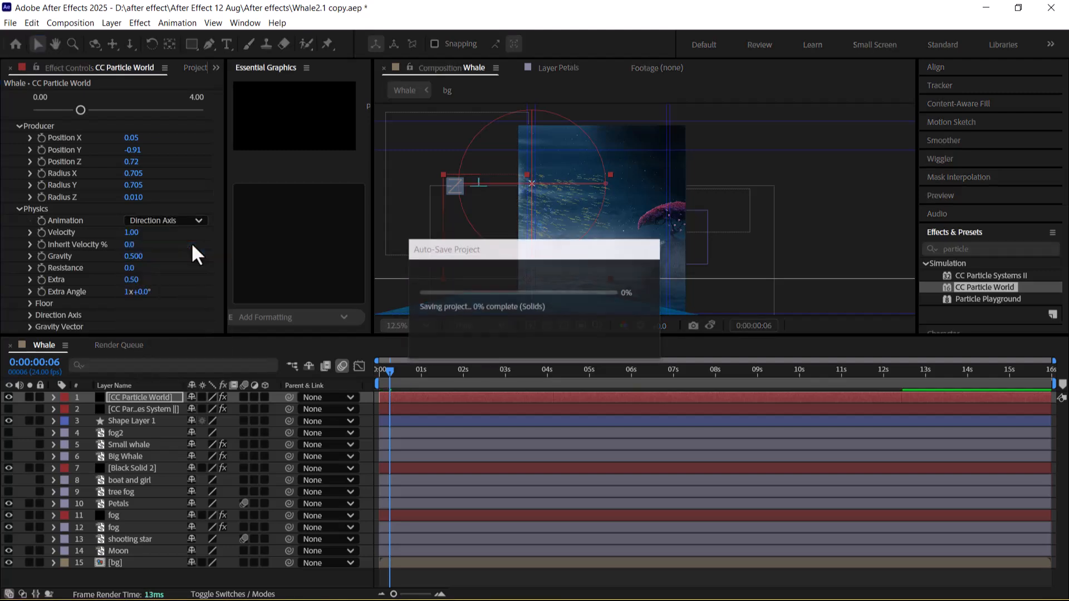
pyautogui.press('space')
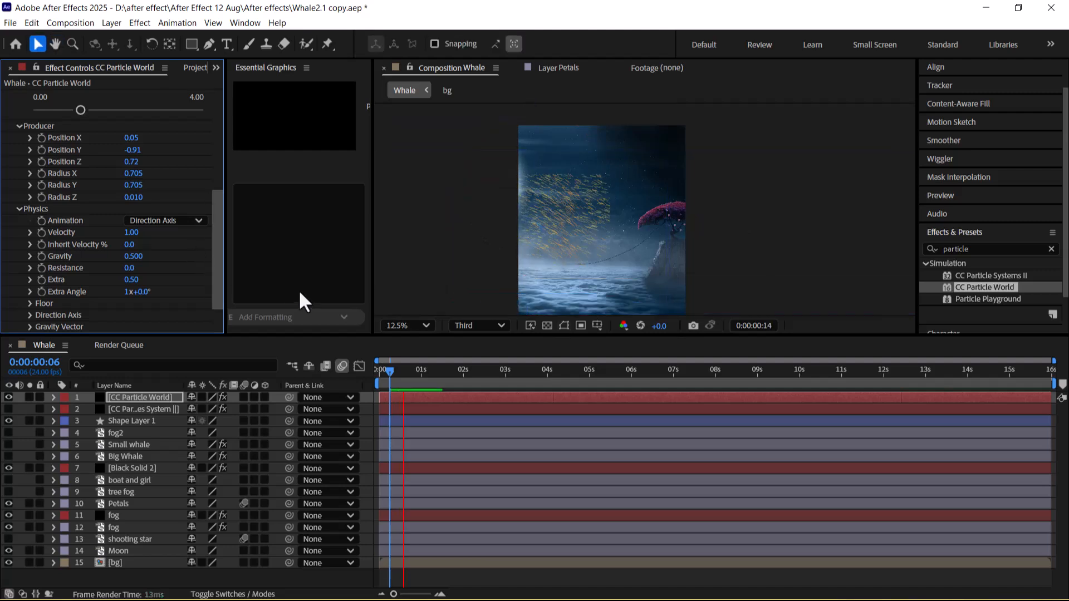
pyautogui.press('space')
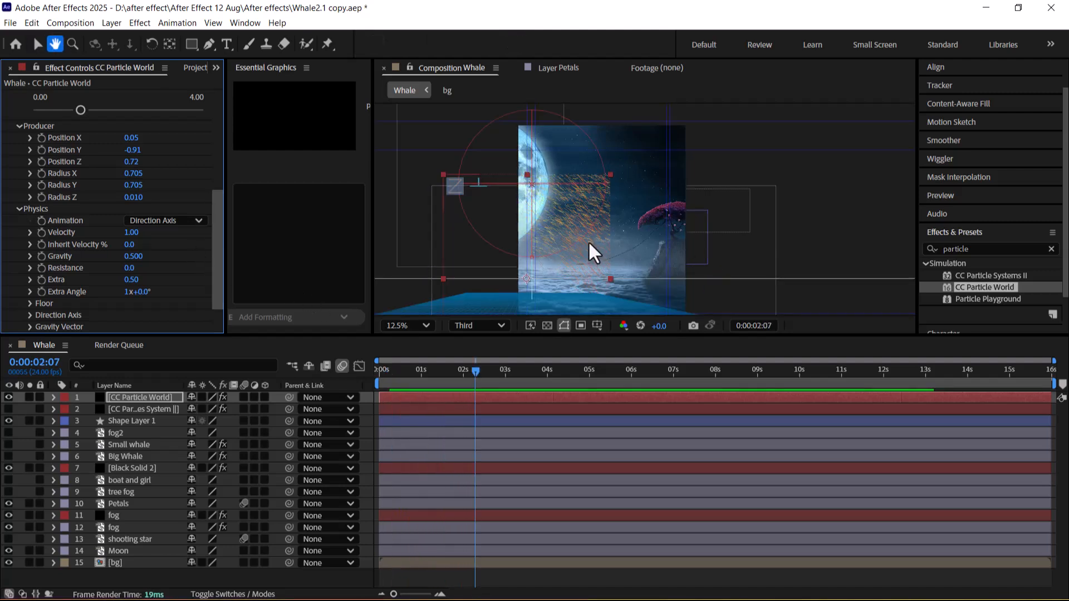
# Move the particle layer back up over the tree side of the composition and preview it up to 0:00:04:04
pyautogui.moveTo(587, 260); pyautogui.dragTo(655, 208)
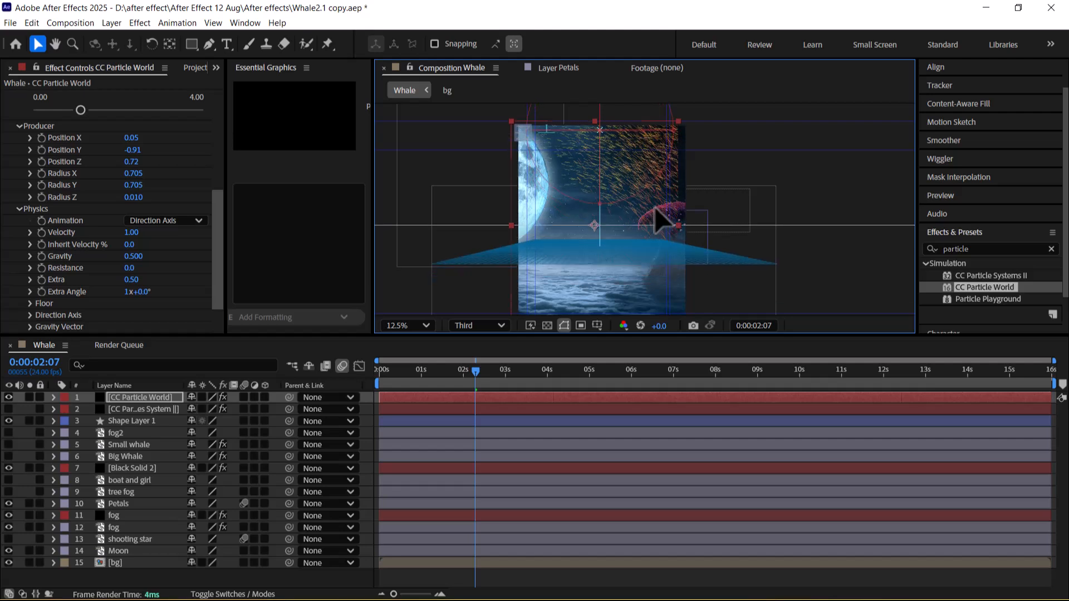
pyautogui.press('space')
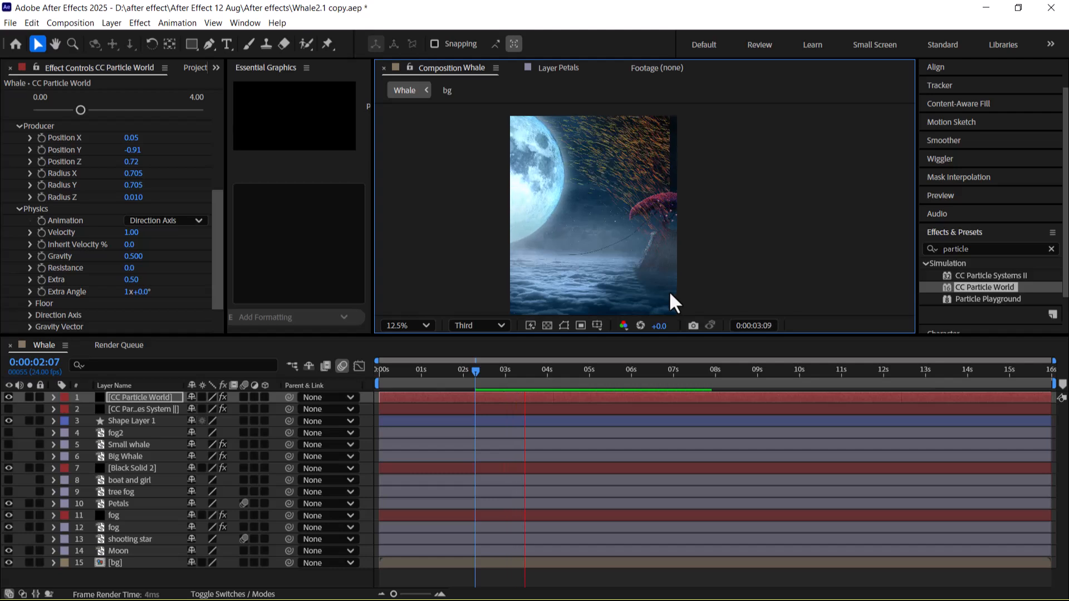
pyautogui.press('space')
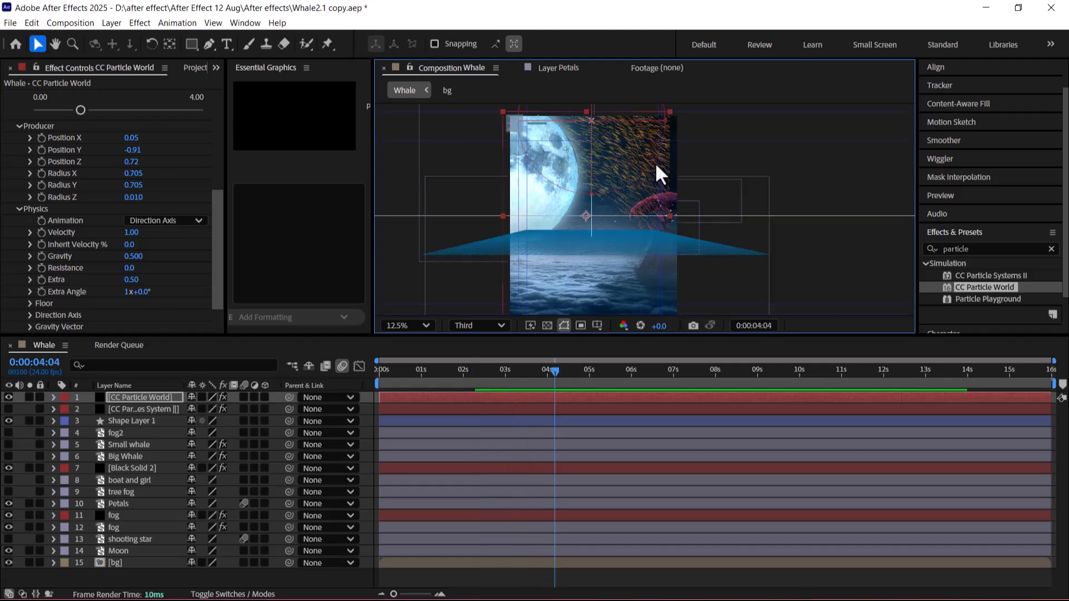
# Align the particle layer with the composition's side edges and set the Producer's Position X to -0.72 and Position Y to -0.29
pyautogui.moveTo(649, 188); pyautogui.dragTo(656, 188)
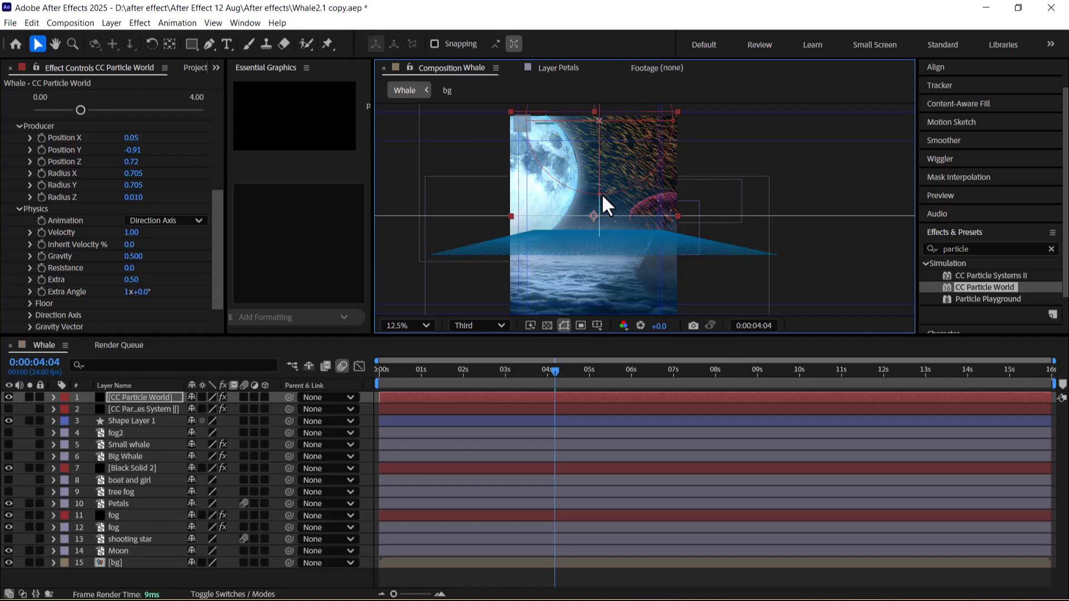
pyautogui.moveTo(133, 137); pyautogui.dragTo(156, 132)
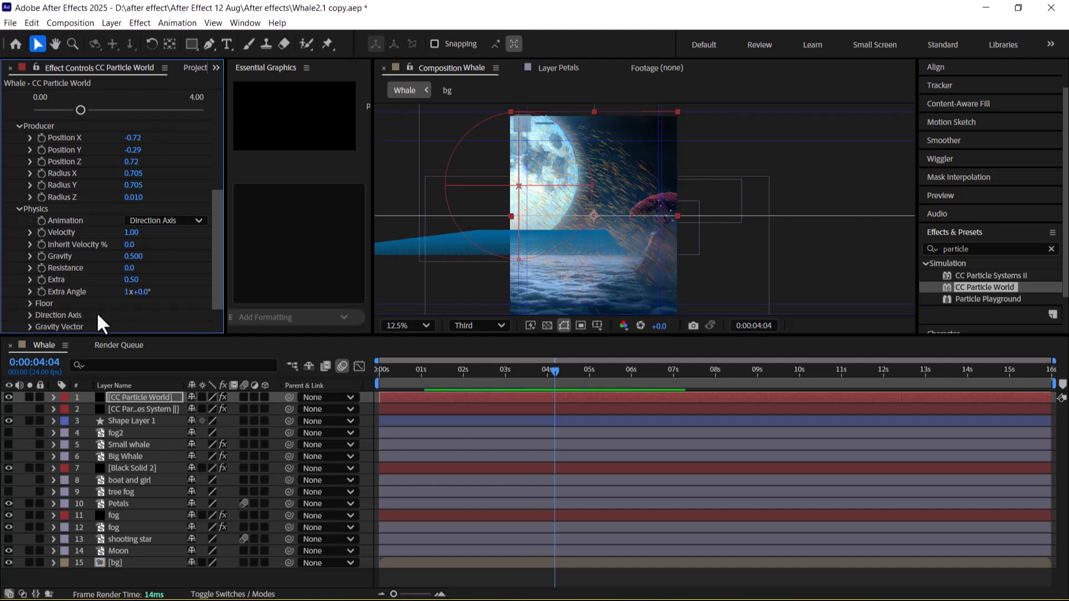
# Sample light blue tones from the moon for the particles' Birth Color and Death Color
pyautogui.scroll(-1, 67, 314)
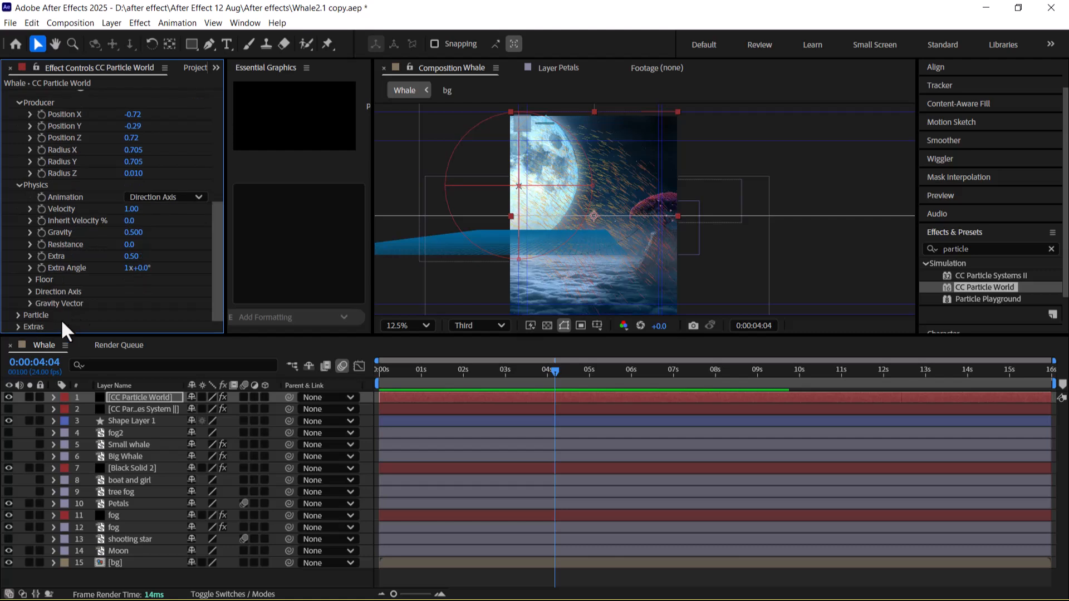
pyautogui.click(19, 315)
pyautogui.scroll(-5, 179, 316)
pyautogui.click(149, 279)
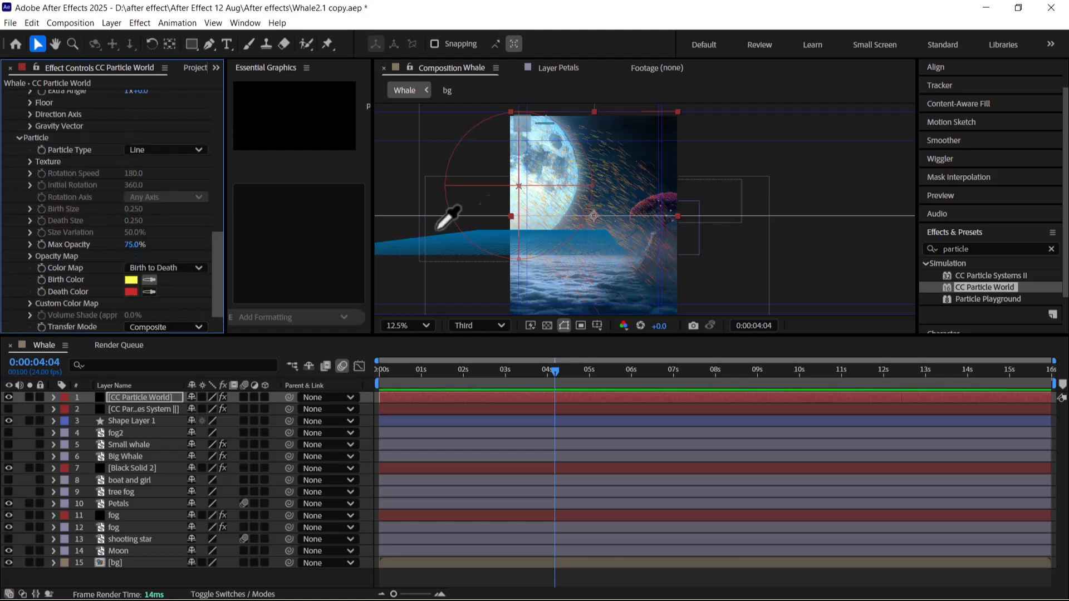
pyautogui.click(559, 132)
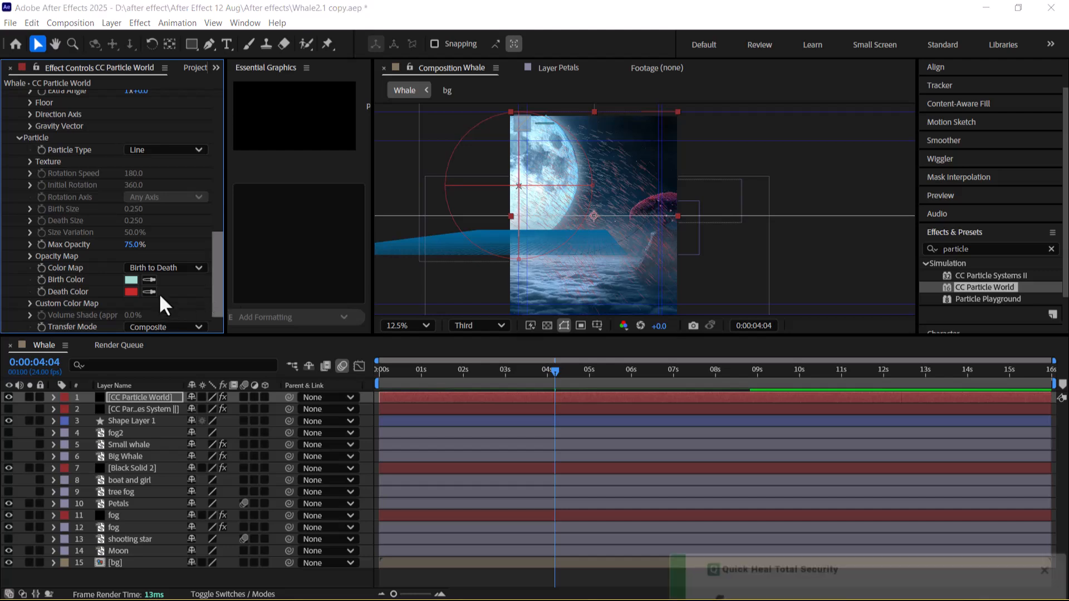
pyautogui.click(153, 291)
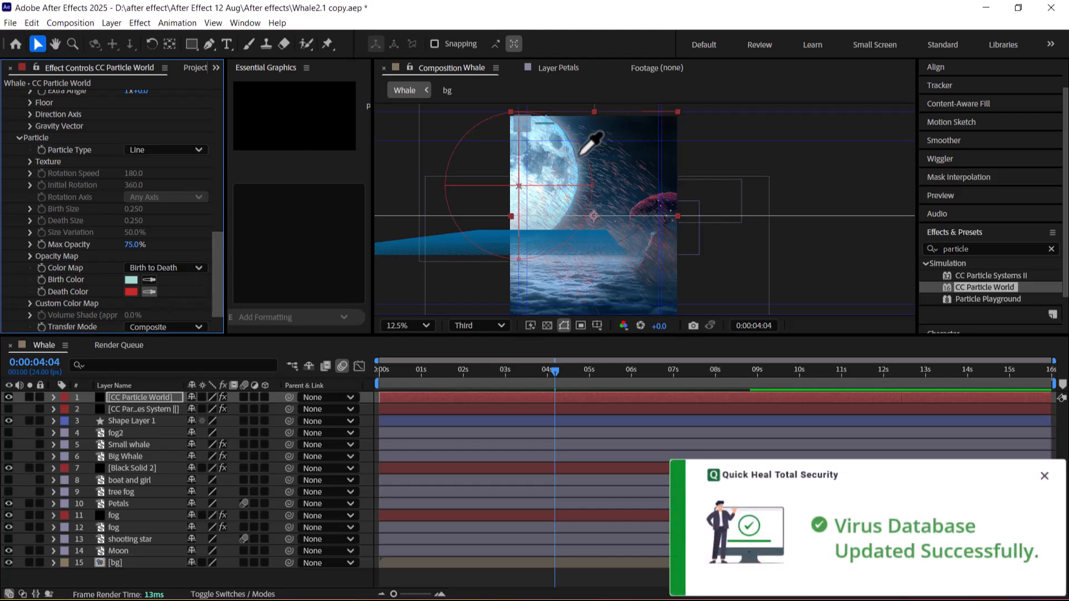
pyautogui.click(560, 133)
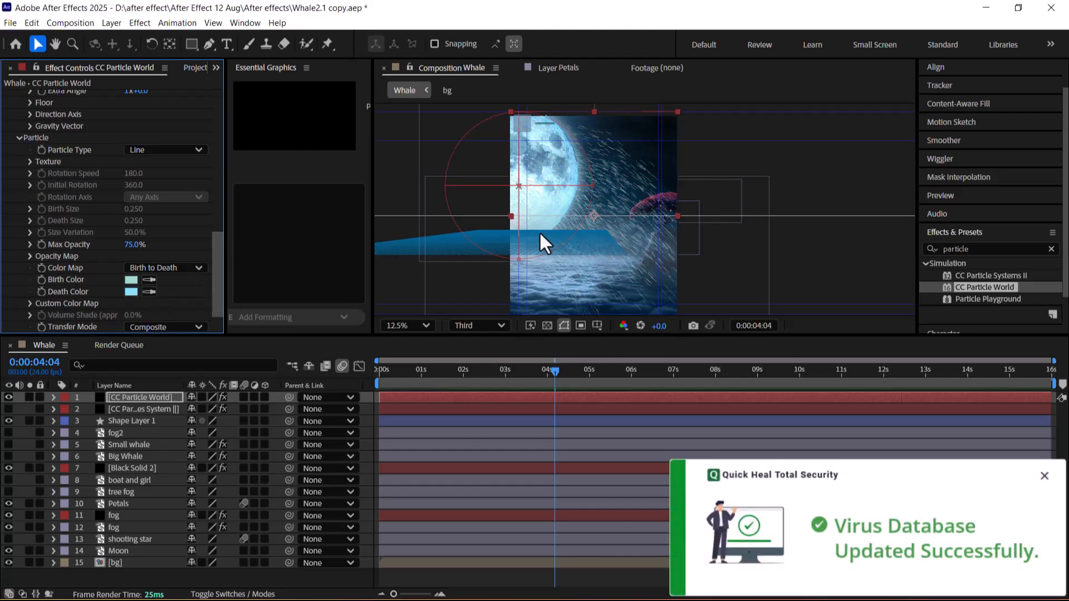
# Dismiss the antivirus notification and search the effects and presets for "melt"
pyautogui.click(1045, 476)
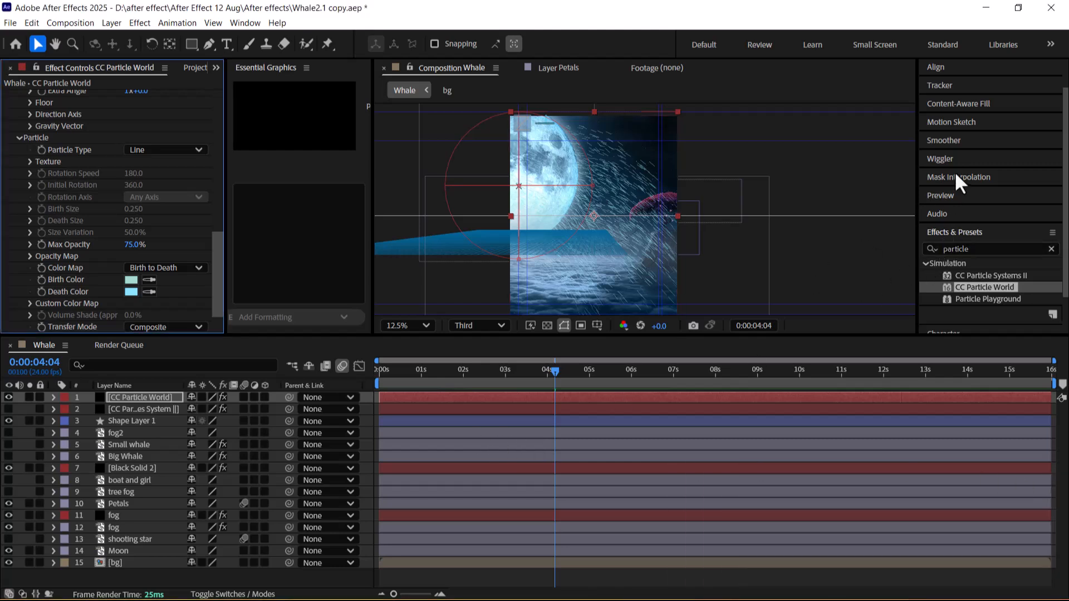
pyautogui.click(921, 248)
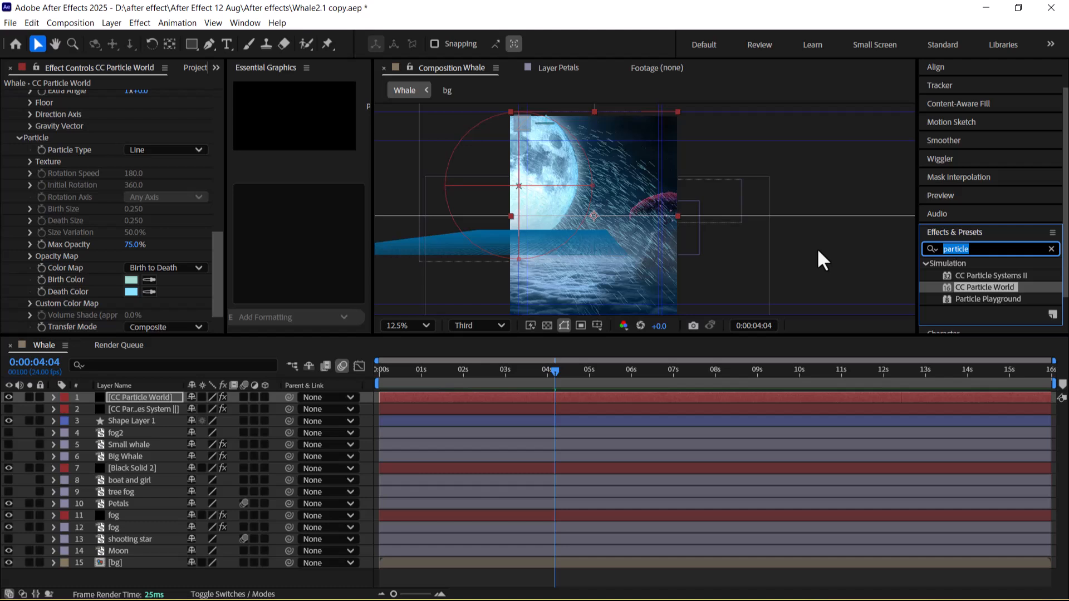
pyautogui.write('melt')
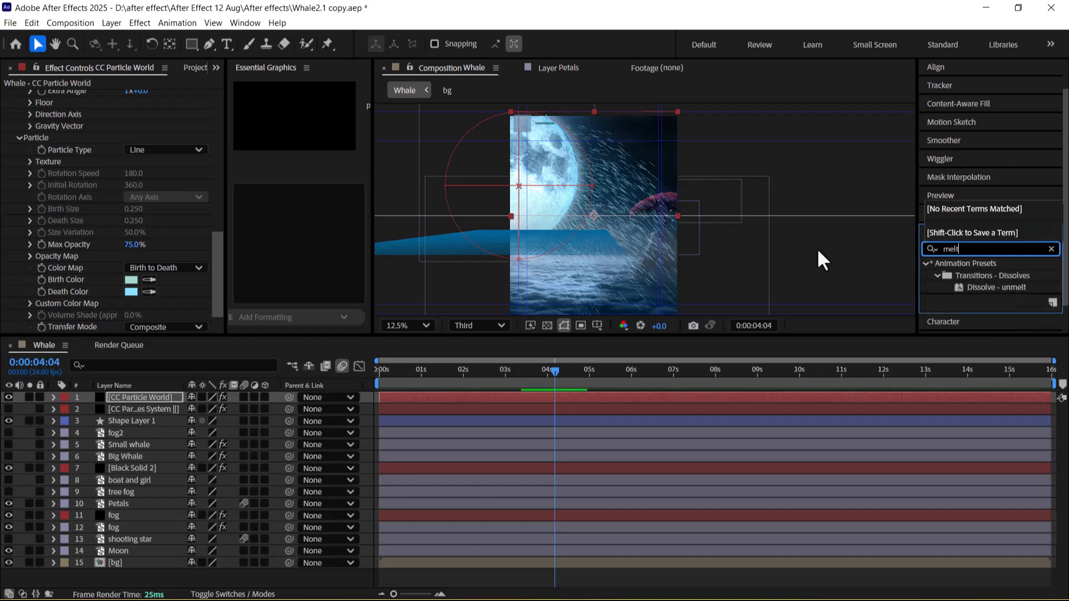
pyautogui.click(1008, 270)
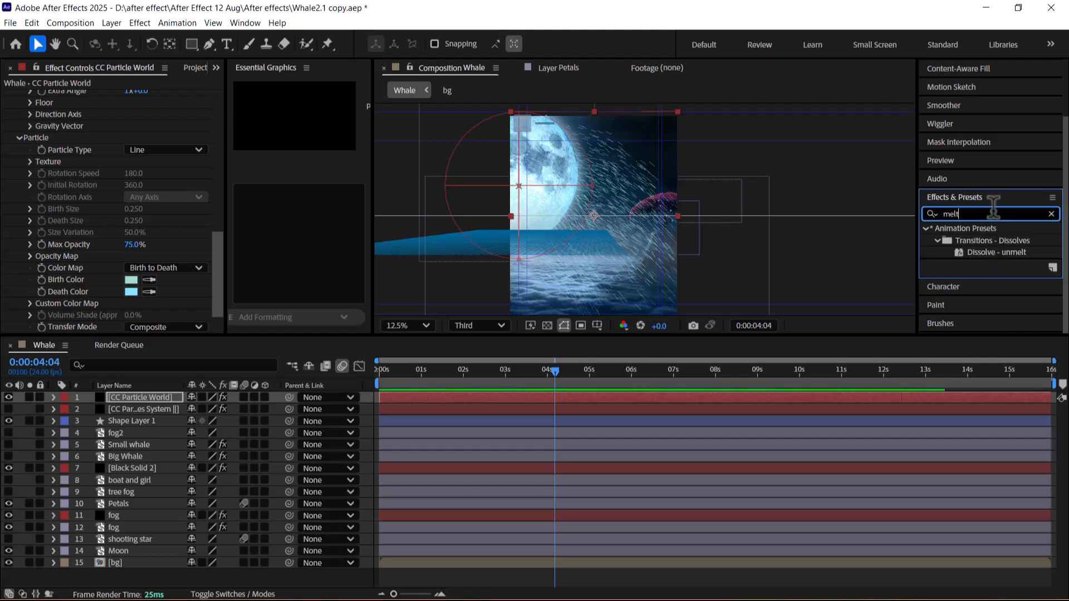
pyautogui.moveTo(976, 214); pyautogui.dragTo(918, 214)
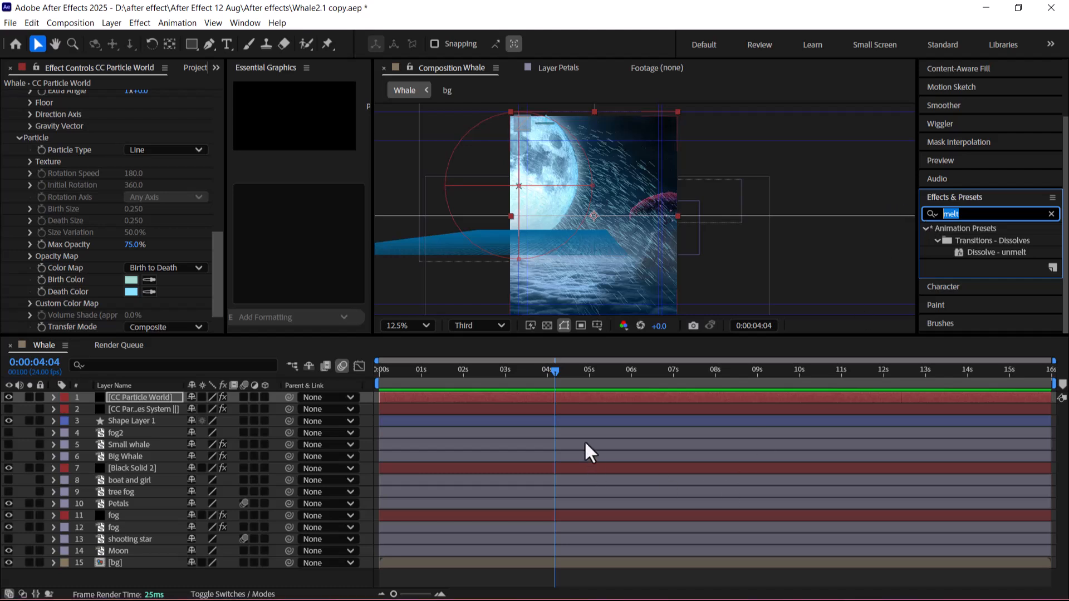
# Scrub to 0:00:05:18 and toggle the Moon layer's visibility off and back on to check the frame without it
pyautogui.moveTo(555, 376); pyautogui.dragTo(620, 365)
pyautogui.click(140, 551)
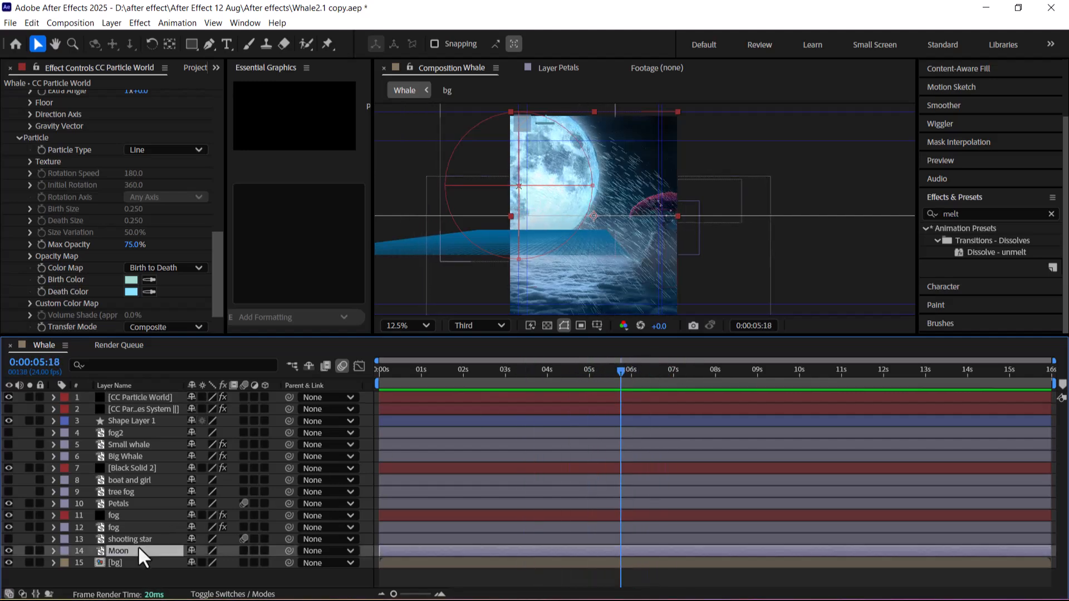
pyautogui.click(8, 551)
pyautogui.click(8, 552)
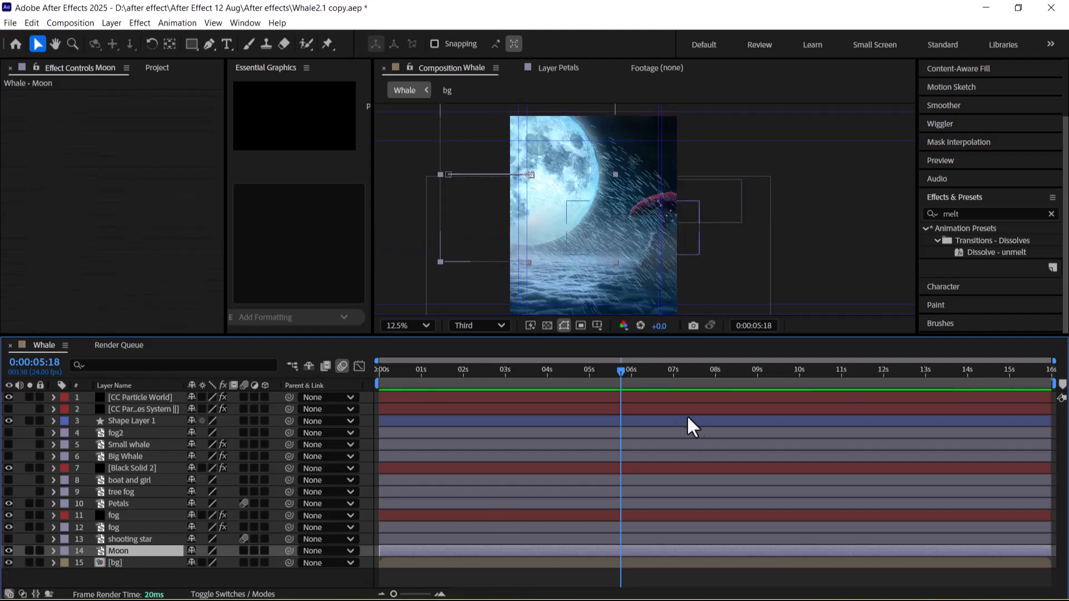
# Start an Opacity animation on the Moon layer with a 100% keyframe at 0:00:06:23
pyautogui.moveTo(619, 373); pyautogui.dragTo(671, 372)
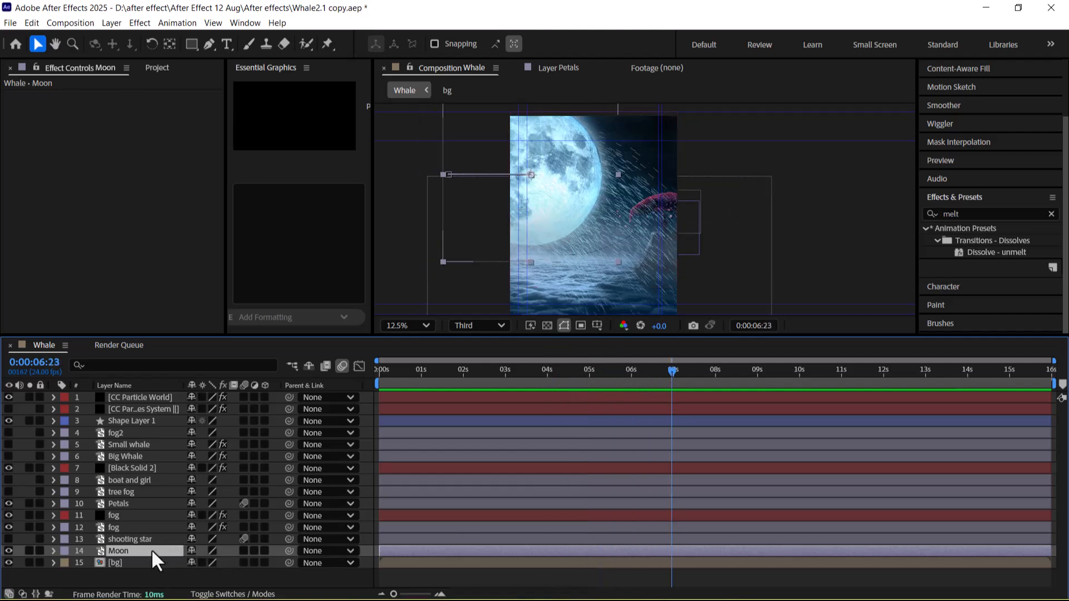
pyautogui.scroll(3, 999, 134)
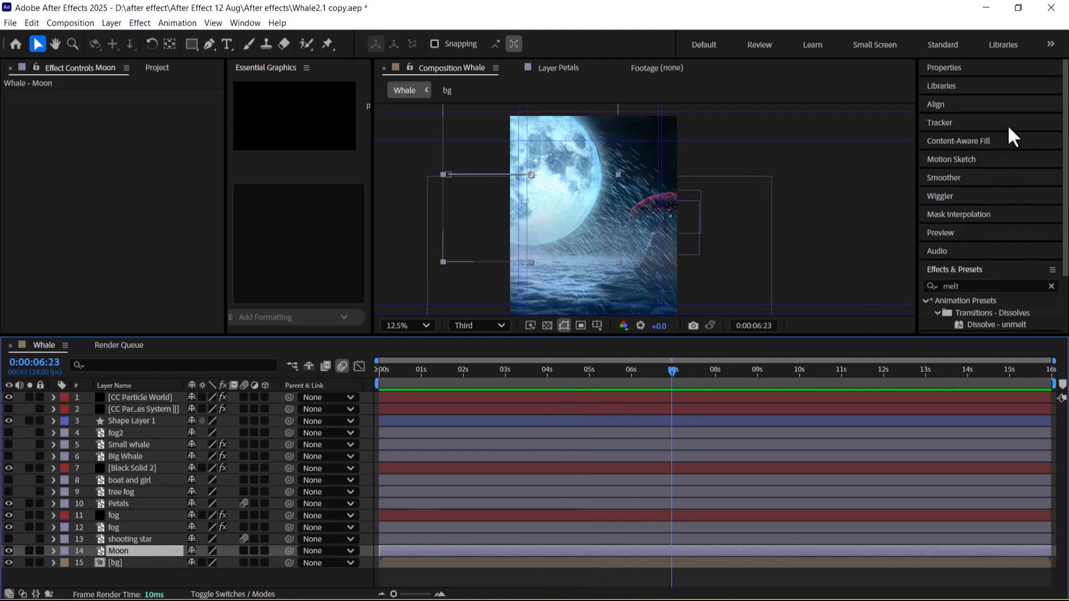
pyautogui.click(948, 67)
pyautogui.click(123, 552)
pyautogui.click(944, 70)
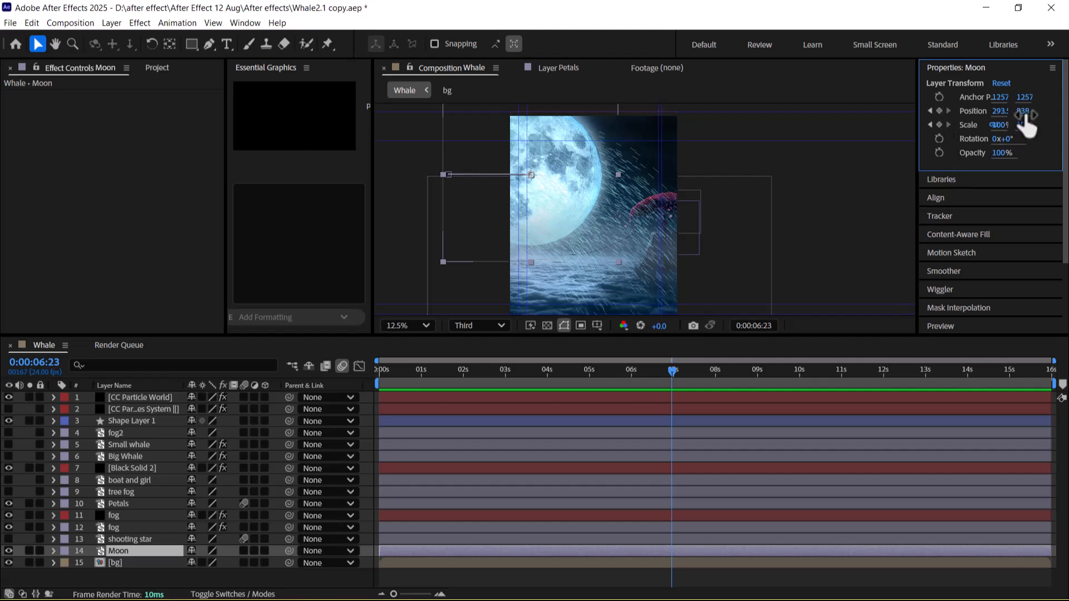
pyautogui.click(1049, 106)
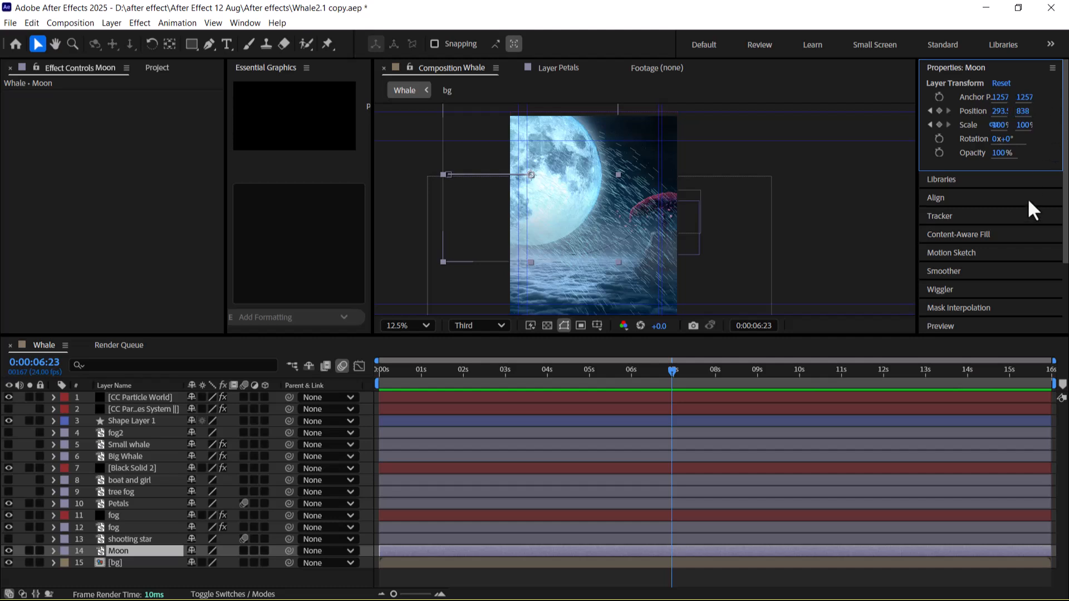
pyautogui.click(940, 153)
# Fade out the Moon layer by setting its Opacity to 0% at 0:00:07:12
pyautogui.moveTo(673, 369); pyautogui.dragTo(700, 370)
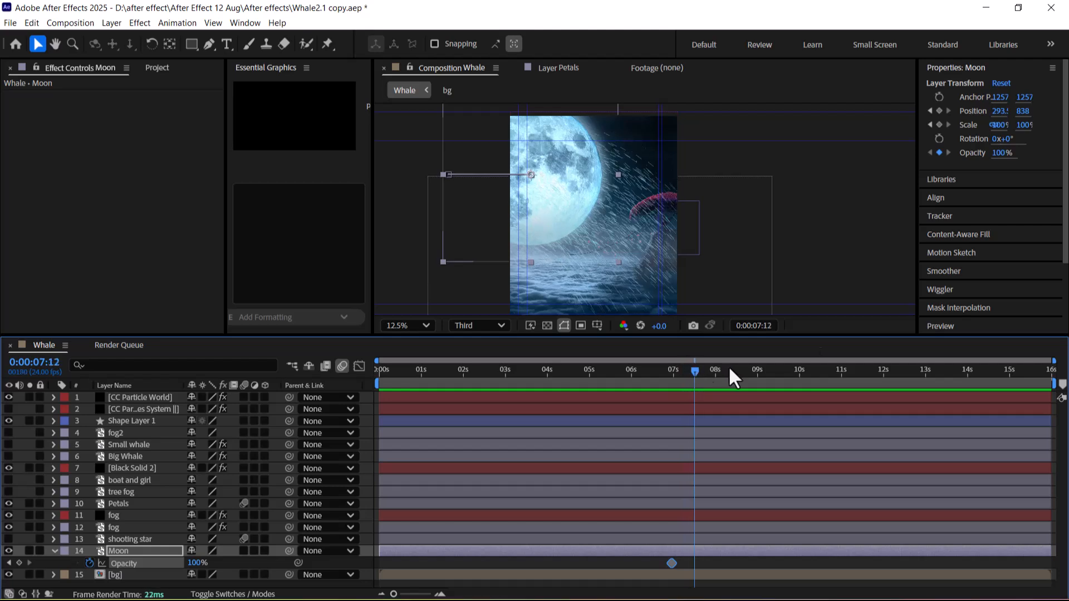
pyautogui.click(1000, 153)
pyautogui.write('1')
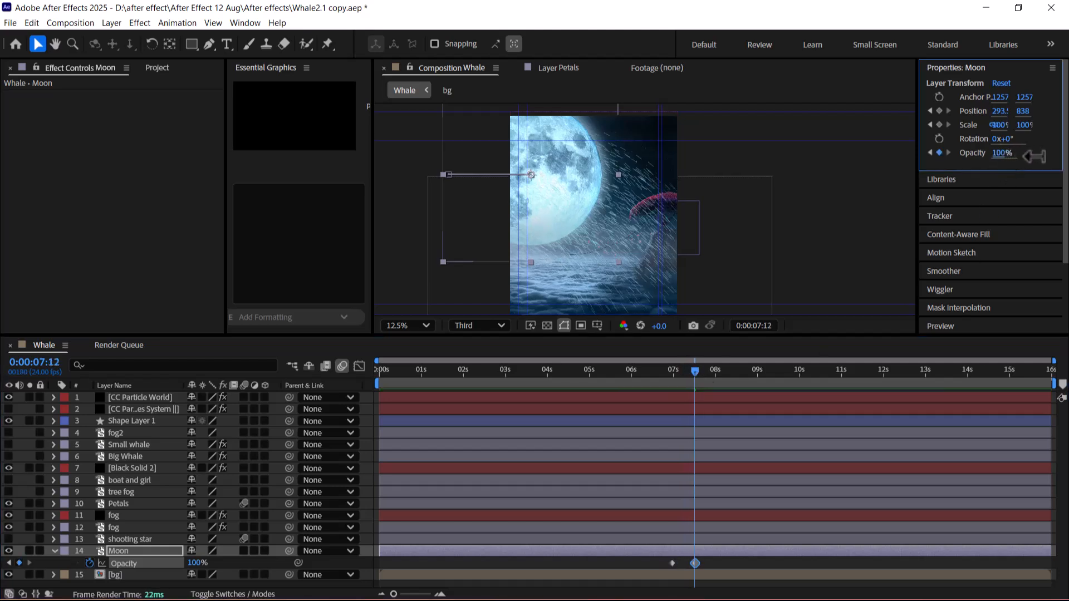
pyautogui.press('Return')
pyautogui.moveTo(954, 156); pyautogui.dragTo(947, 155)
# Preview the moon's fade-out from 0:00:05:22 and scrub between the two Opacity keyframes
pyautogui.moveTo(695, 370); pyautogui.dragTo(627, 370)
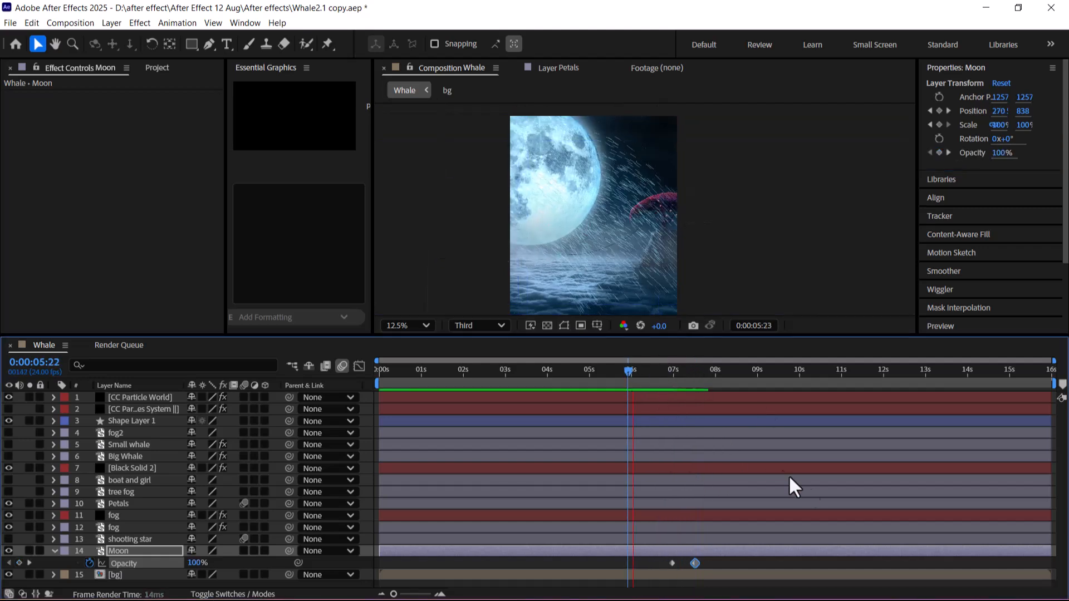
pyautogui.press('space')
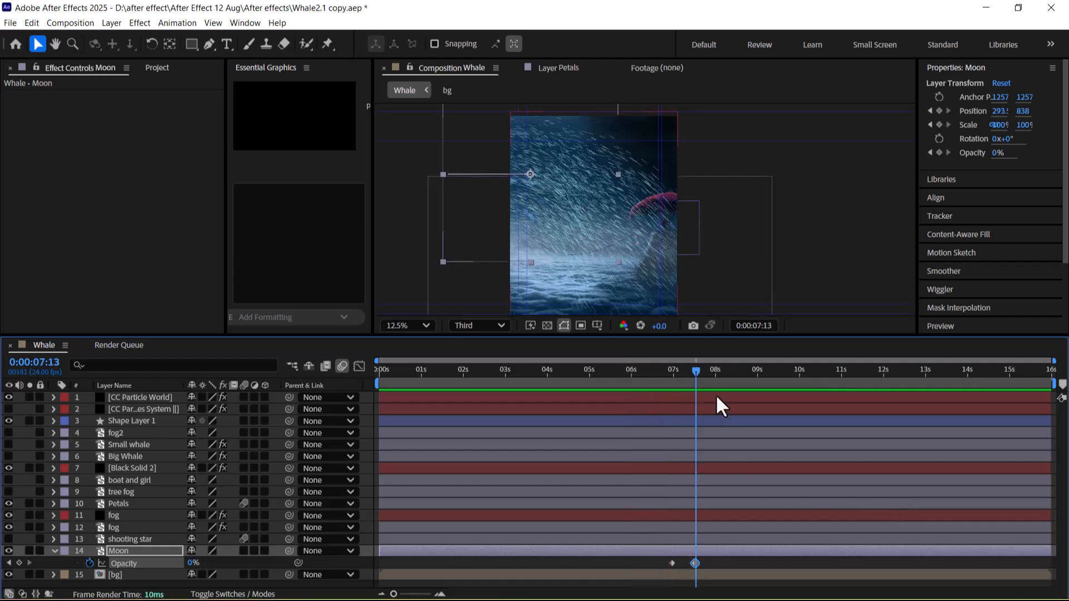
pyautogui.moveTo(697, 370)
pyautogui.mouseDown()
pyautogui.moveTo(670, 370)
pyautogui.moveTo(687, 373)
pyautogui.moveTo(677, 378)
pyautogui.mouseUp()
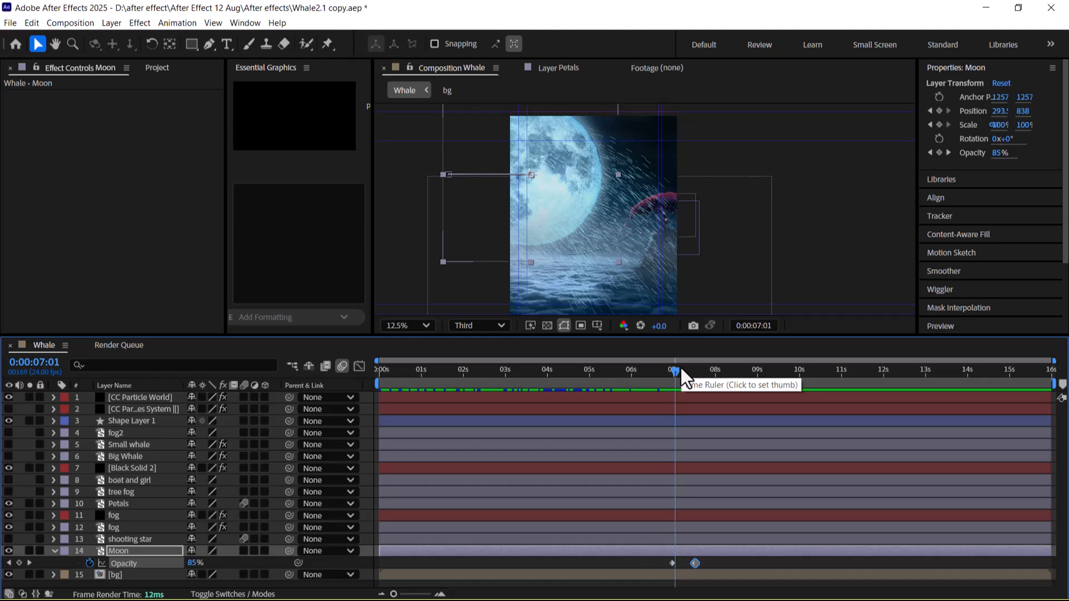
pyautogui.moveTo(686, 381)
pyautogui.mouseDown()
pyautogui.moveTo(651, 379)
pyautogui.moveTo(693, 382)
pyautogui.mouseUp()
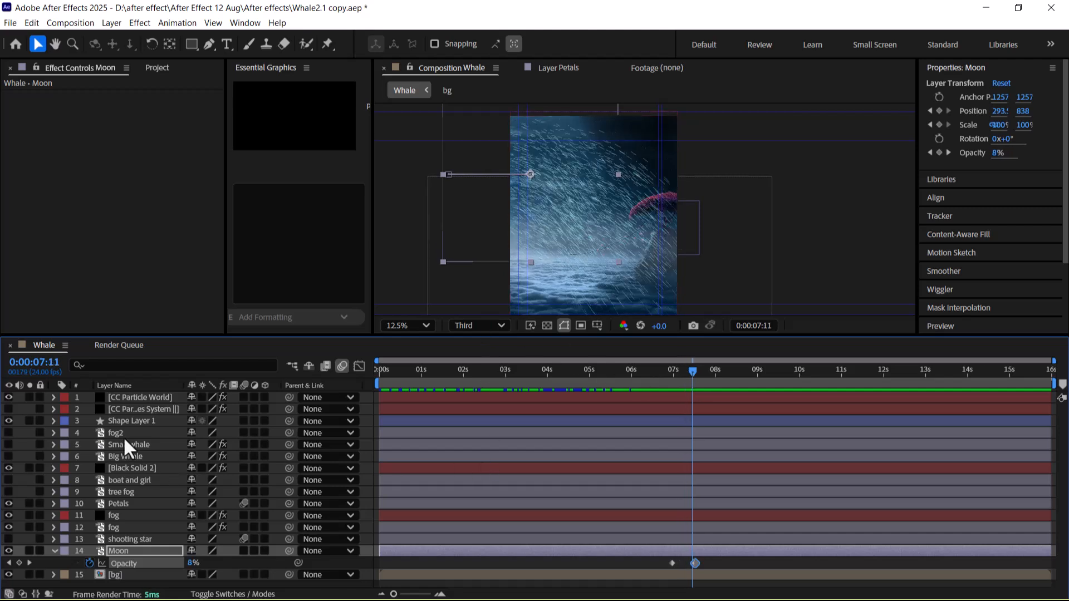
# Try Cone Axis as the top CC Particle World layer's Physics Animation across the moon's fade, and settle on Viscouse
pyautogui.click(142, 400)
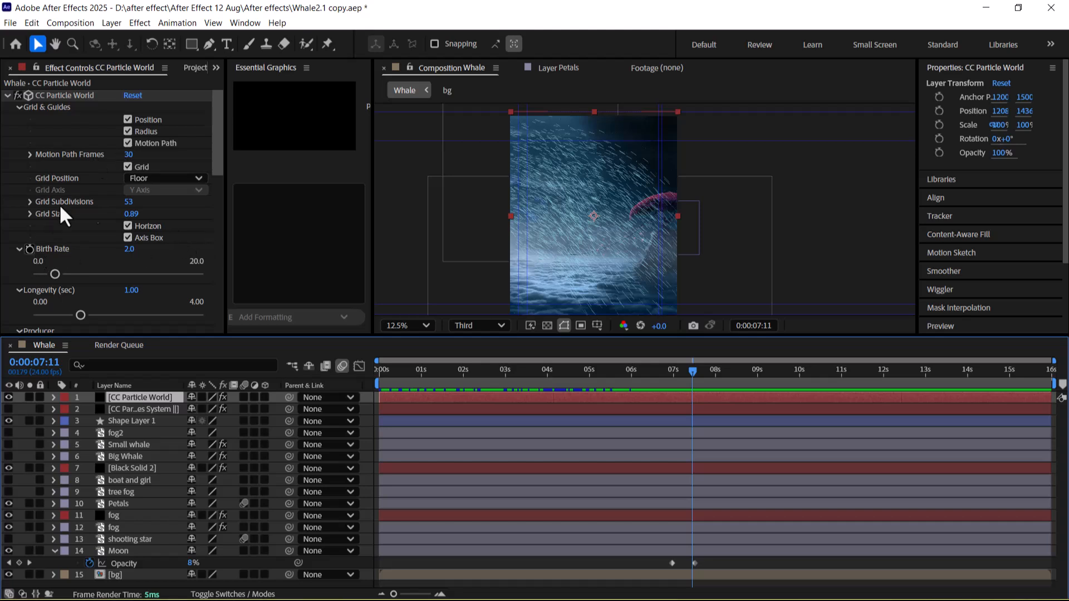
pyautogui.moveTo(692, 375); pyautogui.dragTo(672, 375)
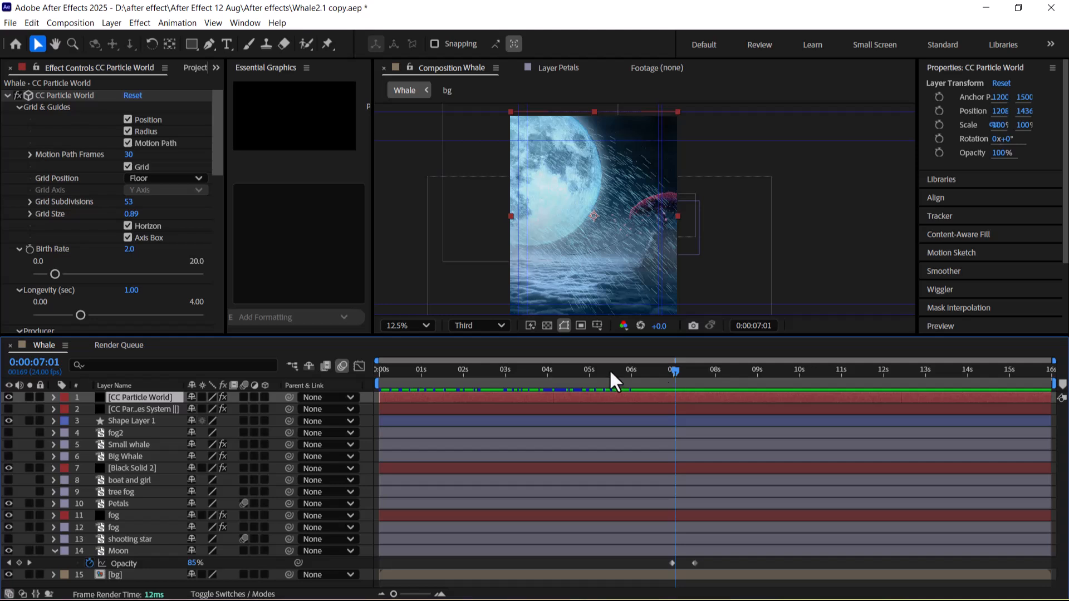
pyautogui.scroll(-7, 139, 242)
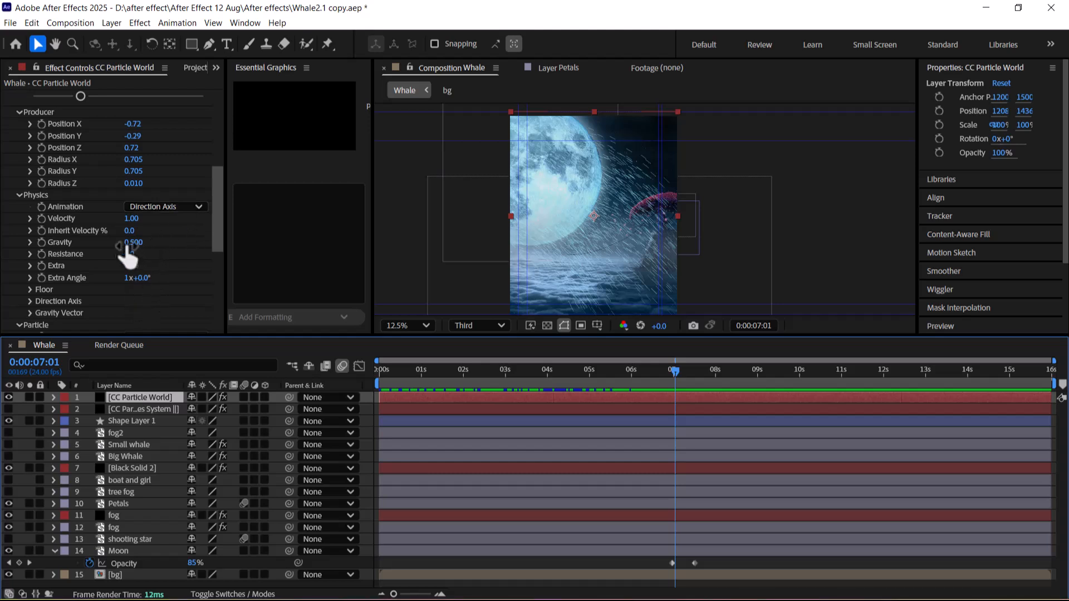
pyautogui.click(163, 207)
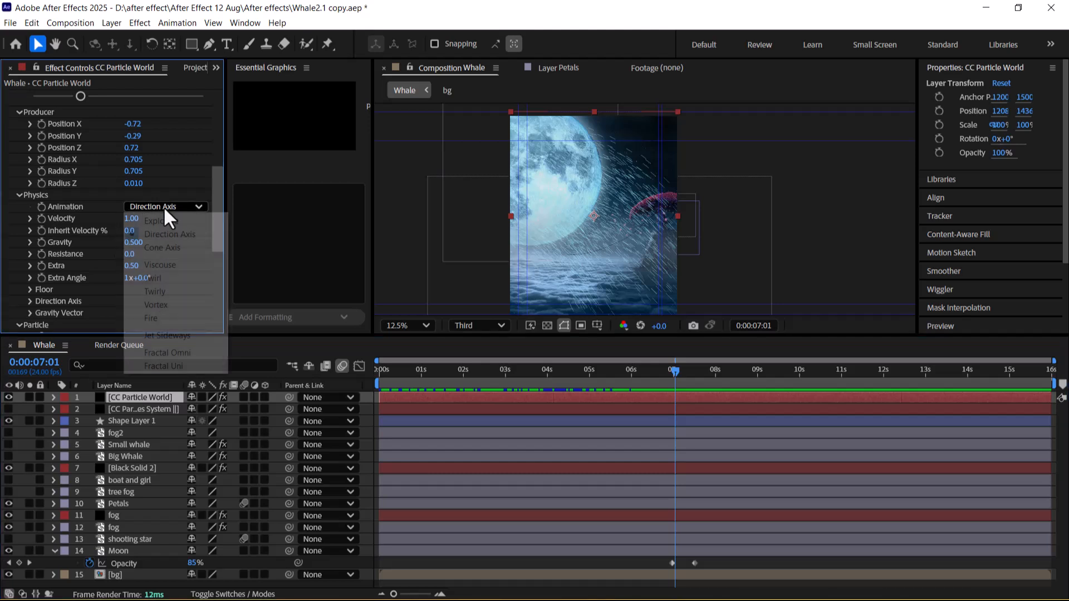
pyautogui.click(185, 250)
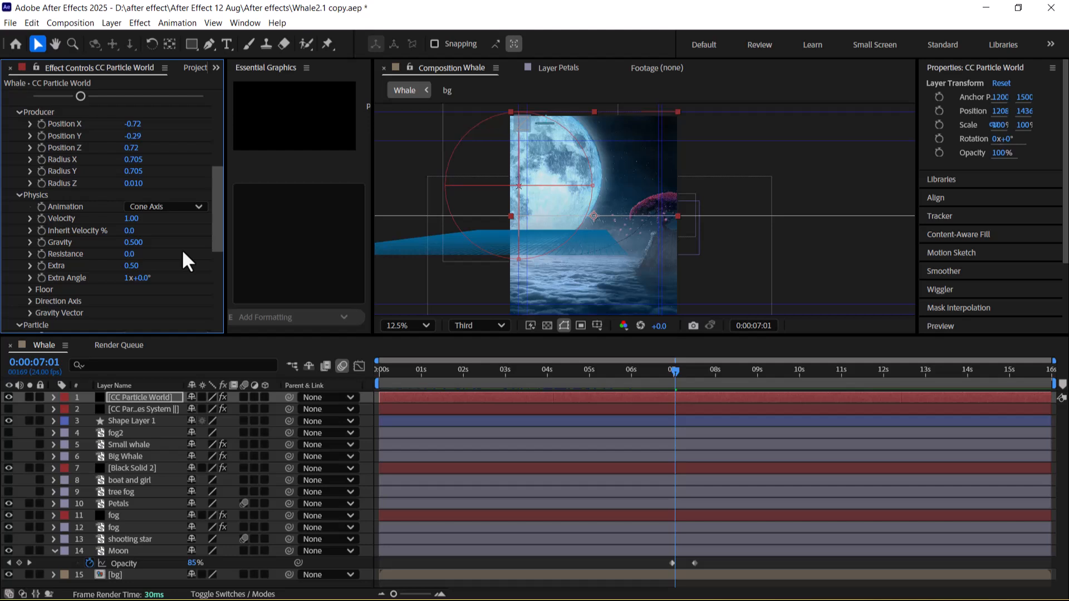
pyautogui.moveTo(677, 376); pyautogui.dragTo(709, 374)
pyautogui.click(174, 207)
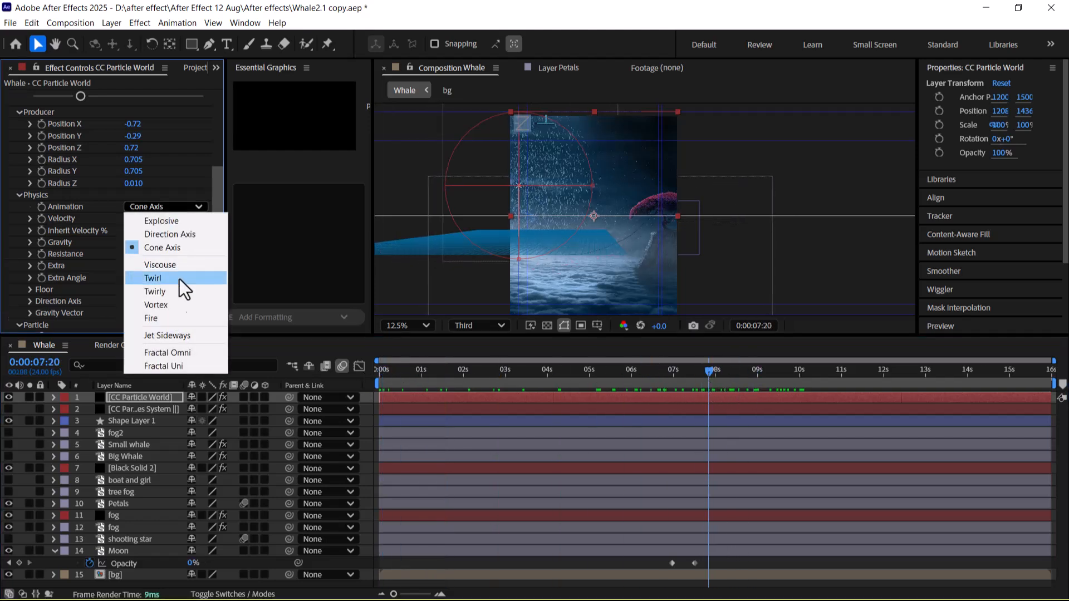
pyautogui.click(182, 270)
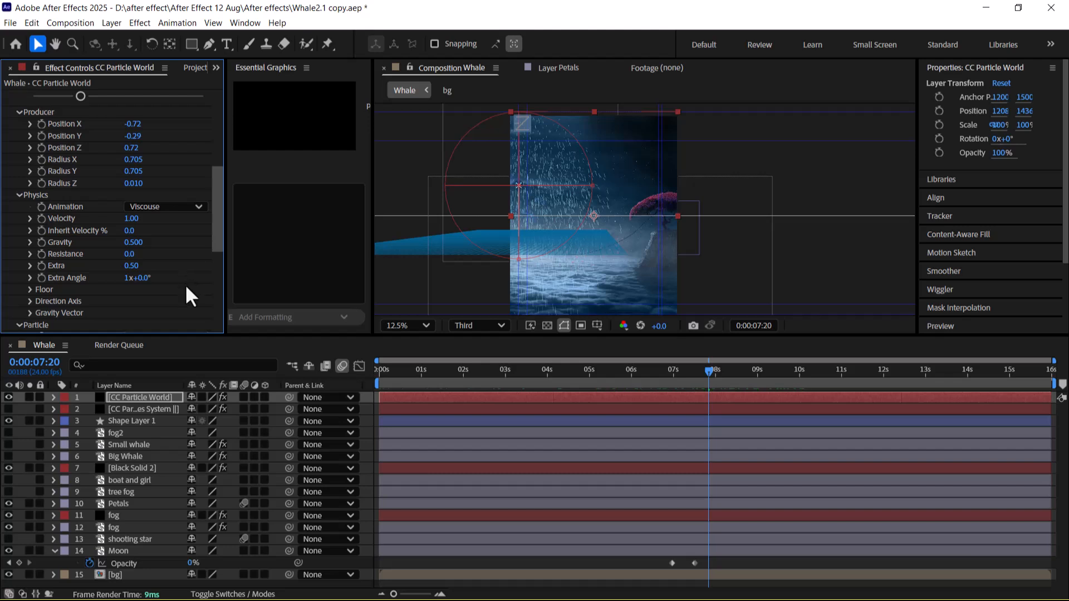
# Shift the particle layer horizontally to X 1112 and set the Producer's Position X to 0.09
pyautogui.moveTo(548, 167)
pyautogui.mouseDown()
pyautogui.moveTo(592, 174)
pyautogui.moveTo(539, 166)
pyautogui.mouseUp()
pyautogui.scroll(5, 139, 162)
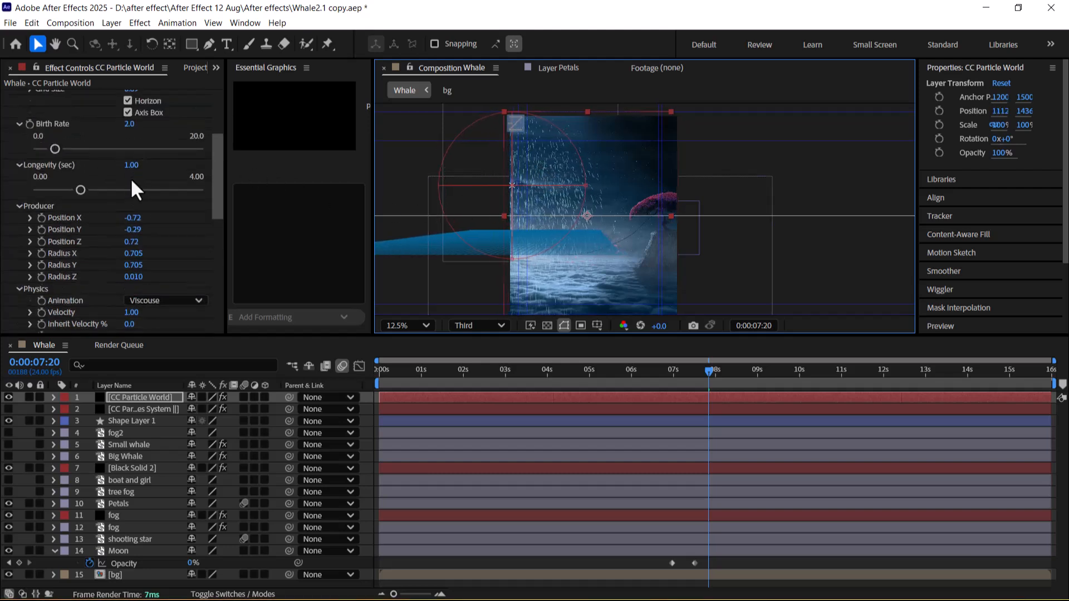
pyautogui.scroll(-5, 151, 212)
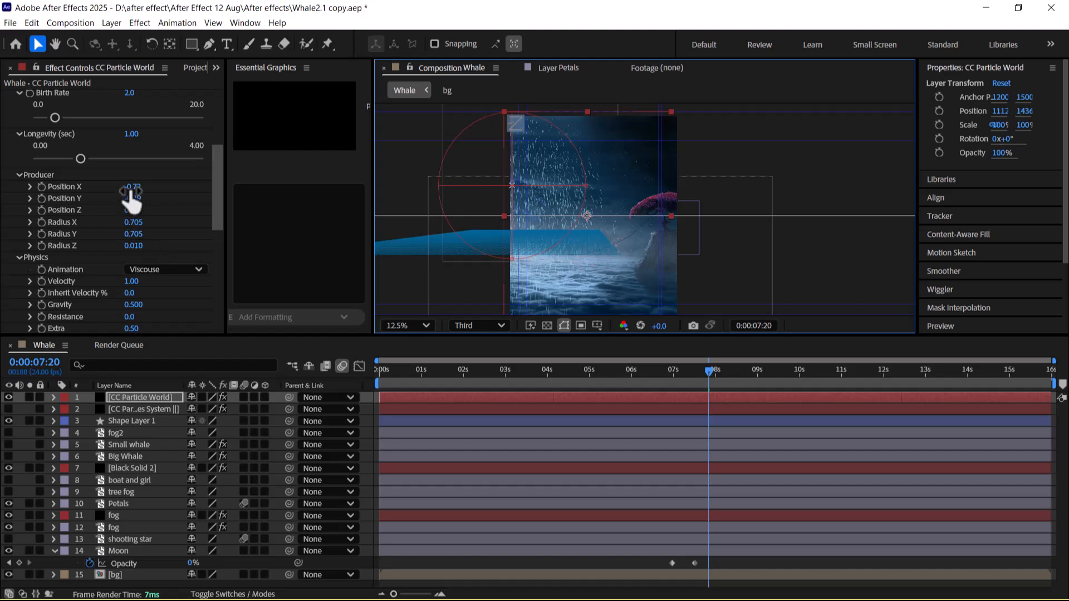
pyautogui.moveTo(132, 189); pyautogui.dragTo(158, 311)
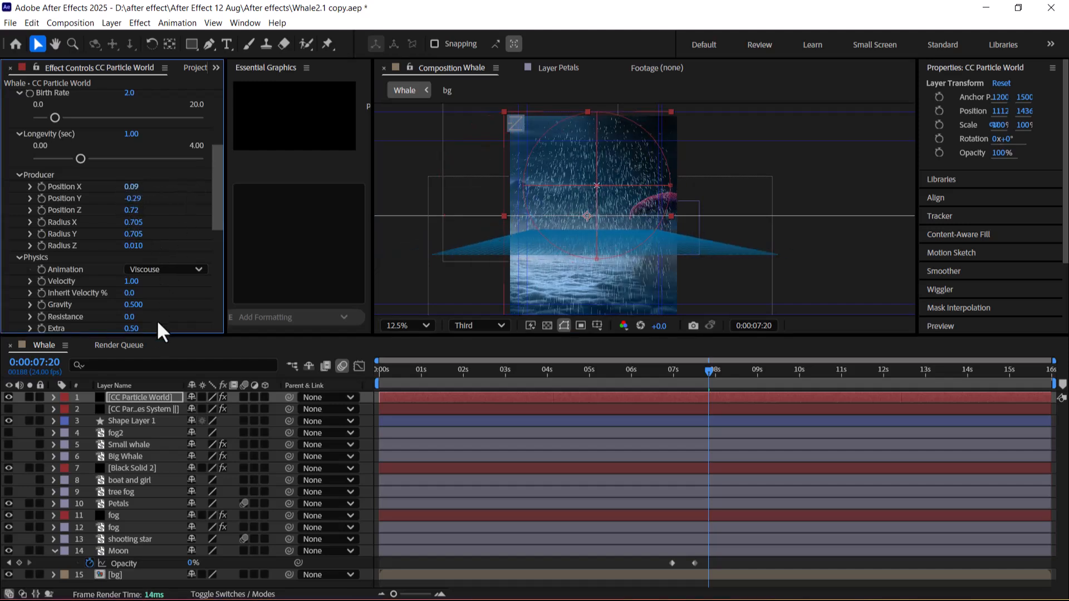
# Preview the particles at Velocity 5.98, set Inherit Velocity % to 63.0 and Velocity to 3.83, and scrub to 0:00:09:07
pyautogui.moveTo(132, 281); pyautogui.dragTo(480, 284)
pyautogui.press('space')
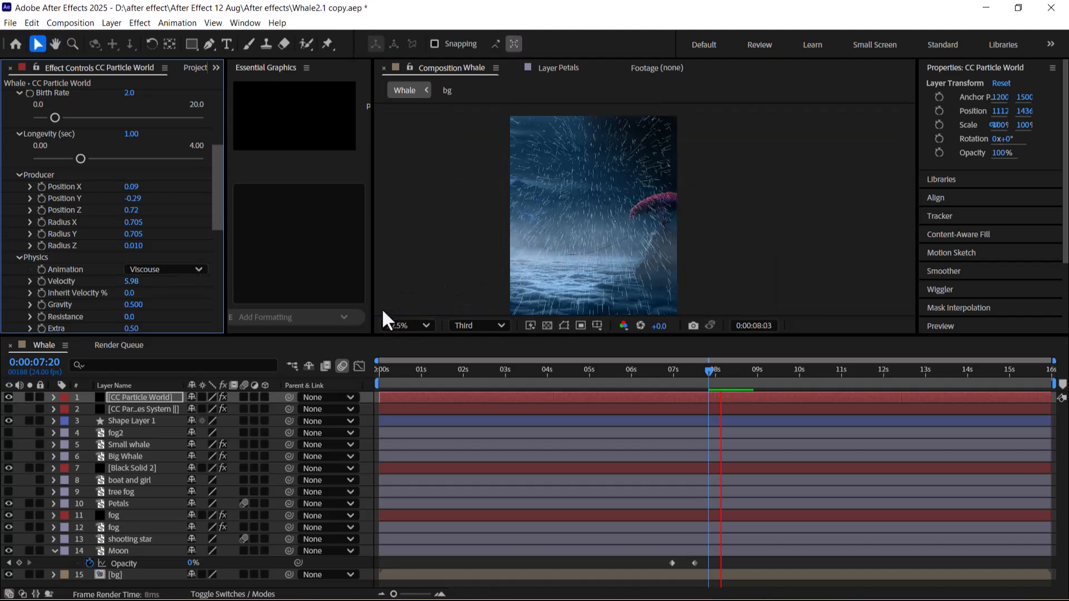
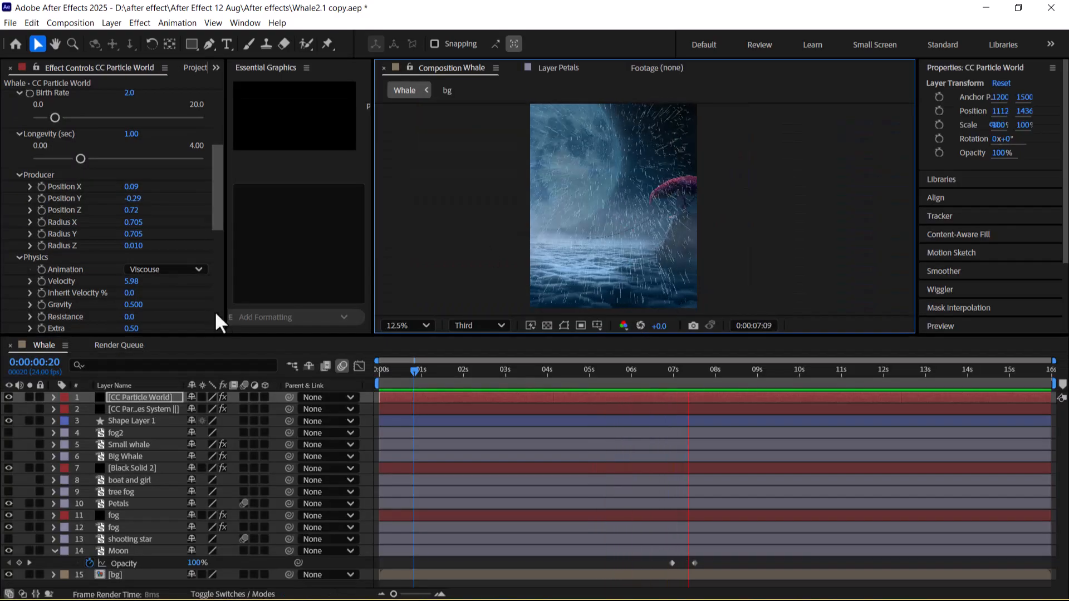
pyautogui.moveTo(152, 293); pyautogui.dragTo(231, 287)
pyautogui.moveTo(131, 281); pyautogui.dragTo(63, 283)
pyautogui.moveTo(133, 281); pyautogui.dragTo(94, 294)
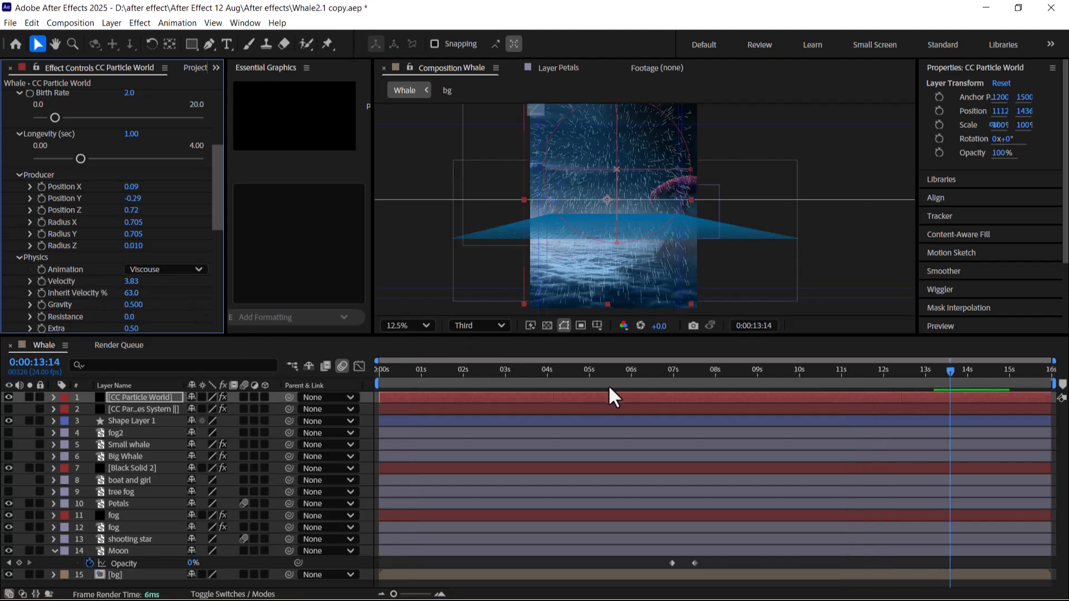
pyautogui.click(622, 372)
pyautogui.moveTo(661, 377); pyautogui.dragTo(770, 383)
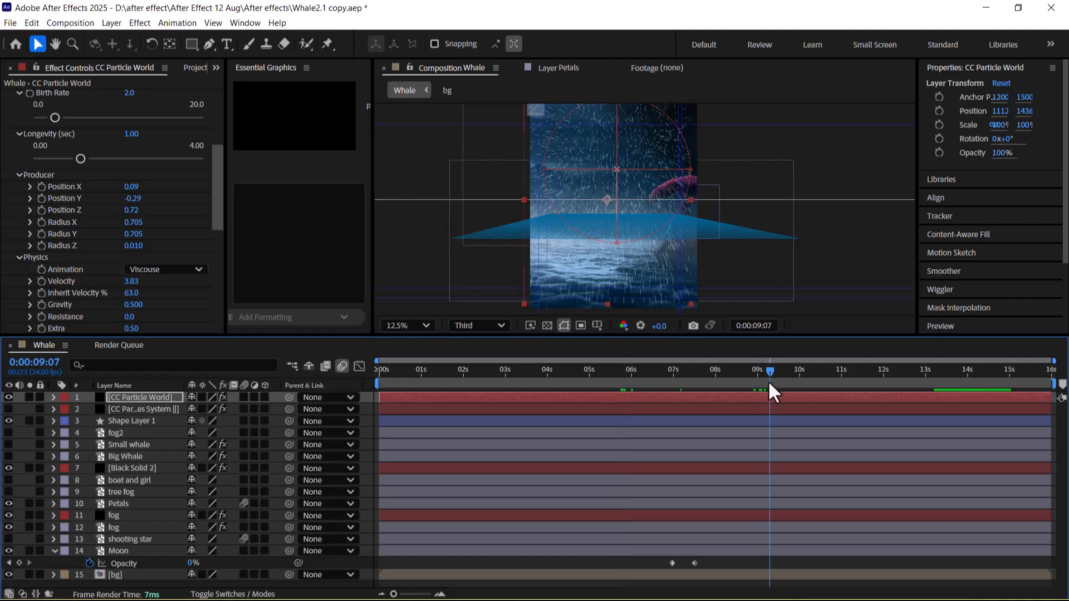
# Set the particles' Velocity to 0.31 and Gravity to 2.320, after previewing with Gravity at 2.620
pyautogui.moveTo(132, 282); pyautogui.dragTo(11, 281)
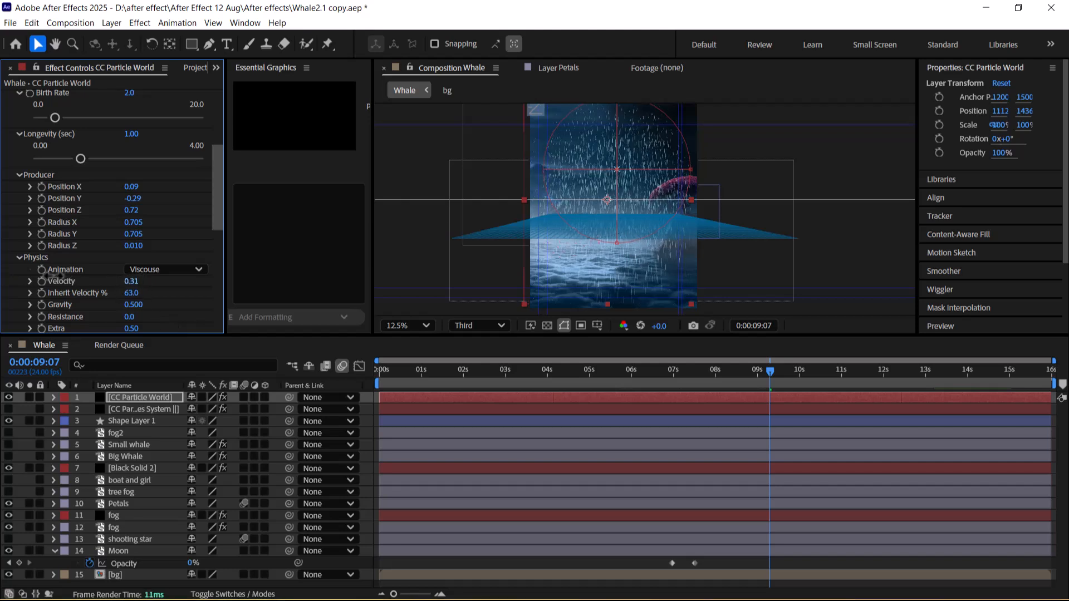
pyautogui.moveTo(136, 306)
pyautogui.mouseDown()
pyautogui.moveTo(270, 297)
pyautogui.moveTo(257, 297)
pyautogui.mouseUp()
pyautogui.press('space')
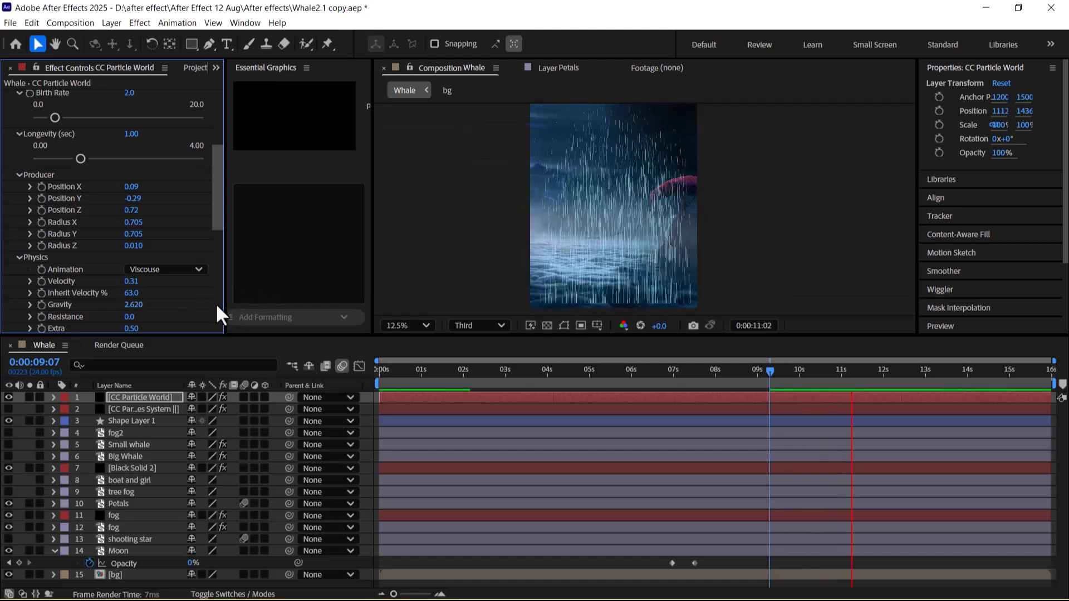
pyautogui.moveTo(132, 305)
pyautogui.mouseDown()
pyautogui.moveTo(103, 306)
pyautogui.moveTo(138, 304)
pyautogui.mouseUp()
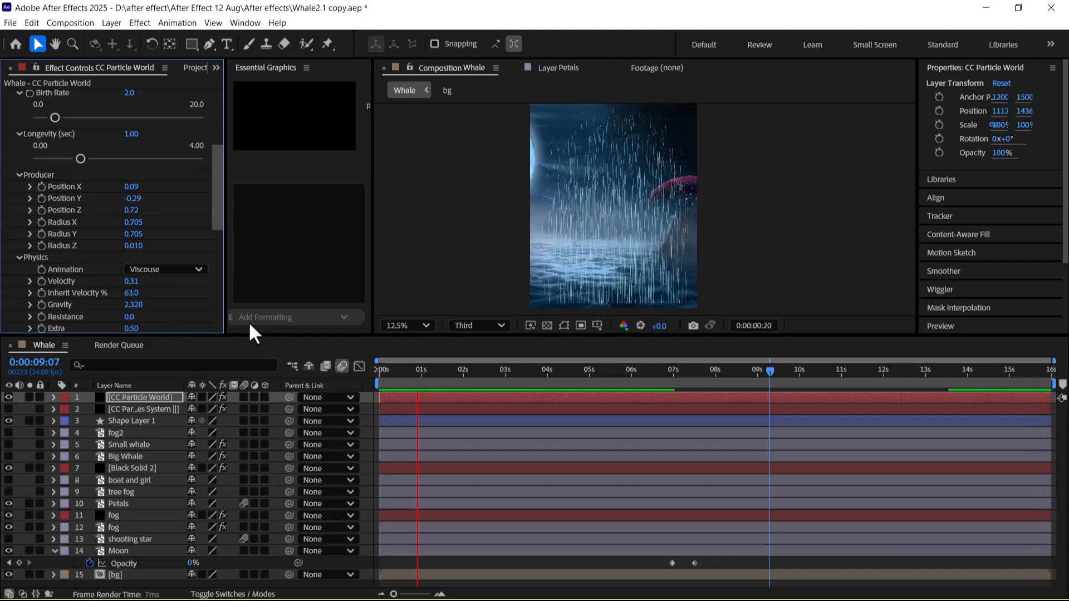
# Set the CC Particle World physics animation to Twirl and preview the rain
pyautogui.press('space')
pyautogui.click(167, 270)
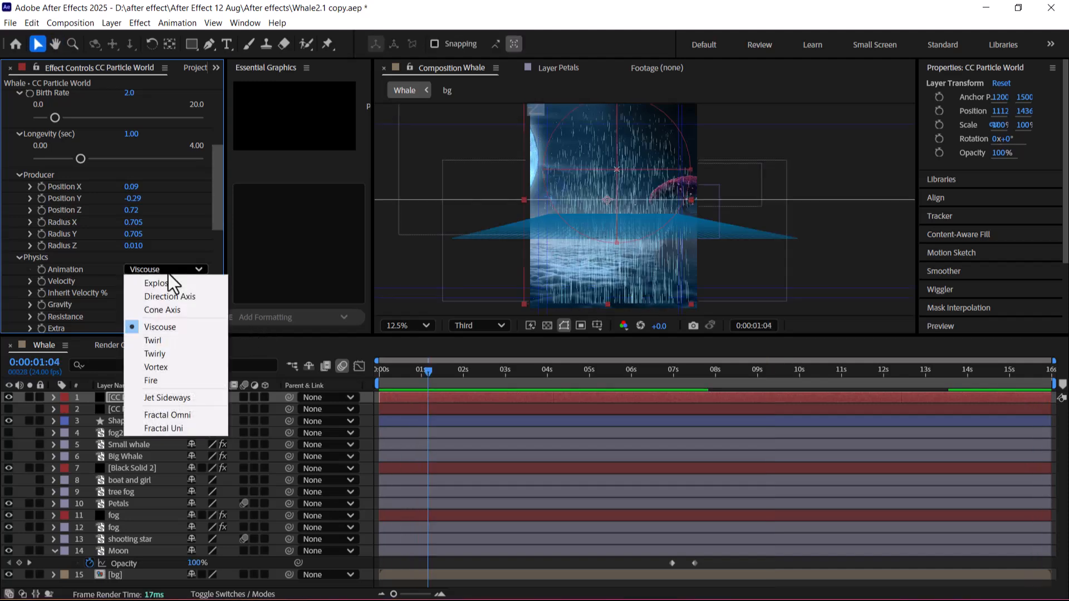
pyautogui.click(168, 272)
pyautogui.click(168, 272)
pyautogui.click(153, 340)
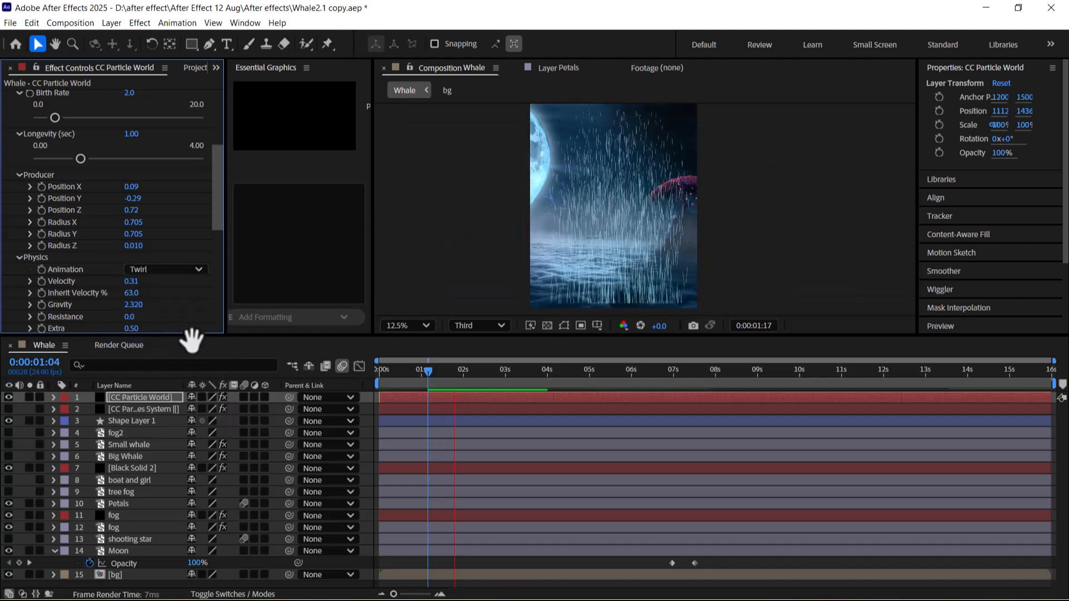
pyautogui.press('space')
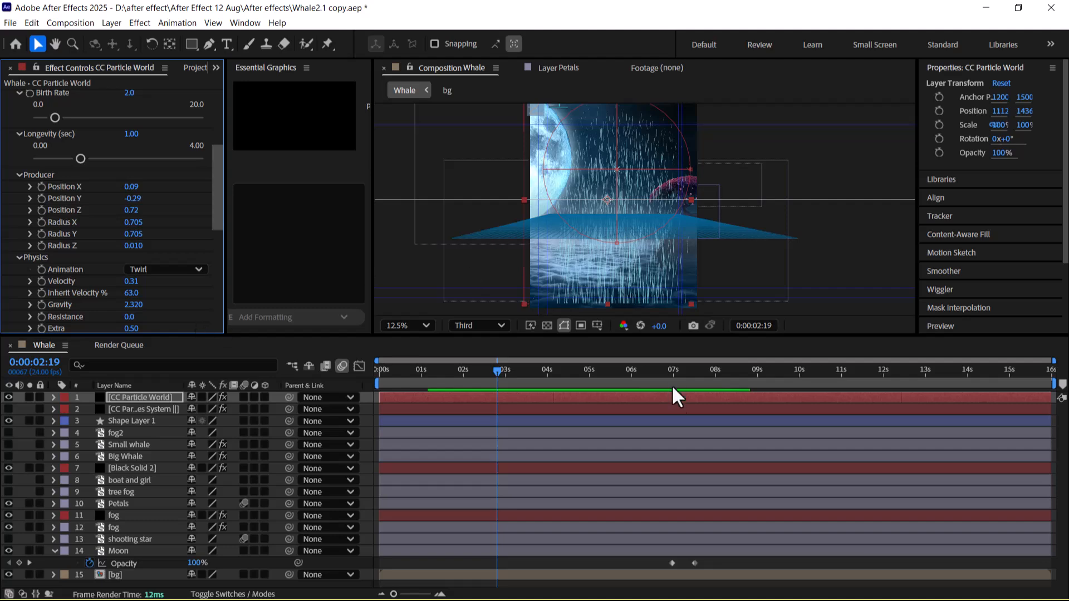
# Set the particle producer's Position X to -0.52 and preview the rain from the 5-second mark
pyautogui.moveTo(519, 375); pyautogui.dragTo(673, 377)
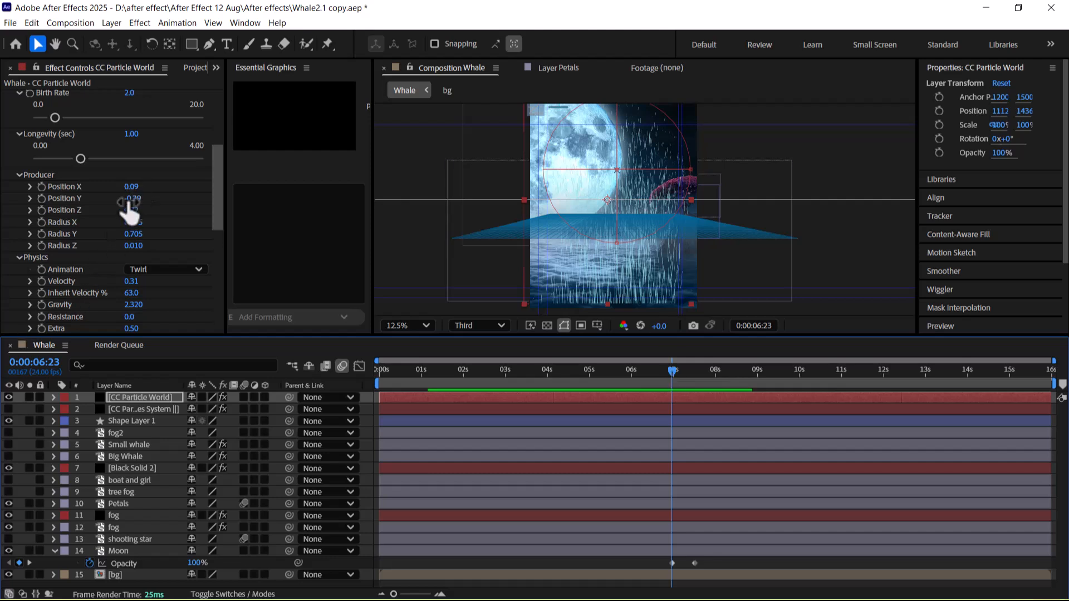
pyautogui.moveTo(133, 190); pyautogui.dragTo(97, 195)
pyautogui.press('space')
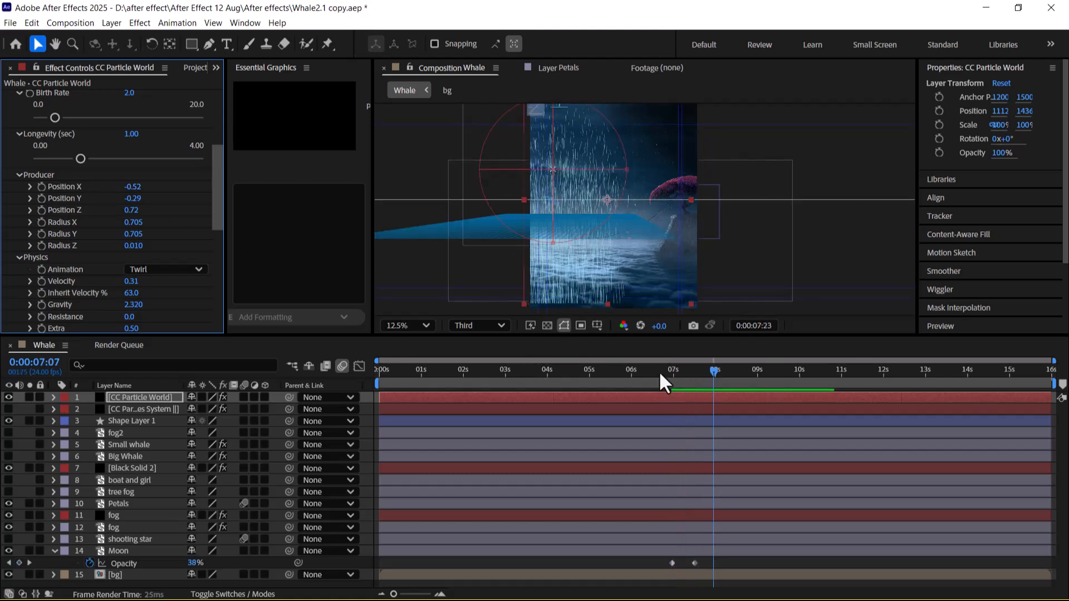
pyautogui.click(589, 371)
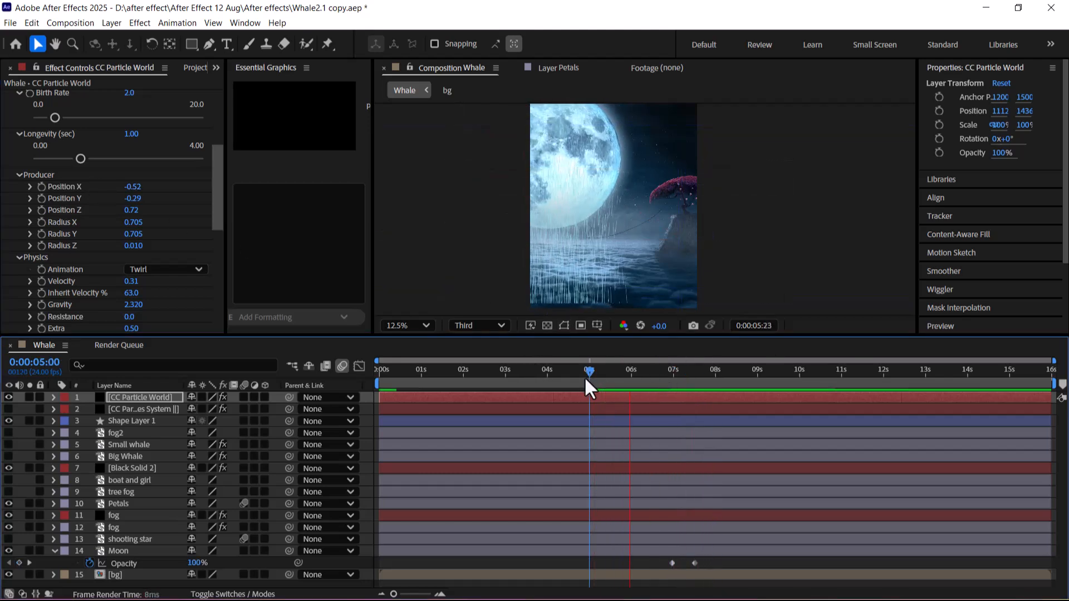
pyautogui.press('space')
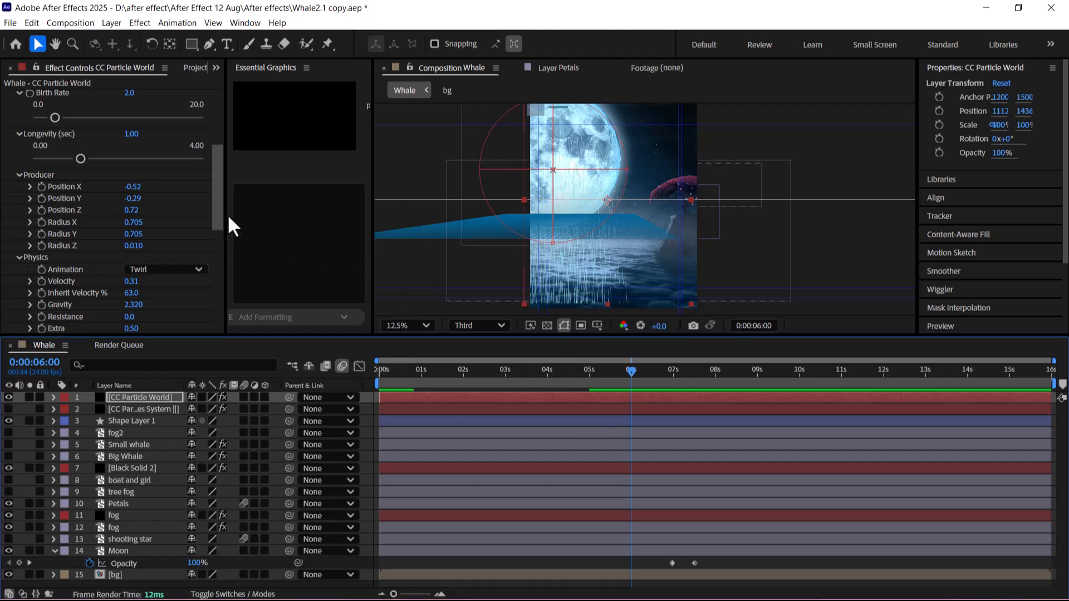
# Set the particle physics to Resistance 2.9, Extra 1.26 and Extra Angle 1x+318°
pyautogui.moveTo(214, 201); pyautogui.dragTo(215, 229)
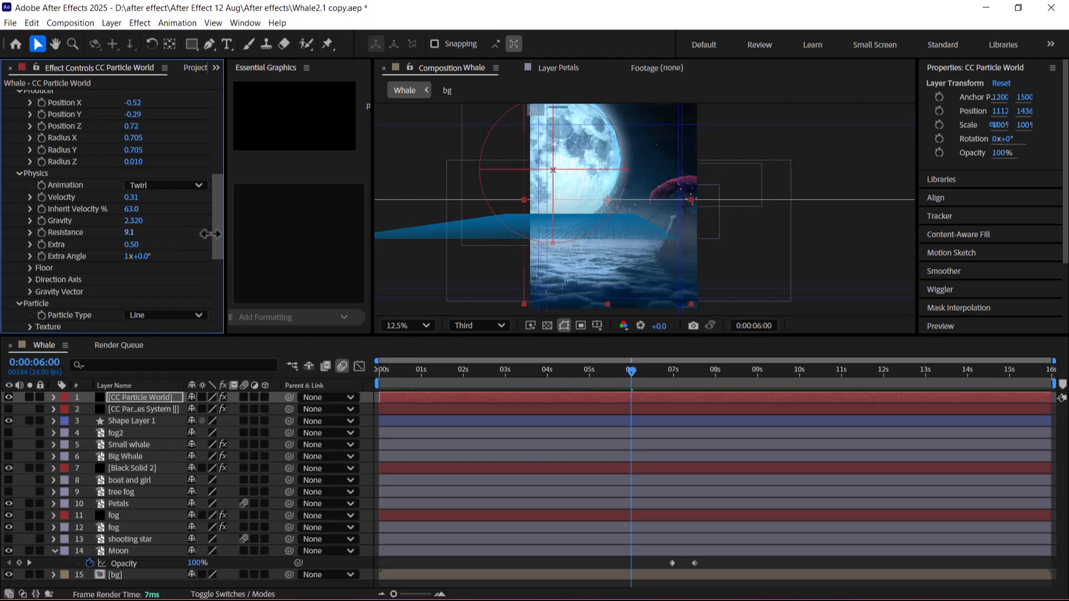
pyautogui.moveTo(132, 248); pyautogui.dragTo(166, 247)
pyautogui.moveTo(243, 236); pyautogui.dragTo(320, 206)
# Expand the Floor settings of the particle physics and set the Floor Position to 0.85
pyautogui.click(30, 268)
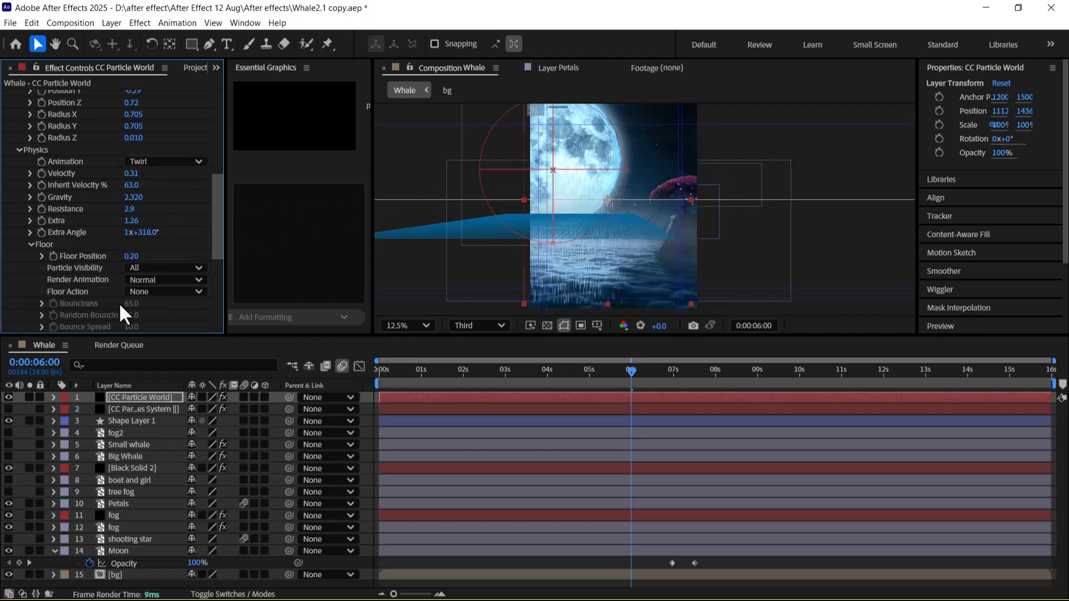
pyautogui.moveTo(131, 256); pyautogui.dragTo(172, 251)
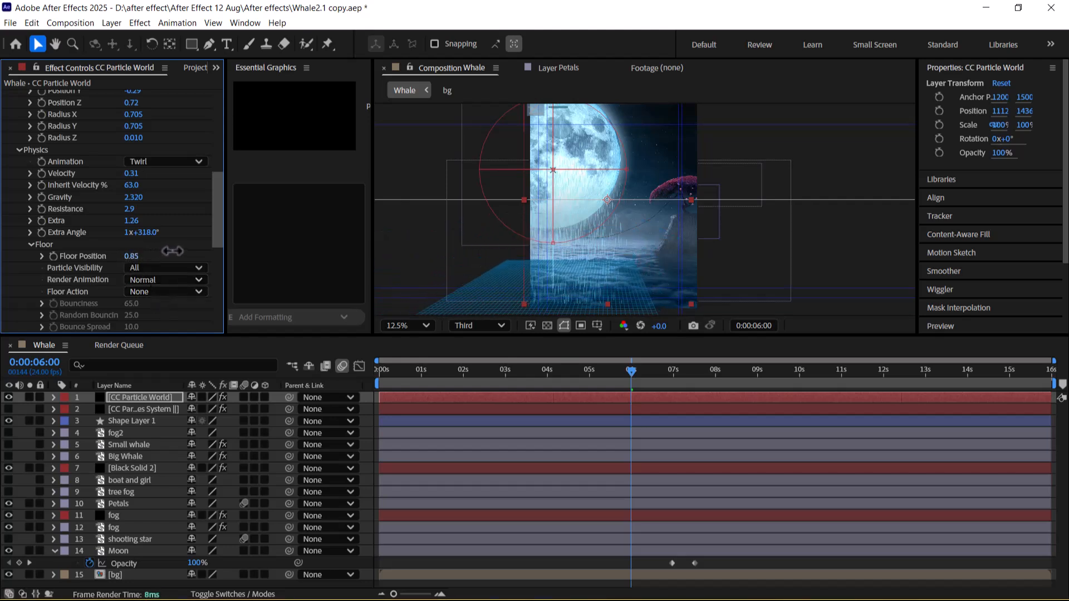
pyautogui.moveTo(686, 249); pyautogui.dragTo(691, 227)
pyautogui.scroll(1, 698, 220)
# Try the Above Floor and After Floor particle visibility options with a preview, and restore the visibility to All
pyautogui.click(191, 269)
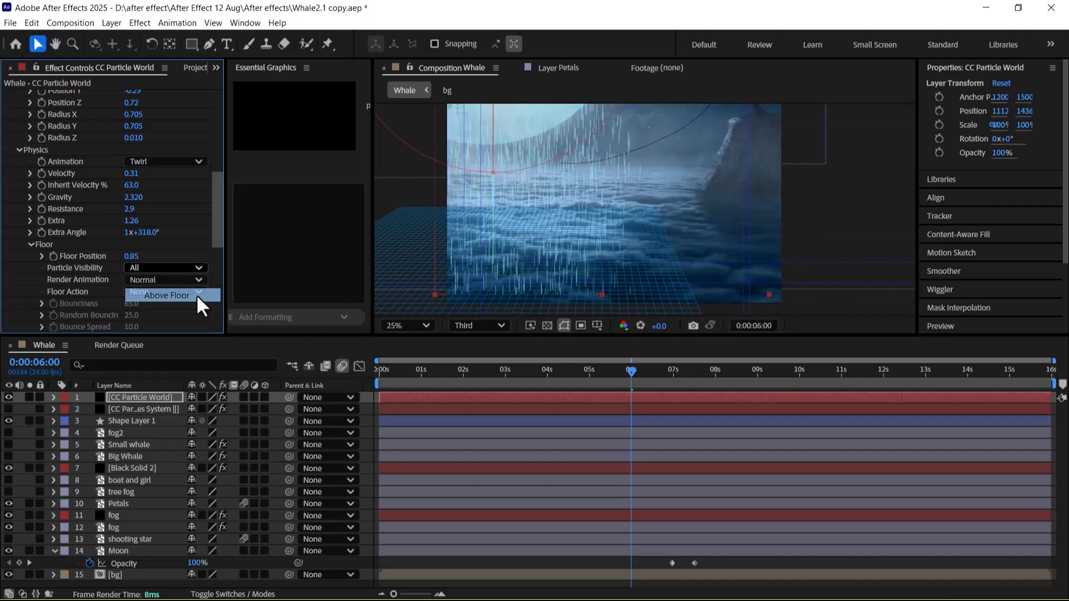
pyautogui.click(197, 269)
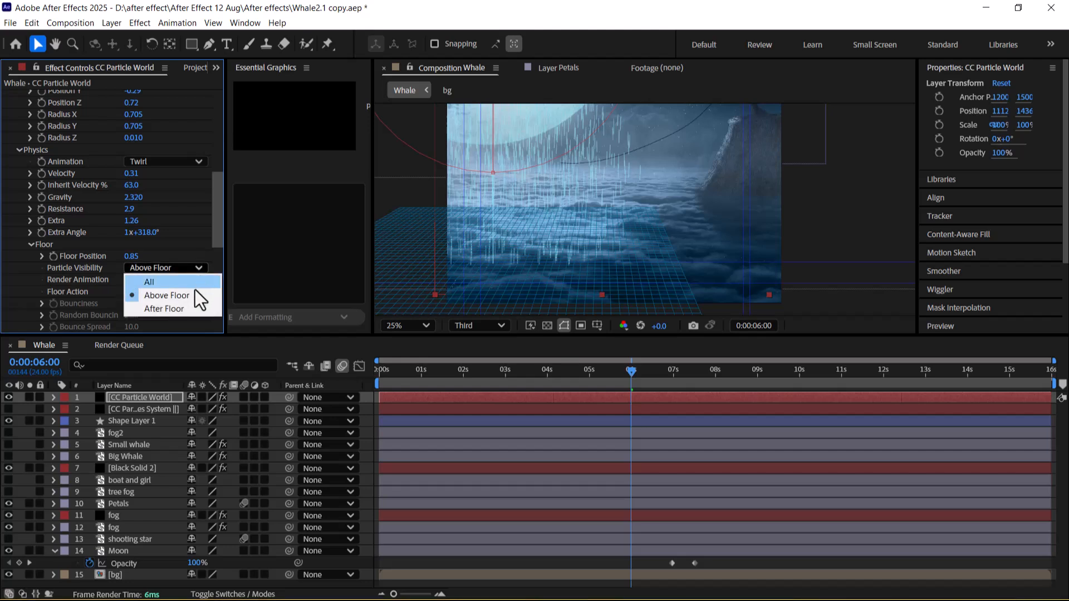
pyautogui.click(191, 307)
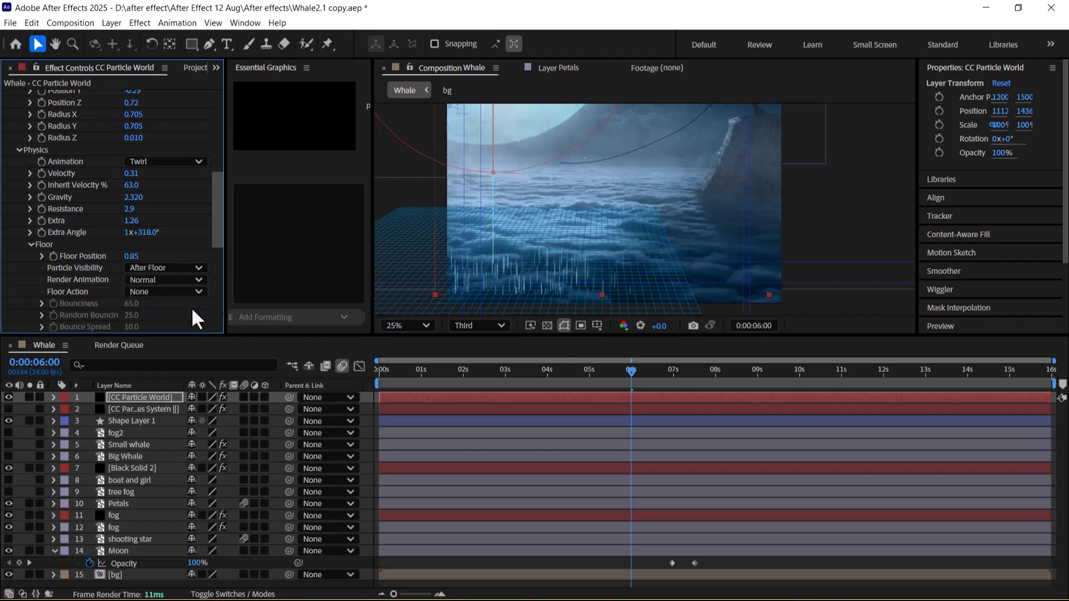
pyautogui.press('space')
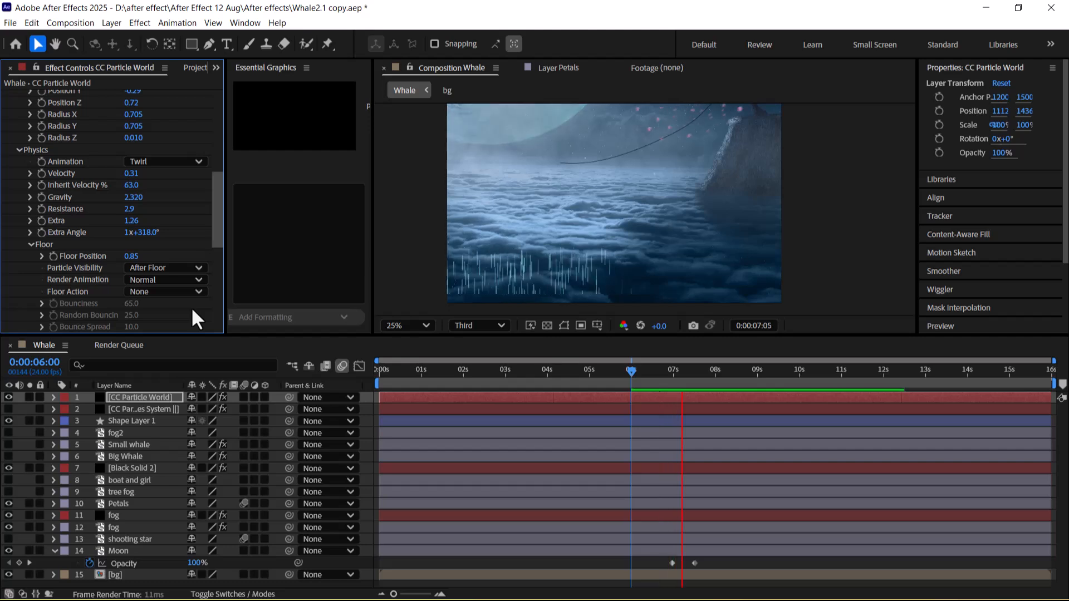
pyautogui.click(186, 272)
pyautogui.click(169, 280)
# Try the Reflected on Floor and Projected on Floor render animations, previewing each, and restore Normal
pyautogui.click(198, 280)
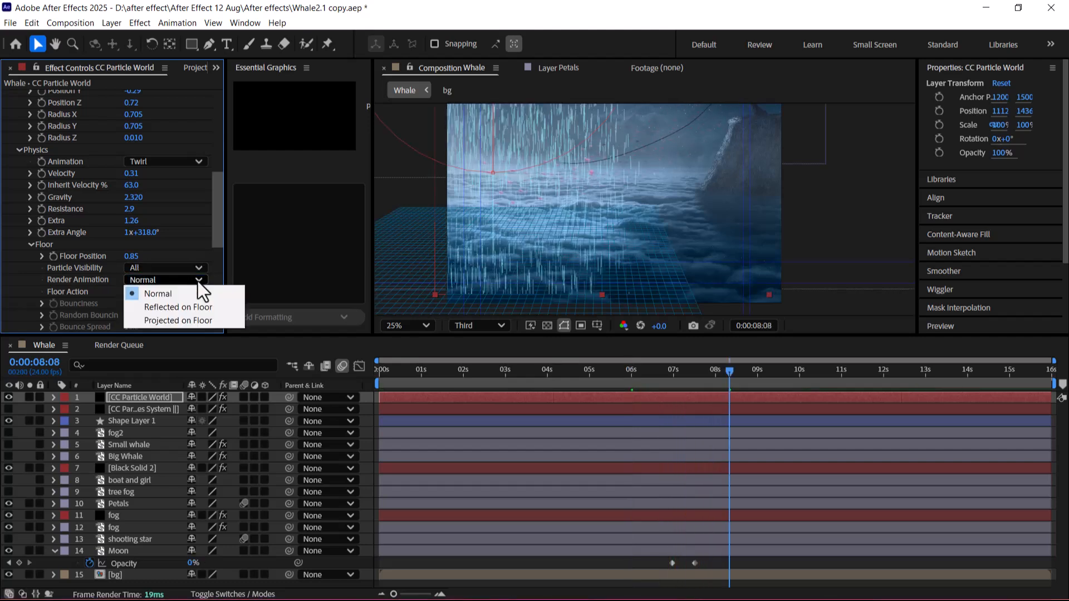
pyautogui.click(212, 308)
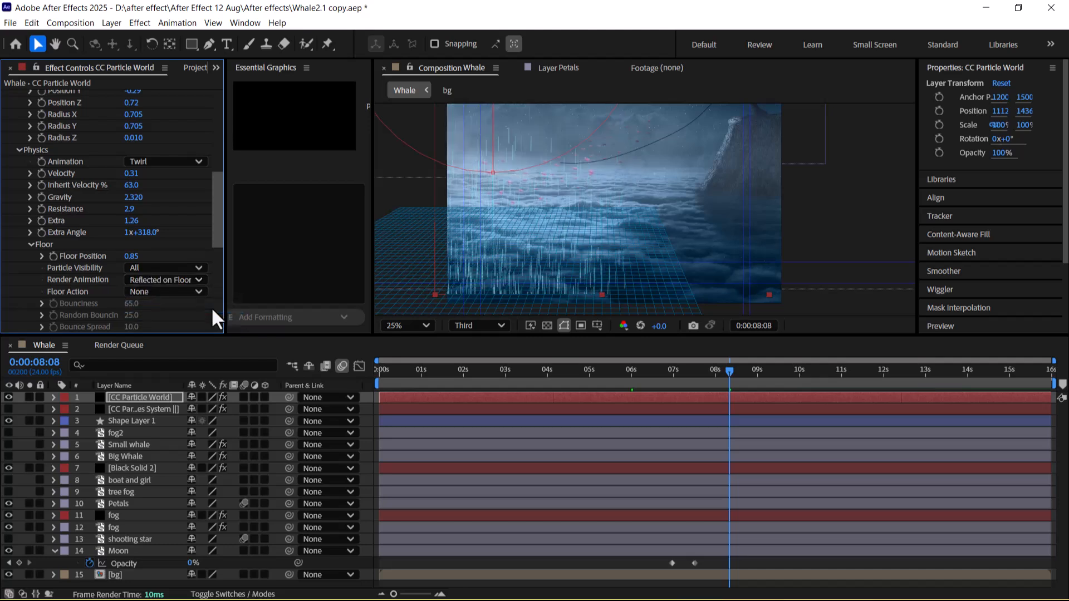
pyautogui.press('space')
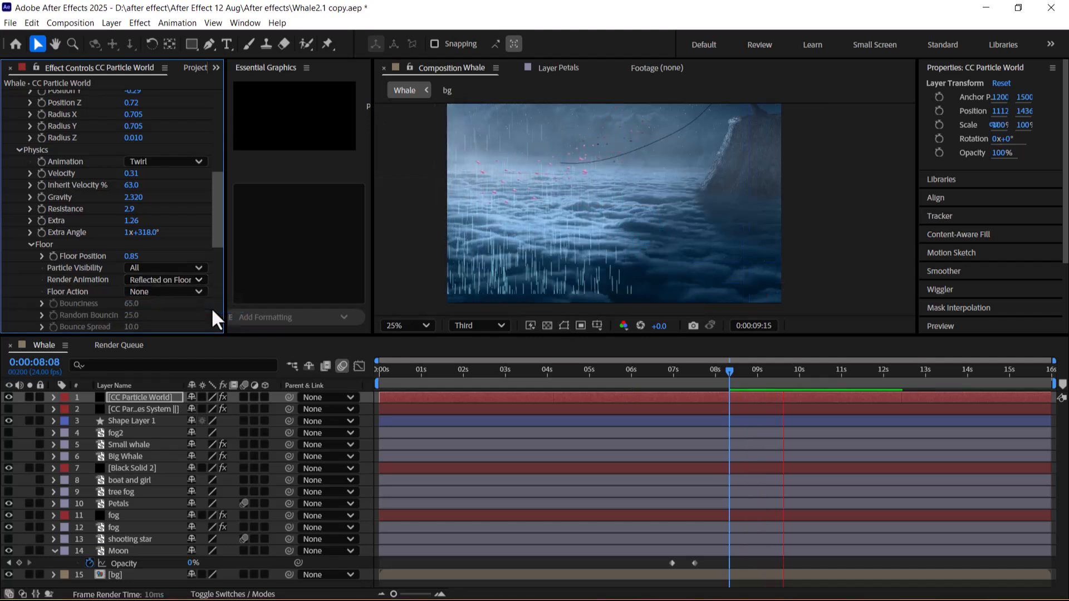
pyautogui.click(204, 281)
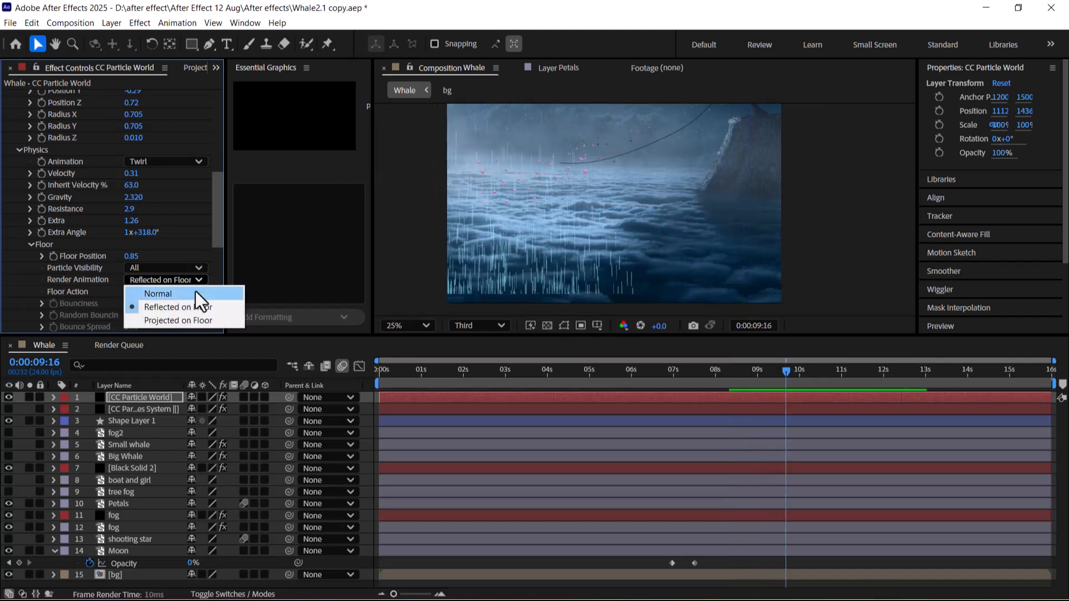
pyautogui.click(189, 321)
pyautogui.press('space')
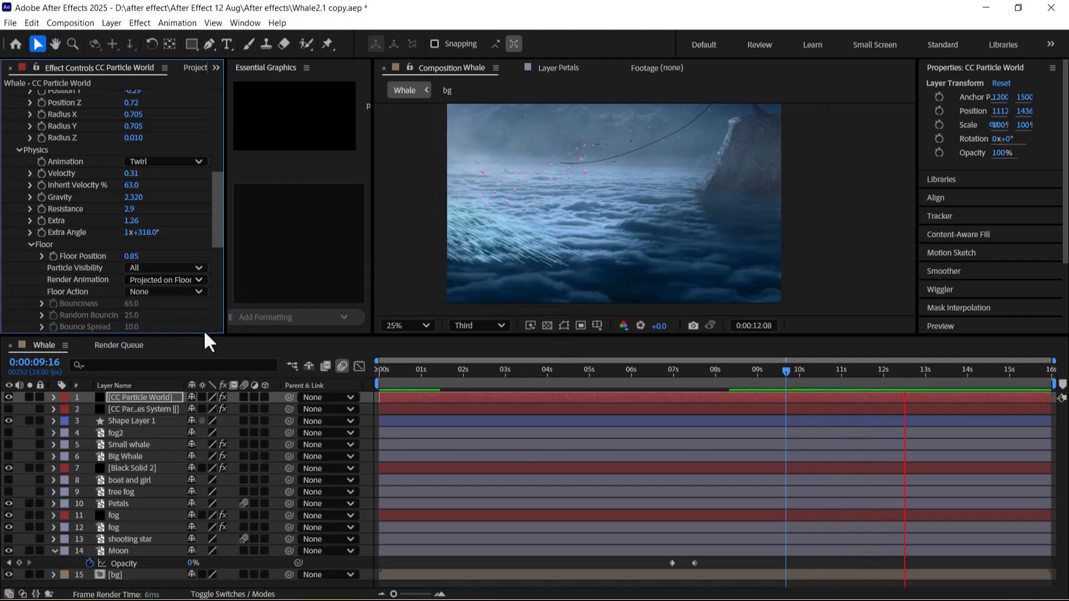
pyautogui.click(178, 283)
pyautogui.click(169, 294)
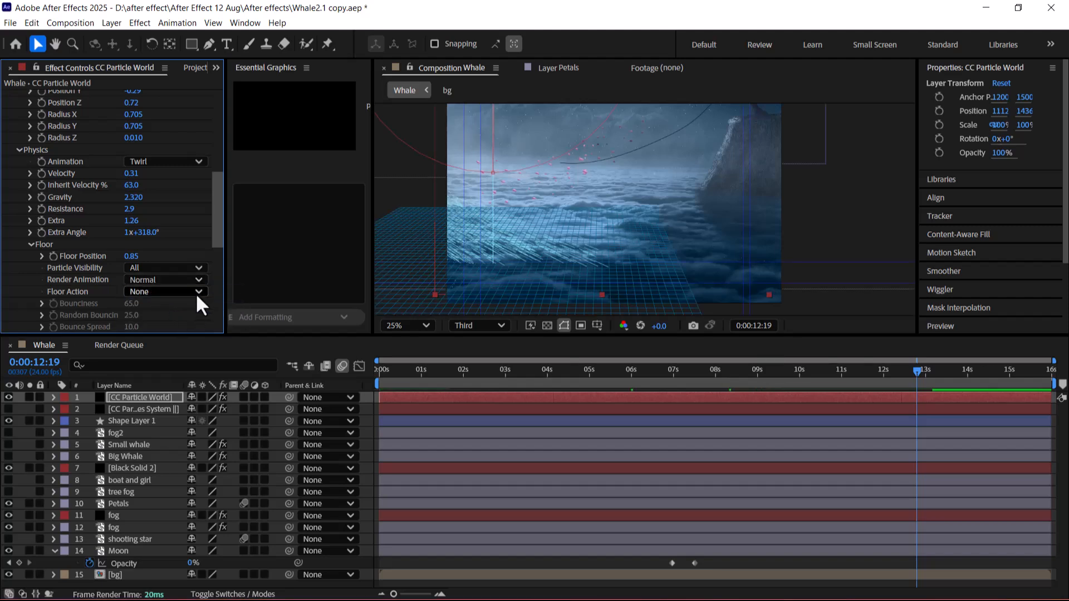
# Try Ice as the Floor Action and preview how the raindrops behave at the floor
pyautogui.click(196, 293)
pyautogui.click(179, 322)
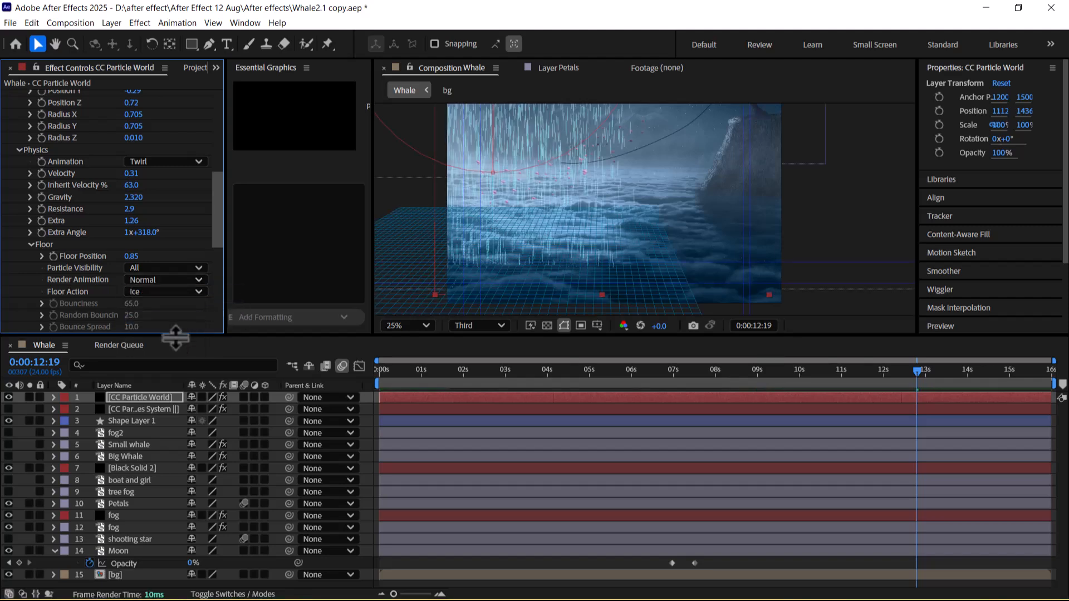
pyautogui.press('space')
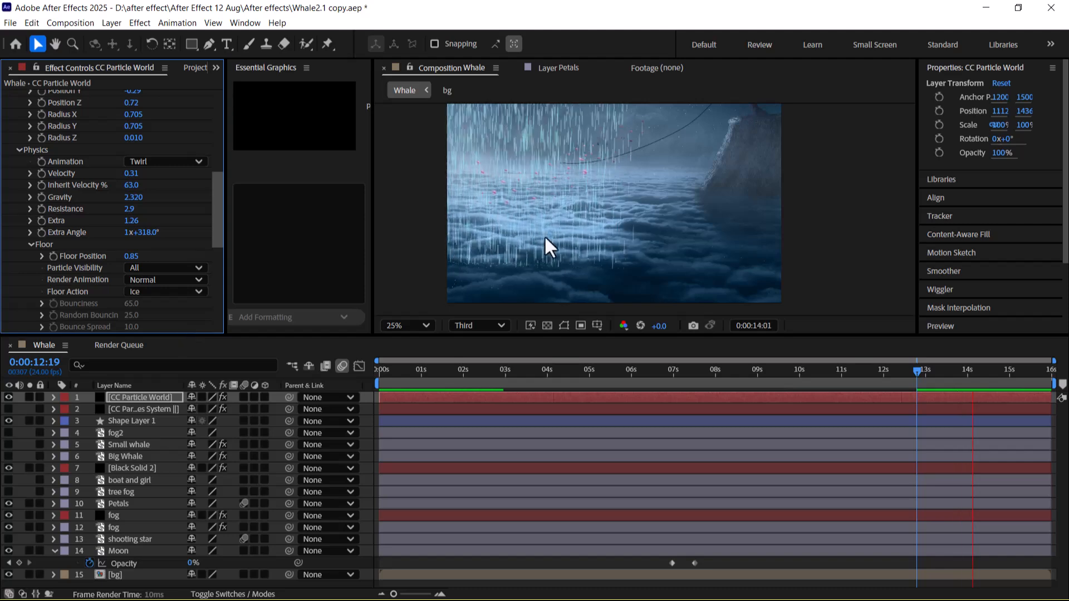
pyautogui.press('space')
pyautogui.press('space')
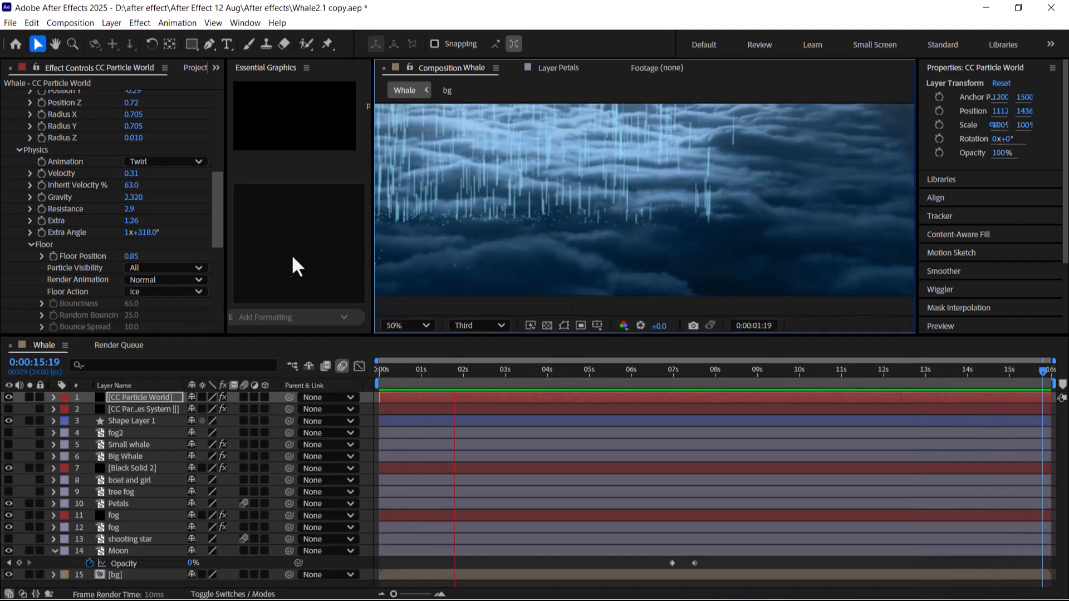
pyautogui.press('space')
# Try Glue as the Floor Action and preview the rain over the water
pyautogui.click(185, 280)
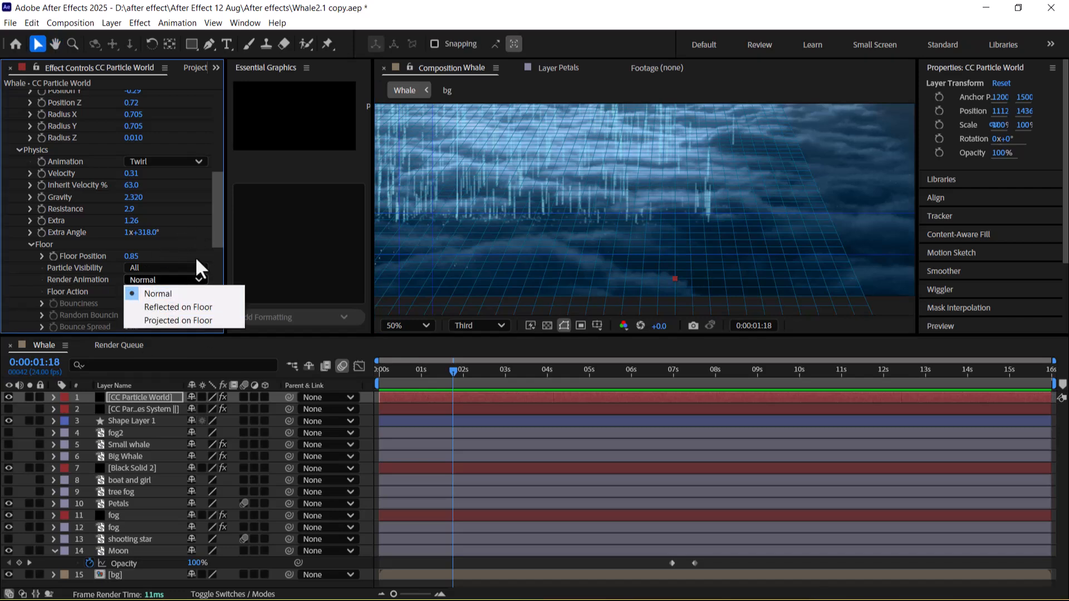
pyautogui.click(19, 292)
pyautogui.click(172, 292)
pyautogui.click(187, 332)
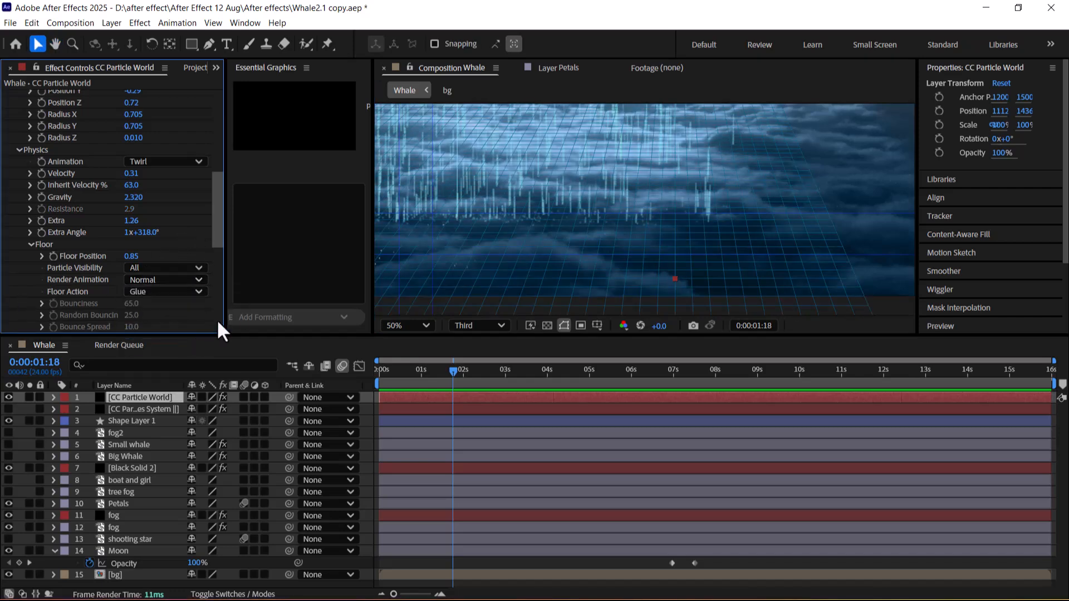
pyautogui.press('space')
pyautogui.scroll(-4, 733, 239)
pyautogui.scroll(2, 735, 247)
pyautogui.press('space')
# Set the Floor Action to Bounce and preview the rain
pyautogui.click(195, 294)
pyautogui.click(182, 341)
pyautogui.press('space')
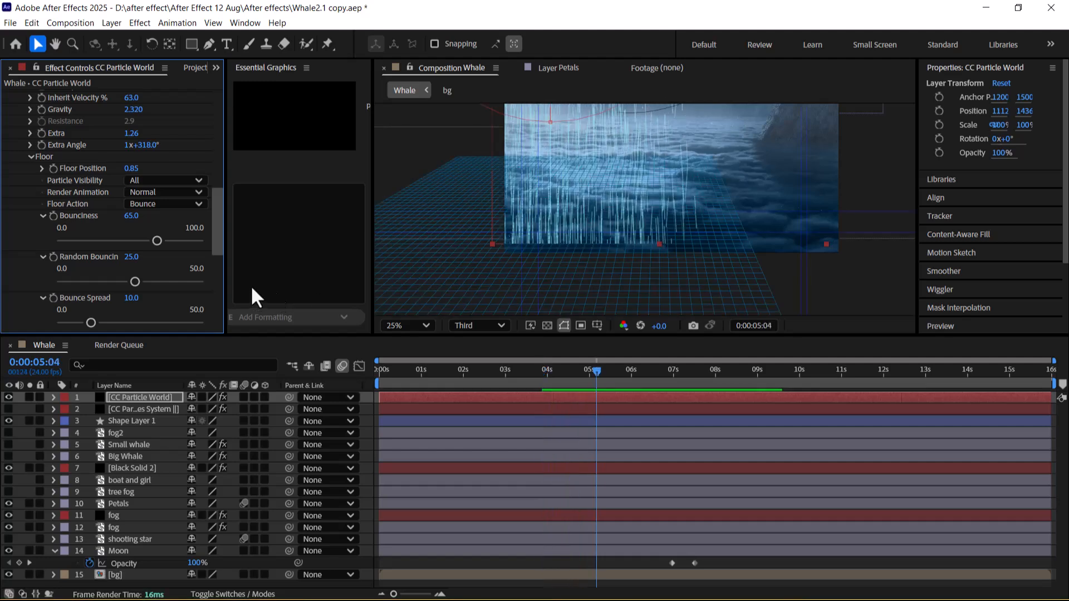
# Set Bounciness to 41.7, Random Bounciness to 8.8 and Bounce Spread to 1.9, and preview from the 5-second mark
pyautogui.moveTo(593, 373)
pyautogui.mouseDown()
pyautogui.moveTo(509, 372)
pyautogui.moveTo(589, 381)
pyautogui.mouseUp()
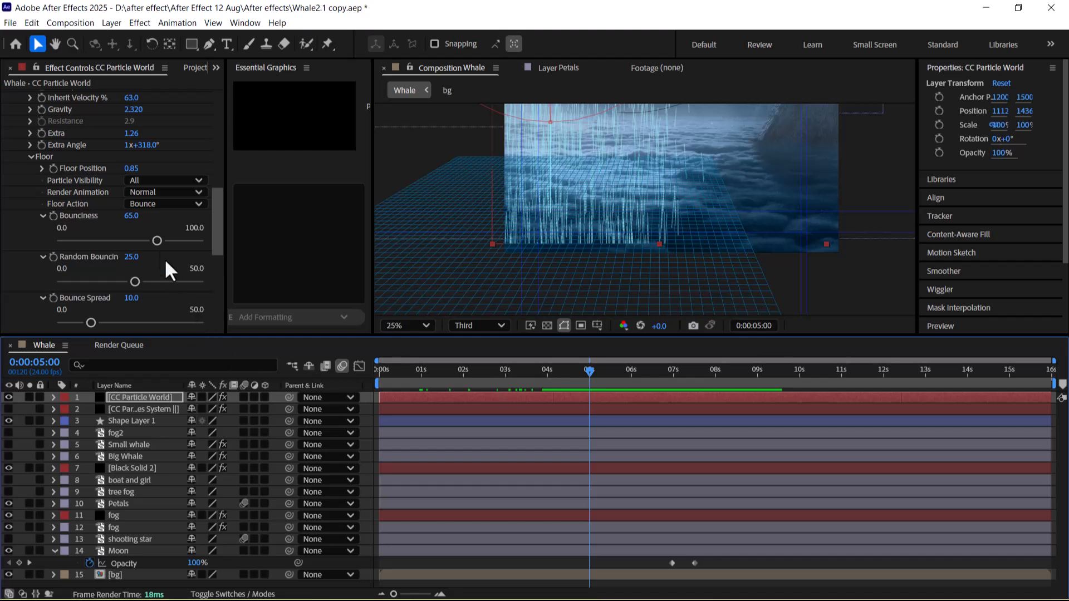
pyautogui.moveTo(151, 240); pyautogui.dragTo(113, 247)
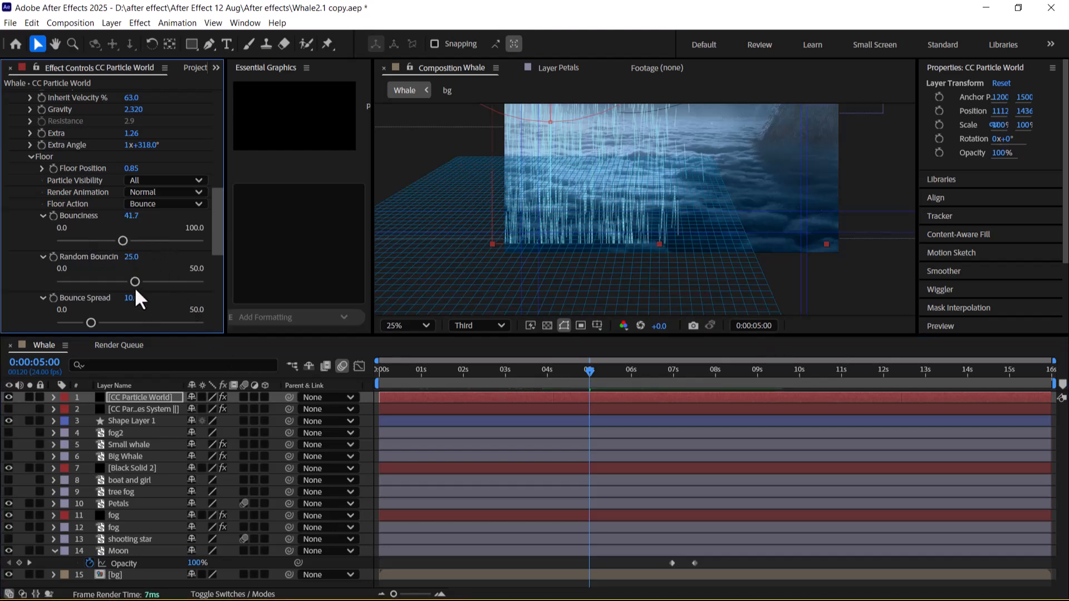
pyautogui.moveTo(81, 283); pyautogui.dragTo(91, 283)
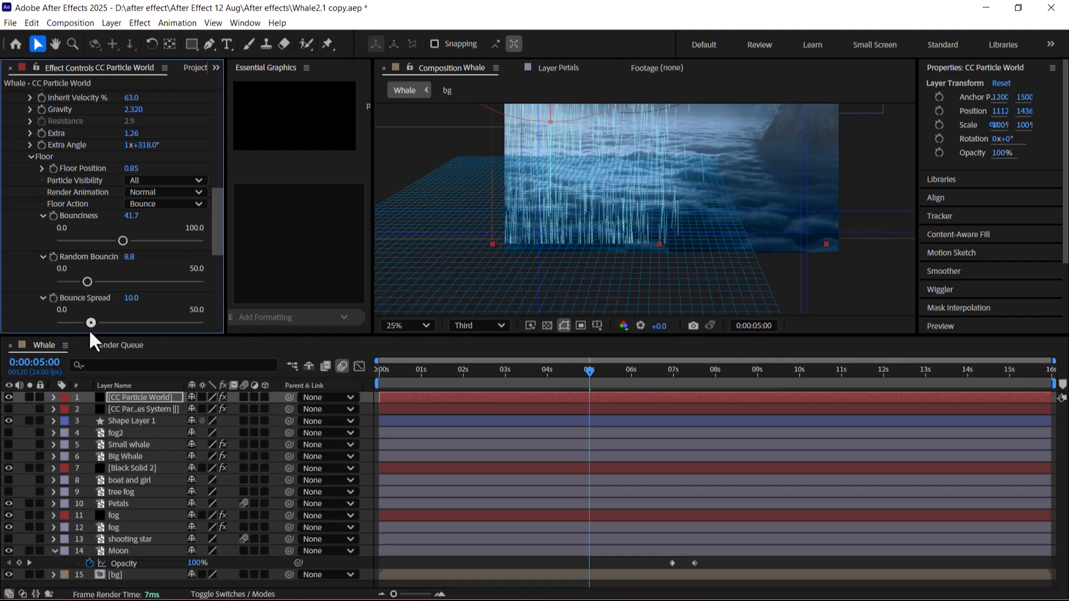
pyautogui.moveTo(91, 323); pyautogui.dragTo(61, 321)
pyautogui.press('space')
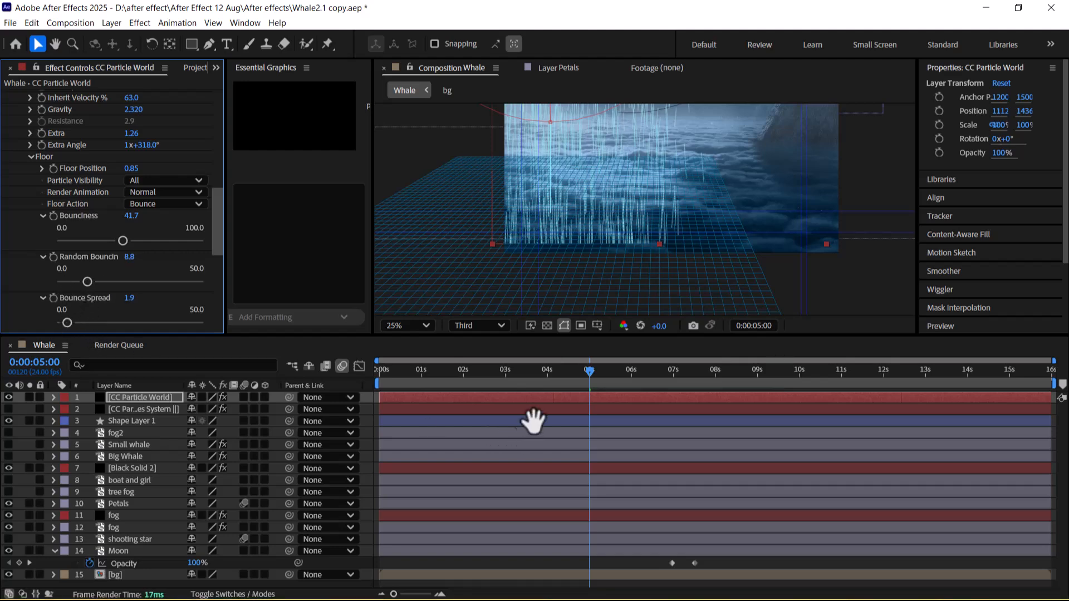
# Raise the particle floor by setting the Floor Position to 0.64
pyautogui.scroll(-1, 650, 279)
pyautogui.scroll(1, 678, 235)
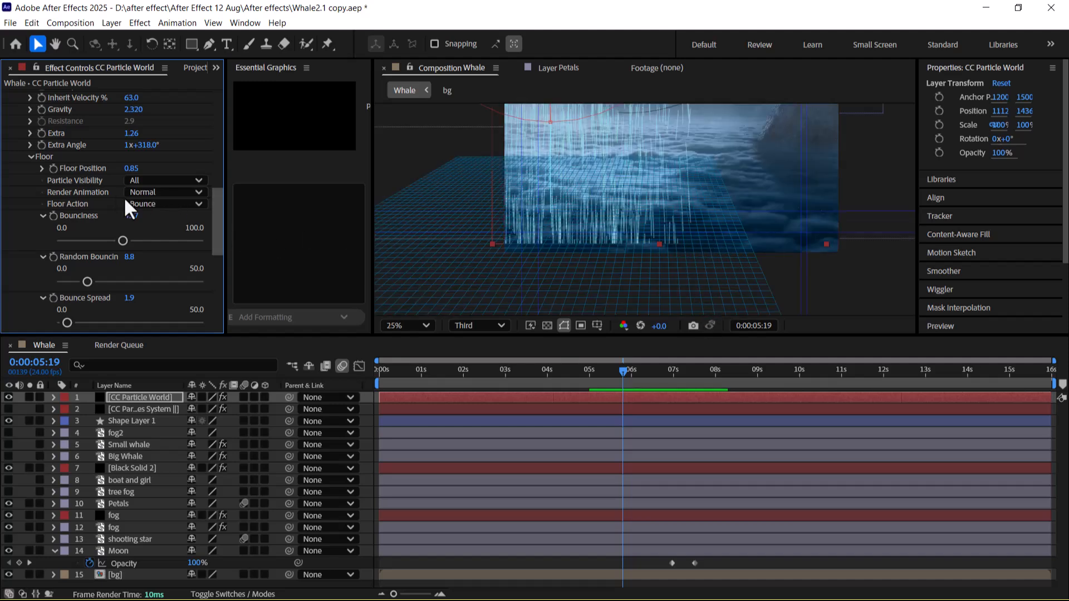
pyautogui.moveTo(134, 170)
pyautogui.mouseDown()
pyautogui.moveTo(149, 169)
pyautogui.moveTo(120, 170)
pyautogui.mouseUp()
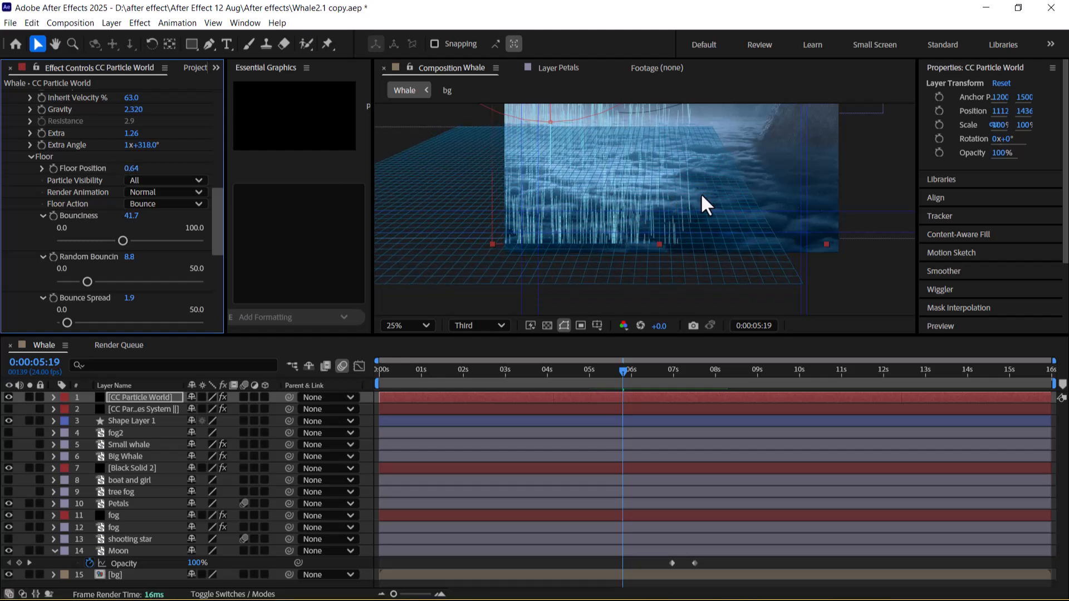
pyautogui.moveTo(589, 192); pyautogui.dragTo(593, 206)
# Switch the Floor Action from Bounce to Glue and preview the rain at the raised floor
pyautogui.click(176, 207)
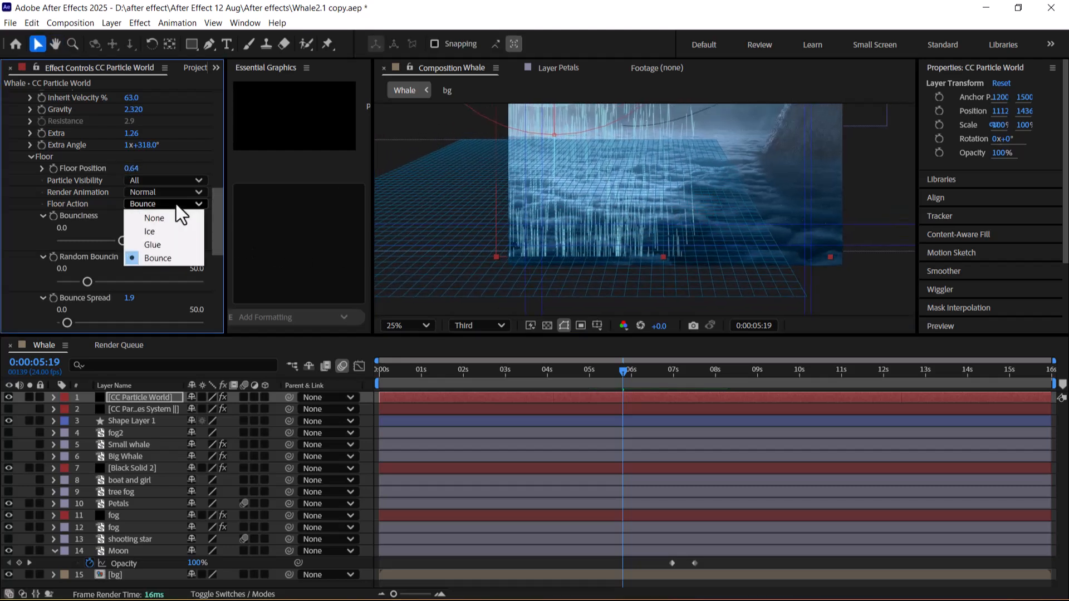
pyautogui.click(178, 243)
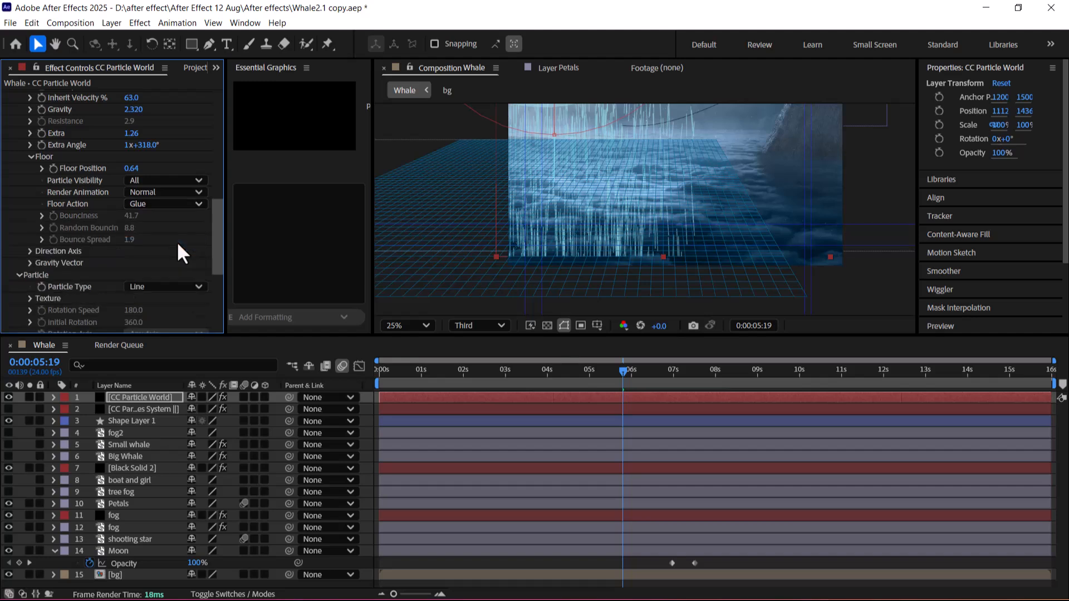
pyautogui.press('space')
pyautogui.press('space')
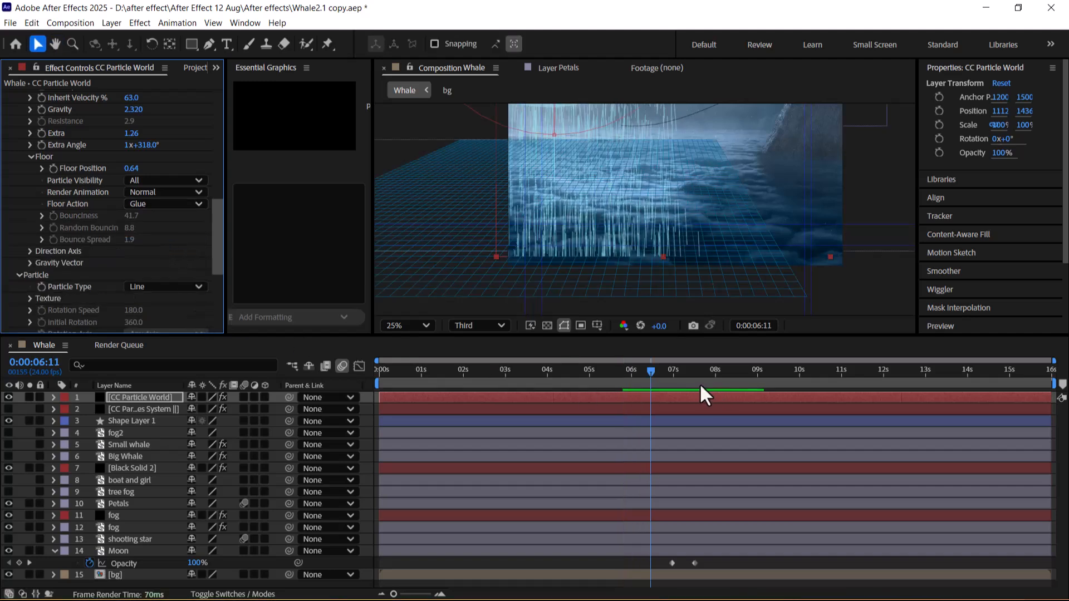
# Set the Floor Action to Ice and preview the rain from the 2-second mark
pyautogui.moveTo(651, 371); pyautogui.dragTo(463, 371)
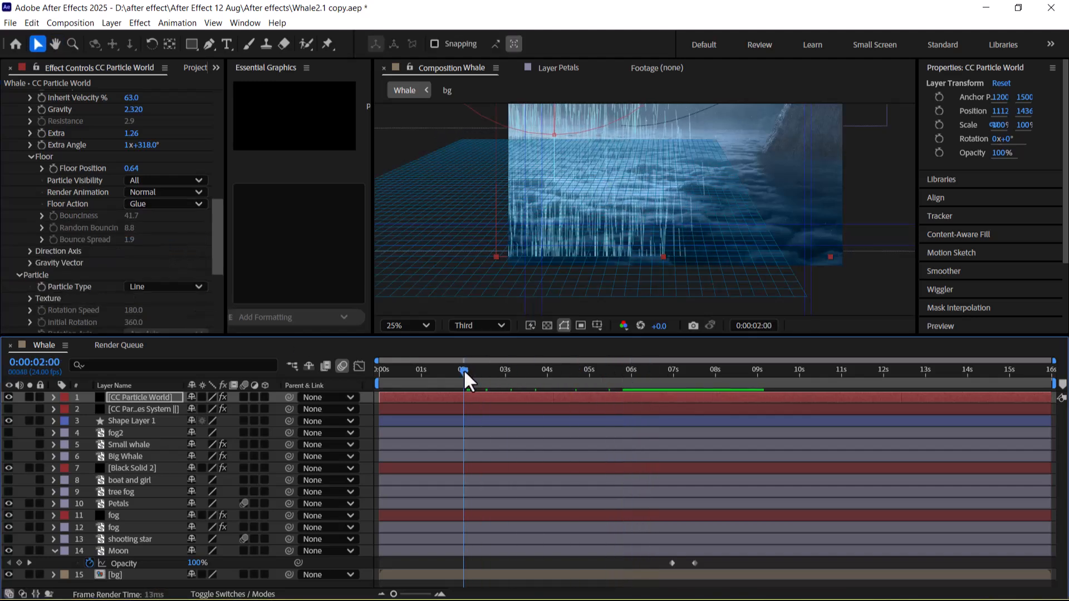
pyautogui.click(161, 204)
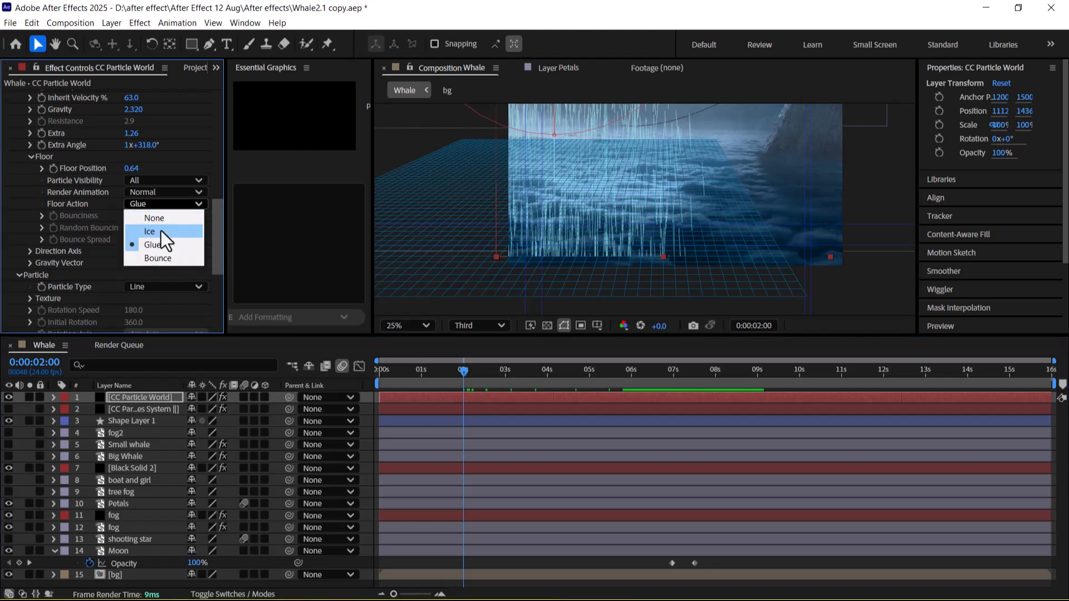
pyautogui.click(162, 231)
pyautogui.press('space')
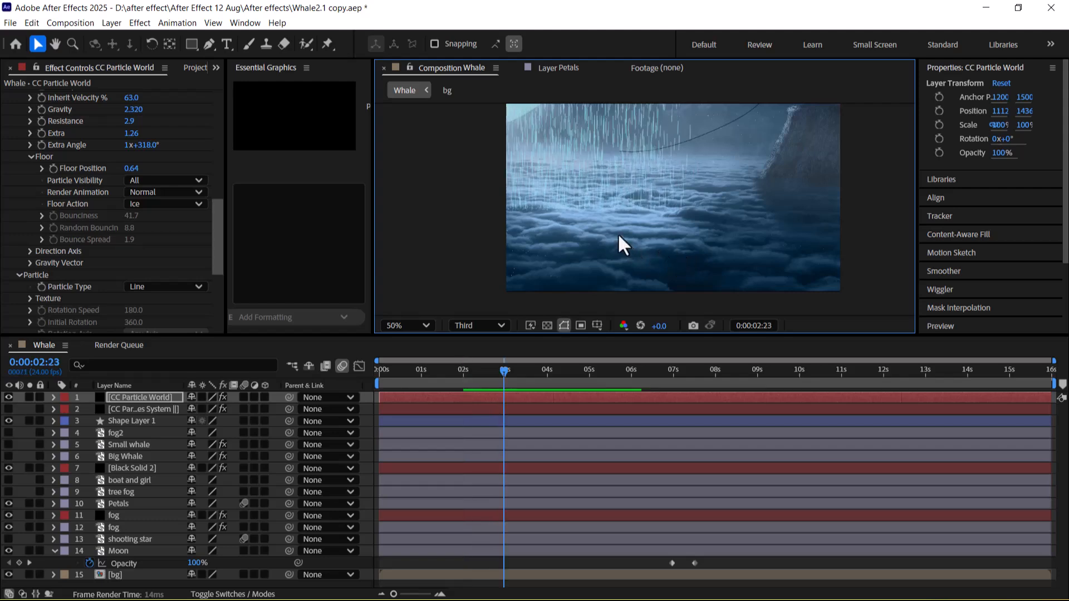
pyautogui.scroll(2, 551, 237)
# Switch the Floor Action back to Glue and inspect where the rain meets the water
pyautogui.click(196, 205)
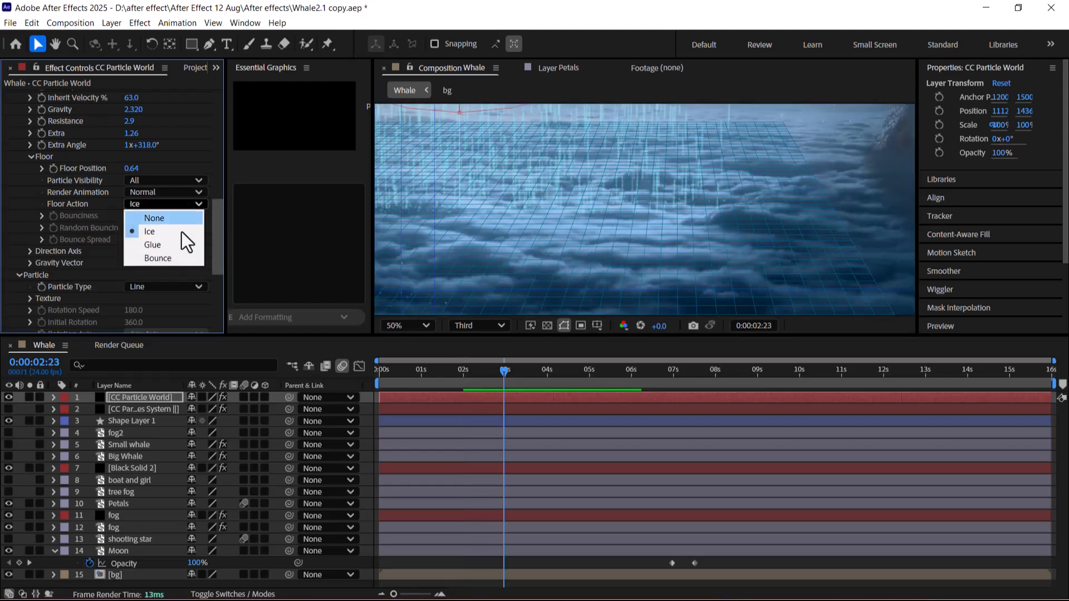
pyautogui.click(154, 245)
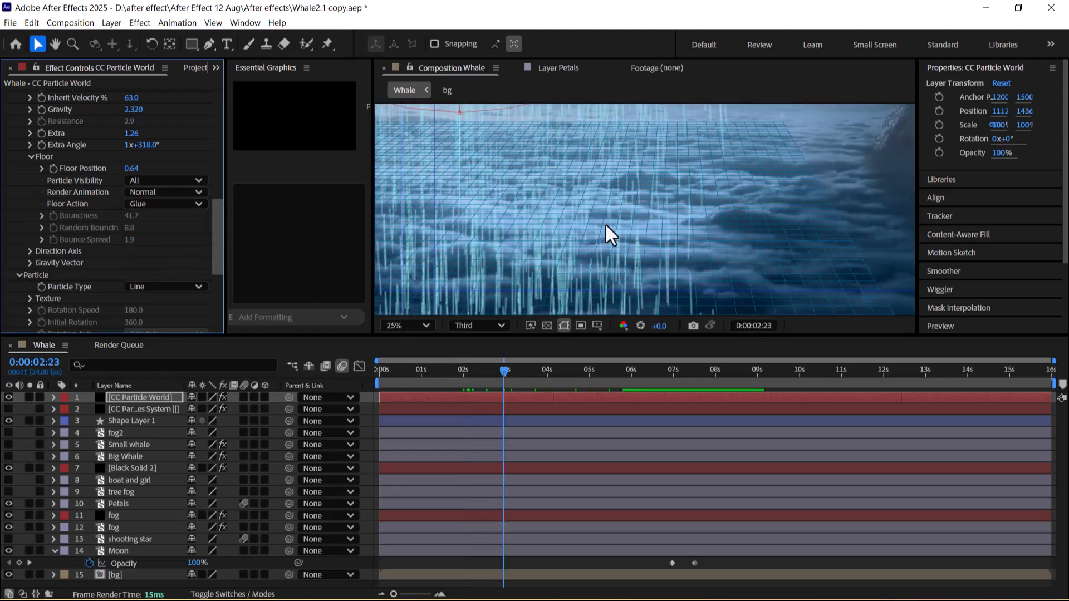
pyautogui.scroll(-2, 606, 225)
pyautogui.scroll(1, 558, 219)
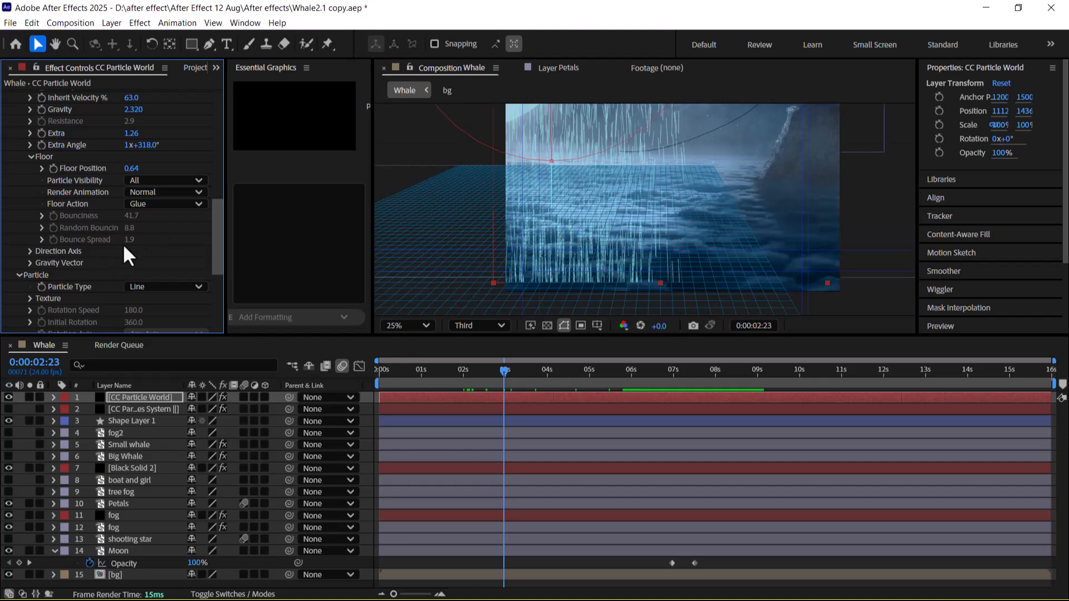
# Set the Floor Action to Bounce with Bounciness 15.0, Random Bounciness 7.3 and Bounce Spread 0.4, and preview the rain
pyautogui.click(170, 205)
pyautogui.click(173, 251)
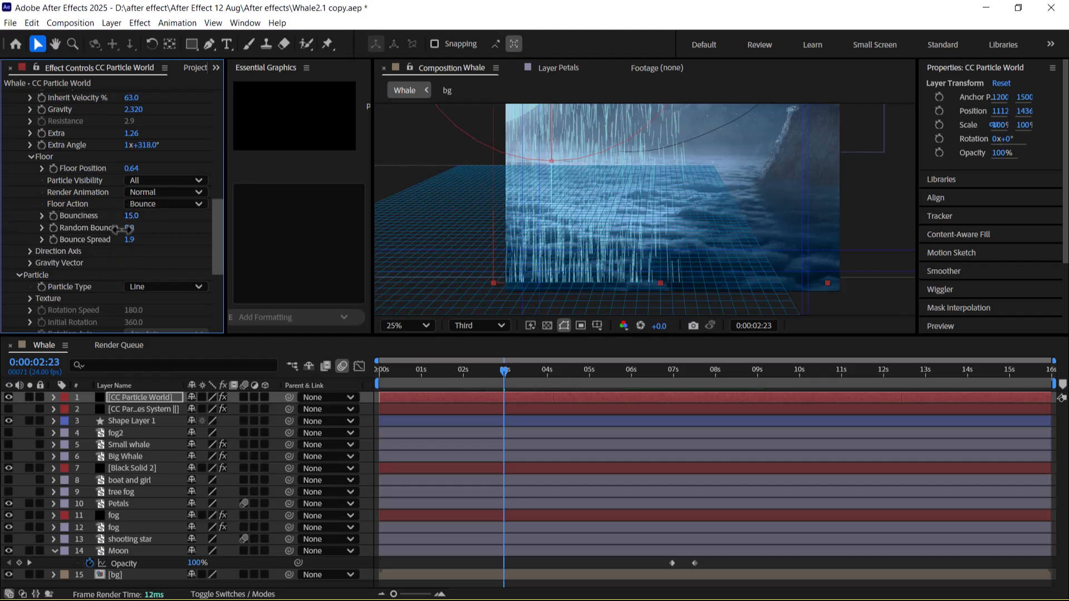
pyautogui.moveTo(132, 248); pyautogui.dragTo(61, 246)
pyautogui.press('space')
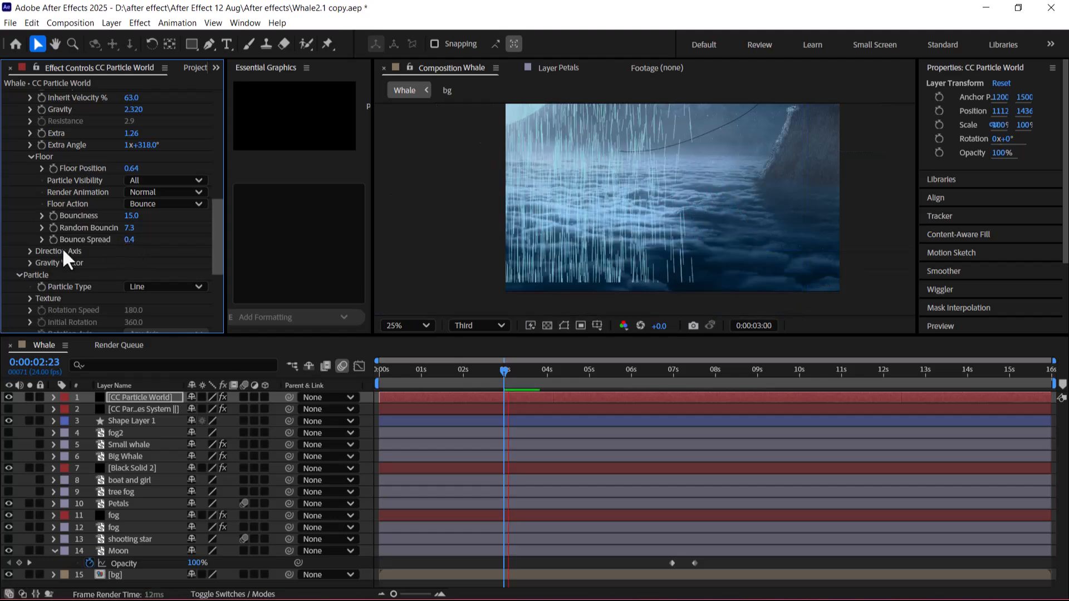
pyautogui.press('space')
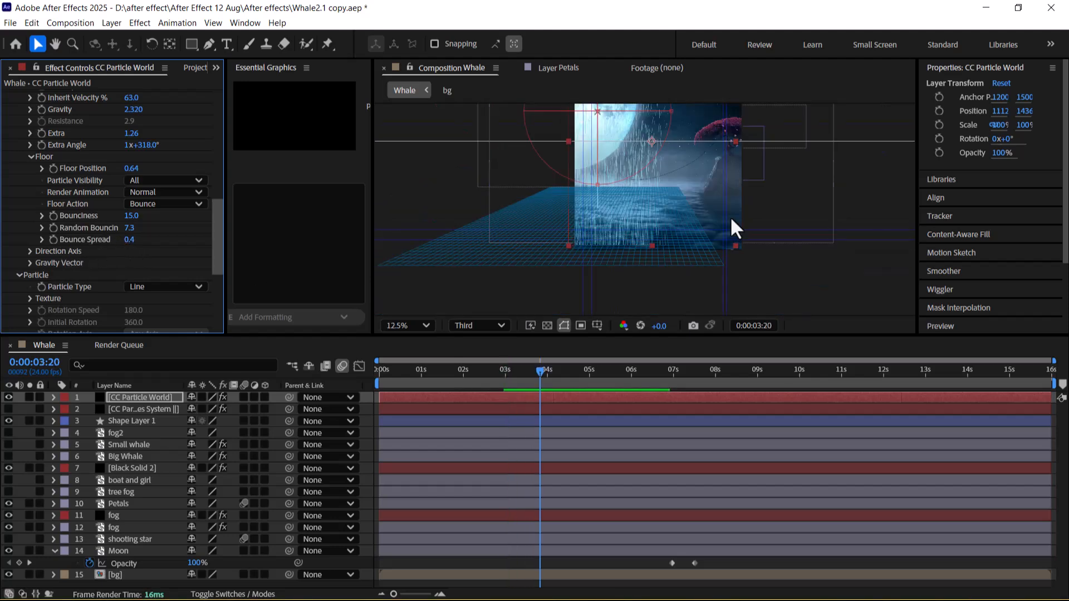
# Reduce Bounciness and Random Bounciness to 0.0, set the Floor Position to 0.61, and preview the rain
pyautogui.moveTo(134, 227); pyautogui.dragTo(119, 227)
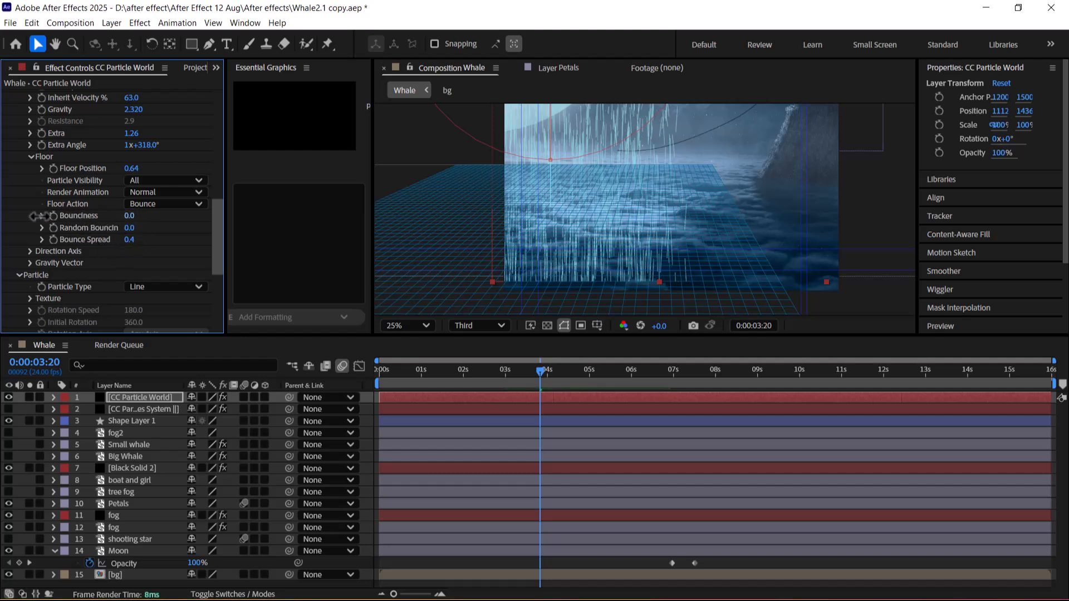
pyautogui.press('space')
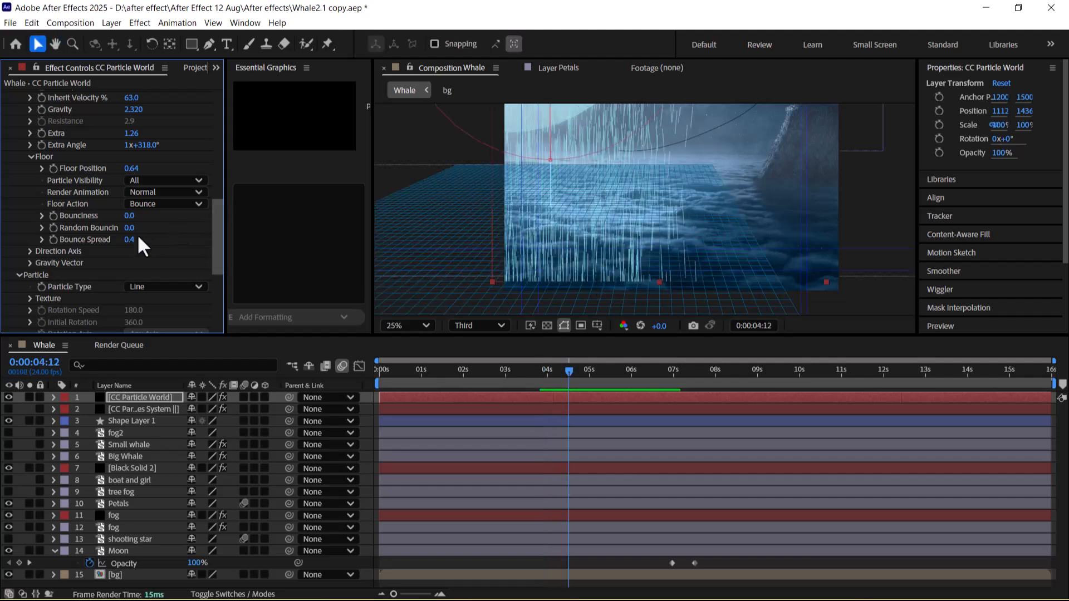
pyautogui.moveTo(132, 169)
pyautogui.mouseDown()
pyautogui.moveTo(162, 161)
pyautogui.moveTo(123, 157)
pyautogui.mouseUp()
pyautogui.click(173, 219)
pyautogui.press('space')
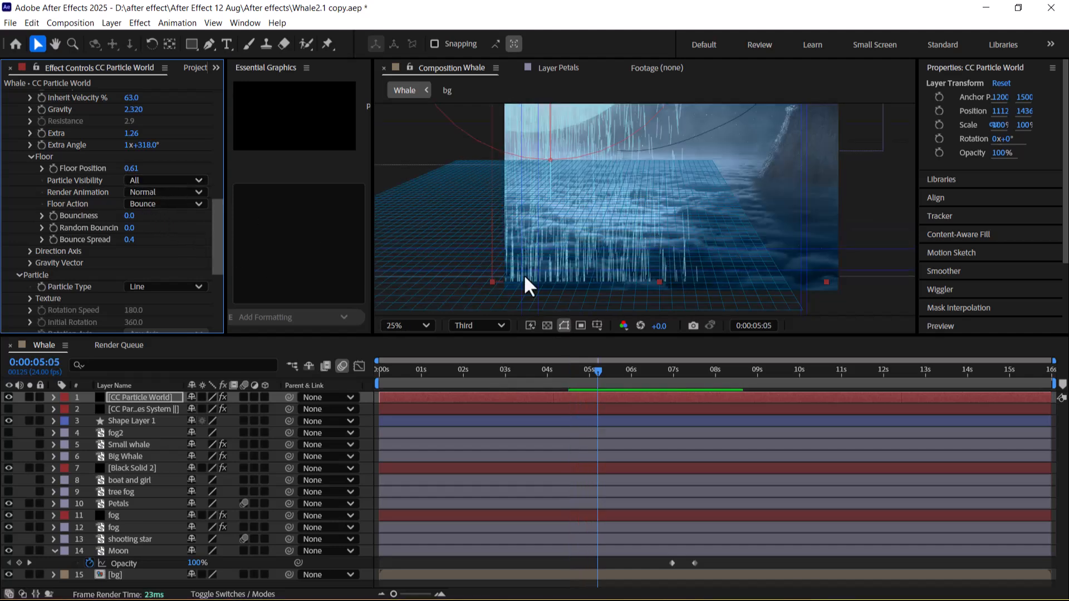
pyautogui.press(',')
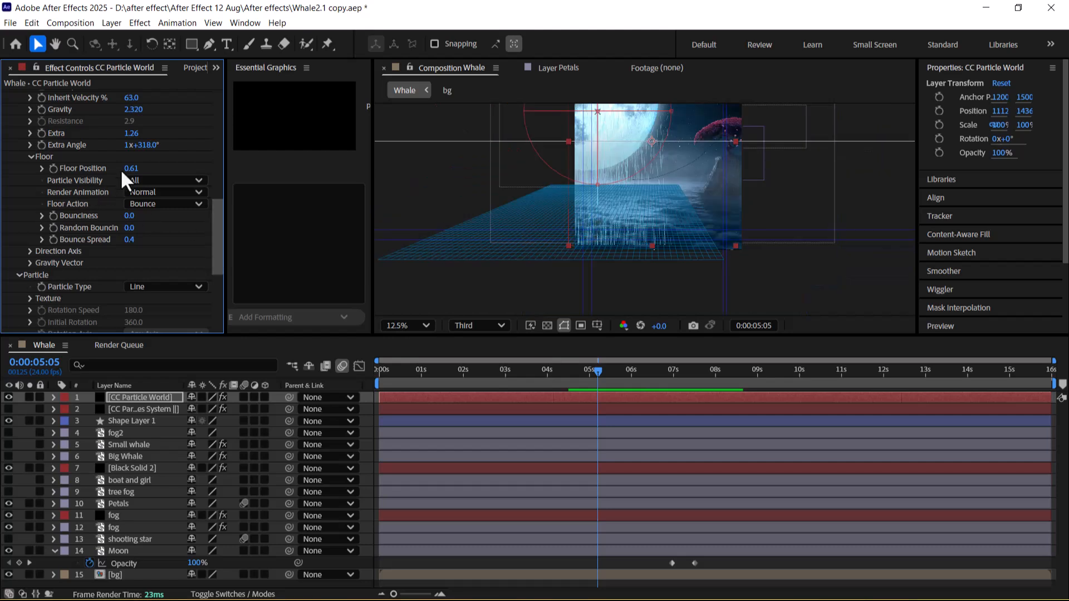
# Try a Floor Position of 2.20 in a preview, and return it to 0.61
pyautogui.moveTo(125, 168); pyautogui.dragTo(242, 166)
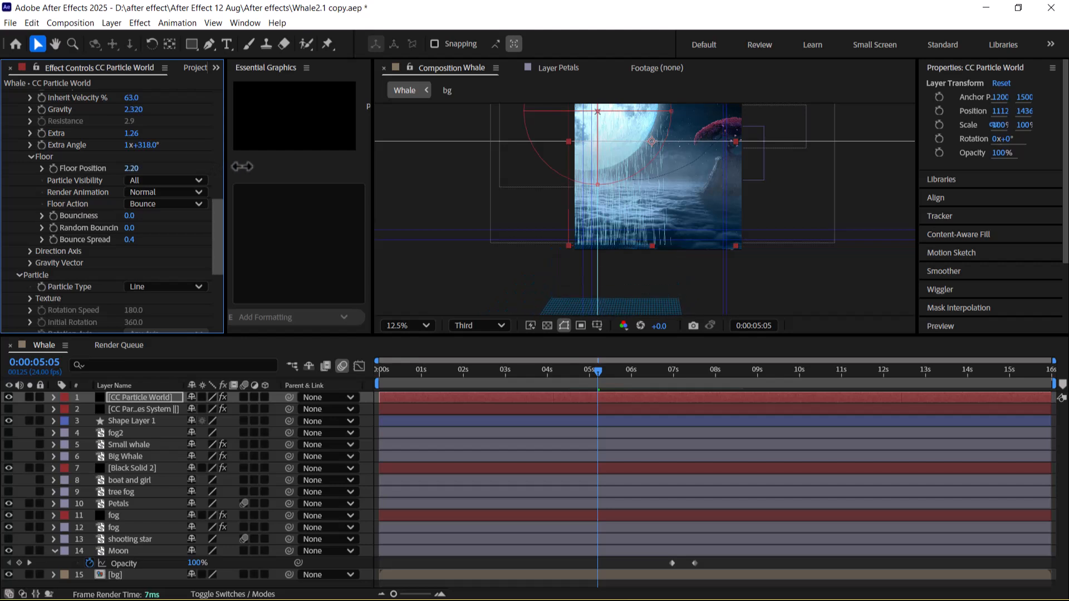
pyautogui.press('space')
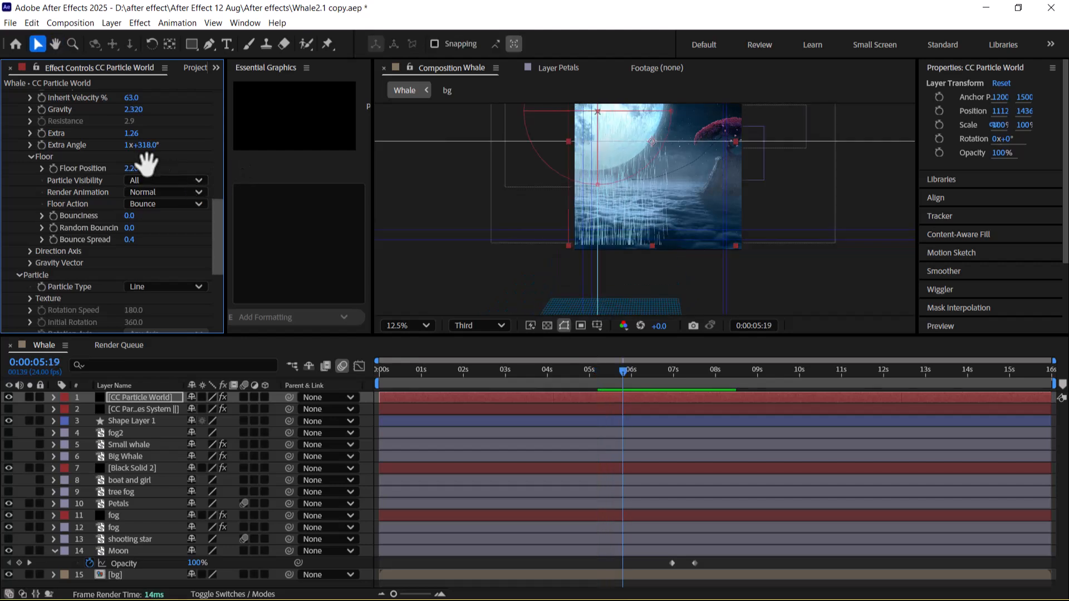
pyautogui.press('space')
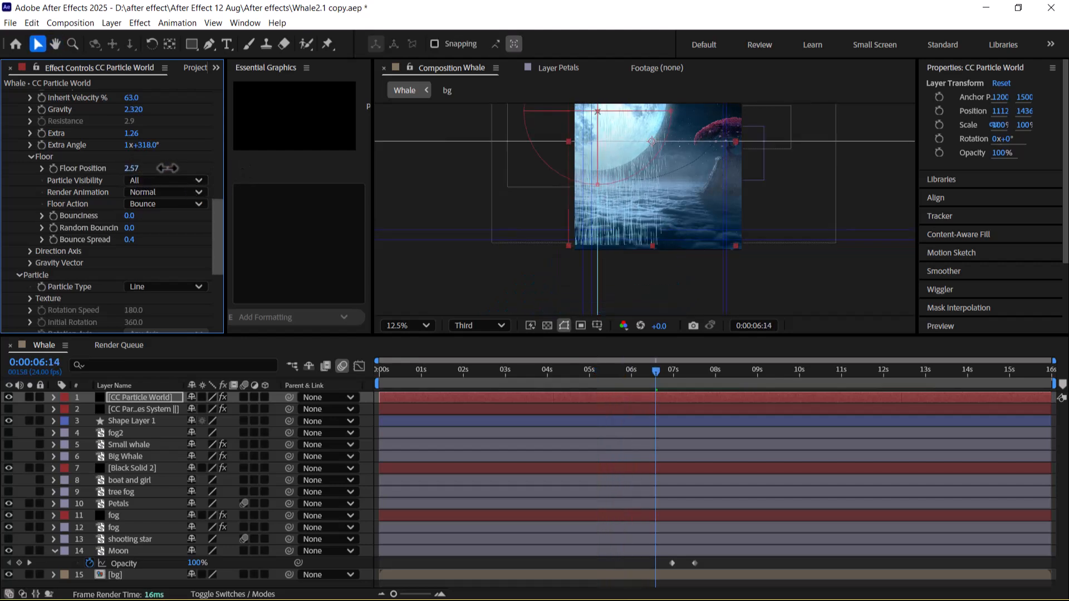
pyautogui.moveTo(140, 168); pyautogui.dragTo(21, 175)
pyautogui.press('space')
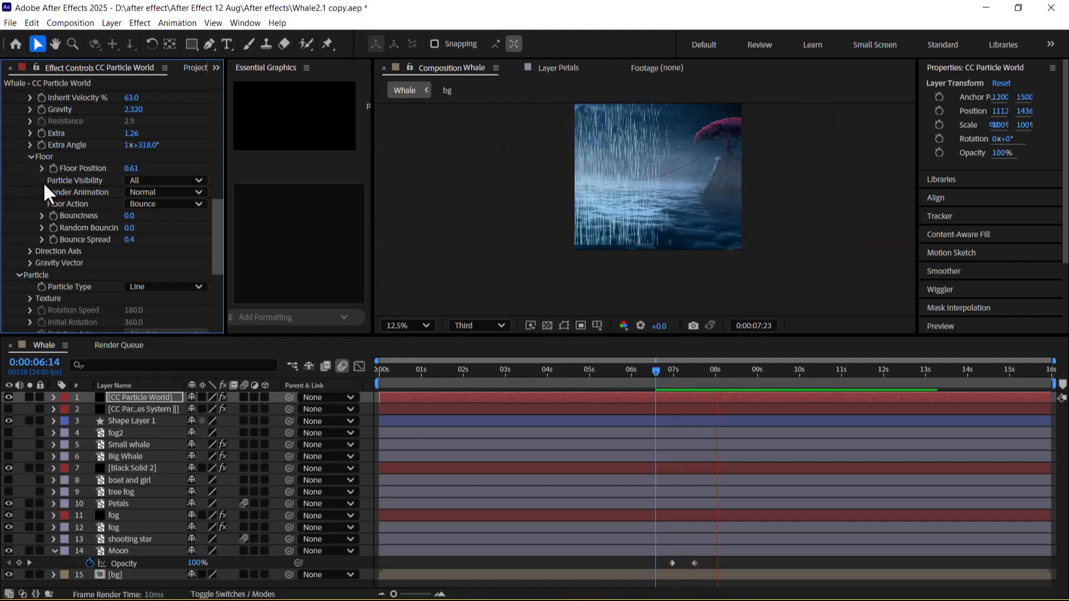
pyautogui.press('space')
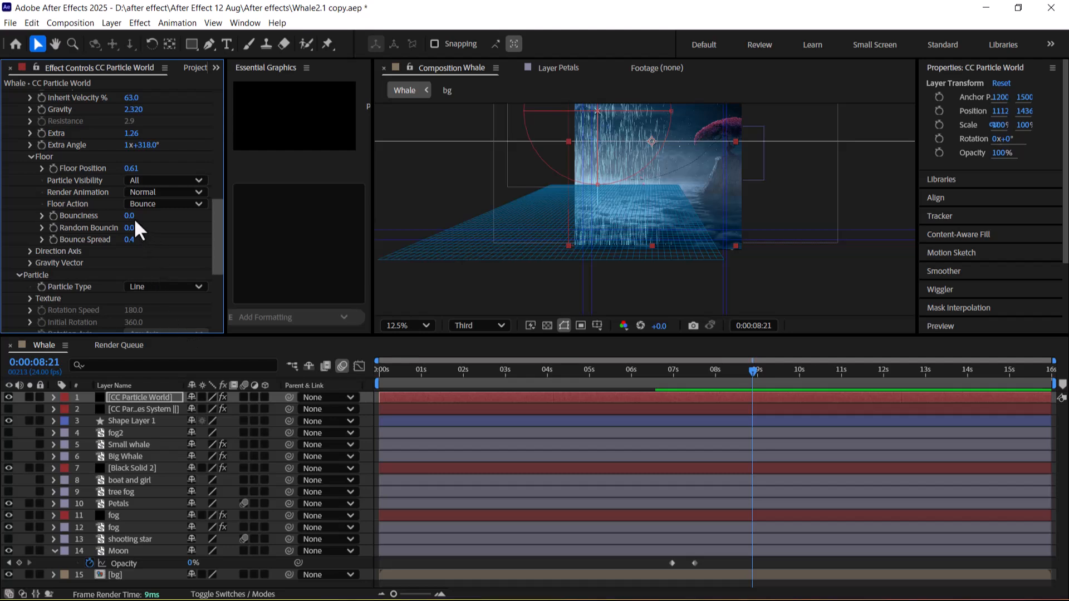
# Switch the Floor Action to Ice and preview the rain over the water from 0:00:06:10
pyautogui.moveTo(689, 372); pyautogui.dragTo(649, 384)
pyautogui.scroll(2, 666, 232)
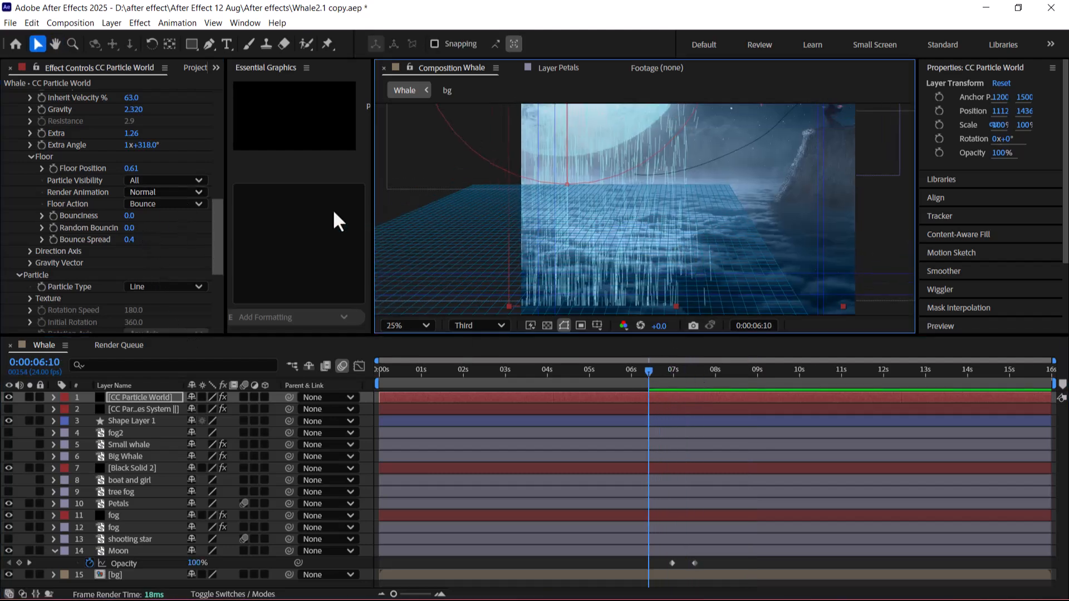
pyautogui.click(168, 204)
pyautogui.click(165, 230)
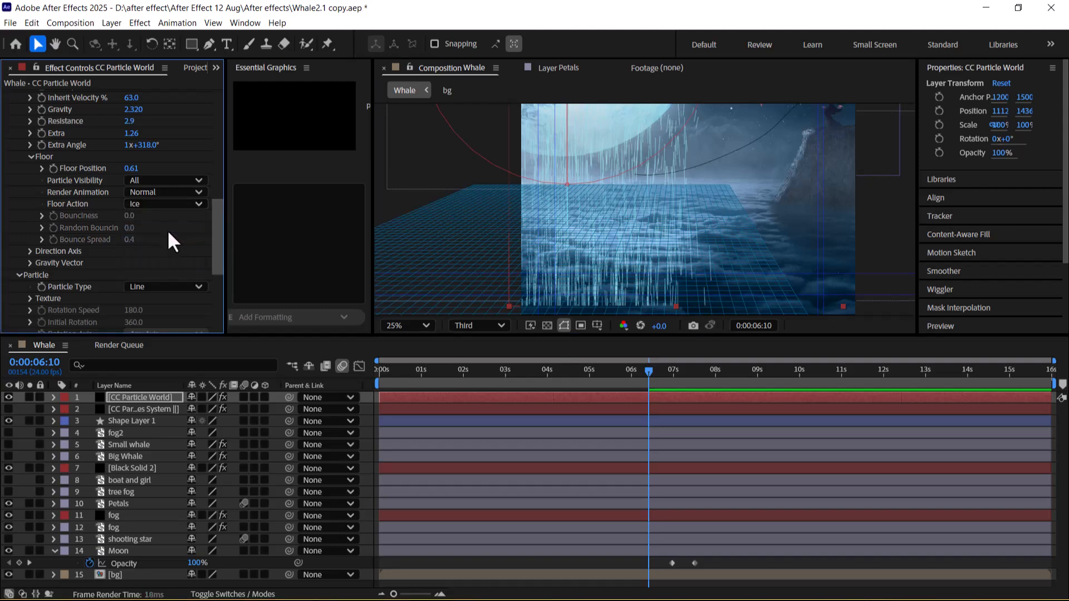
pyautogui.press('space')
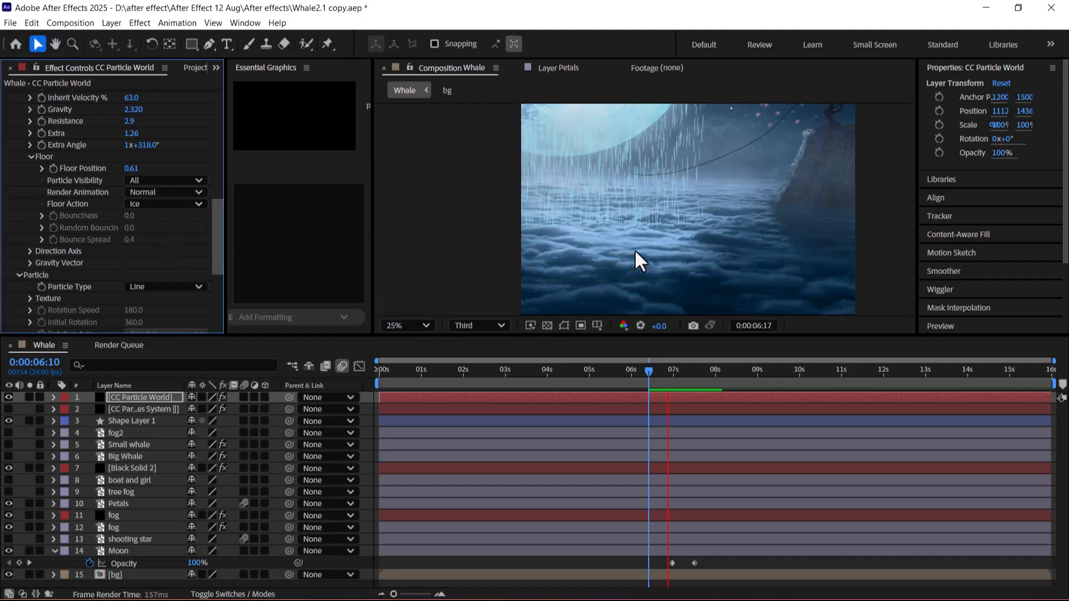
pyautogui.scroll(2, 635, 254)
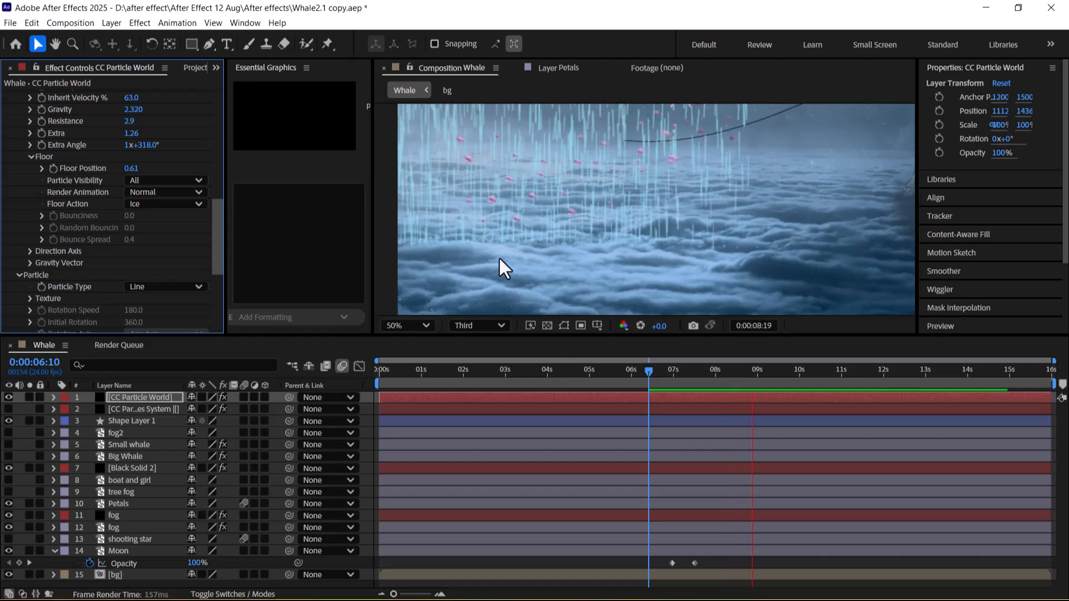
pyautogui.press('space')
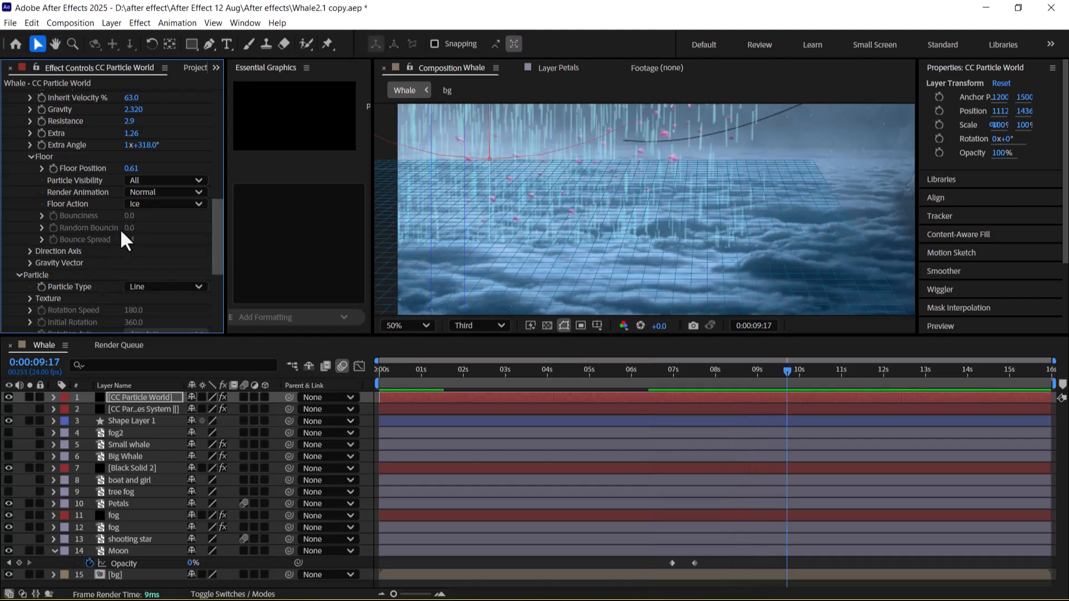
pyautogui.press('space')
pyautogui.press('space')
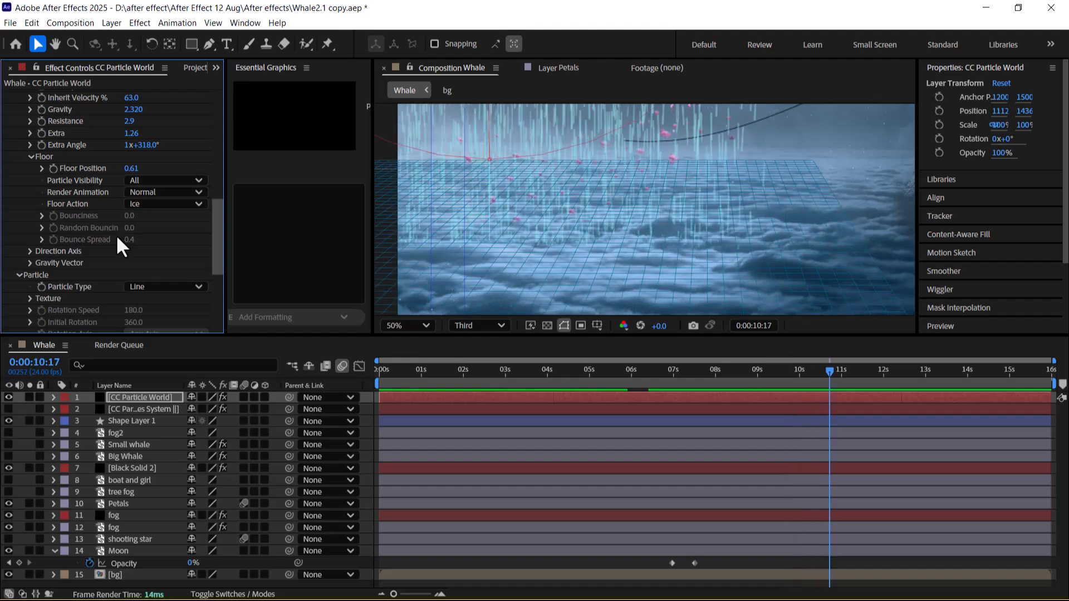
pyautogui.press('space')
pyautogui.press('space')
# Set the Direction Axis to X 1.000, Y -0.014 and Z -0.564
pyautogui.click(30, 251)
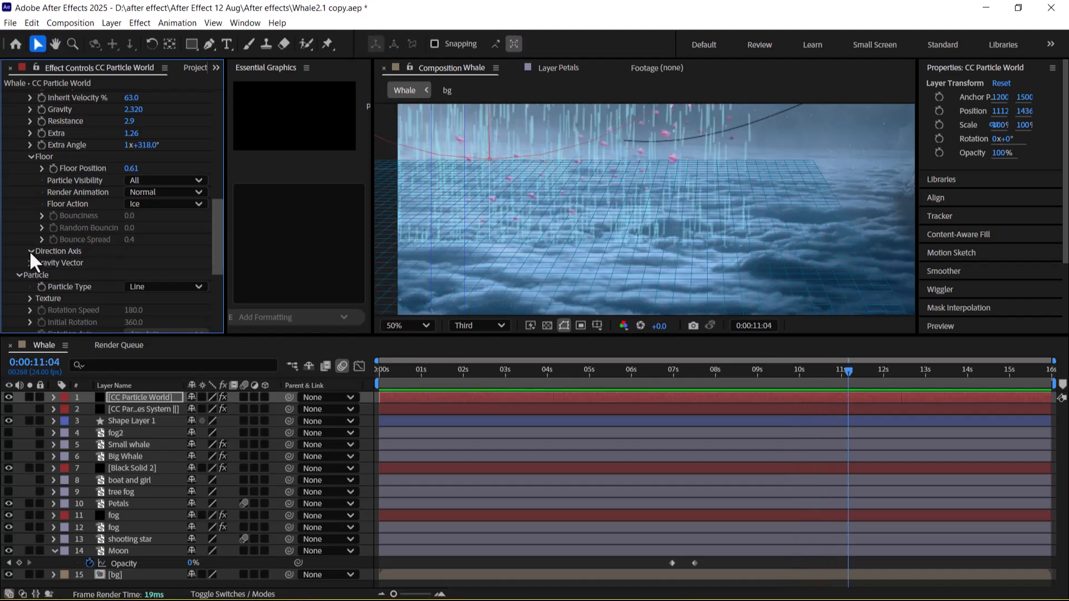
pyautogui.moveTo(138, 265); pyautogui.dragTo(263, 270)
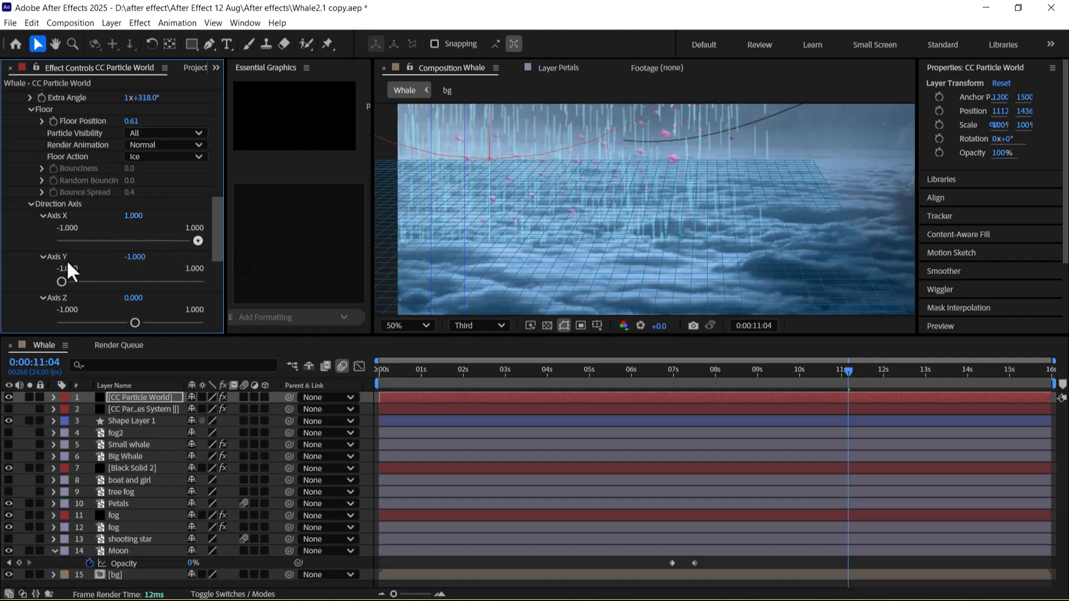
pyautogui.moveTo(96, 281); pyautogui.dragTo(134, 282)
pyautogui.moveTo(138, 322); pyautogui.dragTo(93, 316)
pyautogui.scroll(-3, 114, 287)
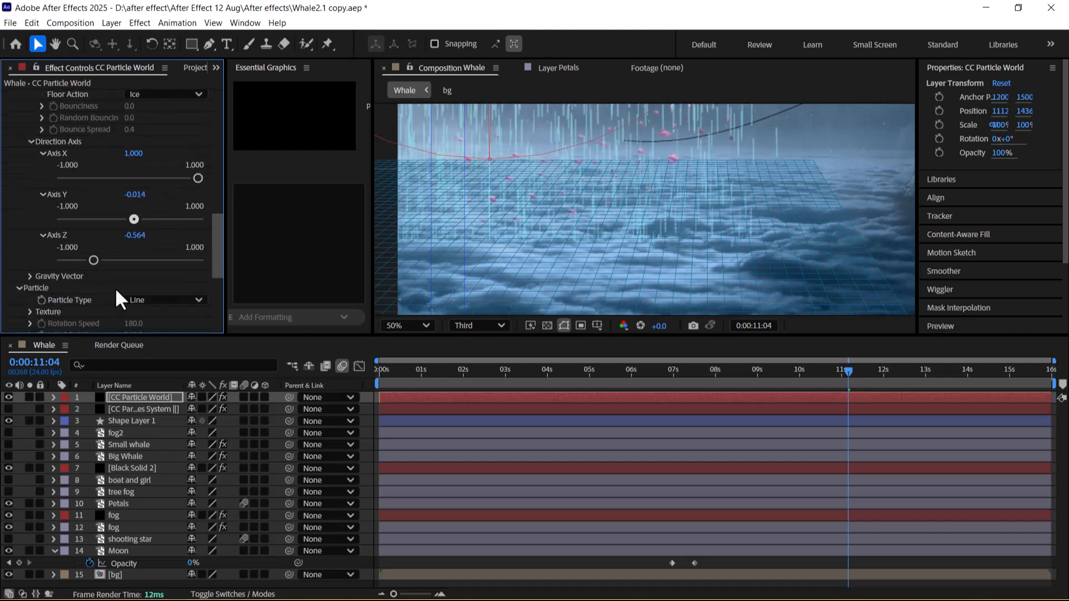
# Set Gravity Y in the Gravity Vector to -0.180 and preview the rain
pyautogui.click(27, 276)
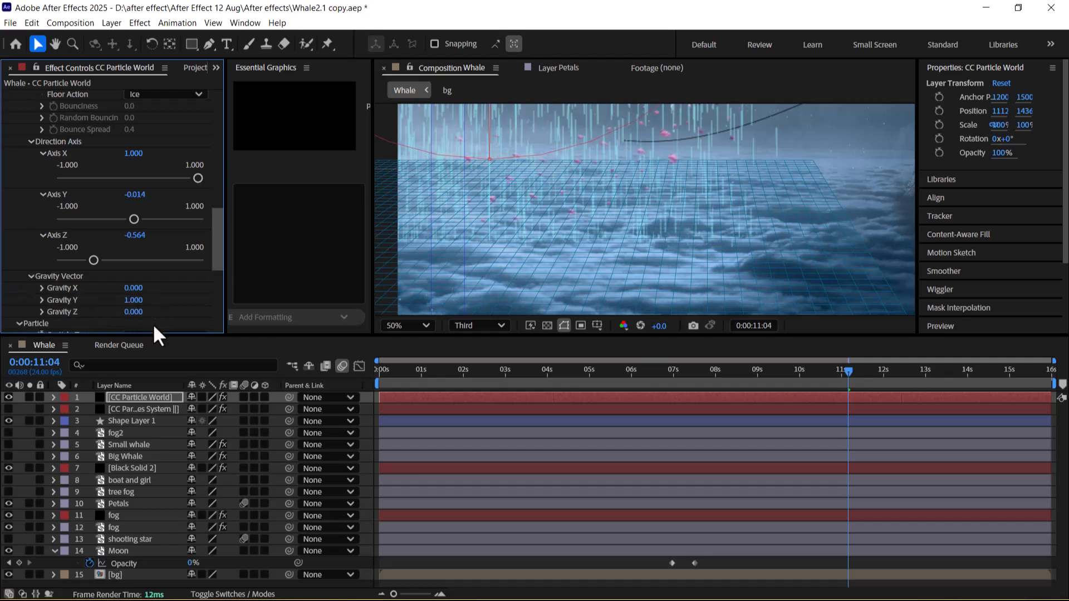
pyautogui.moveTo(134, 301)
pyautogui.mouseDown()
pyautogui.moveTo(83, 303)
pyautogui.moveTo(98, 304)
pyautogui.mouseUp()
pyautogui.press('space')
pyautogui.scroll(-2, 614, 209)
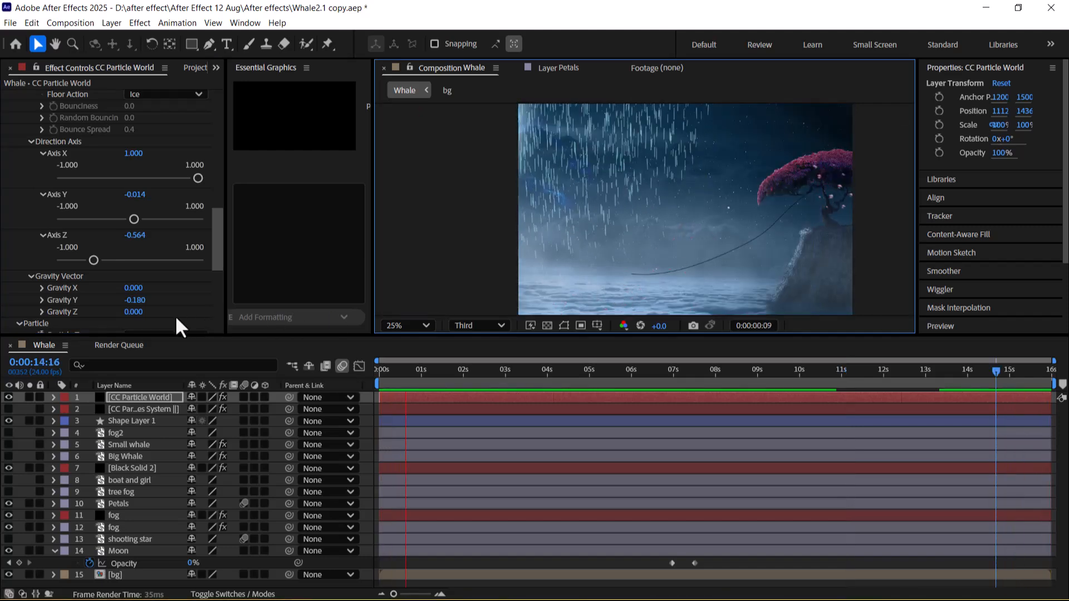
# Set Gravity Y to 0.140 and preview the rain across the full composition
pyautogui.moveTo(137, 303)
pyautogui.mouseDown()
pyautogui.moveTo(164, 298)
pyautogui.moveTo(129, 304)
pyautogui.mouseUp()
pyautogui.scroll(-1, 633, 213)
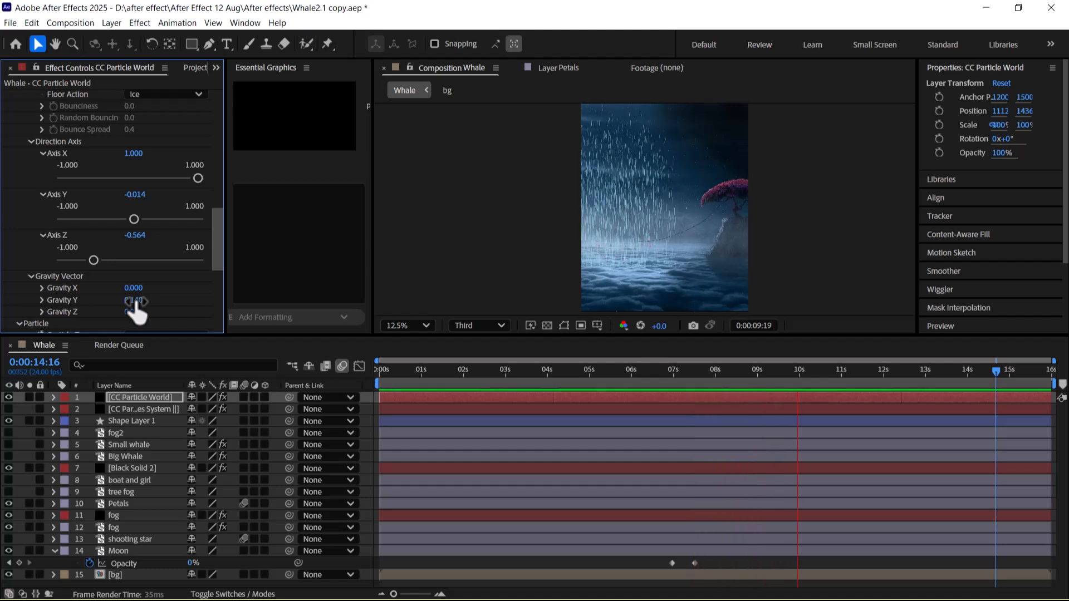
pyautogui.press('space')
# Enable keyframing of the particle Birth Rate at 0:00:07:11 with a value of 2.0, and advance to 0:00:07:12
pyautogui.moveTo(766, 372); pyautogui.dragTo(692, 375)
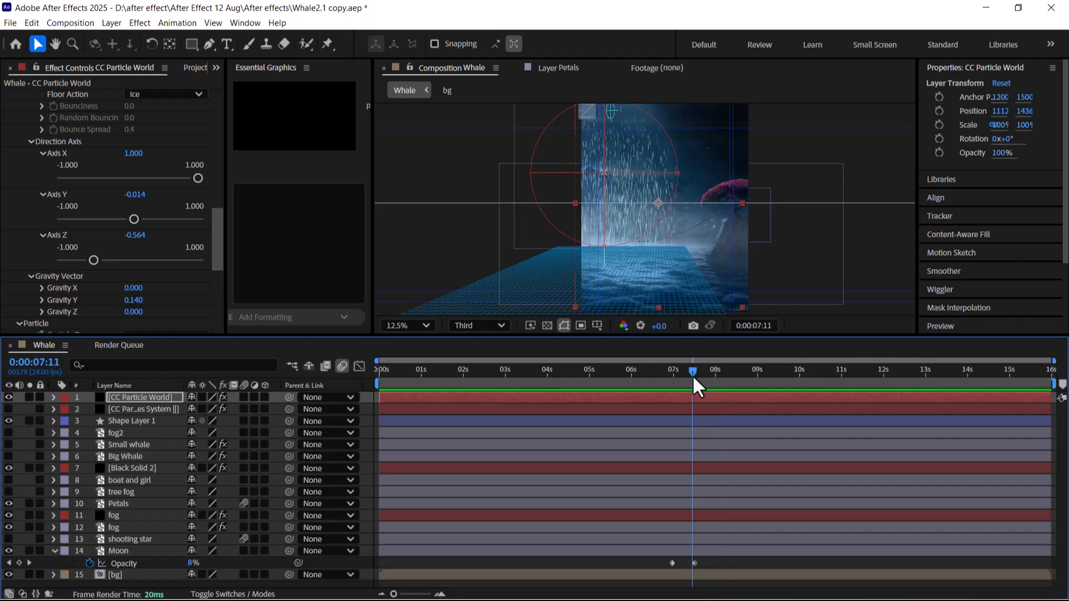
pyautogui.scroll(15, 88, 175)
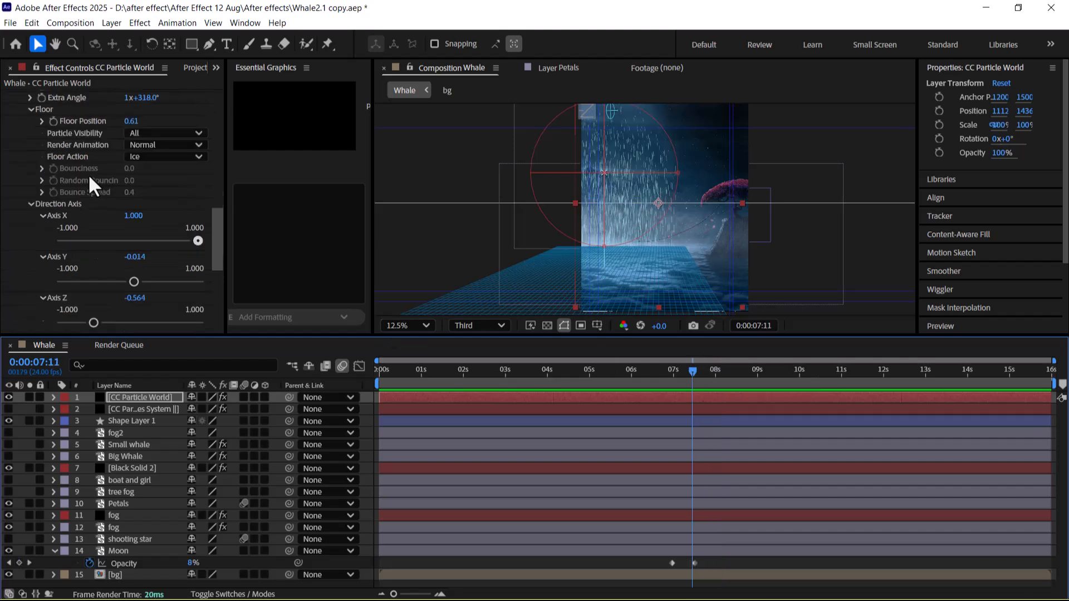
pyautogui.scroll(5, 55, 190)
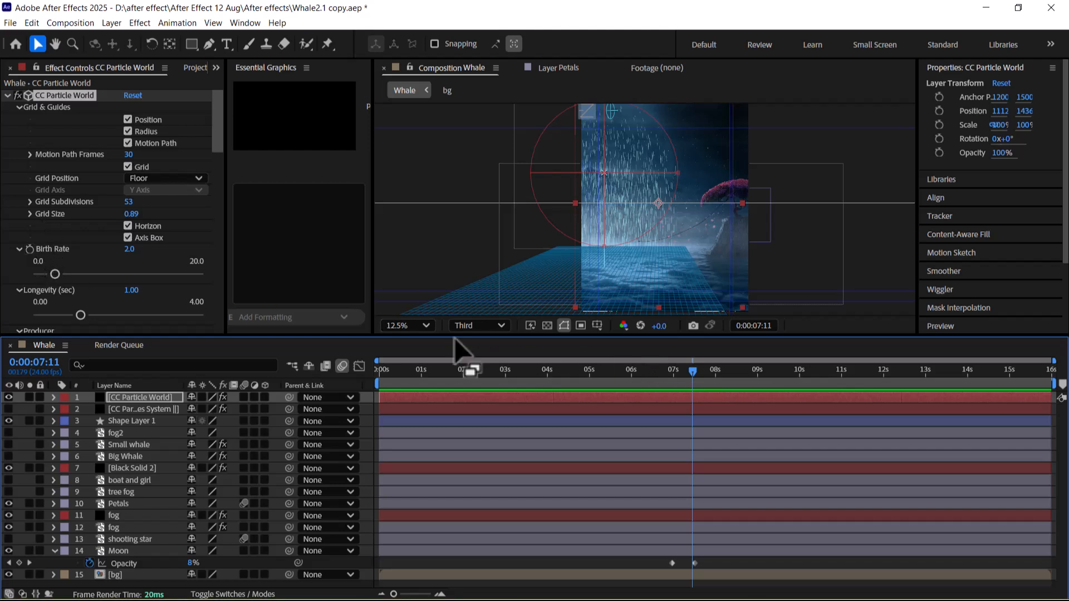
pyautogui.click(29, 250)
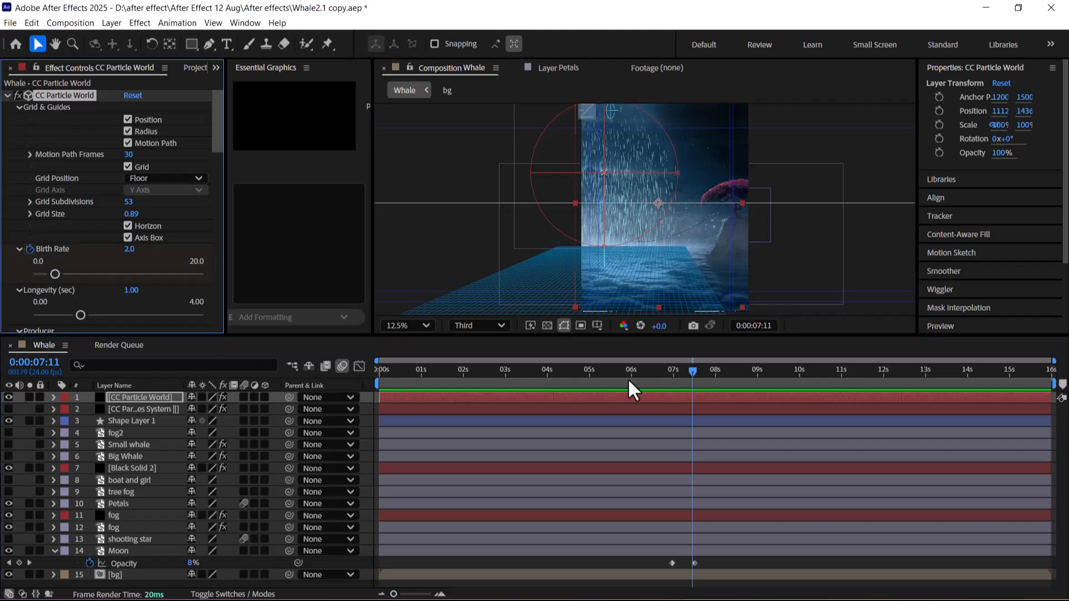
pyautogui.moveTo(693, 372); pyautogui.dragTo(695, 371)
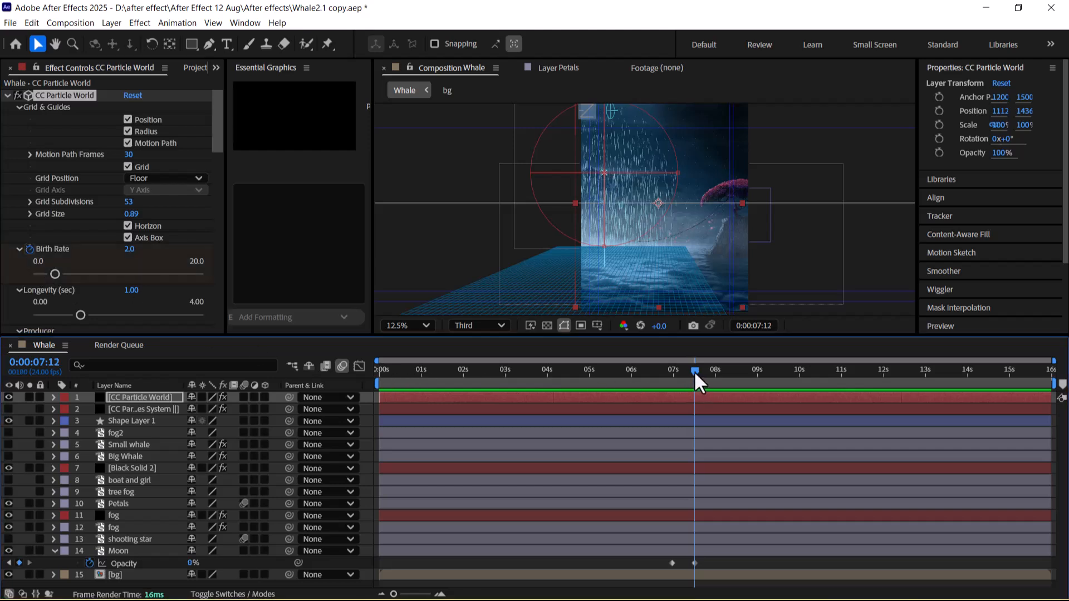
# Set the animated particle Birth Rate to 0 at 0:00:05:22
pyautogui.moveTo(694, 371); pyautogui.dragTo(638, 373)
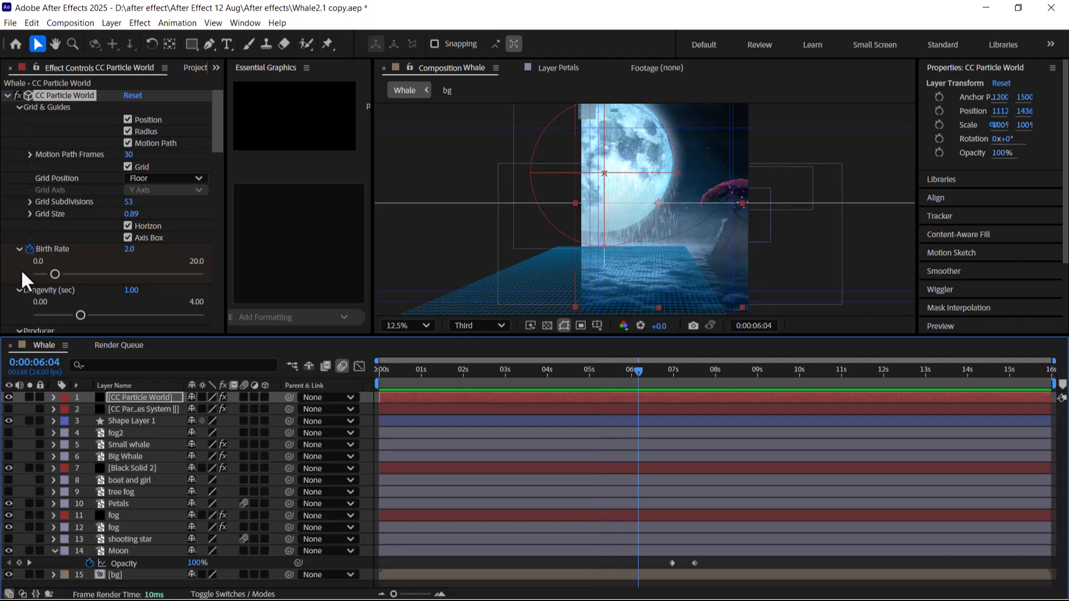
pyautogui.click(29, 250)
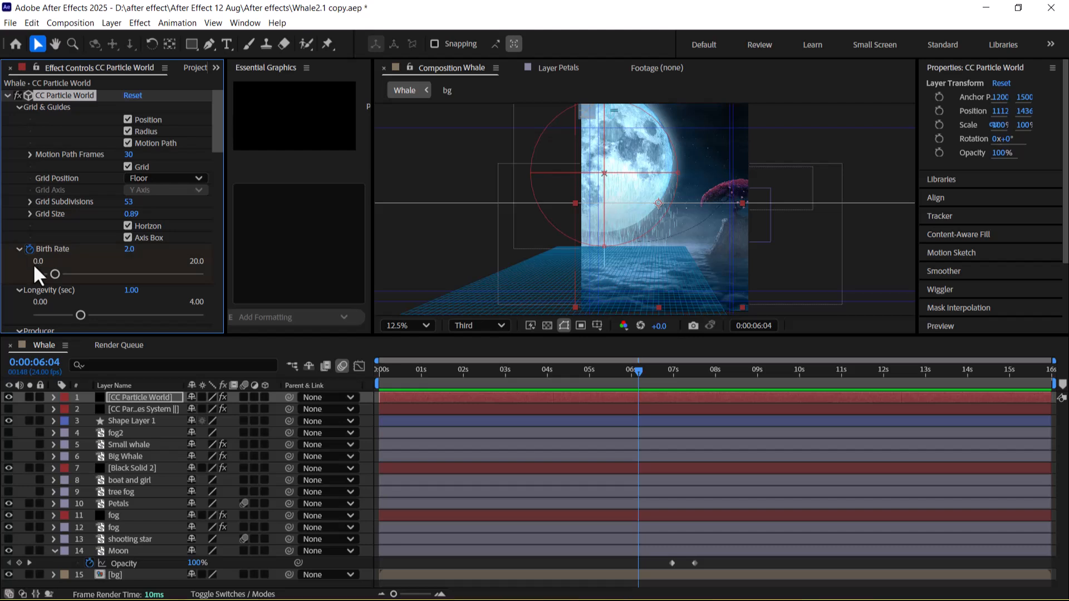
pyautogui.click(130, 250)
pyautogui.moveTo(637, 374); pyautogui.dragTo(627, 373)
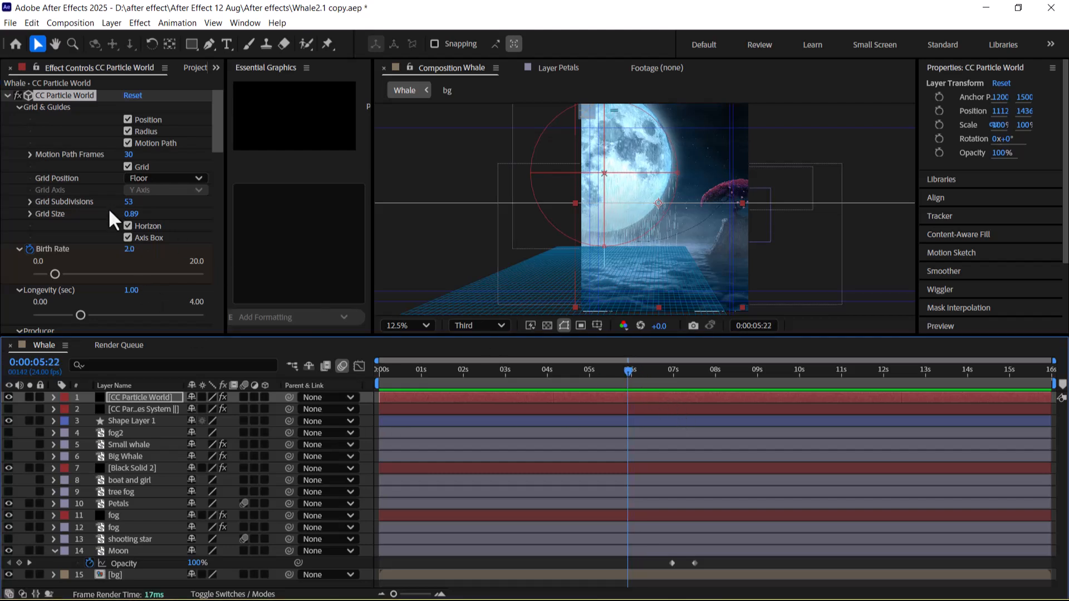
pyautogui.click(133, 250)
pyautogui.write('0')
pyautogui.press('Return')
# Set the particle Birth Rate to 0 at 0:00:07:07 and preview the composition from there
pyautogui.moveTo(628, 383); pyautogui.dragTo(683, 377)
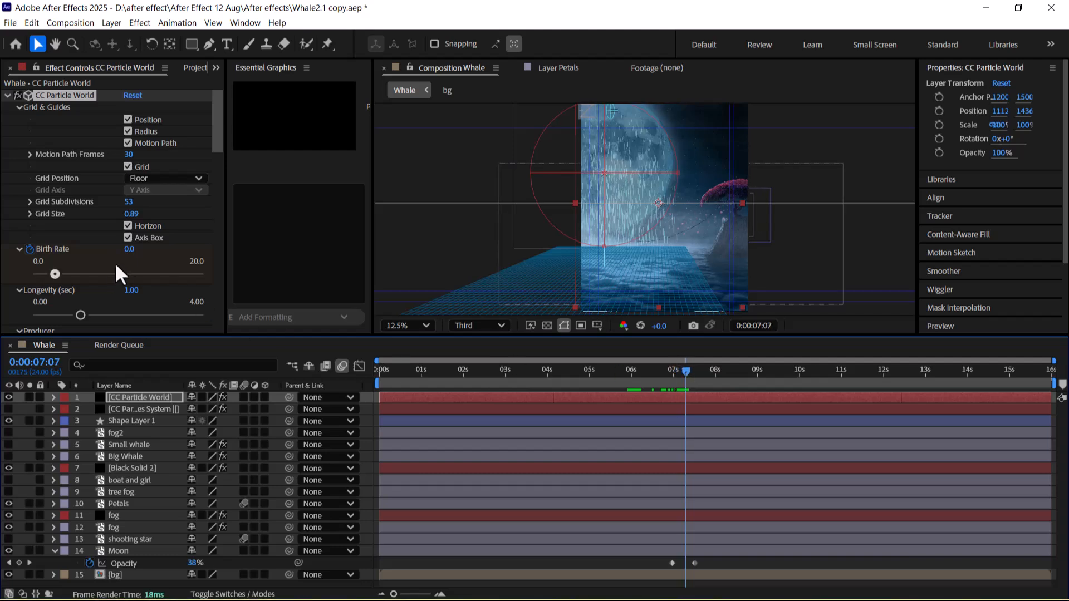
pyautogui.click(130, 250)
pyautogui.write('2')
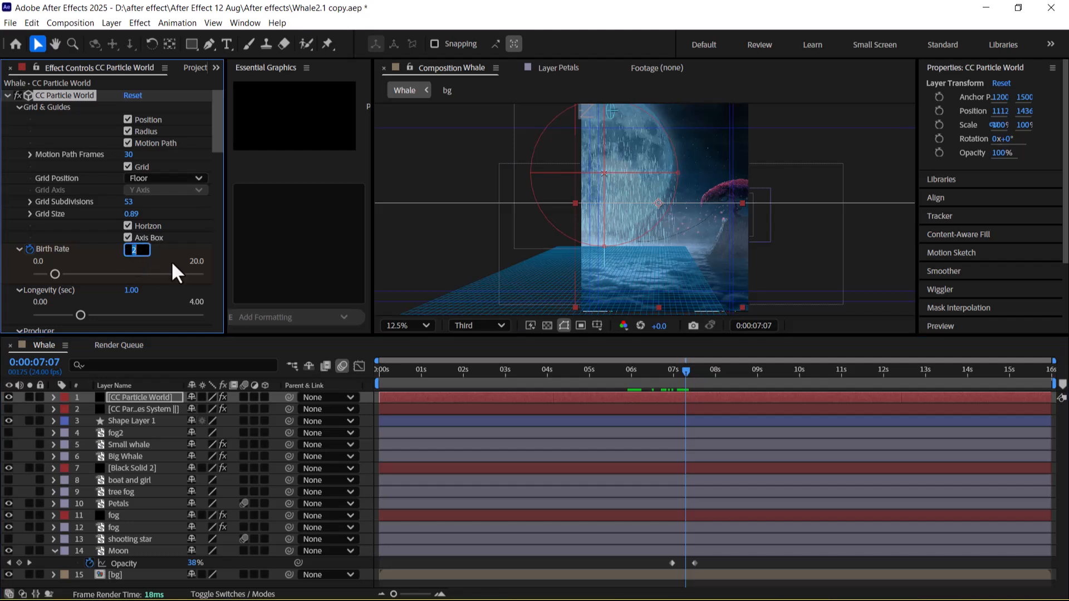
pyautogui.write('0')
pyautogui.press('Return')
pyautogui.press('space')
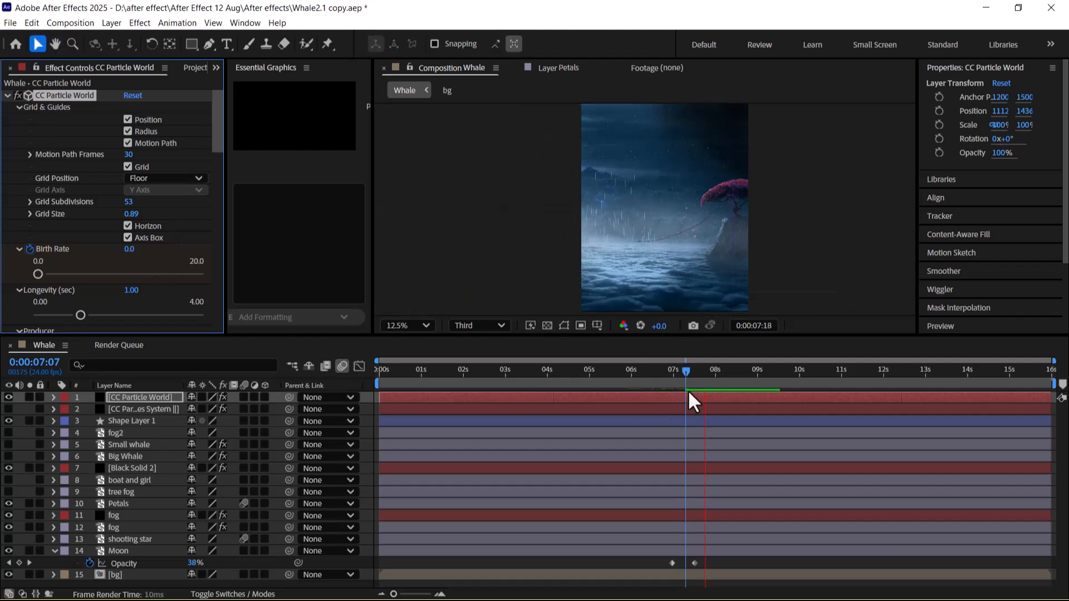
# Preview the animated rain from 0:00:06:01, 0:00:06:03 and 0:00:05:04 to check how it fades out
pyautogui.click(635, 372)
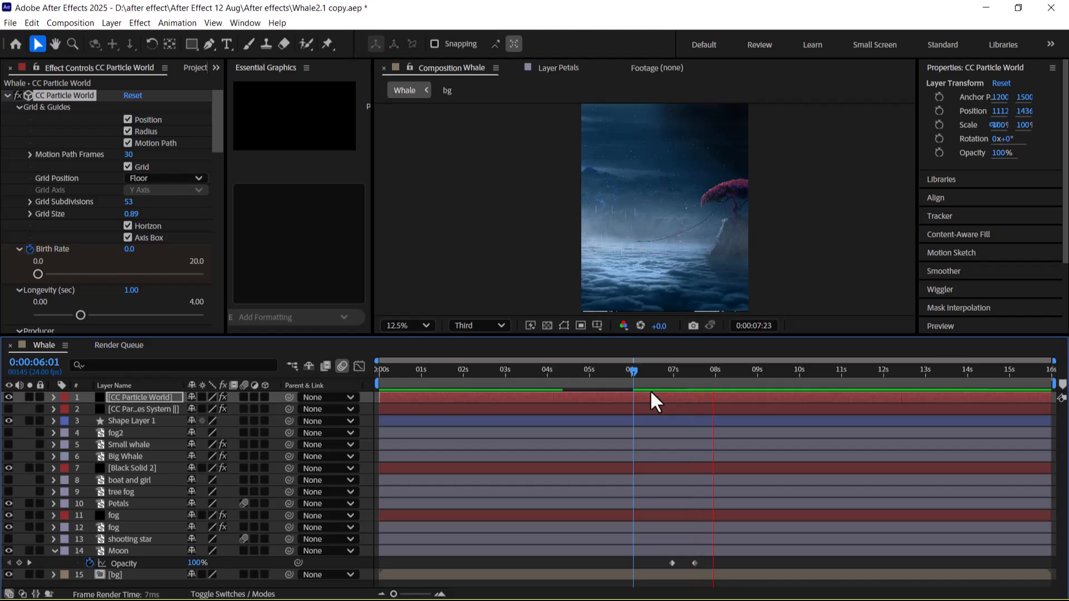
pyautogui.press('space')
pyautogui.click(643, 374)
pyautogui.click(637, 375)
pyautogui.press('space')
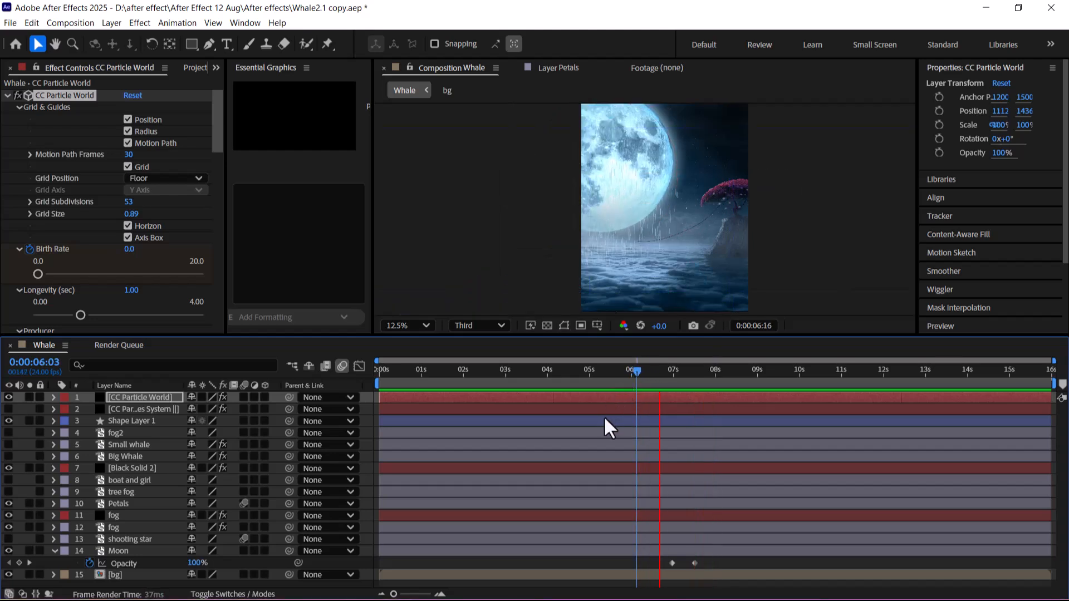
pyautogui.press('space')
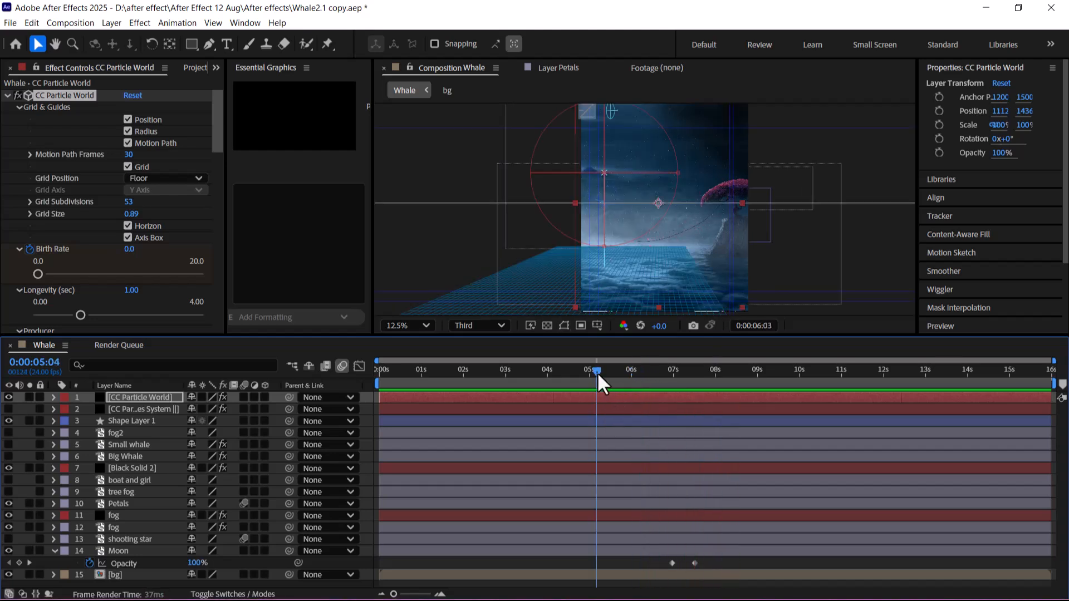
pyautogui.click(596, 373)
pyautogui.press('space')
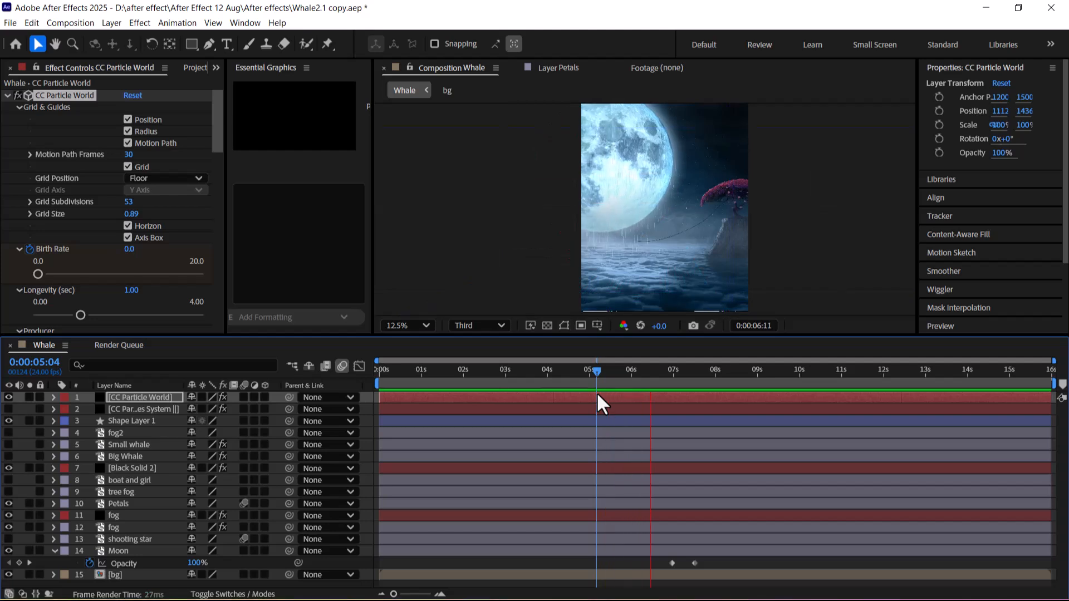
pyautogui.press('space')
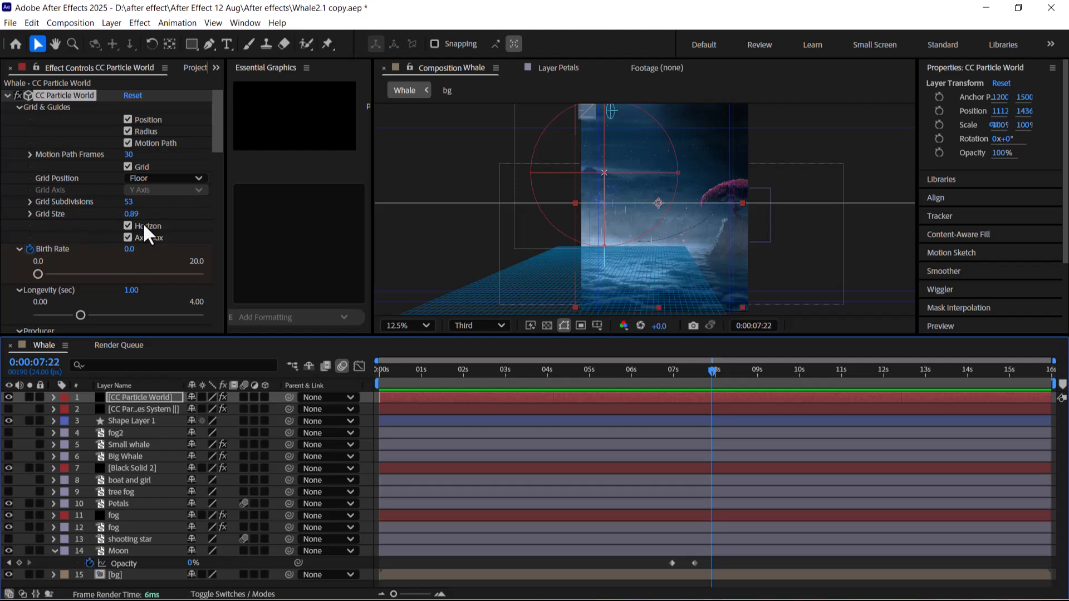
# Change the Particle Type from Line to Star and preview it from 0:00:05:01
pyautogui.scroll(-6, 62, 221)
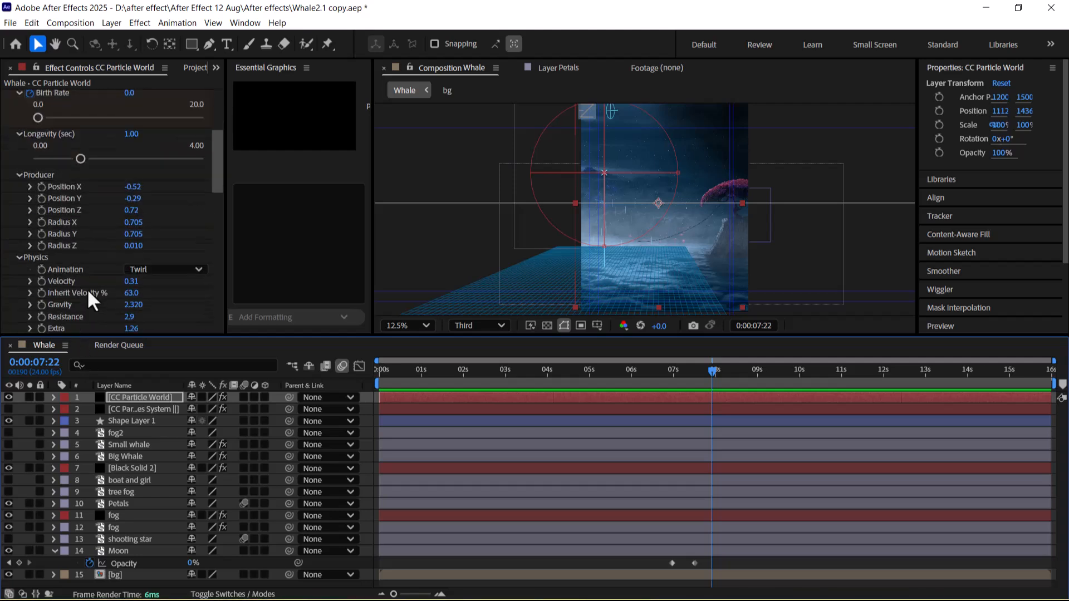
pyautogui.scroll(-8, 87, 295)
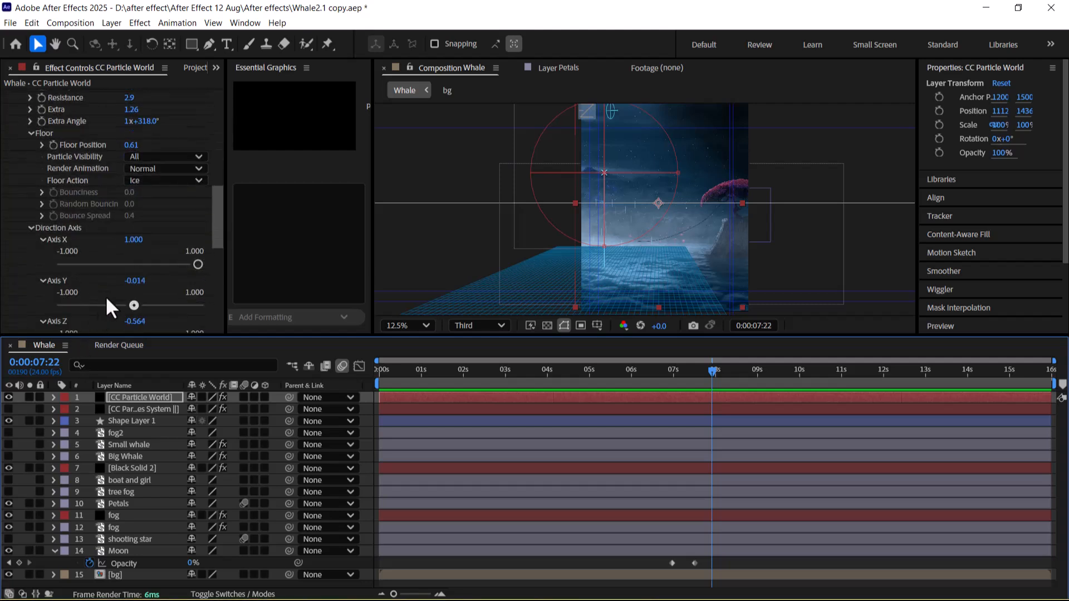
pyautogui.scroll(-7, 106, 304)
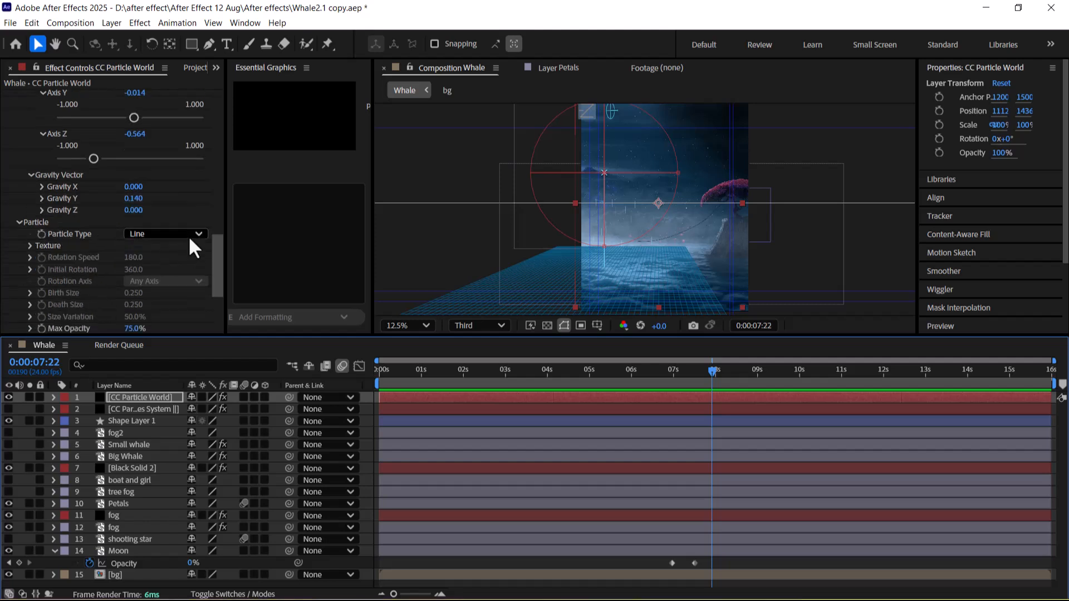
pyautogui.moveTo(710, 375); pyautogui.dragTo(687, 372)
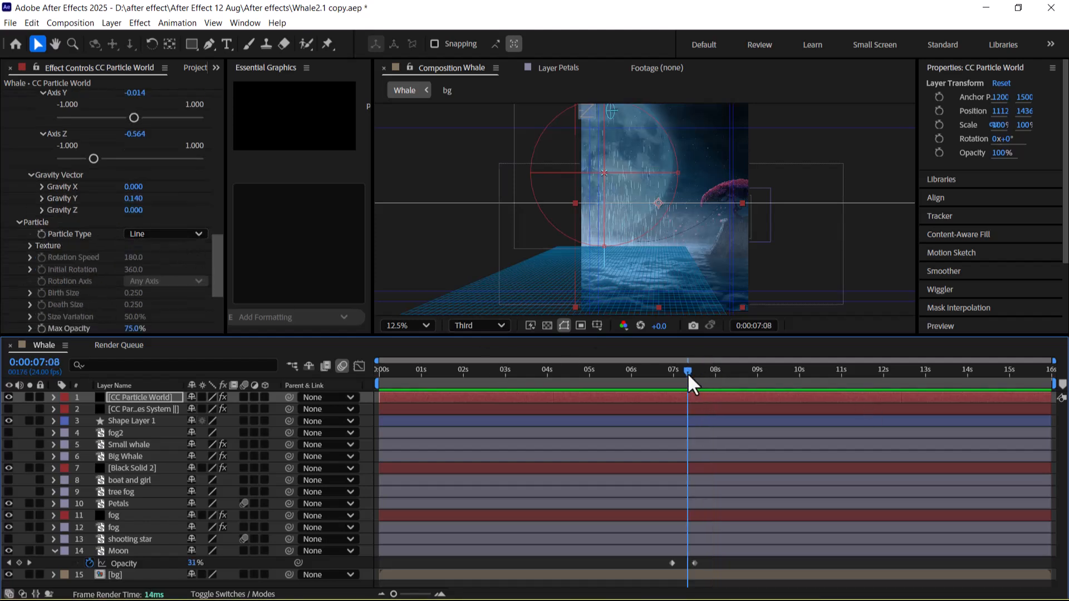
pyautogui.click(168, 233)
pyautogui.click(182, 262)
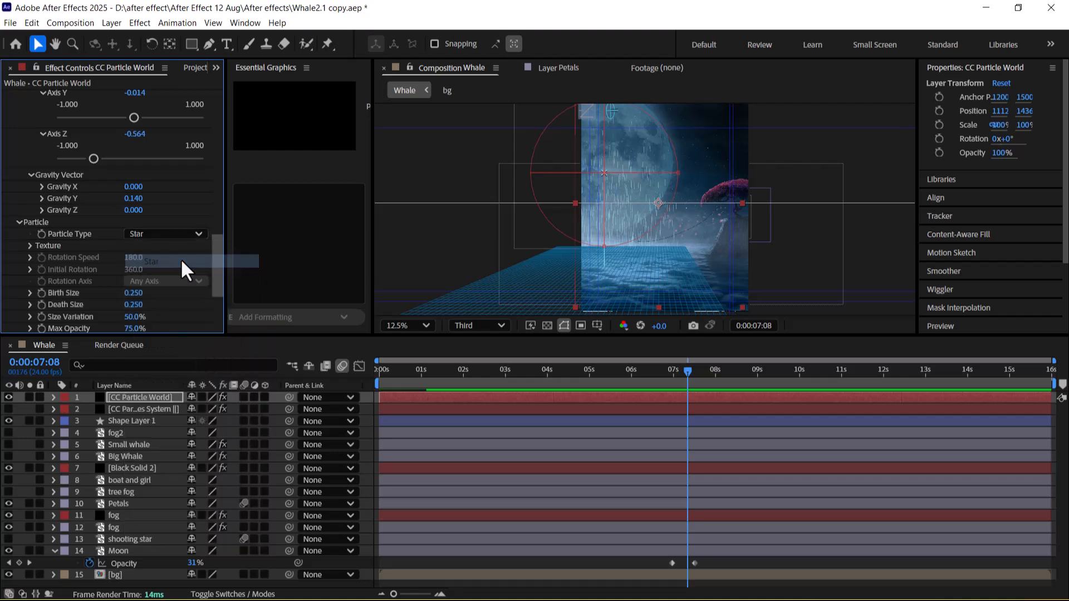
pyautogui.press('space')
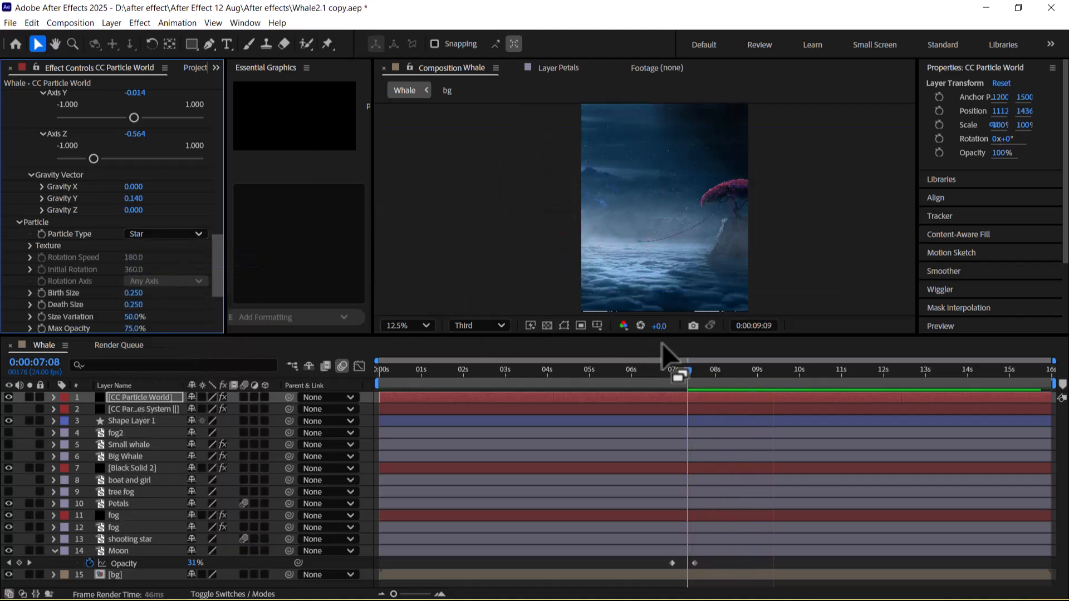
pyautogui.moveTo(663, 371); pyautogui.dragTo(591, 371)
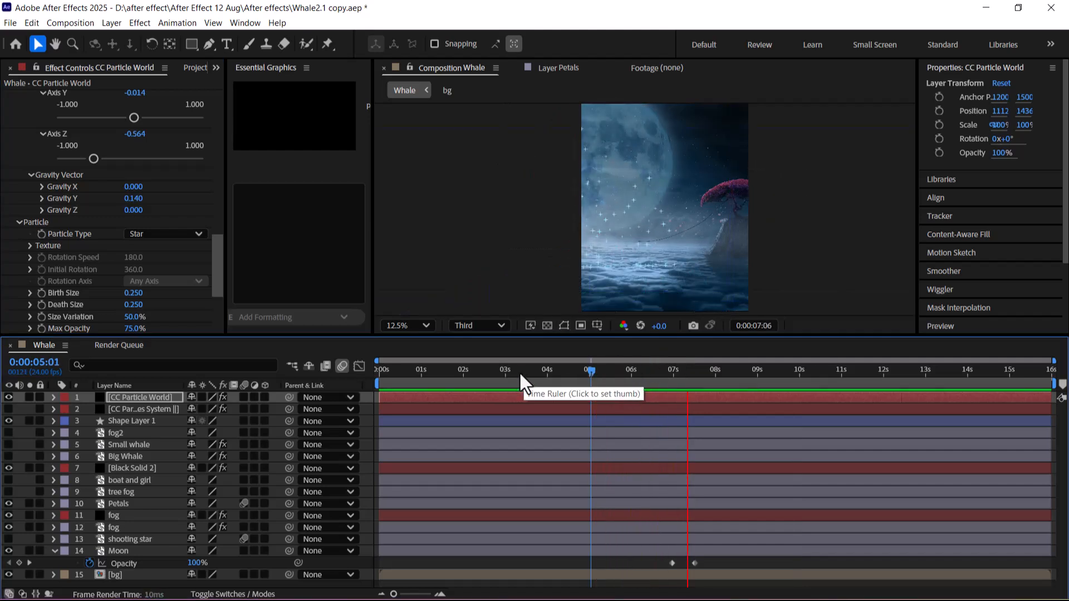
pyautogui.press('space')
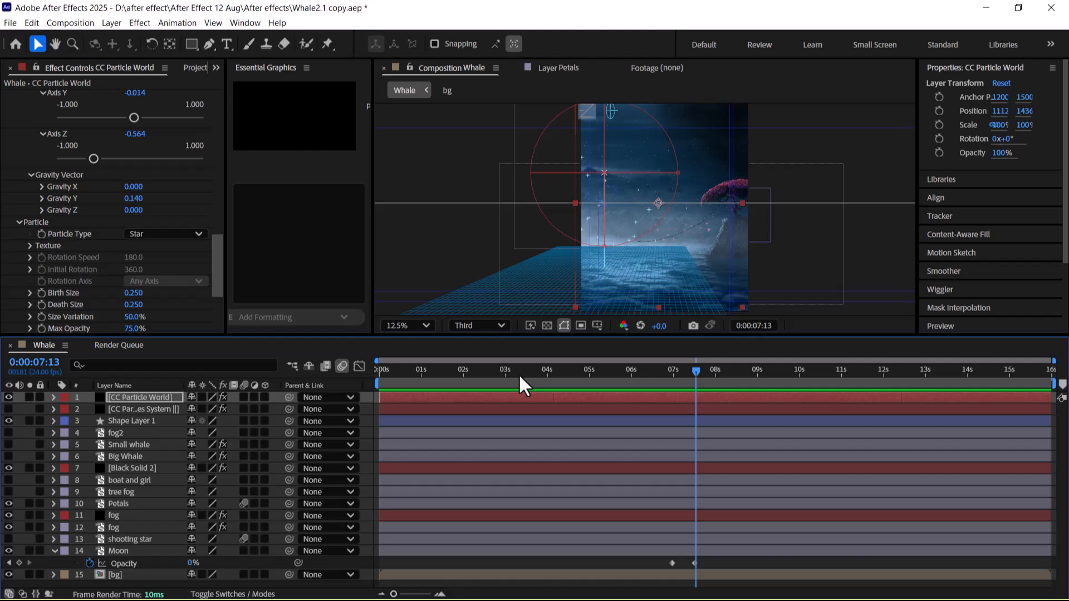
# Try Bubble as the Particle Type and preview it from 0:00:04:13
pyautogui.click(199, 234)
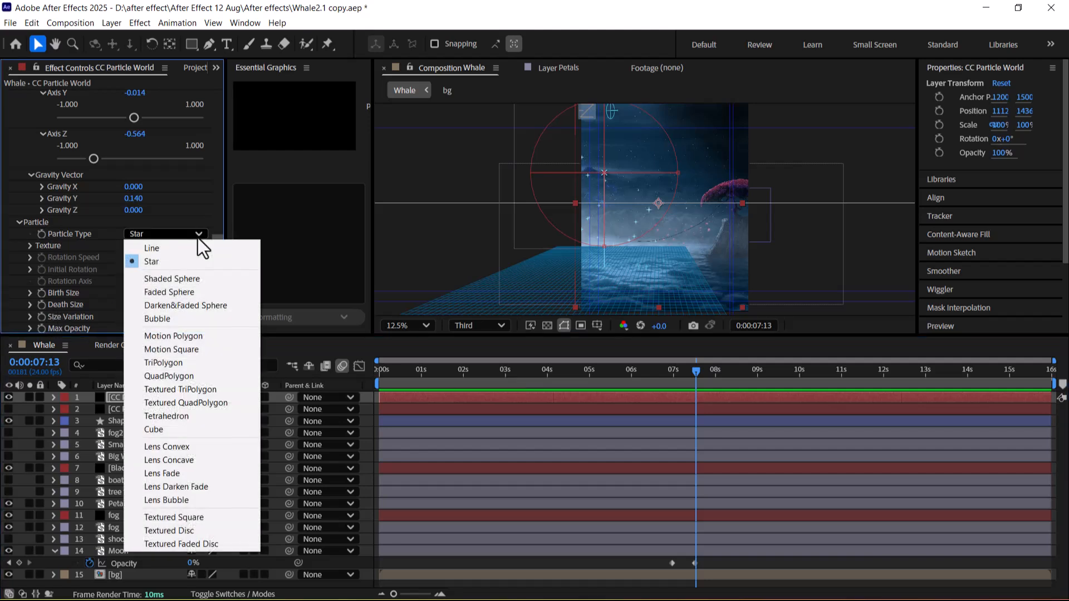
pyautogui.click(201, 319)
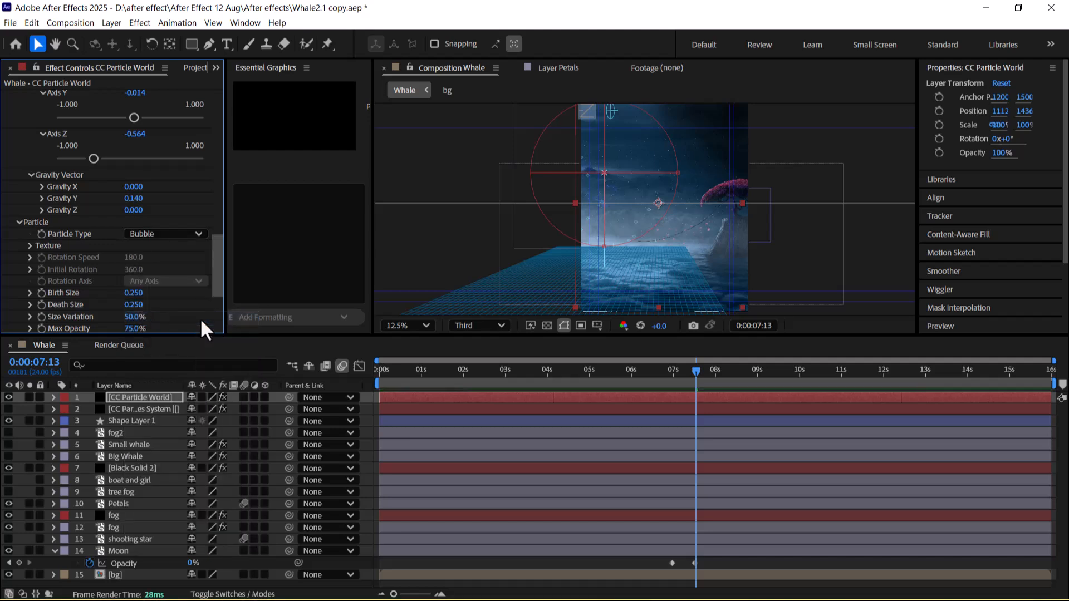
pyautogui.press('space')
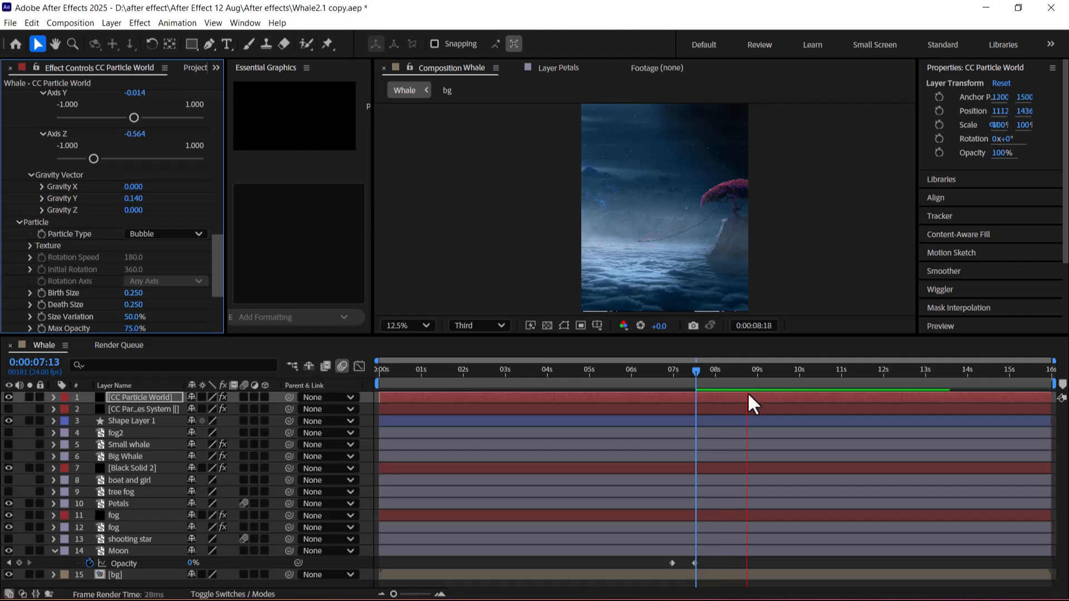
pyautogui.click(571, 375)
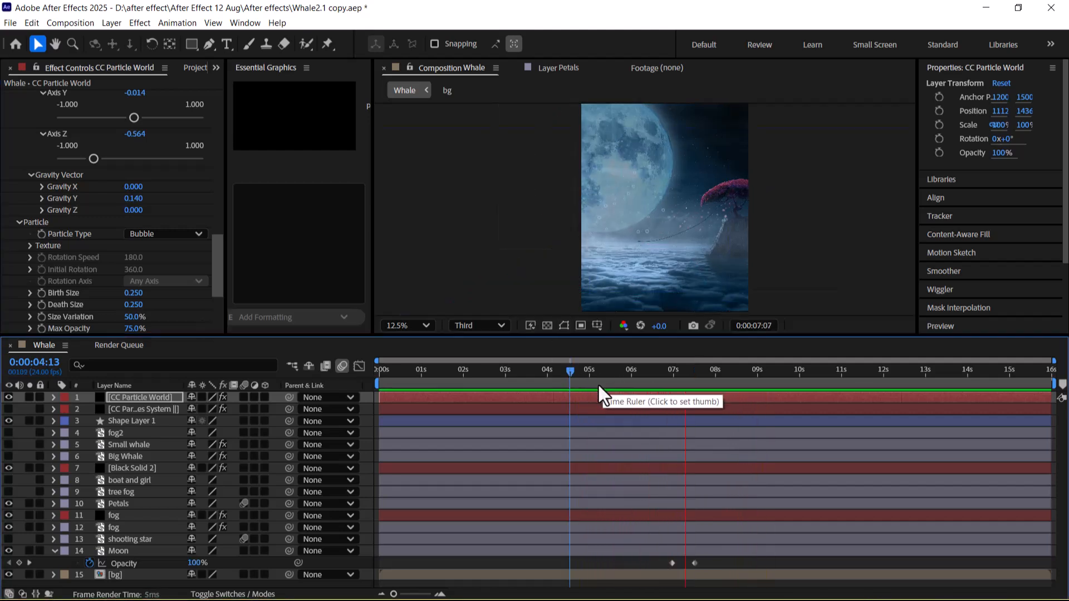
pyautogui.press('space')
# Switch the Particle Type back to Star and preview the particles
pyautogui.click(183, 234)
pyautogui.click(172, 259)
pyautogui.press('space')
pyautogui.press('space')
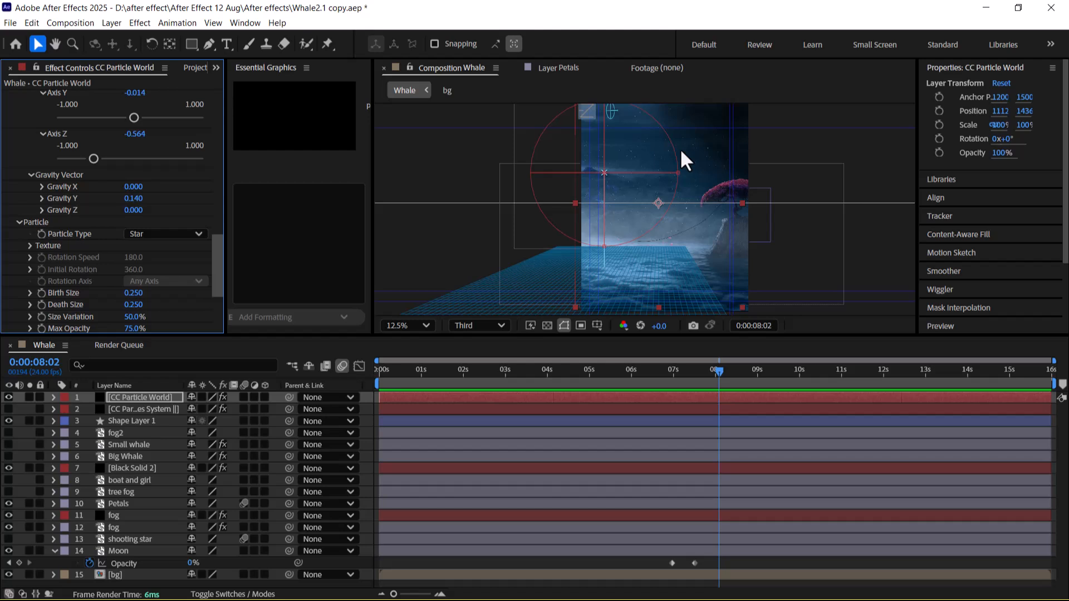
# In the Extras' Effect Camera settings, set Distance to 0.99 while viewing the frame at 0:00:07:00
pyautogui.scroll(-3, 209, 263)
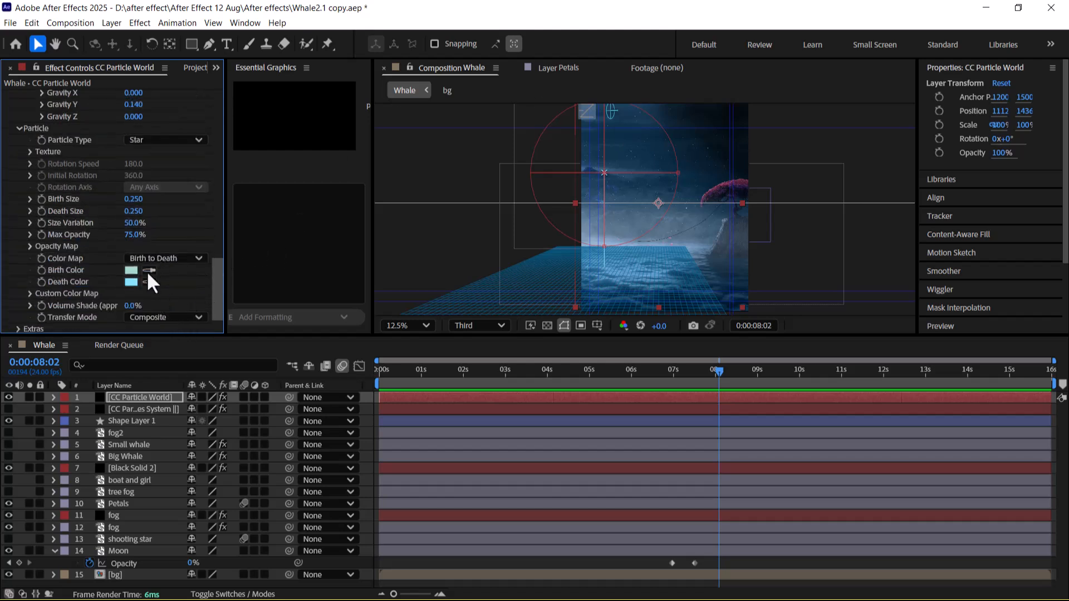
pyautogui.scroll(-1, 152, 262)
pyautogui.click(18, 326)
pyautogui.scroll(-1, 62, 318)
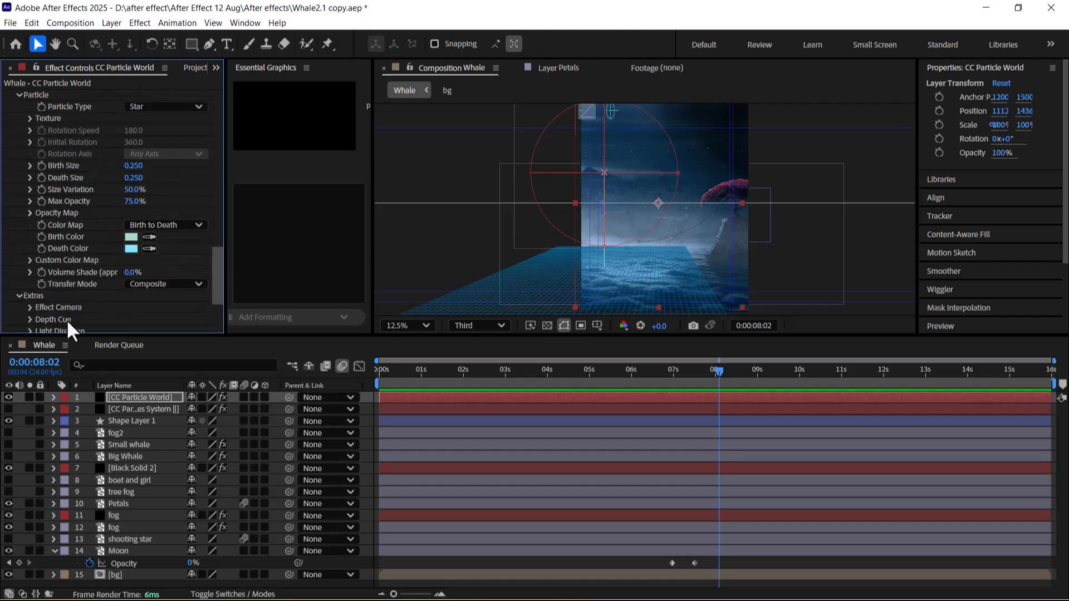
pyautogui.scroll(-1, 137, 313)
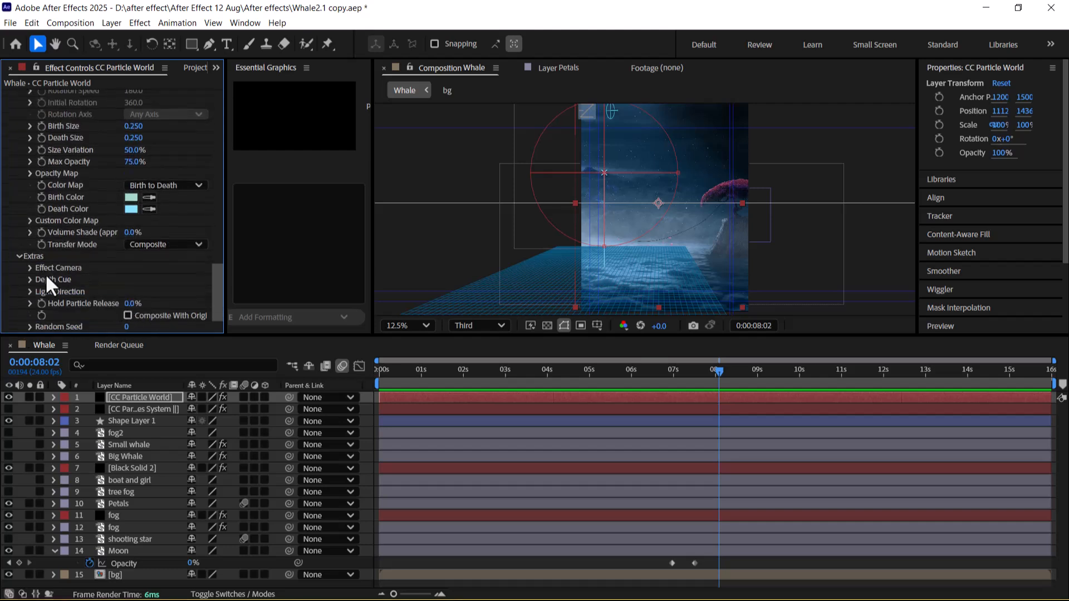
pyautogui.click(31, 269)
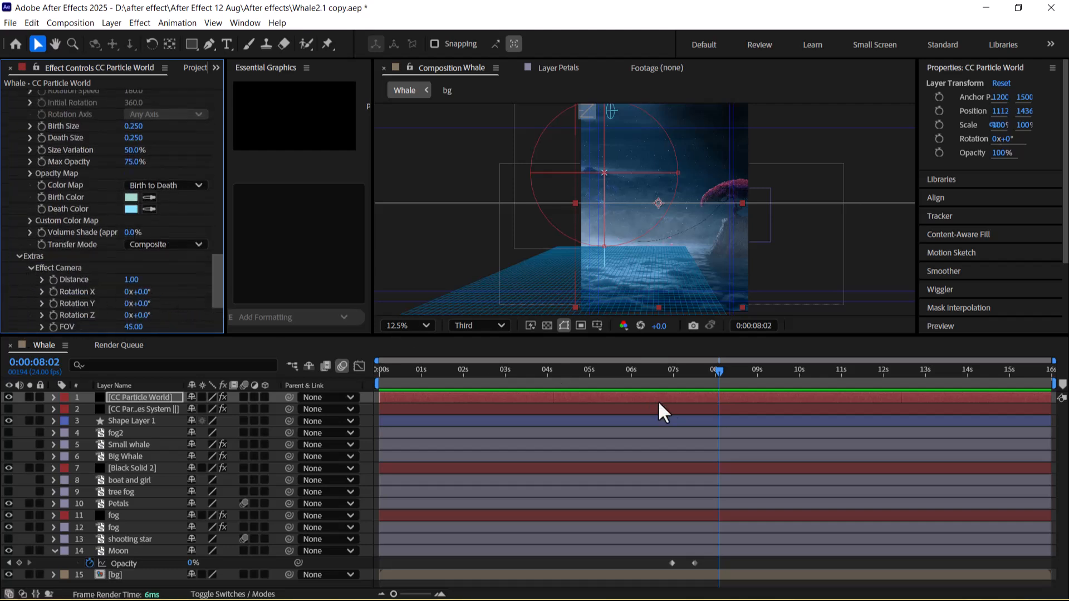
pyautogui.moveTo(720, 378); pyautogui.dragTo(672, 373)
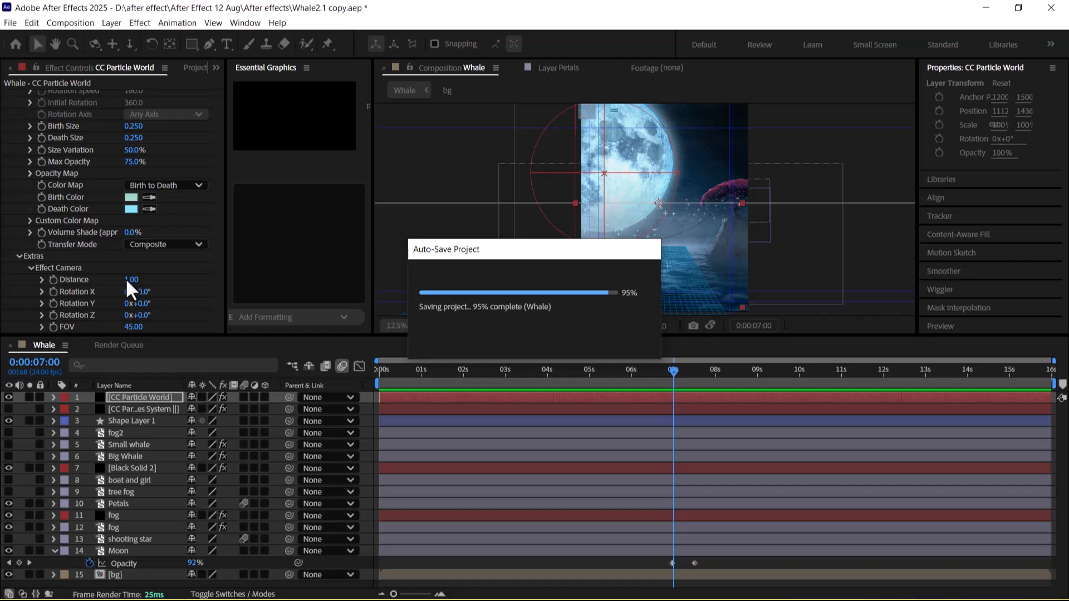
pyautogui.moveTo(125, 278); pyautogui.dragTo(115, 309)
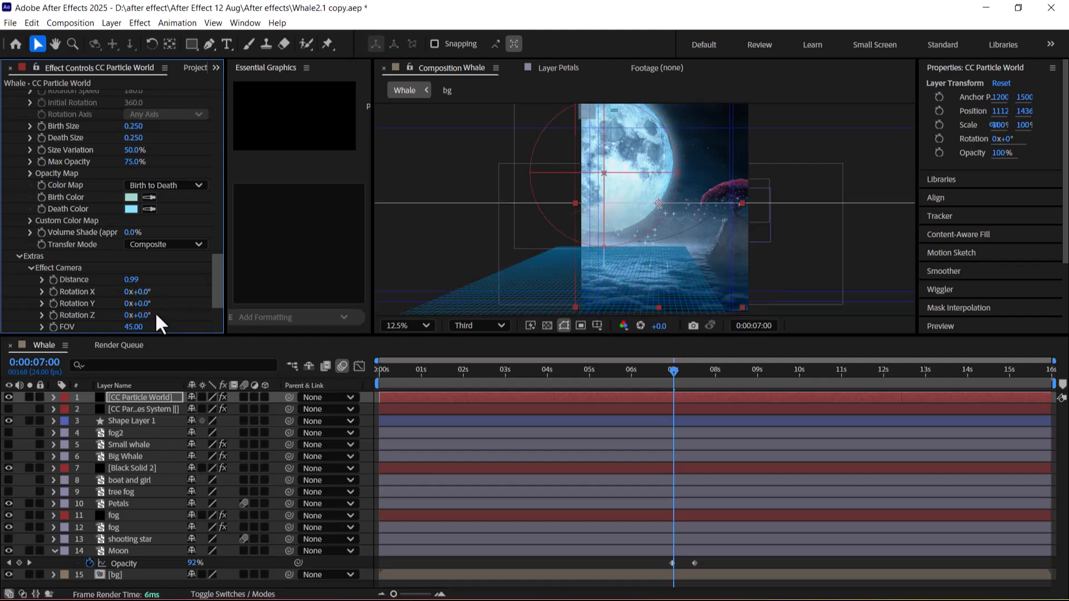
# Set the Effect Camera's FOV to 5.20 and preview the particles from 0:00:05:02
pyautogui.moveTo(141, 333); pyautogui.dragTo(3, 468)
pyautogui.press('space')
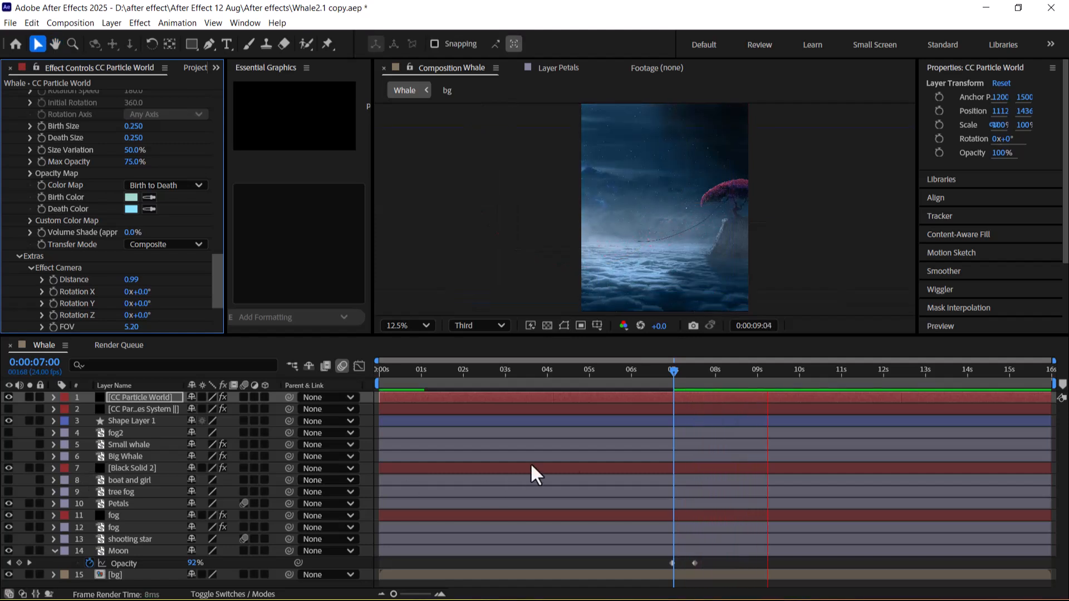
pyautogui.click(592, 375)
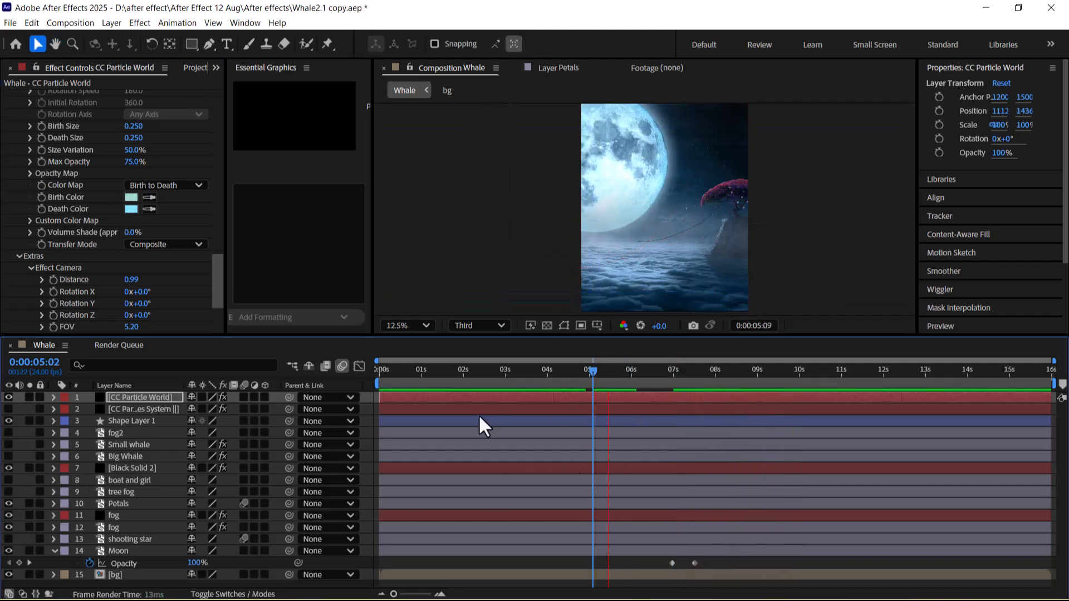
pyautogui.press('space')
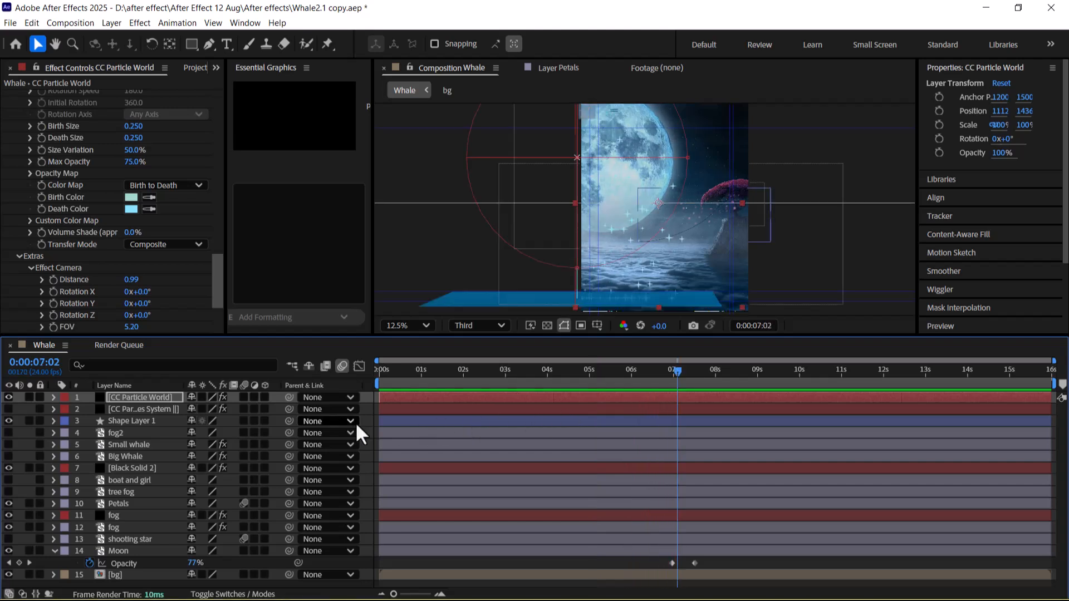
# Set the particle effect's Random Seed to 840
pyautogui.scroll(-2, 78, 248)
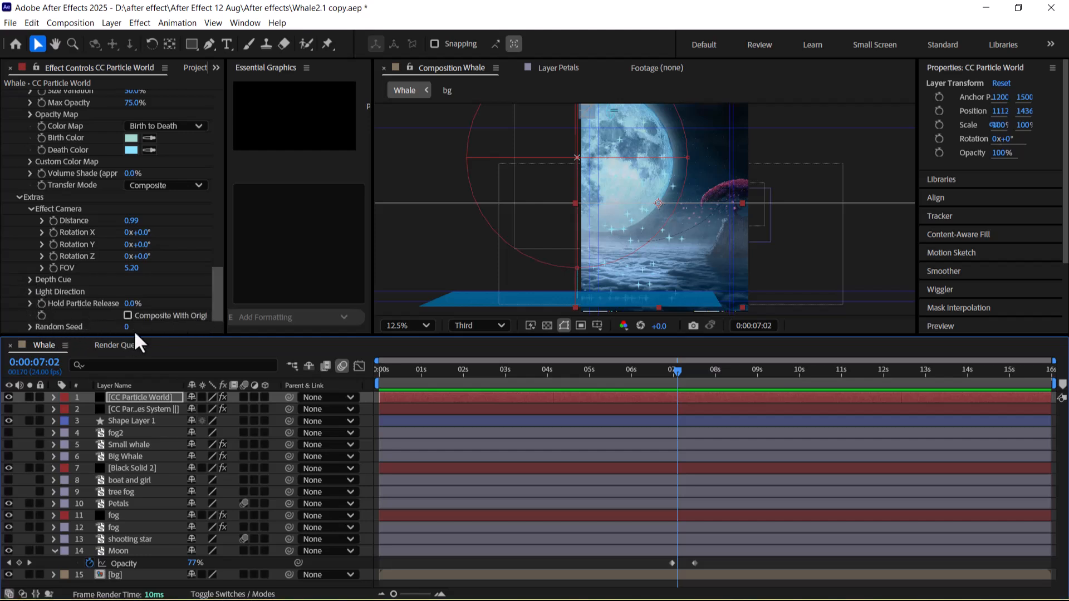
pyautogui.moveTo(128, 325); pyautogui.dragTo(189, 329)
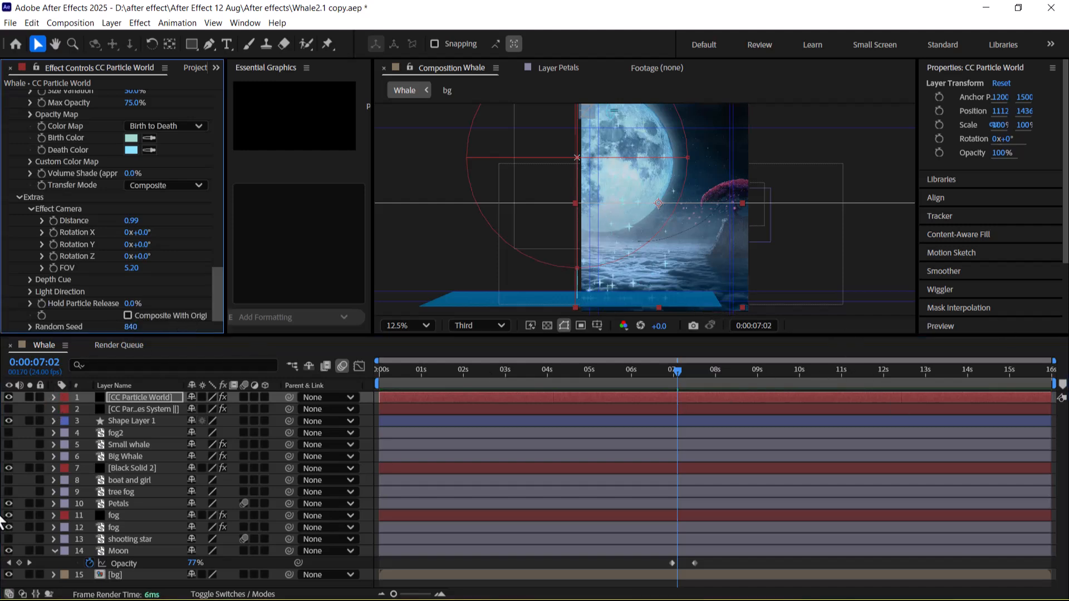
pyautogui.click(109, 22)
pyautogui.moveTo(155, 39)
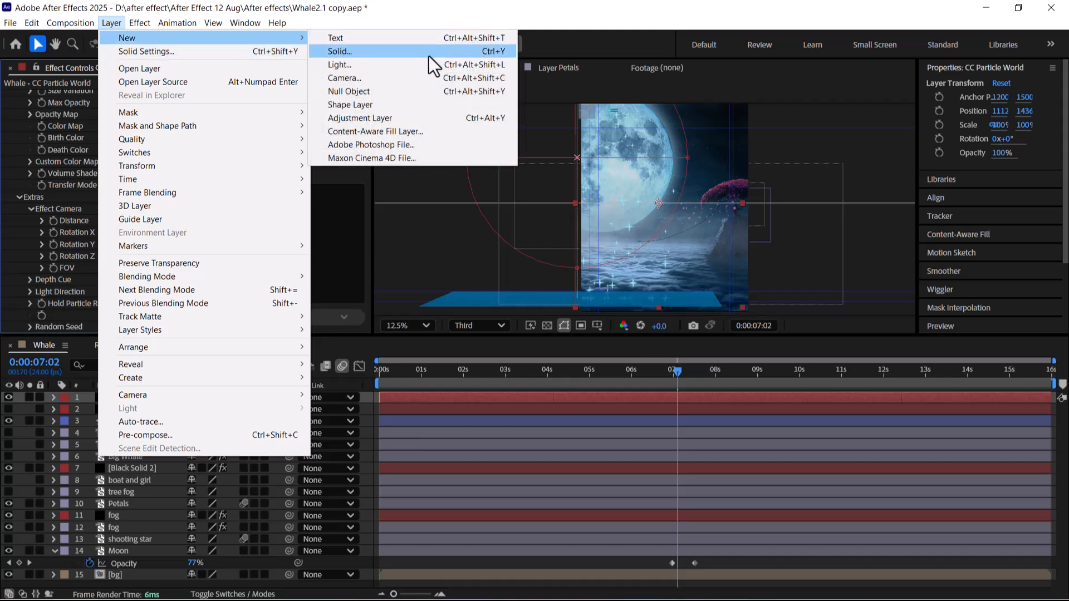
pyautogui.click(429, 54)
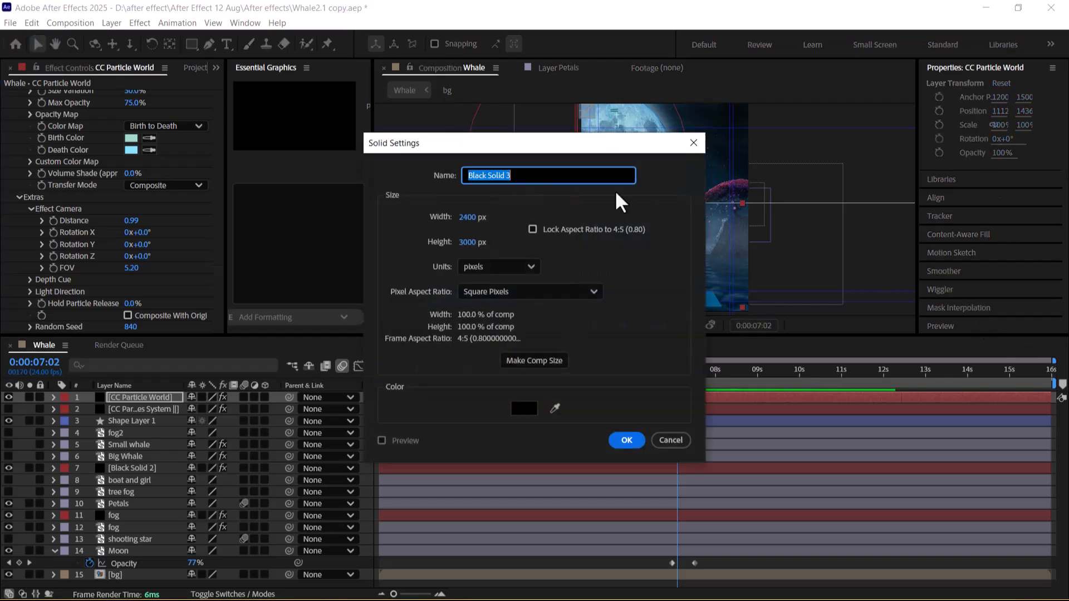
pyautogui.moveTo(607, 150); pyautogui.dragTo(421, 121)
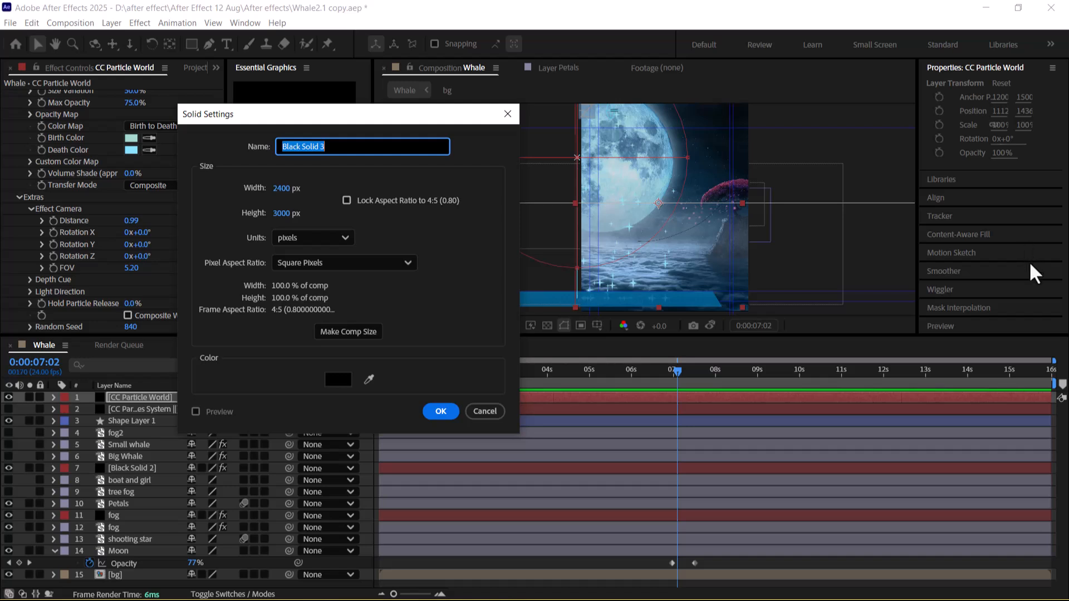
pyautogui.click(498, 415)
# Search the effects and presets for "part"
pyautogui.scroll(-3, 980, 257)
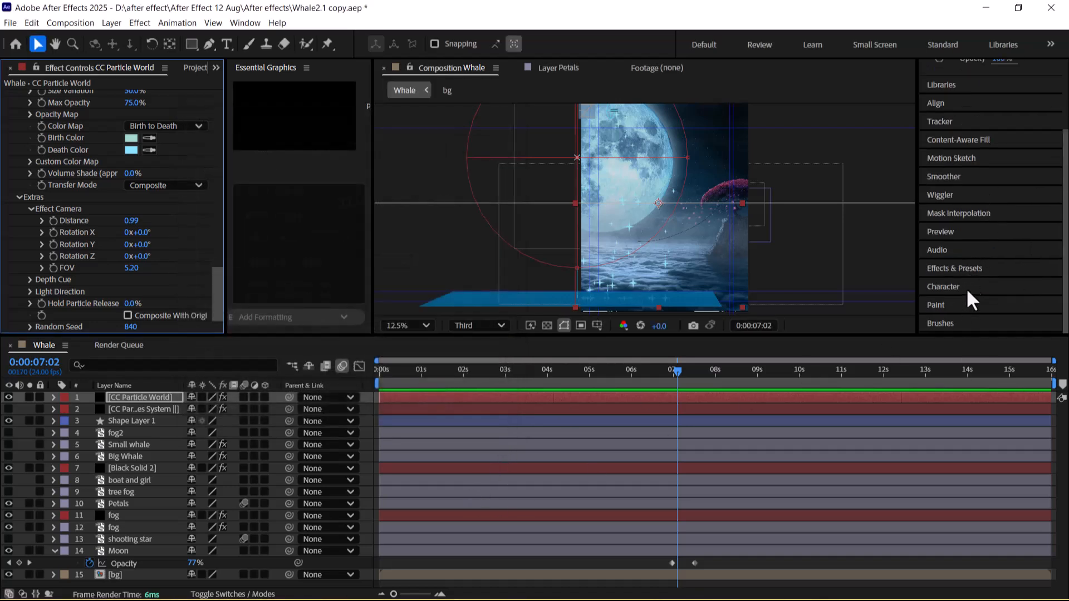
pyautogui.click(976, 268)
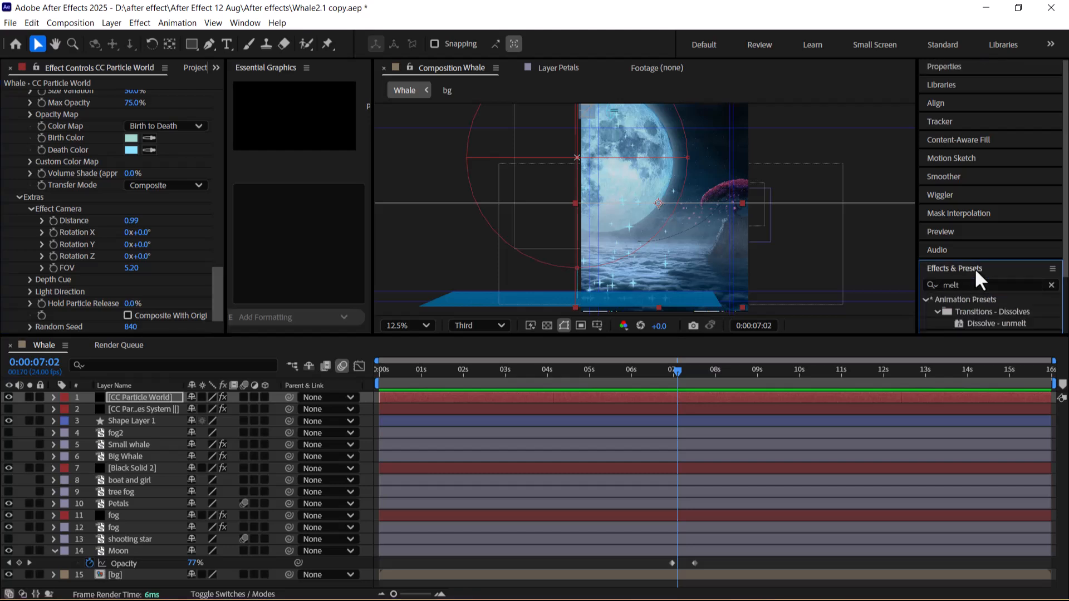
pyautogui.moveTo(977, 278); pyautogui.dragTo(923, 280)
pyautogui.write('part')
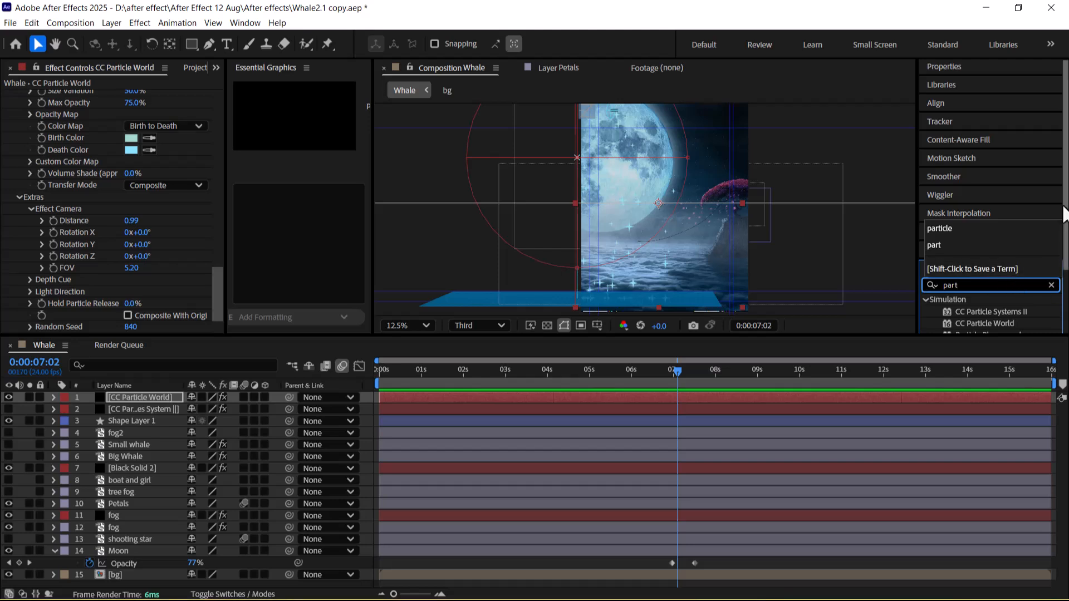
pyautogui.scroll(-3, 1064, 214)
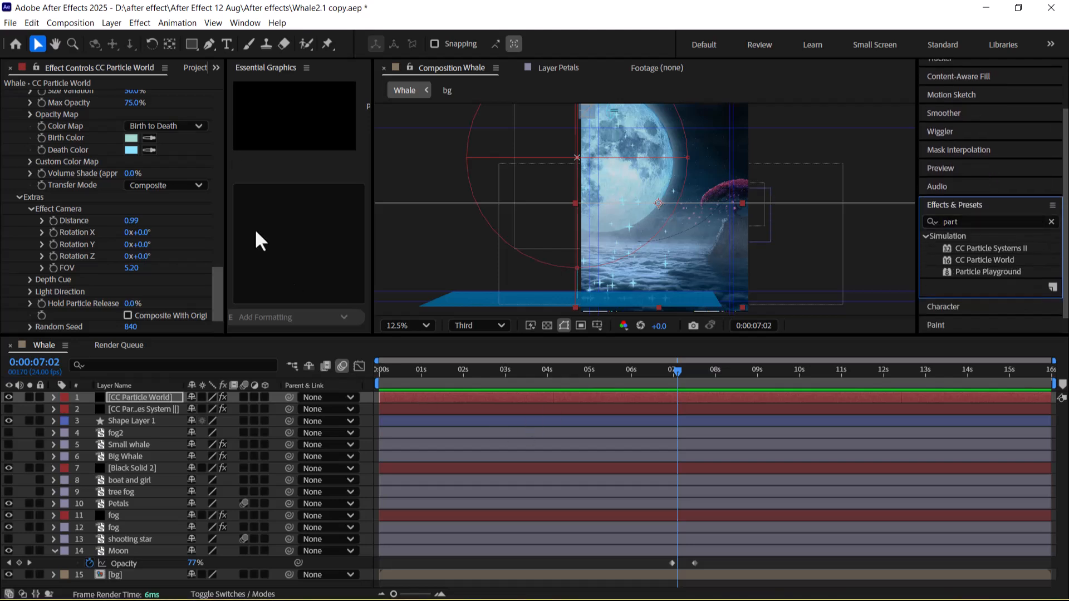
pyautogui.click(112, 22)
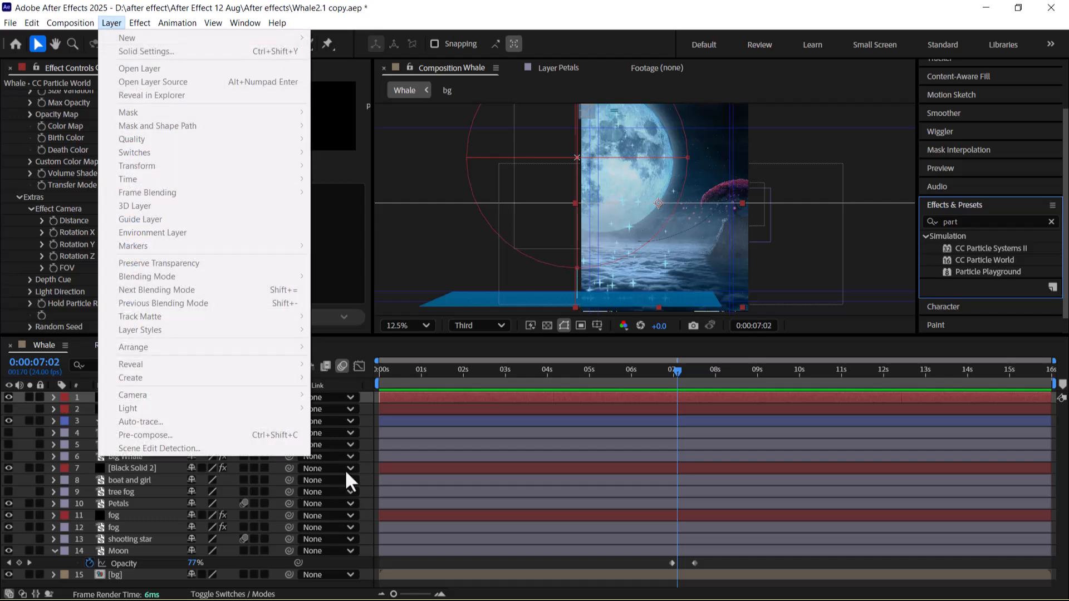
pyautogui.click(413, 1)
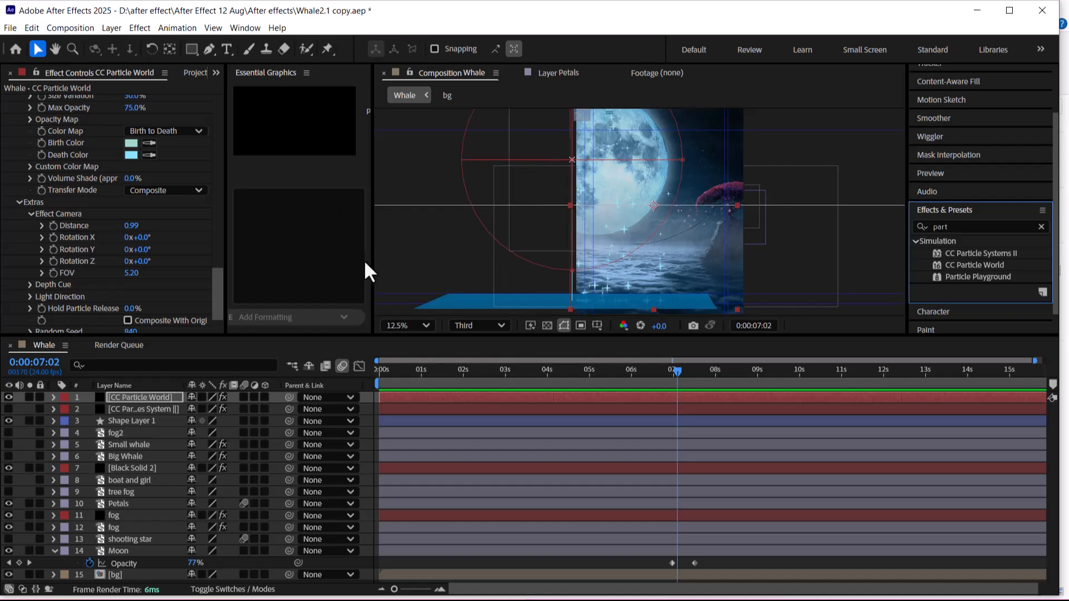
pyautogui.click(143, 25)
pyautogui.moveTo(110, 25)
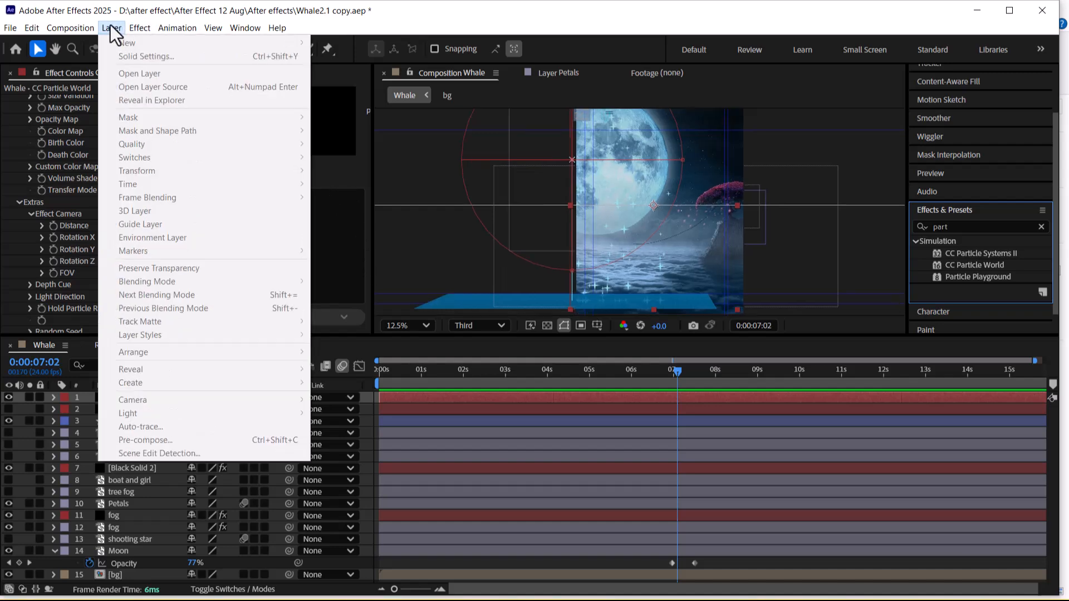
# Set the label color of the CC Particle World layer to Dark Green and the CC Particles System II layer to Fuchsia
pyautogui.click(66, 400)
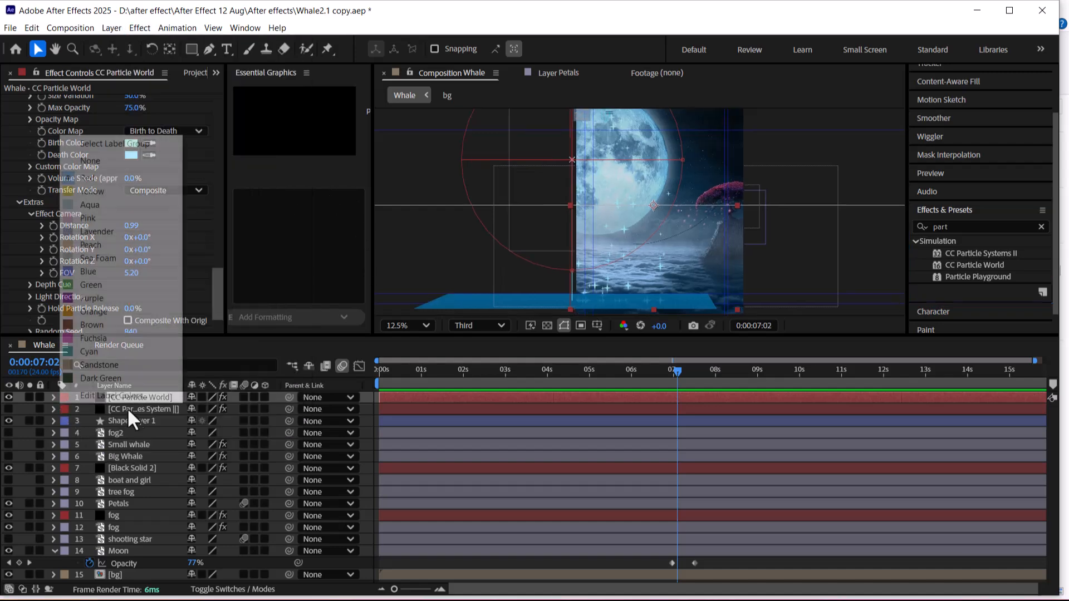
pyautogui.click(148, 443)
pyautogui.click(100, 397)
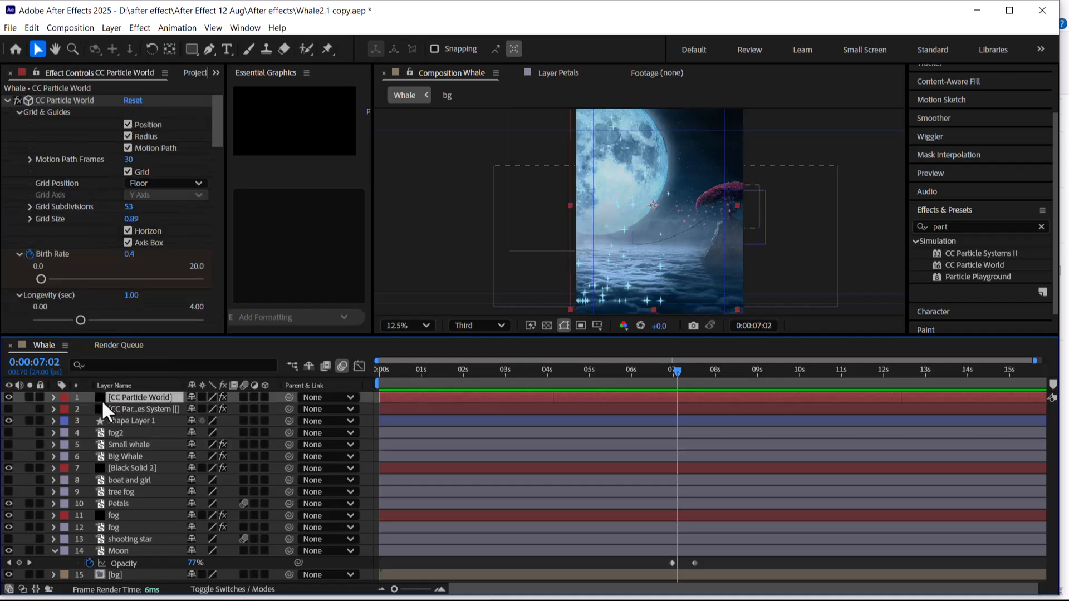
pyautogui.click(66, 398)
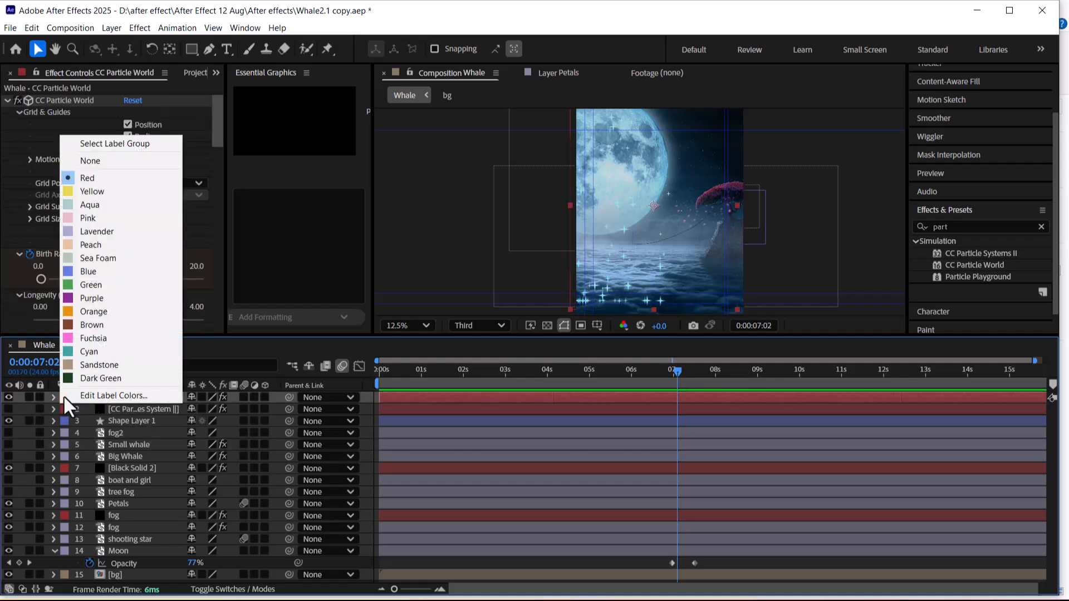
pyautogui.click(74, 375)
pyautogui.click(65, 410)
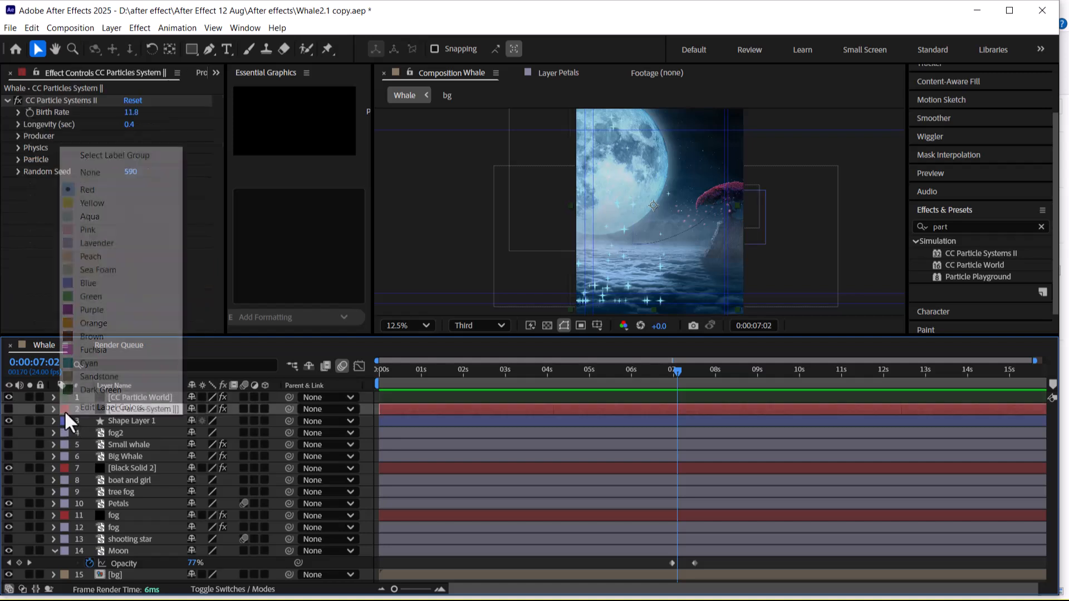
pyautogui.click(72, 349)
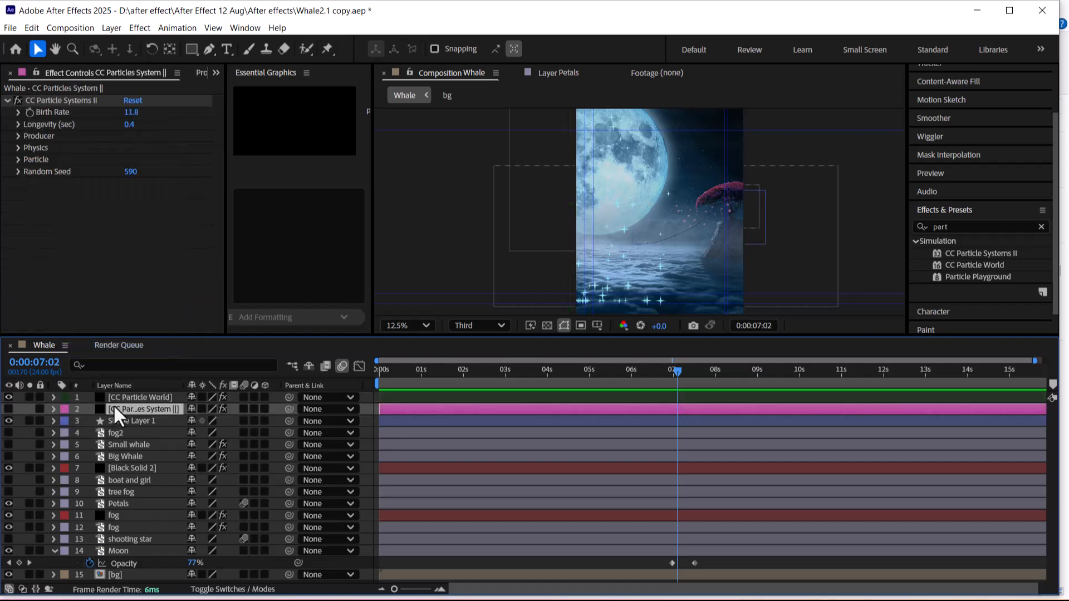
# Create a new solid named Particle Playground above the CC Particle World layer
pyautogui.click(132, 397)
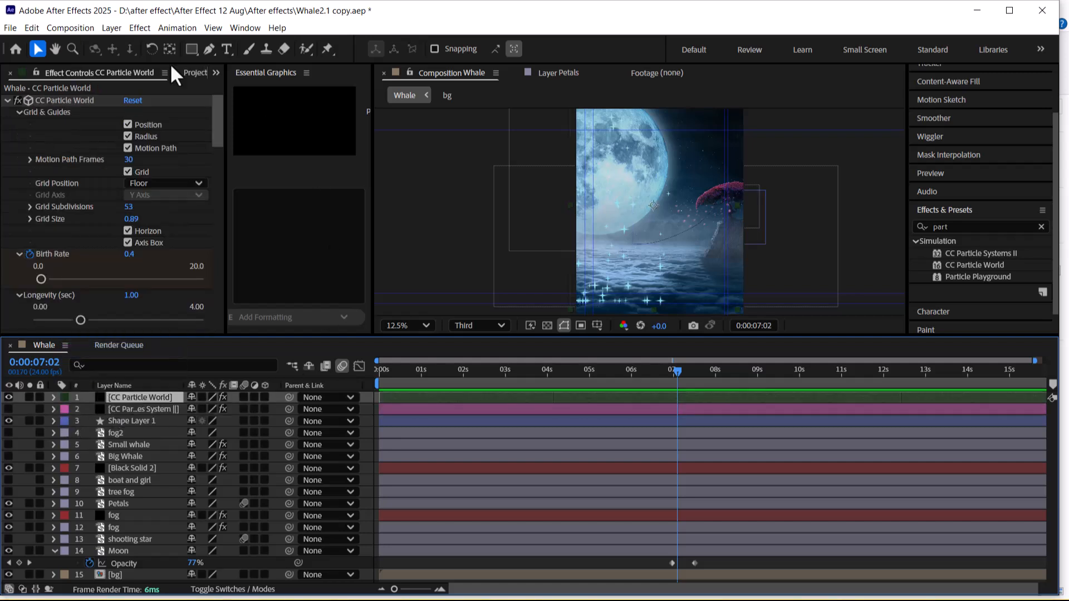
pyautogui.click(116, 29)
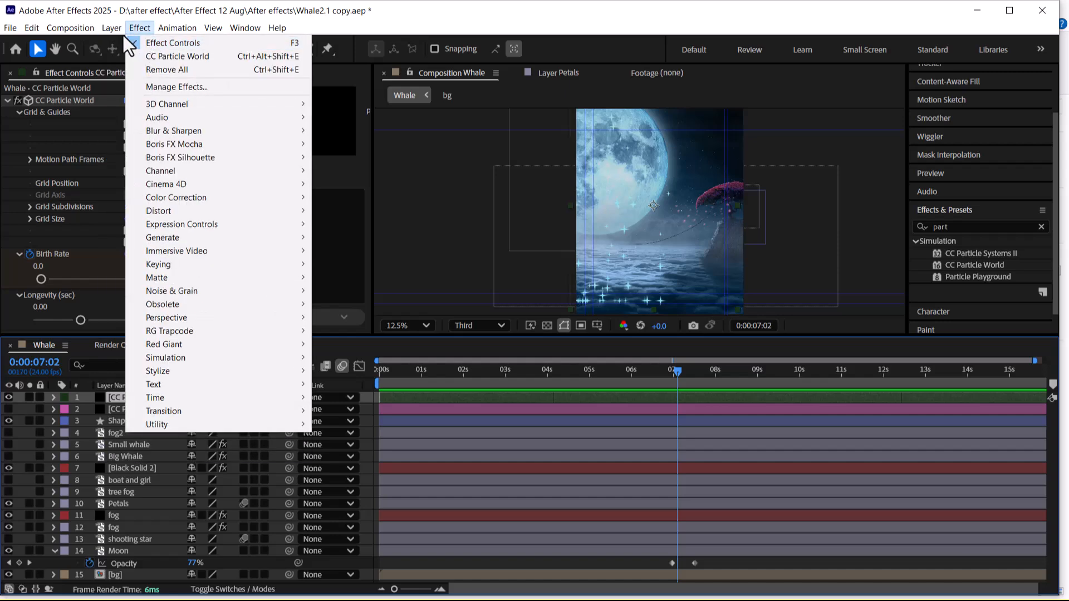
pyautogui.moveTo(130, 45)
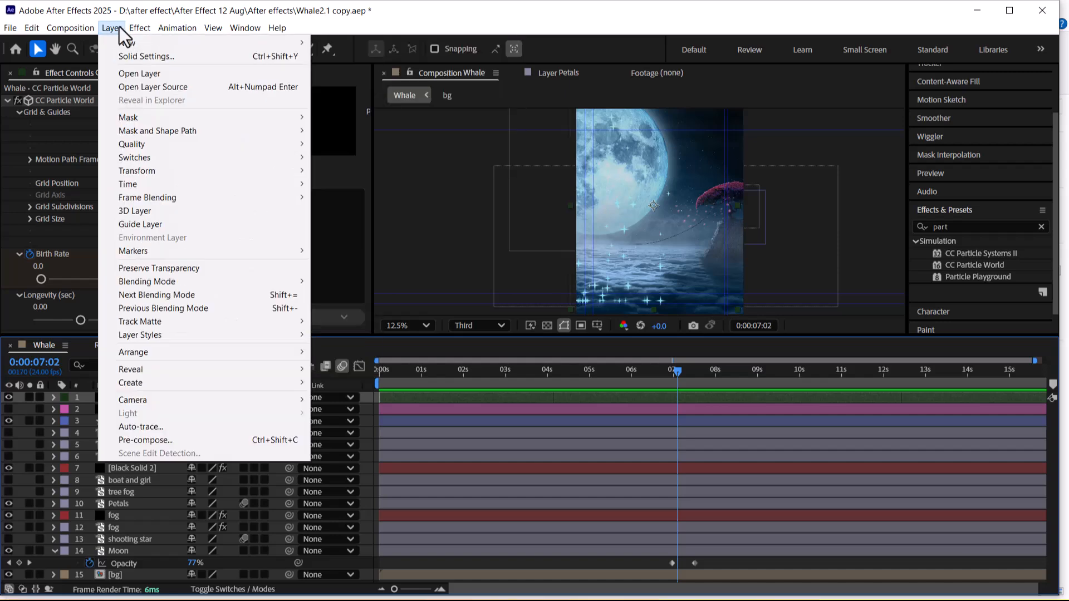
pyautogui.click(370, 54)
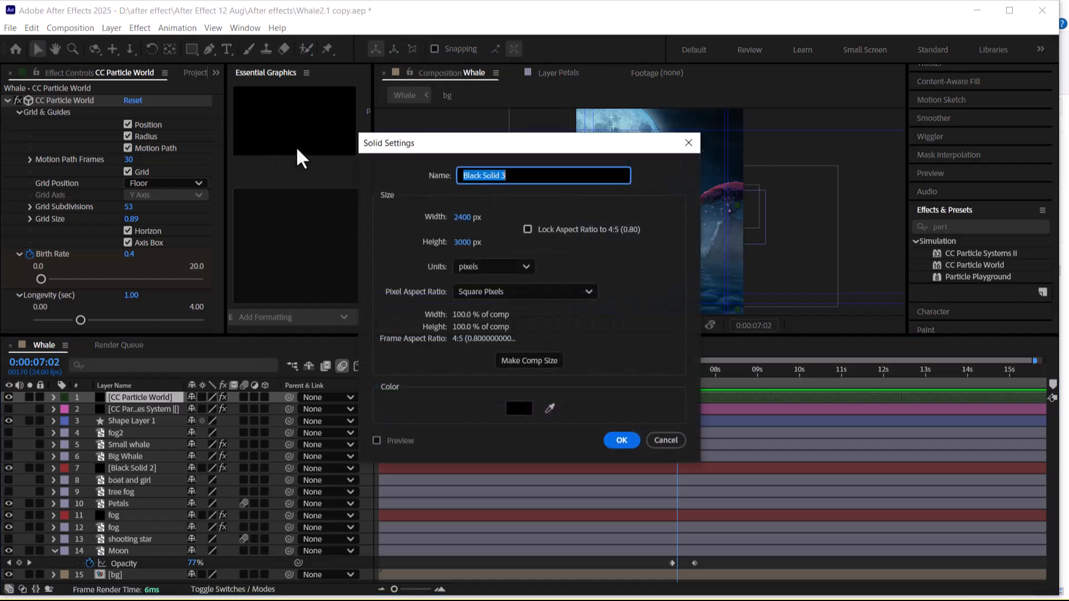
pyautogui.write('Pa')
pyautogui.write('rticle Playground')
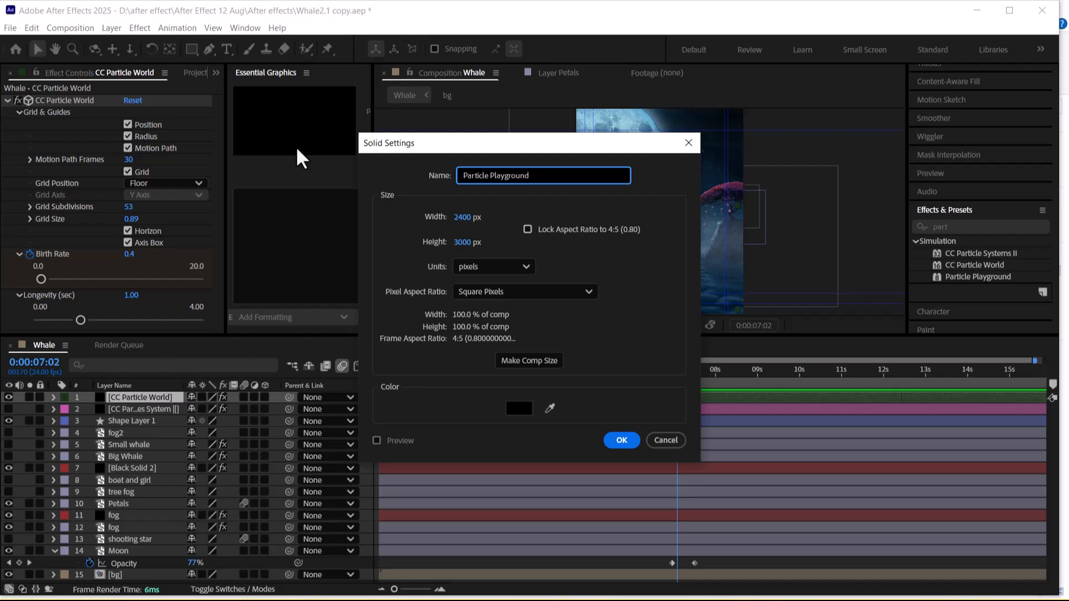
pyautogui.click(622, 441)
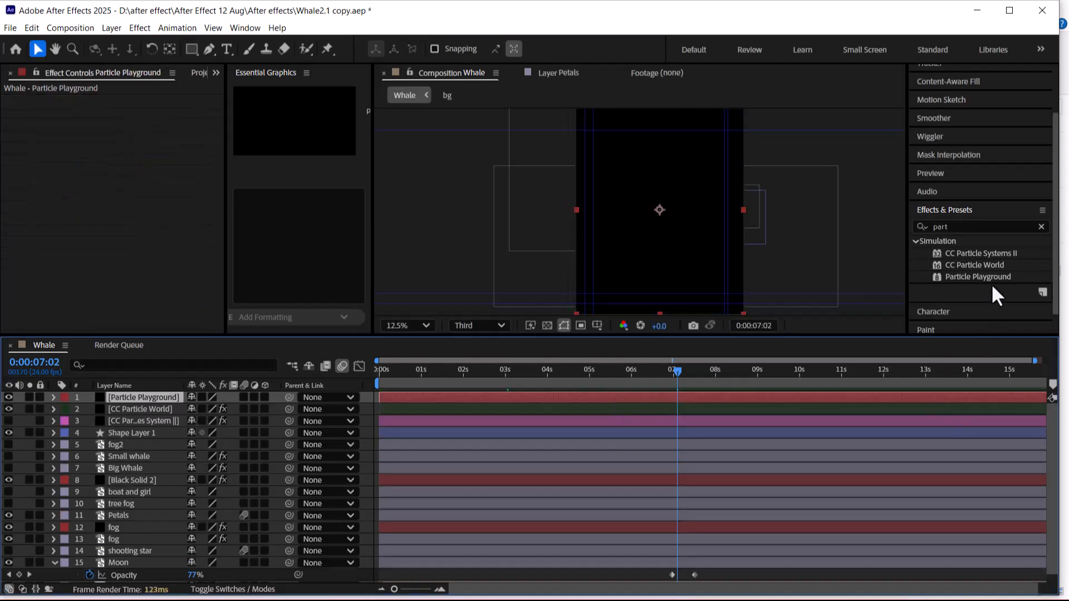
# Apply the Particle Playground effect to the new solid and hide the CC Particle World layer
pyautogui.moveTo(980, 277); pyautogui.dragTo(142, 400)
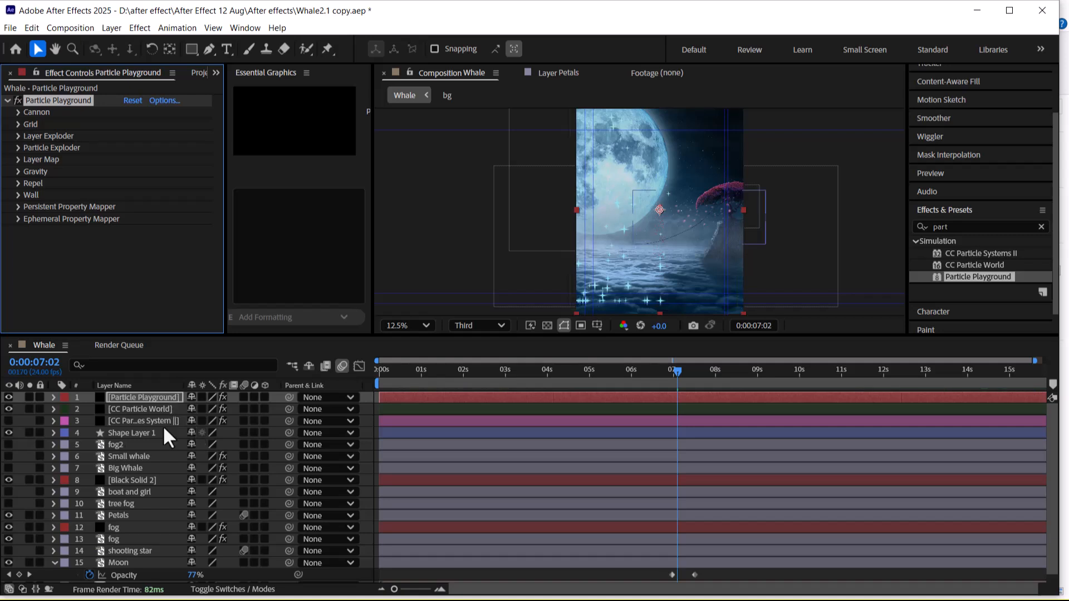
pyautogui.moveTo(9, 410); pyautogui.dragTo(8, 421)
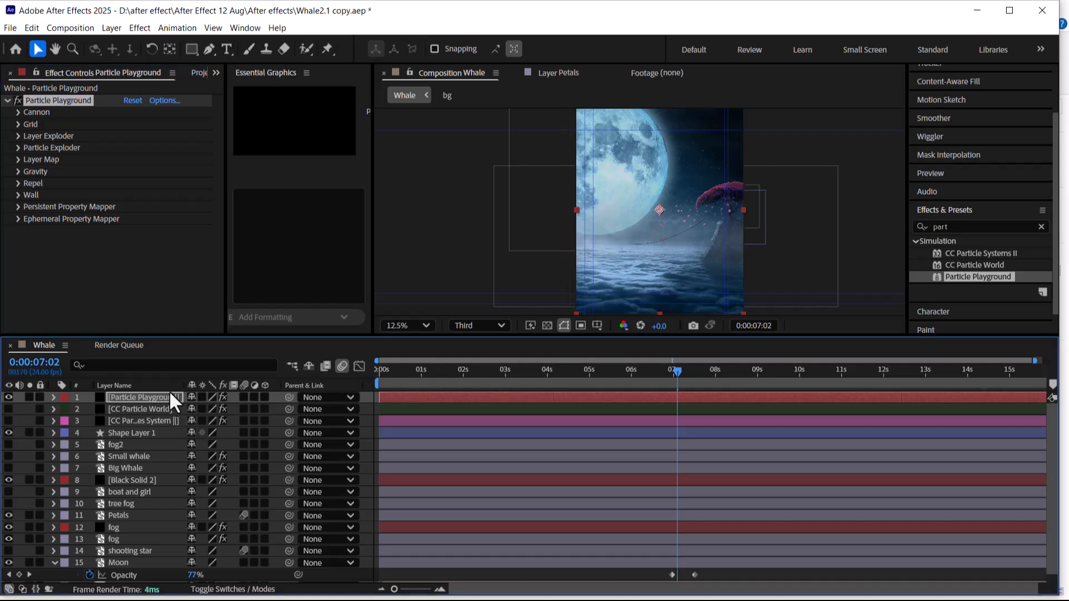
pyautogui.click(153, 400)
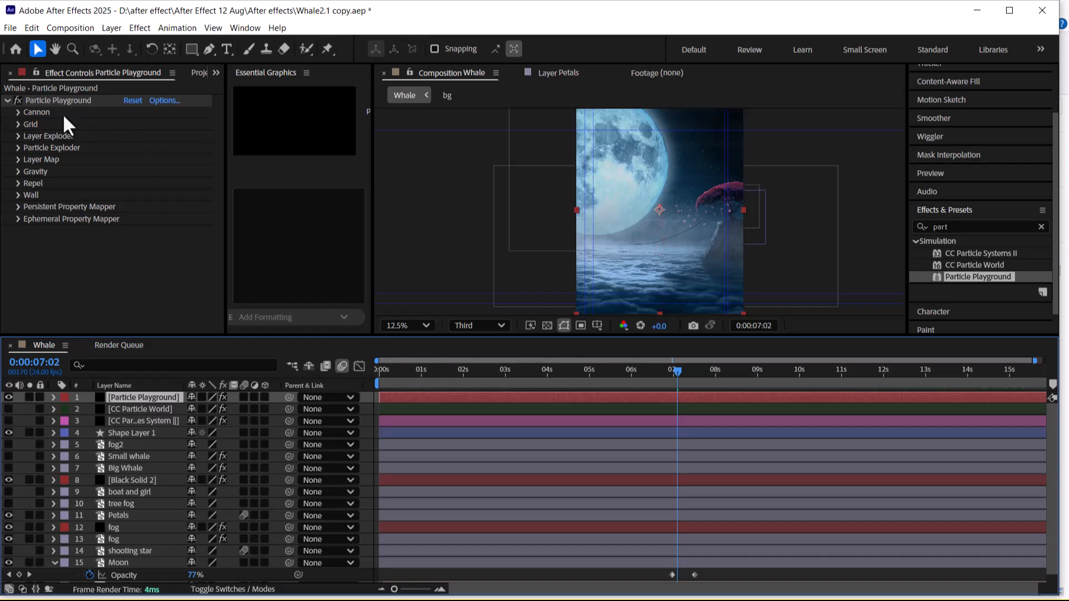
# Place the Particle Playground's Cannon position over the moon at 816.0, 876.0
pyautogui.click(17, 111)
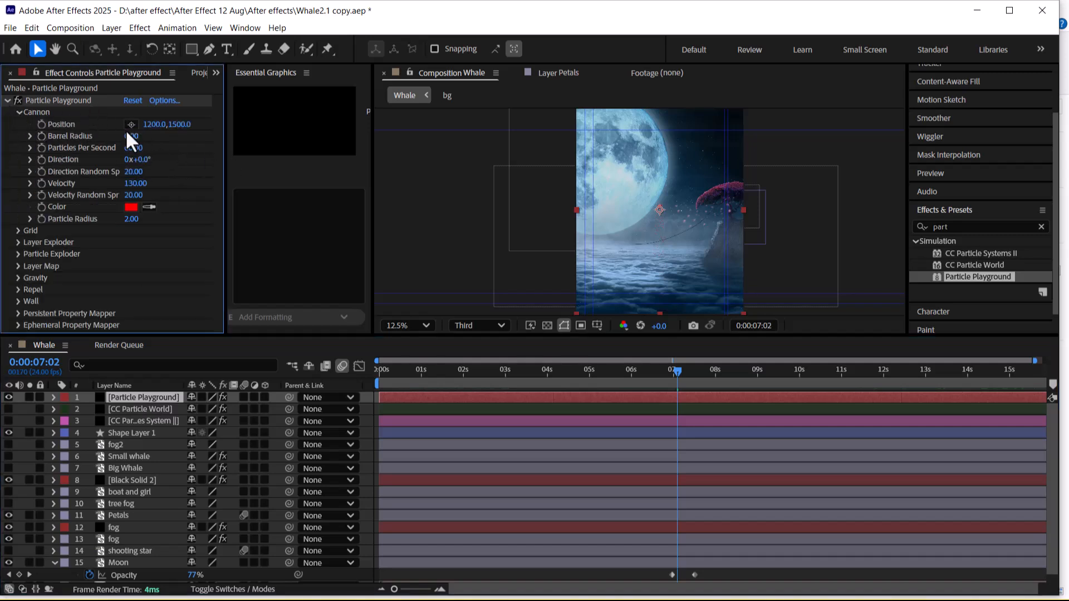
pyautogui.click(131, 124)
pyautogui.click(633, 165)
pyautogui.press('.')
pyautogui.moveTo(681, 176); pyautogui.dragTo(687, 204)
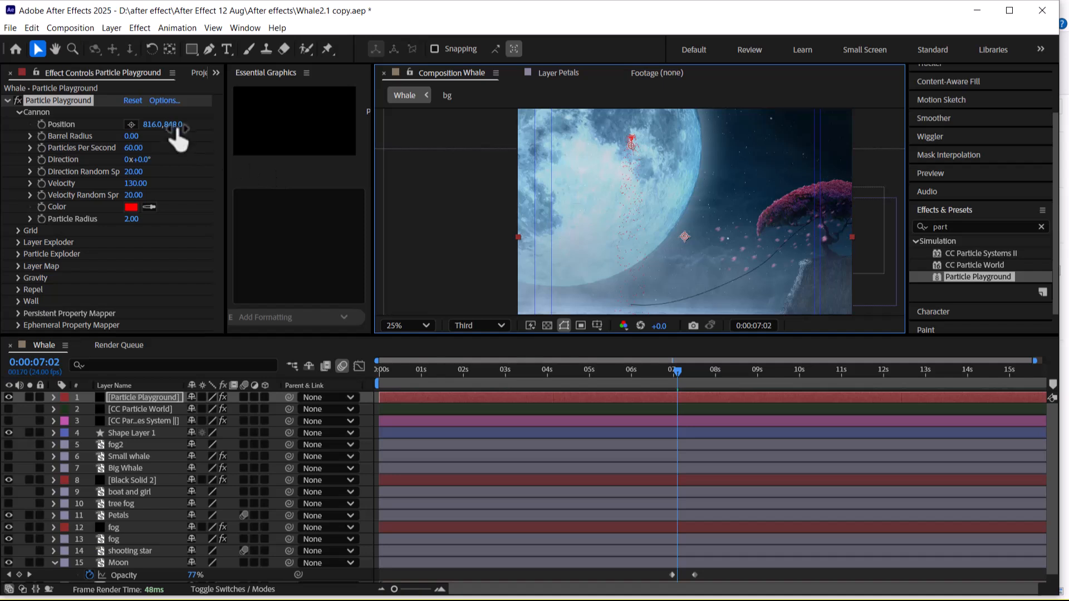
pyautogui.moveTo(173, 125); pyautogui.dragTo(198, 120)
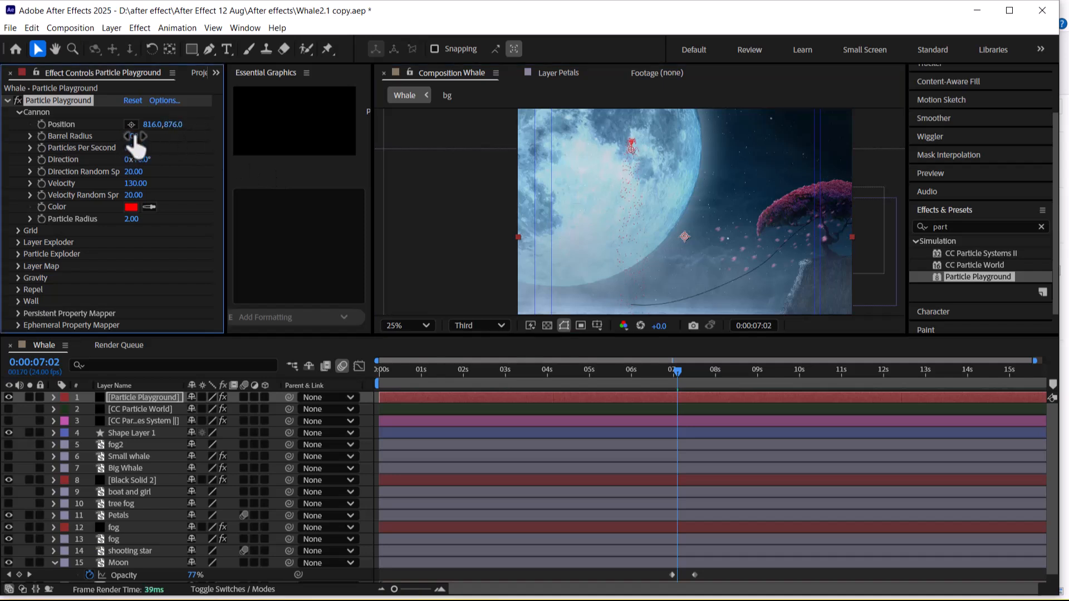
# Set the Cannon's Barrel Radius to 466 and Particle Radius to 15, and preview the particles from 0:00:07:02
pyautogui.moveTo(134, 135); pyautogui.dragTo(451, 129)
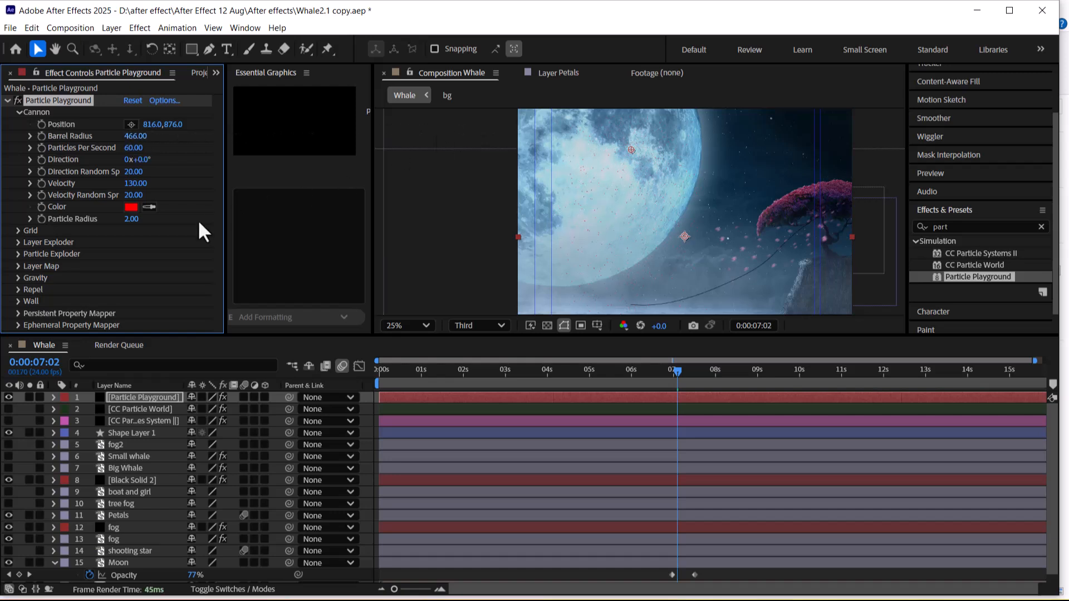
pyautogui.moveTo(133, 218); pyautogui.dragTo(142, 219)
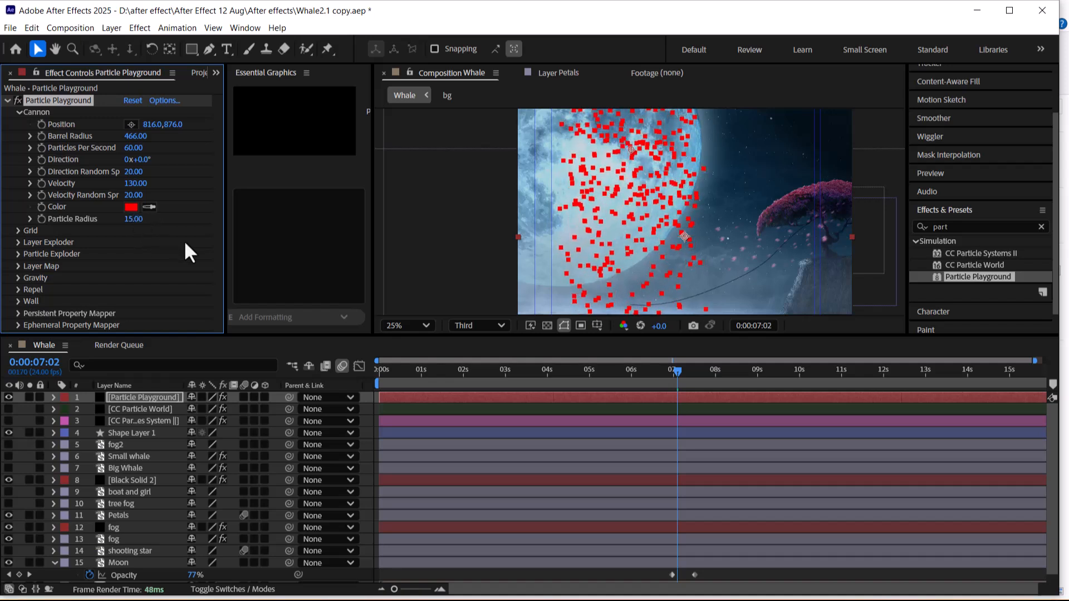
pyautogui.press('space')
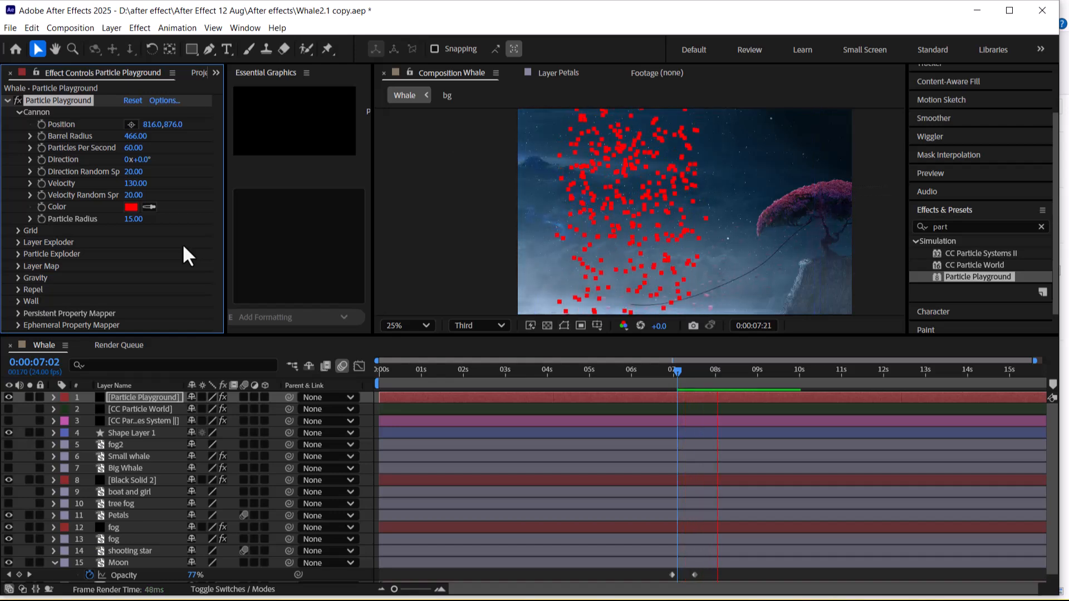
pyautogui.press('space')
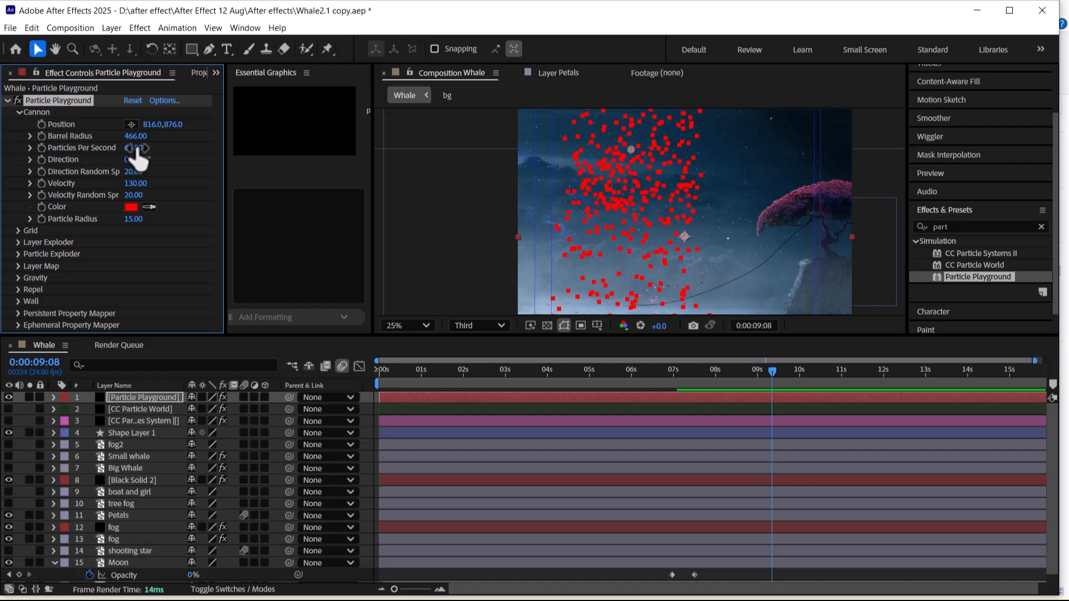
# Set the Cannon's Particles Per Second to 49, Direction to 77°, Direction Random Spread to 69 and Velocity to 239
pyautogui.moveTo(134, 149)
pyautogui.mouseDown()
pyautogui.moveTo(99, 147)
pyautogui.moveTo(231, 162)
pyautogui.mouseUp()
pyautogui.scroll(-1, 654, 205)
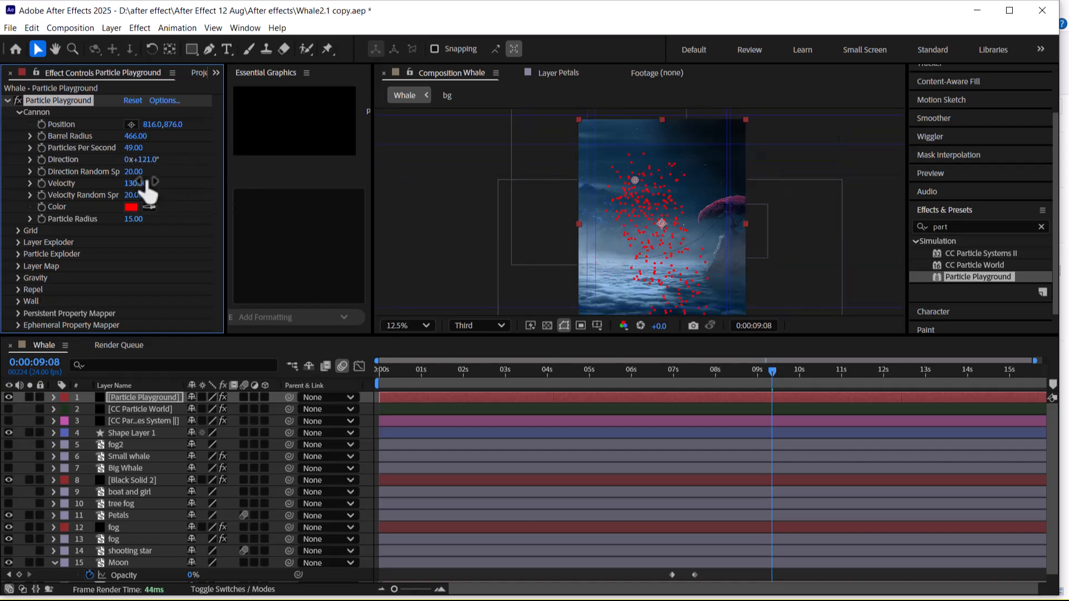
pyautogui.moveTo(146, 162)
pyautogui.mouseDown()
pyautogui.moveTo(289, 167)
pyautogui.moveTo(97, 173)
pyautogui.moveTo(222, 172)
pyautogui.moveTo(150, 172)
pyautogui.moveTo(203, 181)
pyautogui.mouseUp()
# Sample the Cannon's particle Color from the moon's pale blue surface at 0:00:05:14, and check the particles at 0:00:06:22
pyautogui.click(149, 207)
pyautogui.click(635, 285)
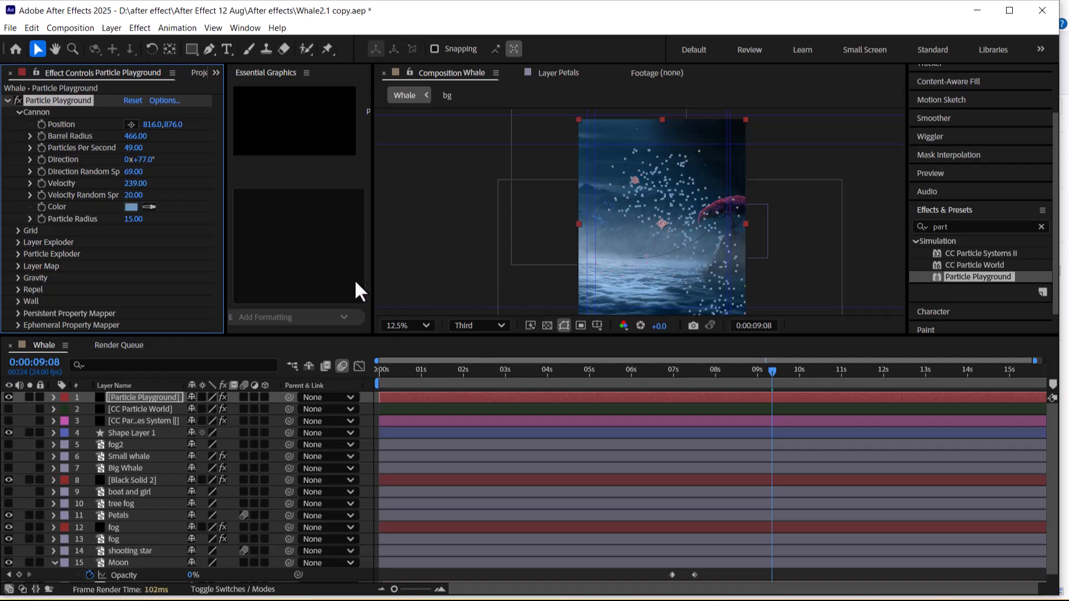
pyautogui.moveTo(753, 373); pyautogui.dragTo(614, 371)
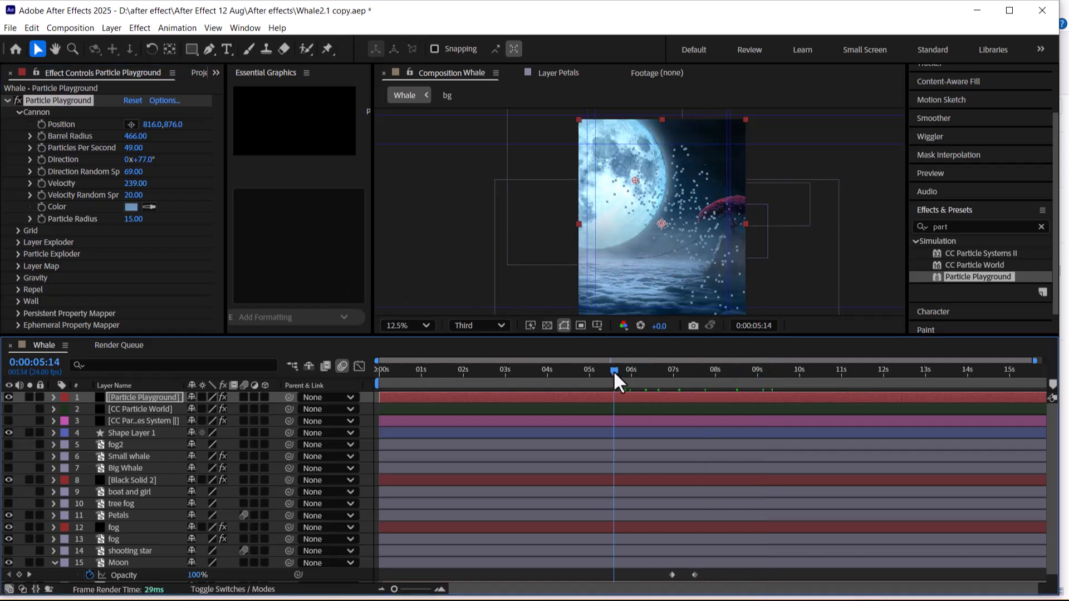
pyautogui.click(149, 206)
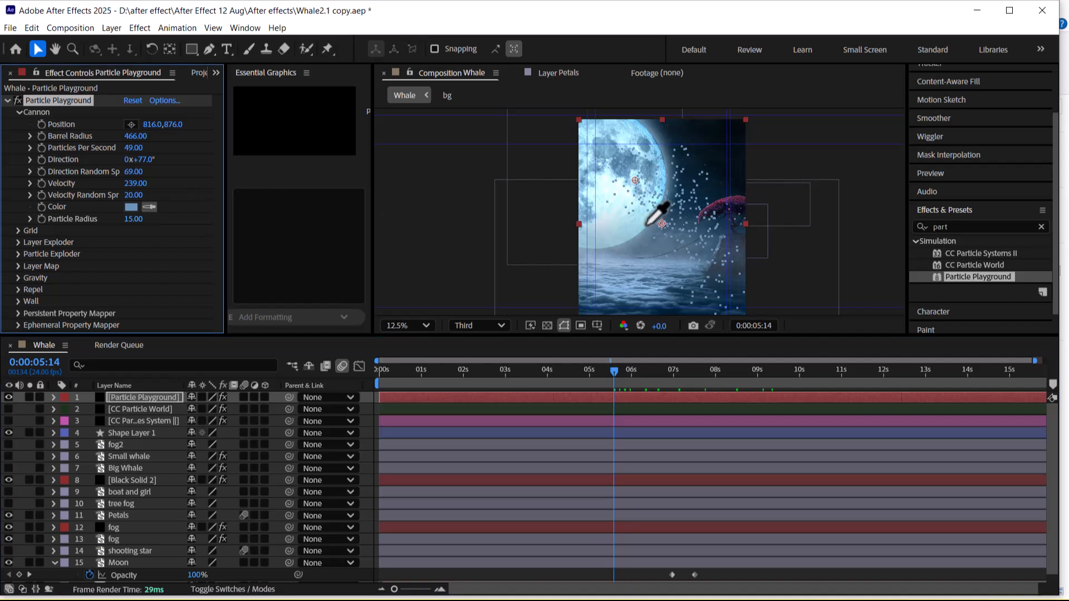
pyautogui.click(607, 222)
pyautogui.moveTo(615, 372); pyautogui.dragTo(671, 396)
# Place the Grid position over the water at 1040.0, 2312.0, with Width 358, Height 606 and Particles Across 128, and preview it
pyautogui.click(17, 231)
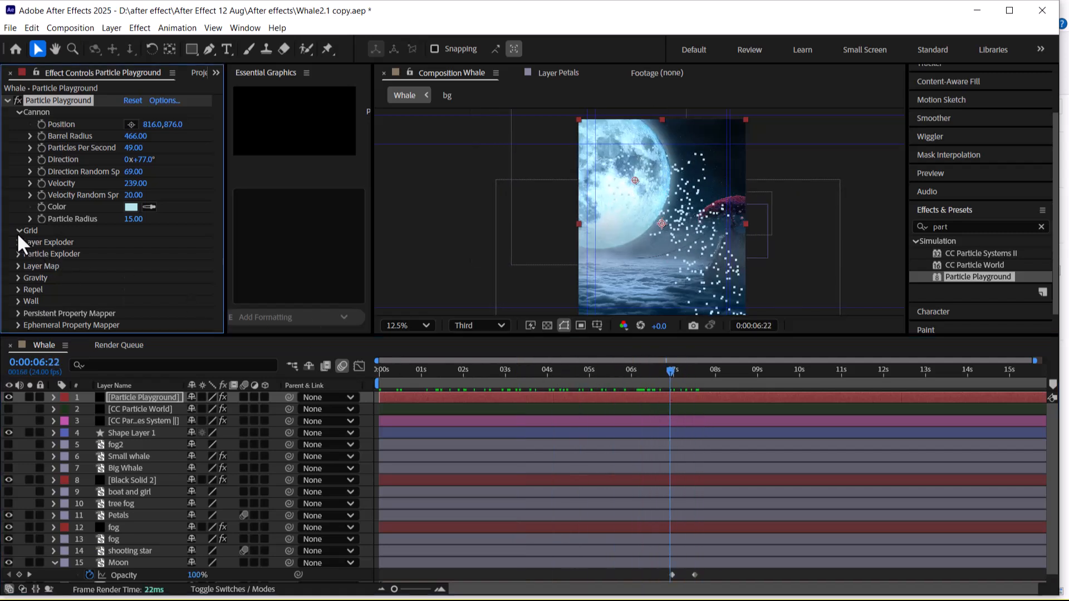
pyautogui.click(131, 242)
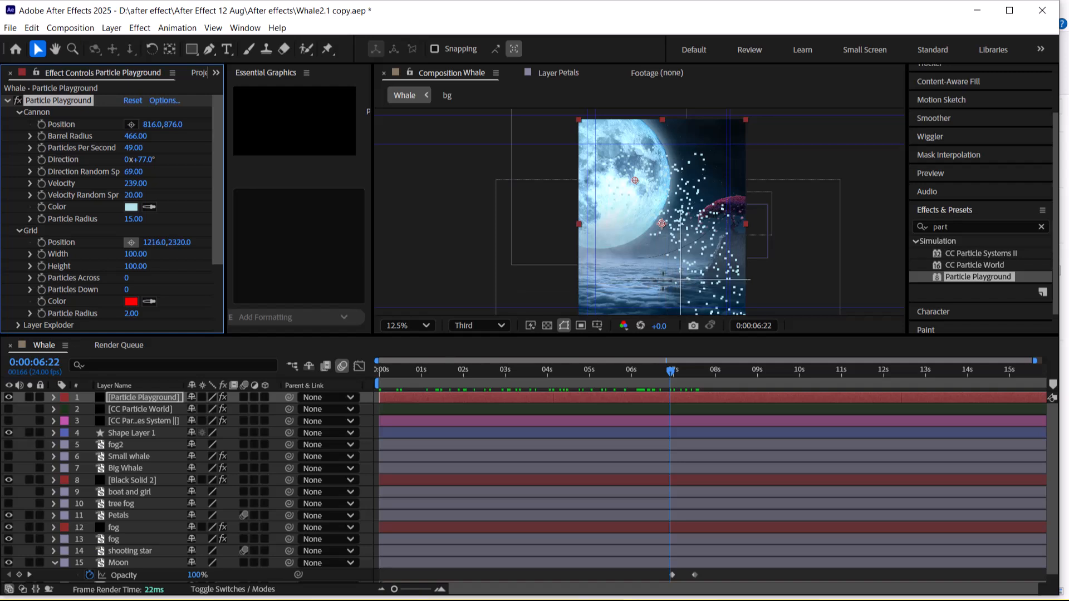
pyautogui.click(652, 281)
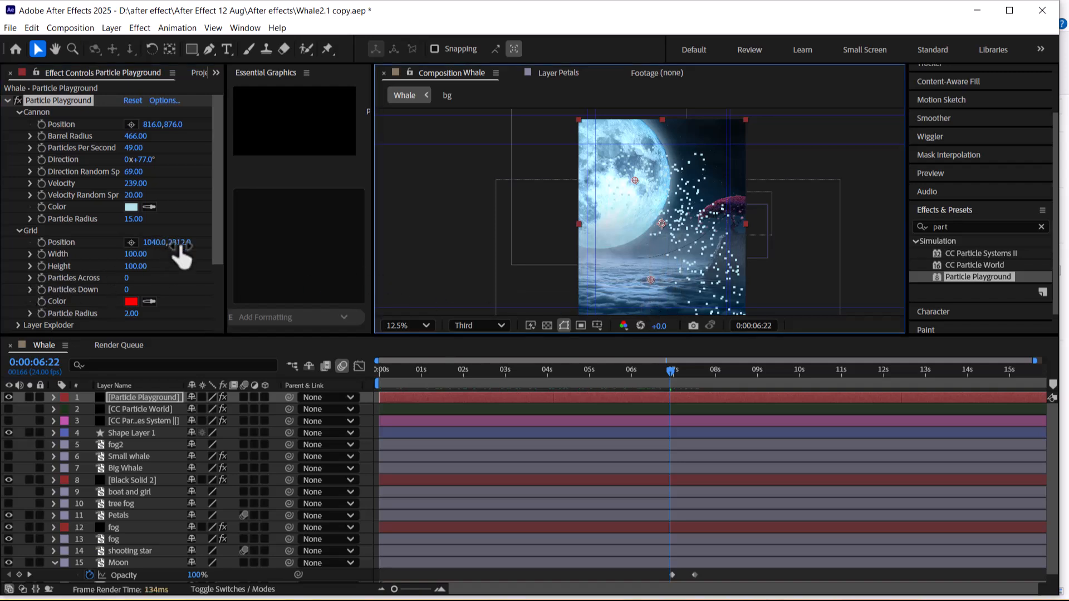
pyautogui.moveTo(143, 259); pyautogui.dragTo(446, 229)
pyautogui.moveTo(128, 280); pyautogui.dragTo(213, 280)
pyautogui.press('space')
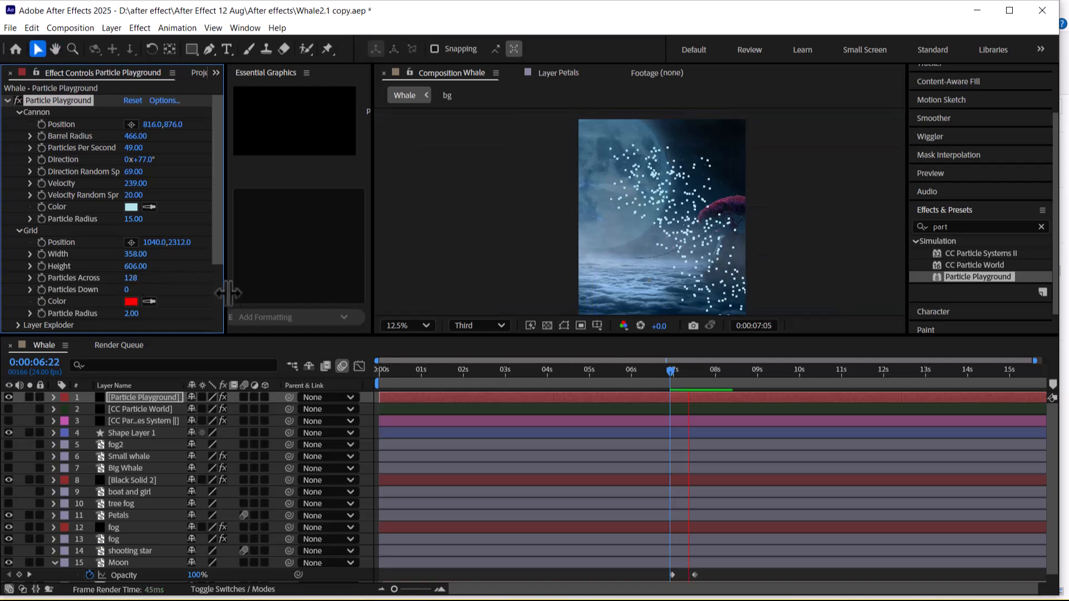
pyautogui.press('space')
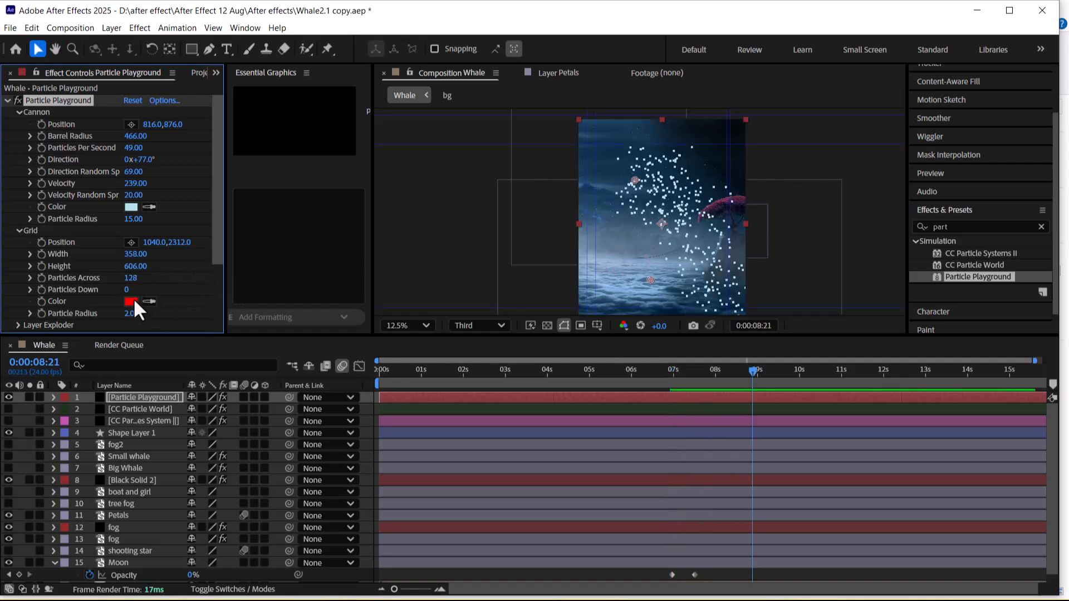
# Set the Grid's Particles Down to 137 and preview the composition from the start
pyautogui.moveTo(126, 289); pyautogui.dragTo(225, 288)
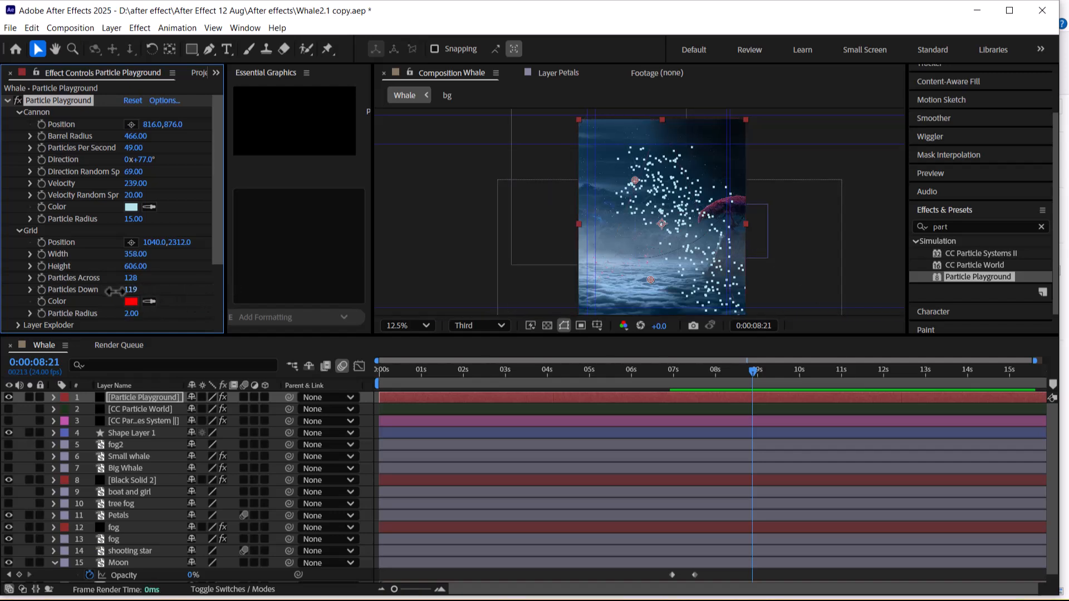
pyautogui.press('space')
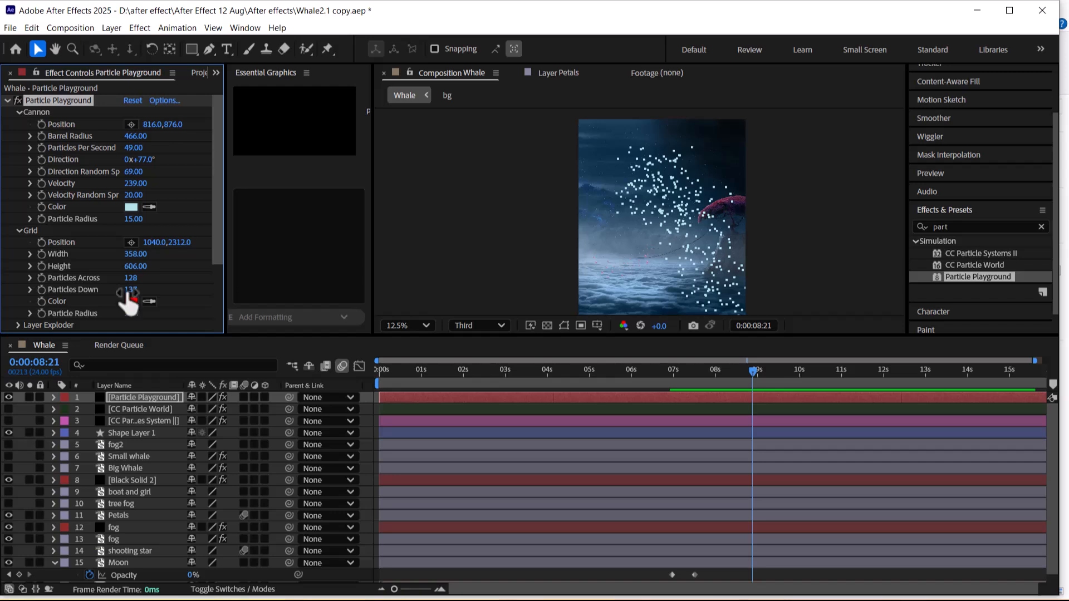
pyautogui.moveTo(688, 383); pyautogui.dragTo(369, 382)
pyautogui.press('space')
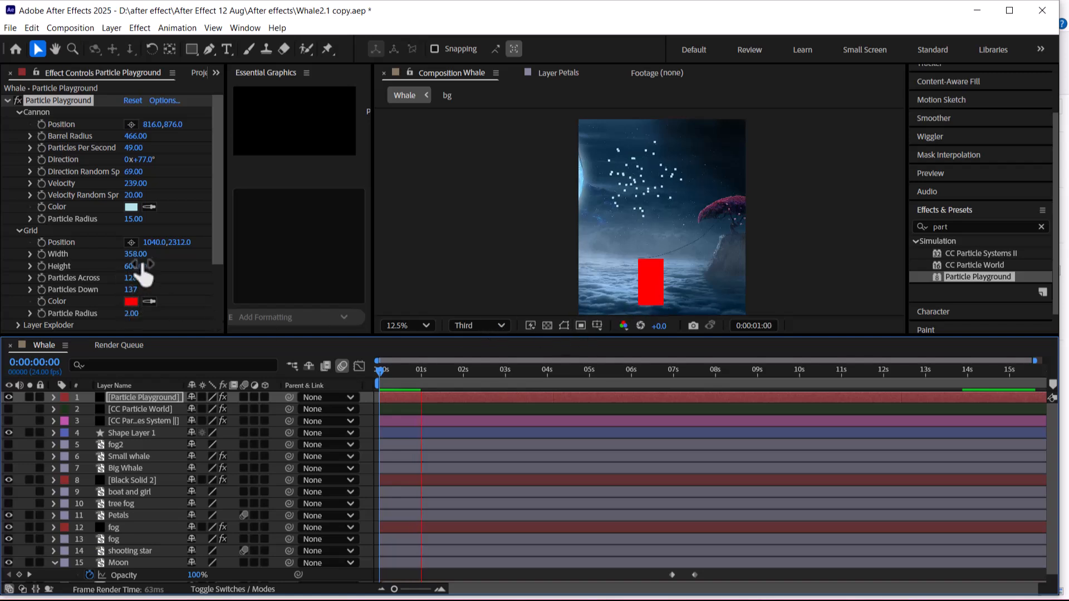
# Shift the Grid's Position to 1376.0, 2421.0 and preview the composition from the first frame
pyautogui.moveTo(151, 242); pyautogui.dragTo(220, 242)
pyautogui.click(578, 372)
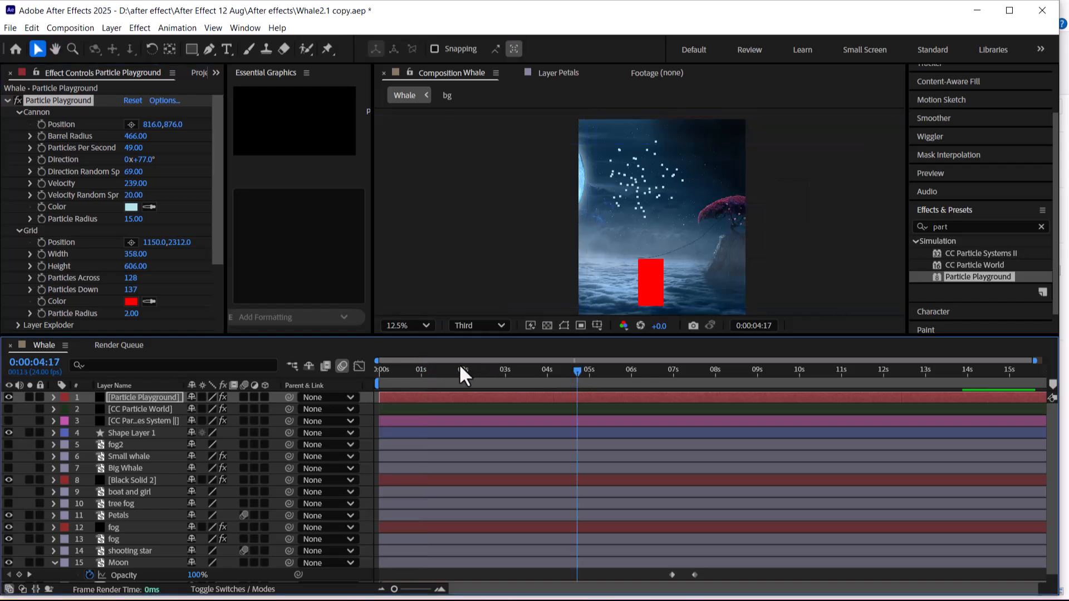
pyautogui.moveTo(156, 245); pyautogui.dragTo(257, 253)
pyautogui.moveTo(174, 243); pyautogui.dragTo(248, 245)
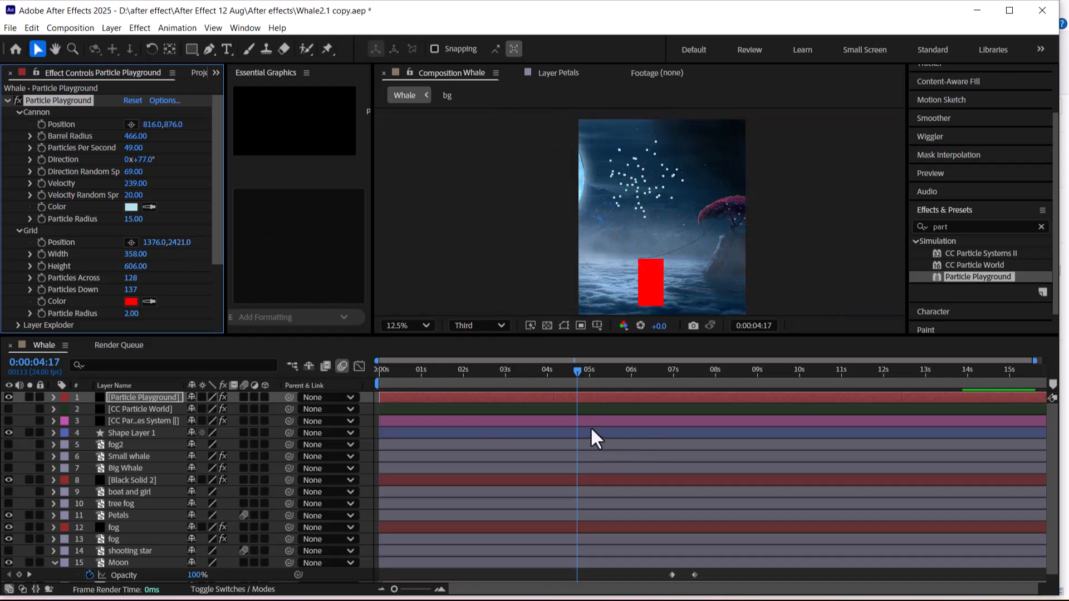
pyautogui.moveTo(580, 375); pyautogui.dragTo(509, 370)
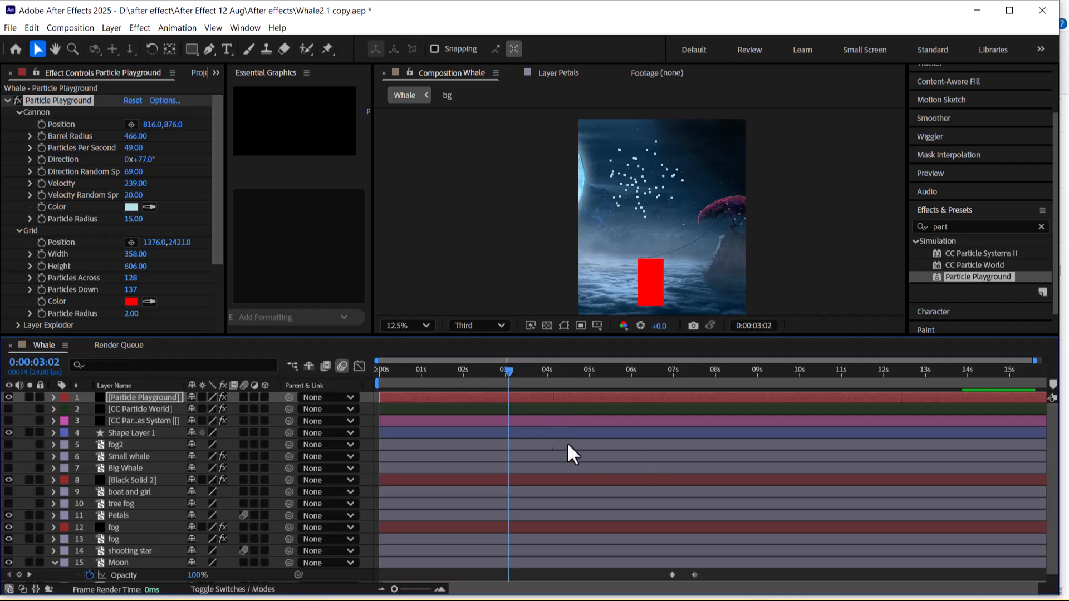
pyautogui.moveTo(509, 369); pyautogui.dragTo(469, 369)
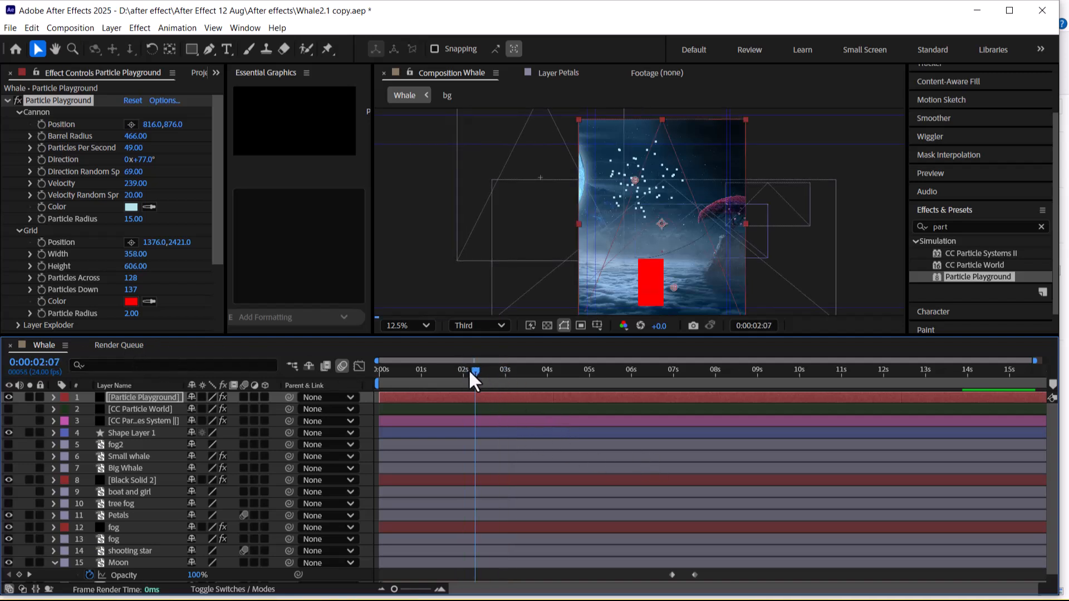
pyautogui.press('Home')
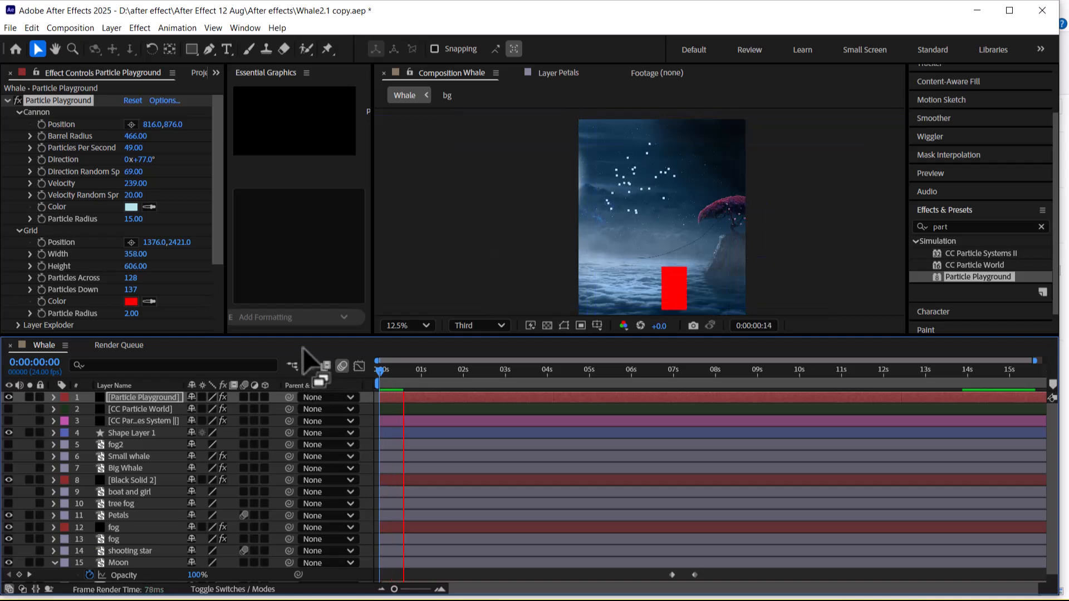
pyautogui.press('space')
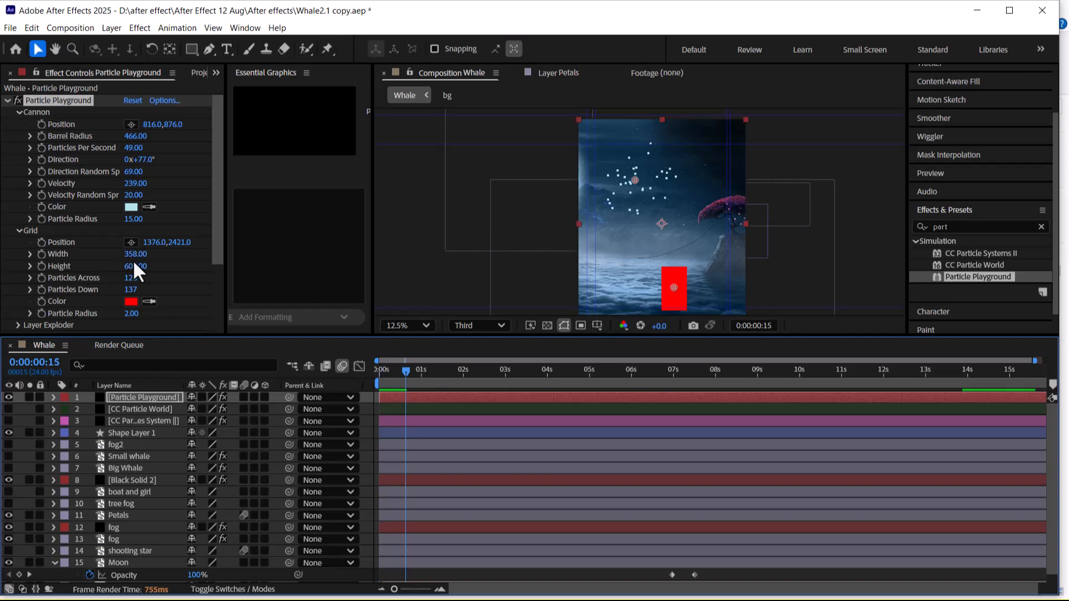
# Set the Grid's Width to 263, its Position to 1376.0, 2166.0 and its Particles Across to 5
pyautogui.moveTo(136, 258); pyautogui.dragTo(78, 258)
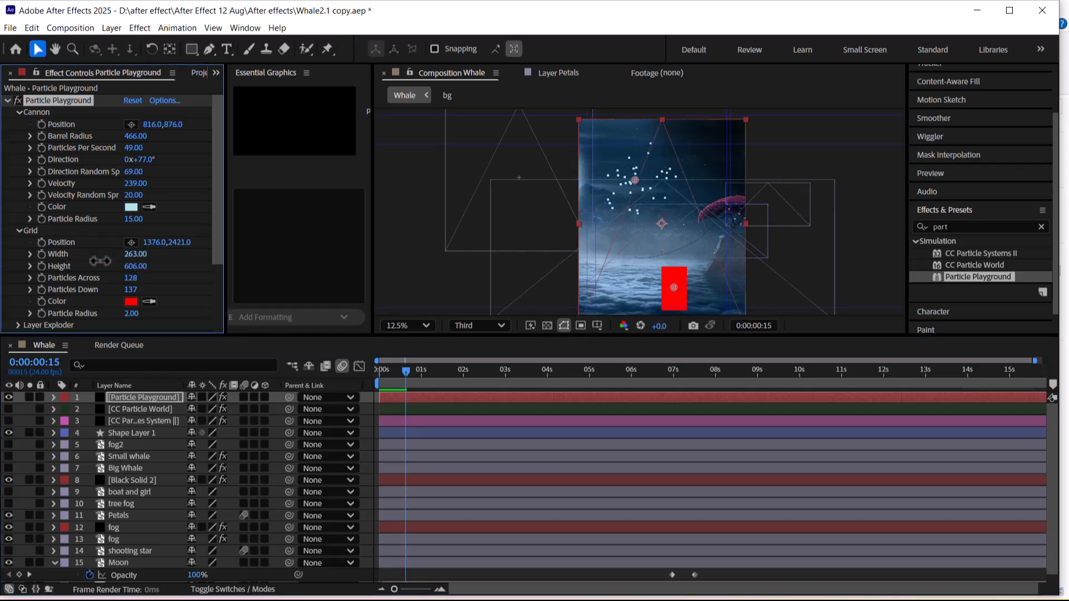
pyautogui.moveTo(164, 244); pyautogui.dragTo(14, 243)
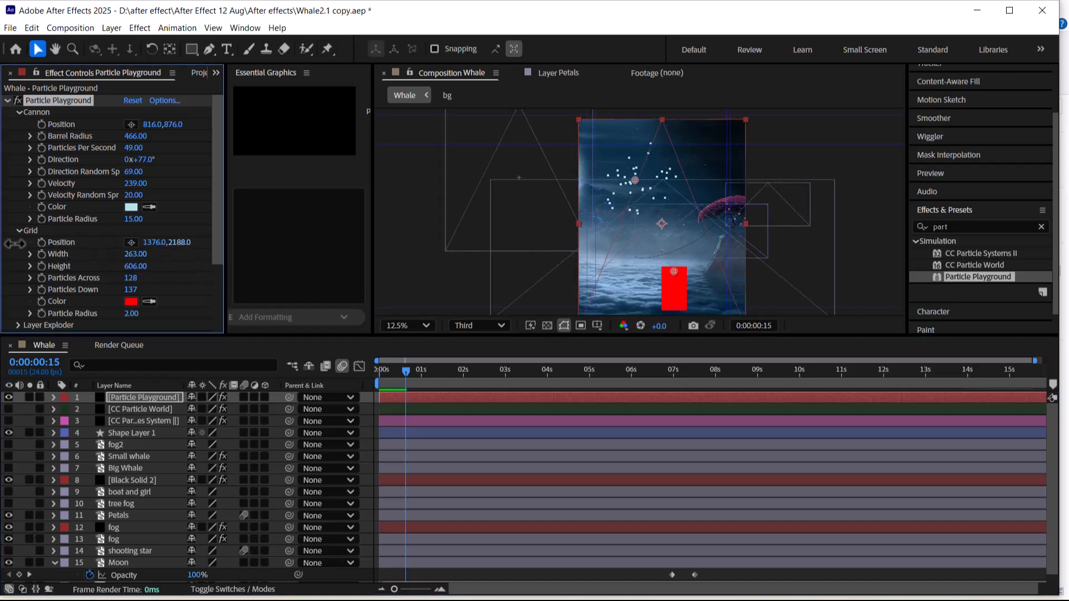
pyautogui.moveTo(131, 278); pyautogui.dragTo(6, 271)
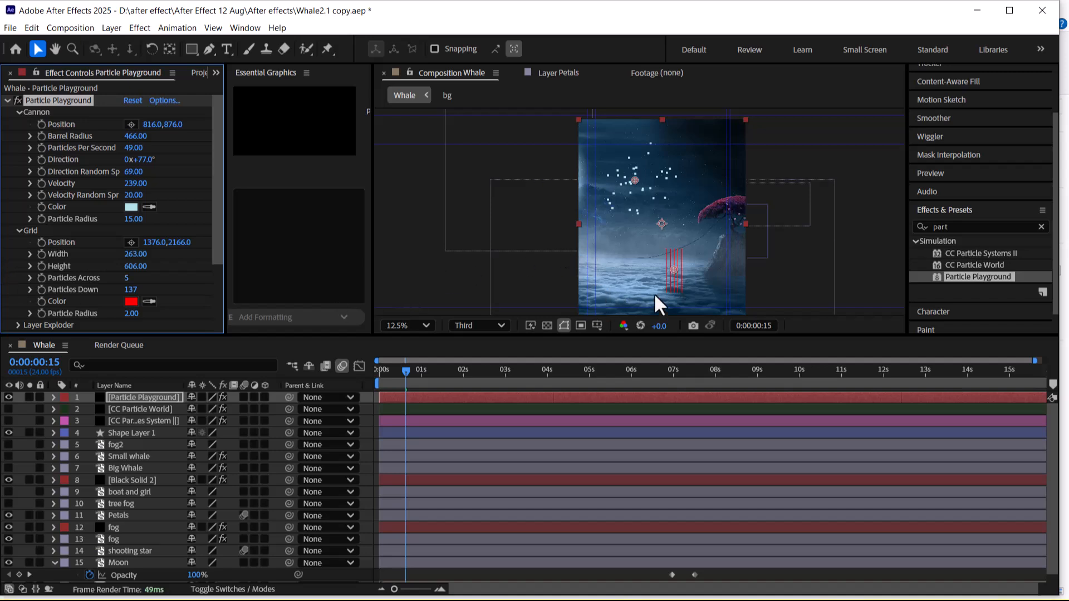
pyautogui.press('space')
pyautogui.moveTo(644, 301); pyautogui.dragTo(659, 240)
pyautogui.scroll(2, 657, 236)
pyautogui.scroll(-1, 679, 240)
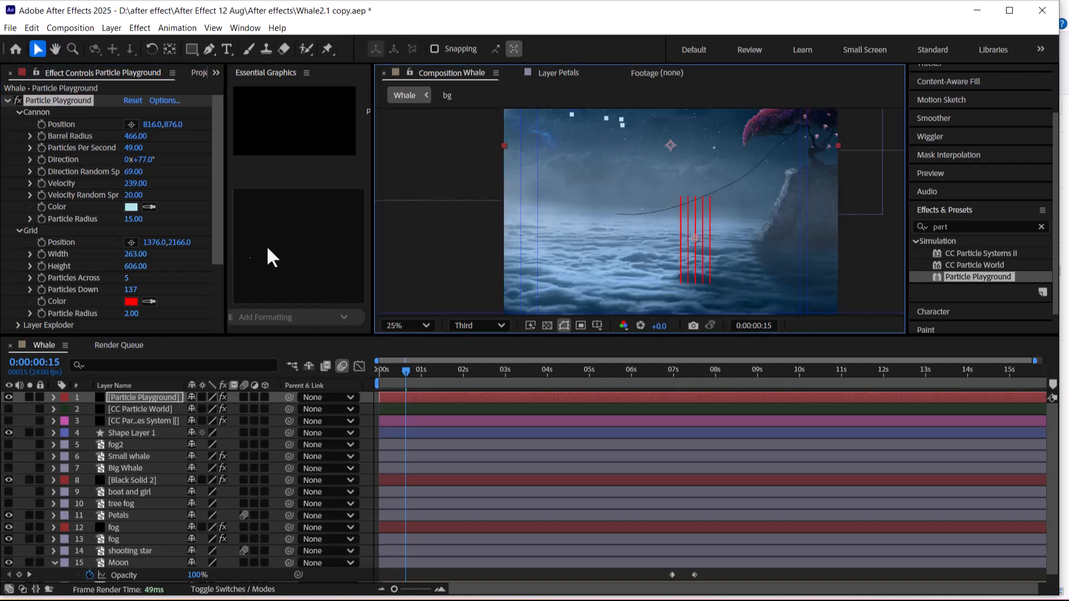
# Set the Grid's Particles Across to 3 and Particles Down to 255, and try a different Particle Radius
pyautogui.click(117, 280)
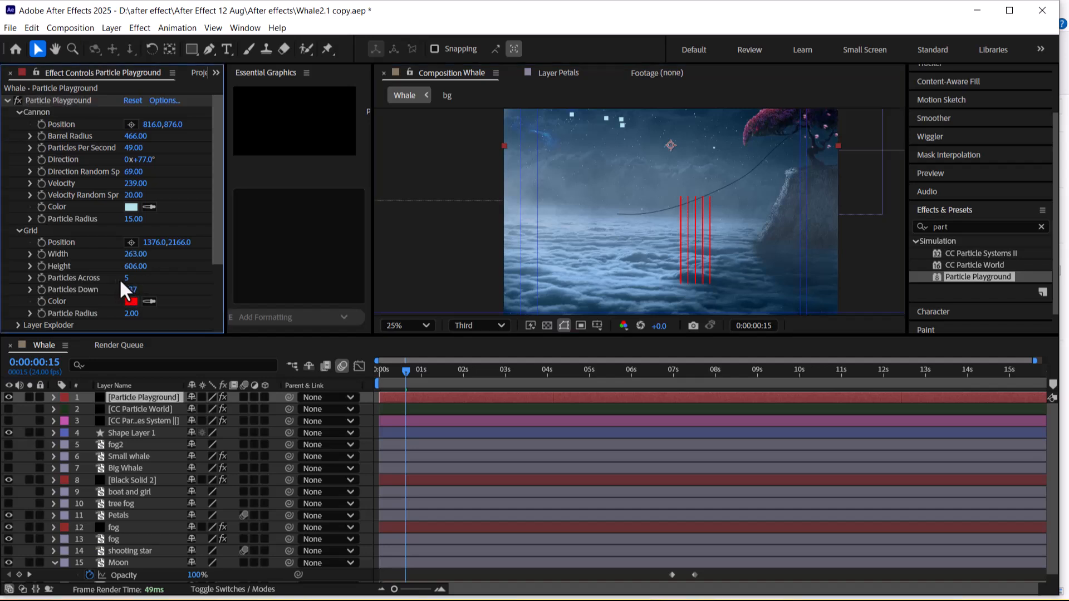
pyautogui.moveTo(126, 278); pyautogui.dragTo(173, 251)
pyautogui.scroll(-3, 148, 301)
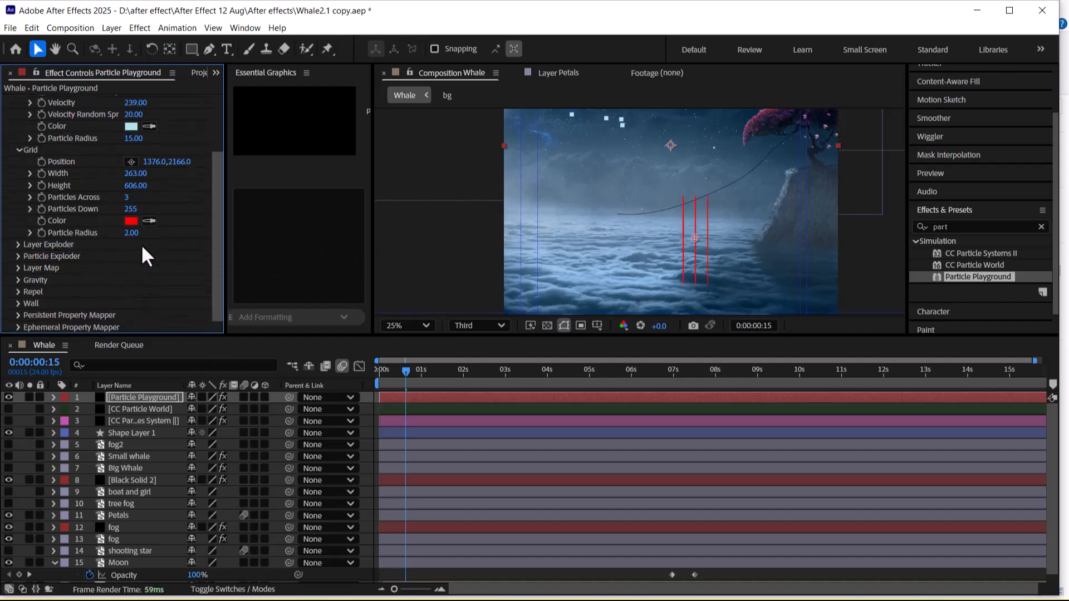
pyautogui.scroll(-1, 712, 295)
pyautogui.moveTo(134, 233)
pyautogui.mouseDown()
pyautogui.moveTo(191, 235)
pyautogui.moveTo(130, 234)
pyautogui.mouseUp()
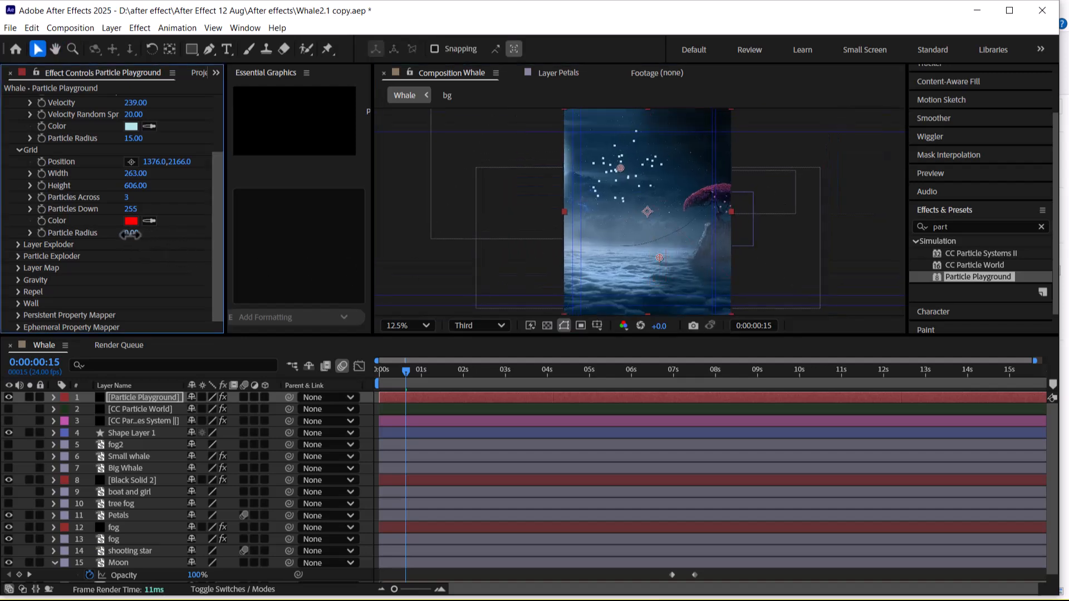
# Preview the grid lines together with the cannon particles from 0:00:00:15 to 0:00:04:13
pyautogui.scroll(1, 637, 262)
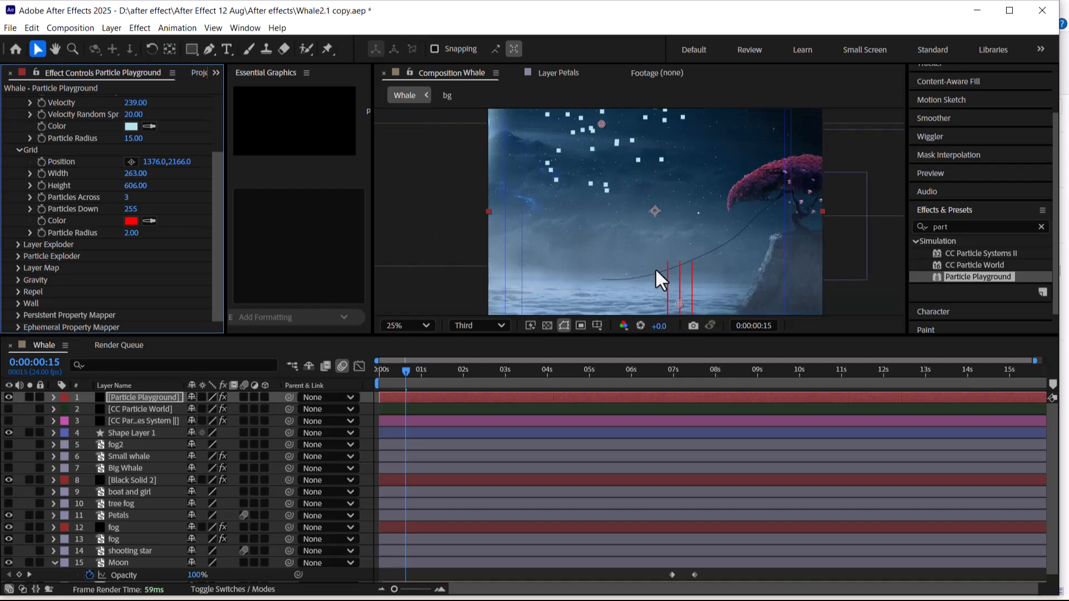
pyautogui.moveTo(685, 299); pyautogui.dragTo(627, 272)
pyautogui.press('space')
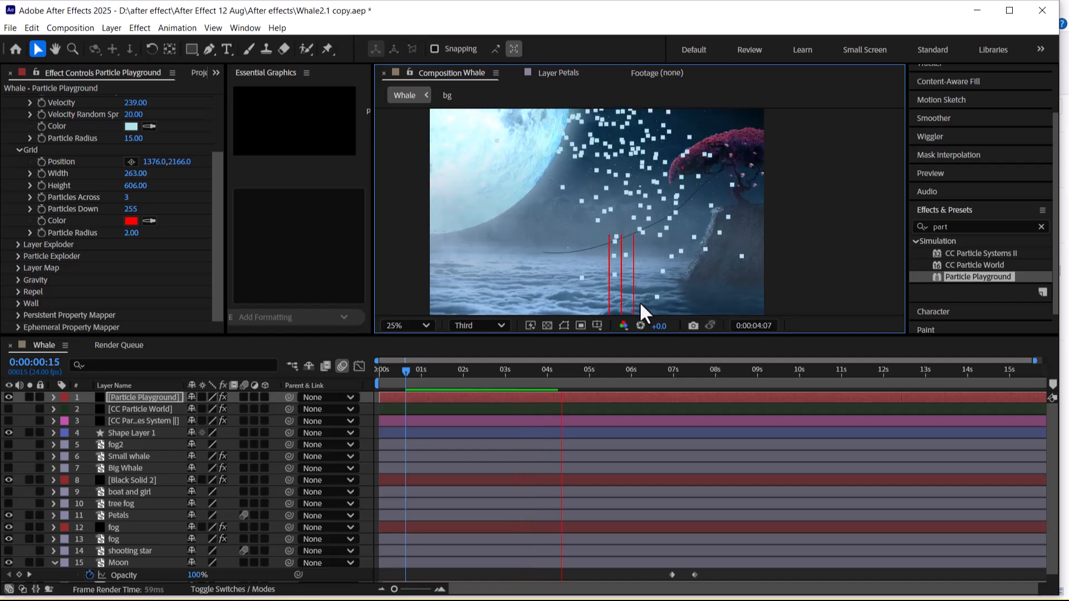
pyautogui.press('space')
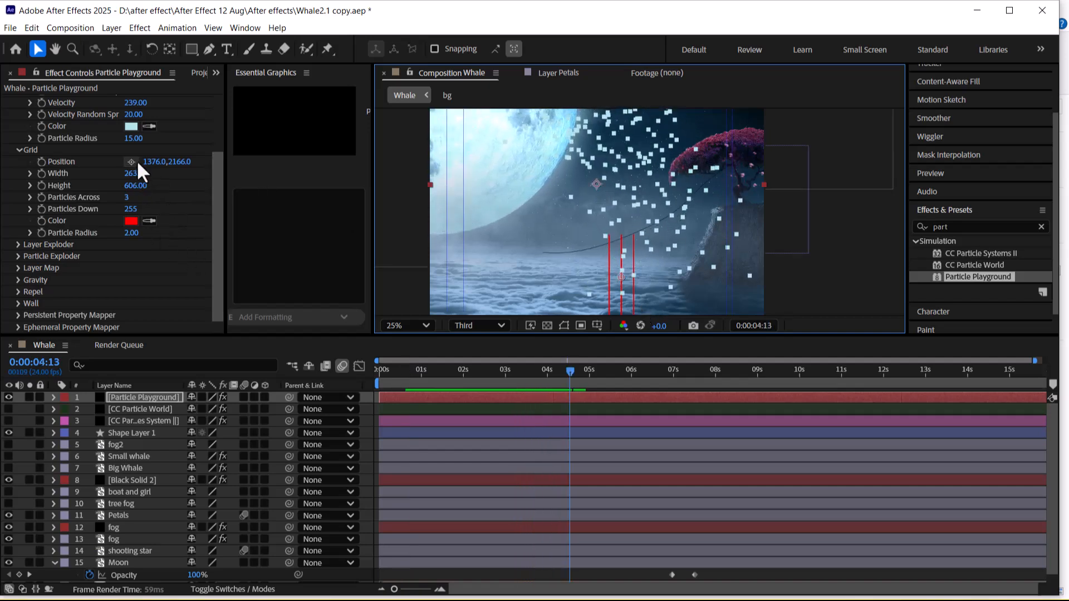
# Place the Grid position near the tree at 1587.0, 1504.0 and preview from 0:00:04:13
pyautogui.moveTo(162, 165); pyautogui.dragTo(7, 172)
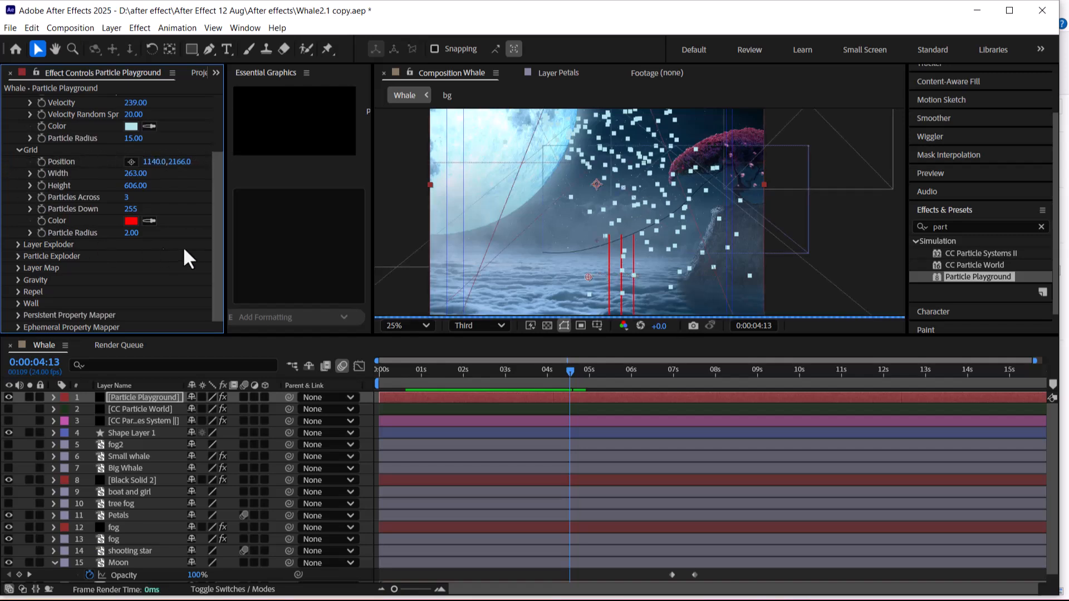
pyautogui.click(132, 161)
pyautogui.click(695, 208)
pyautogui.click(655, 184)
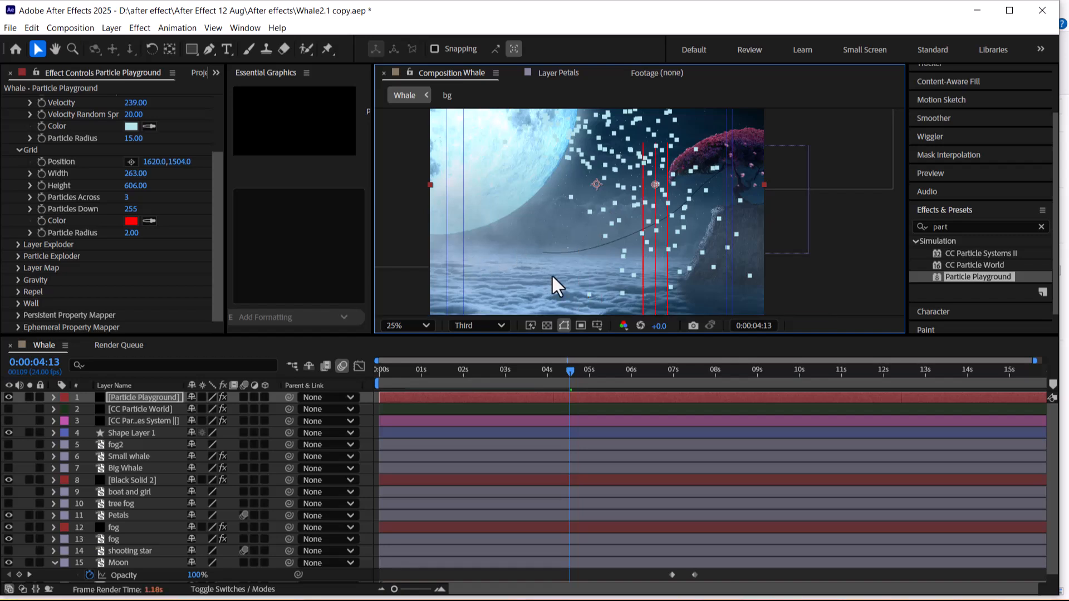
pyautogui.scroll(-2, 590, 255)
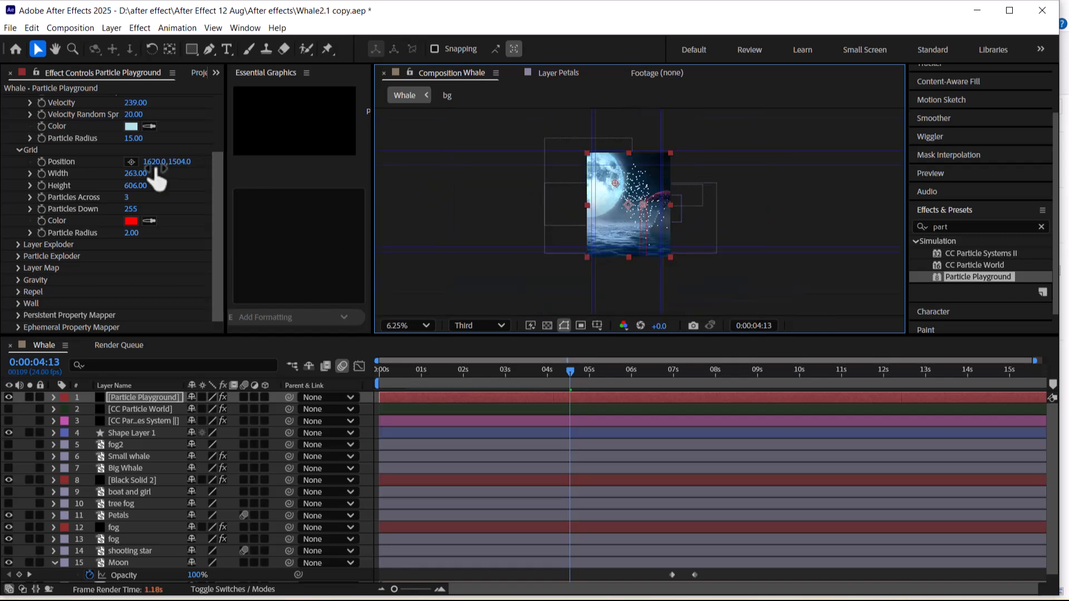
pyautogui.moveTo(158, 163); pyautogui.dragTo(127, 155)
pyautogui.scroll(1, 641, 206)
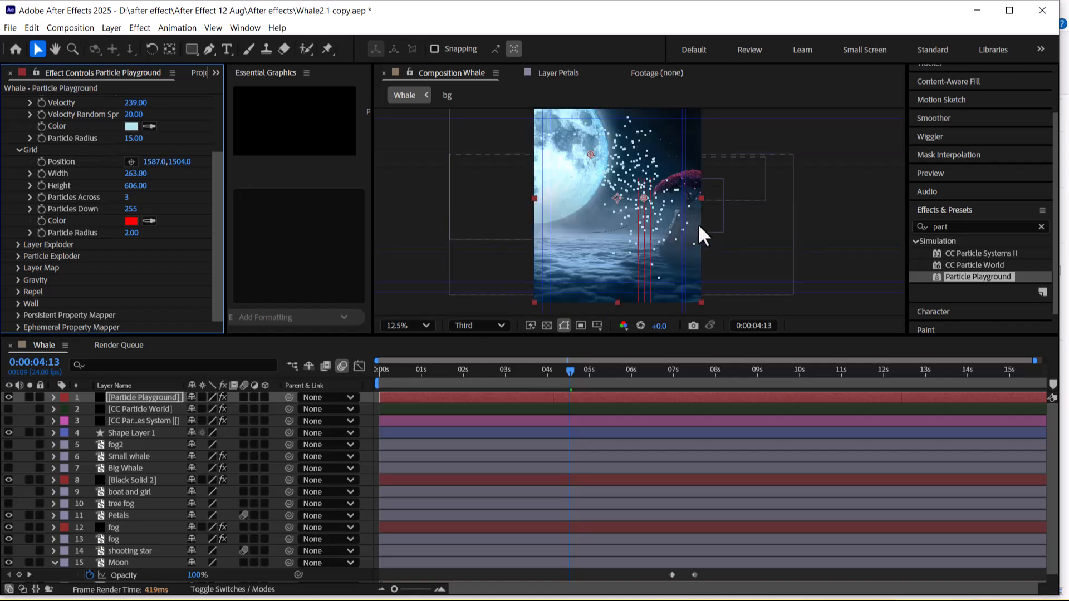
pyautogui.press('space')
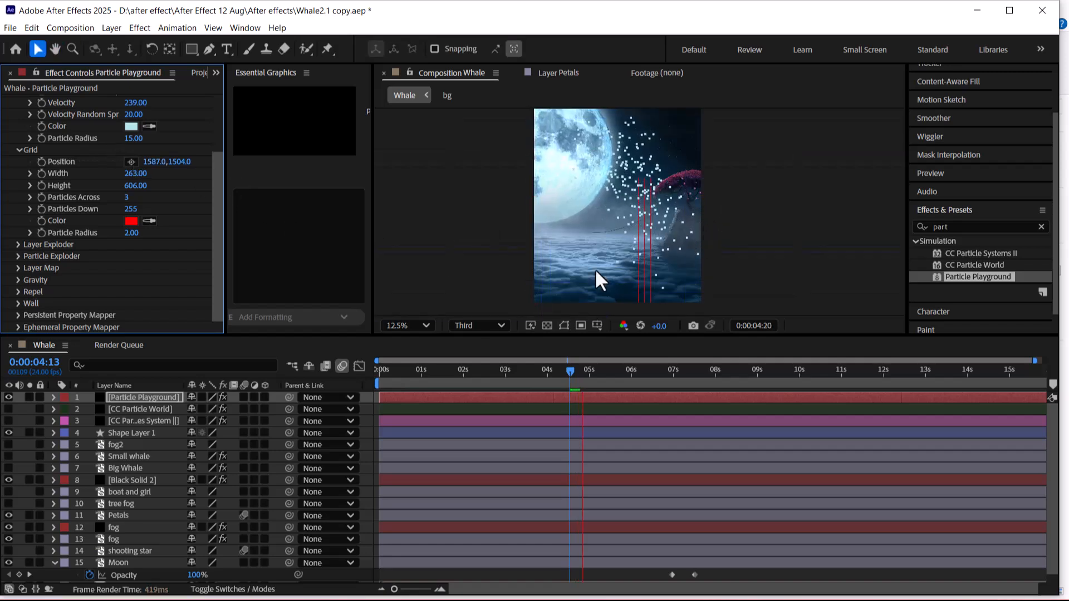
pyautogui.press('space')
# Choose the Particle Playground layer as the Layer Exploder's Explode Layer
pyautogui.click(18, 245)
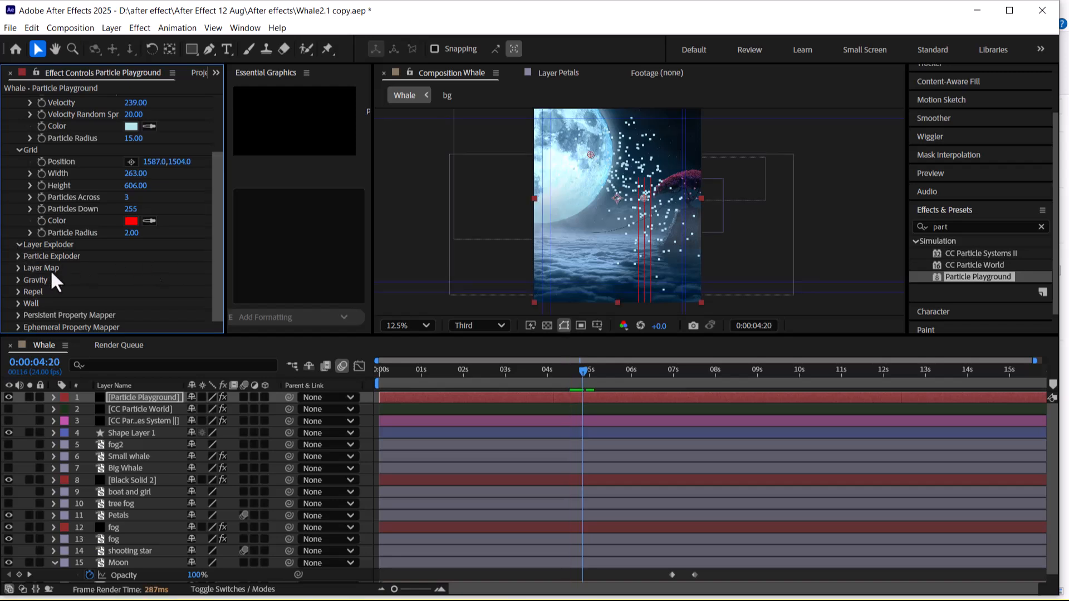
pyautogui.click(151, 259)
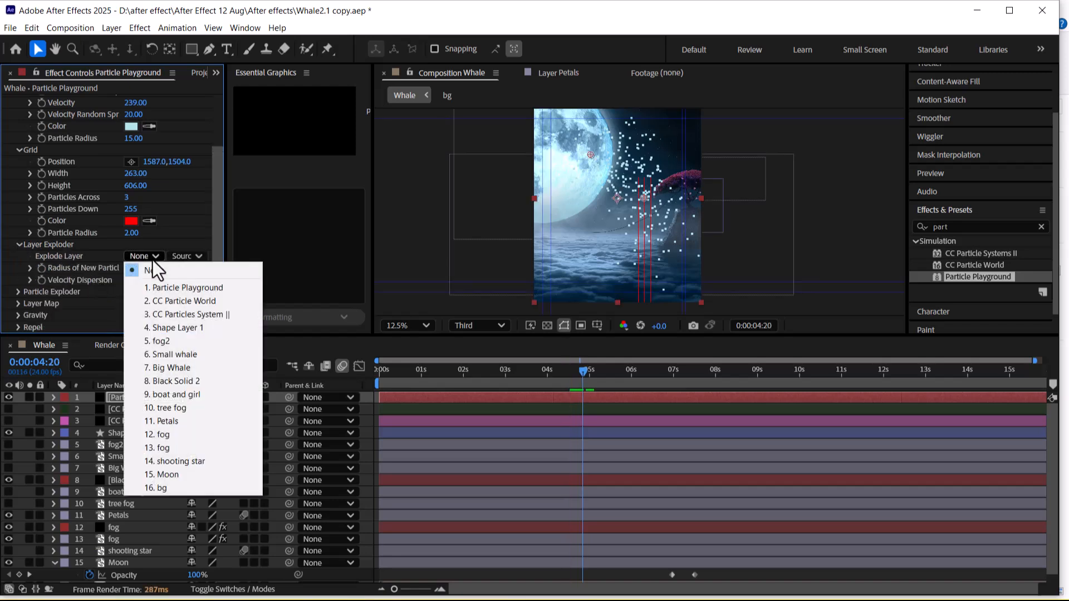
pyautogui.click(204, 289)
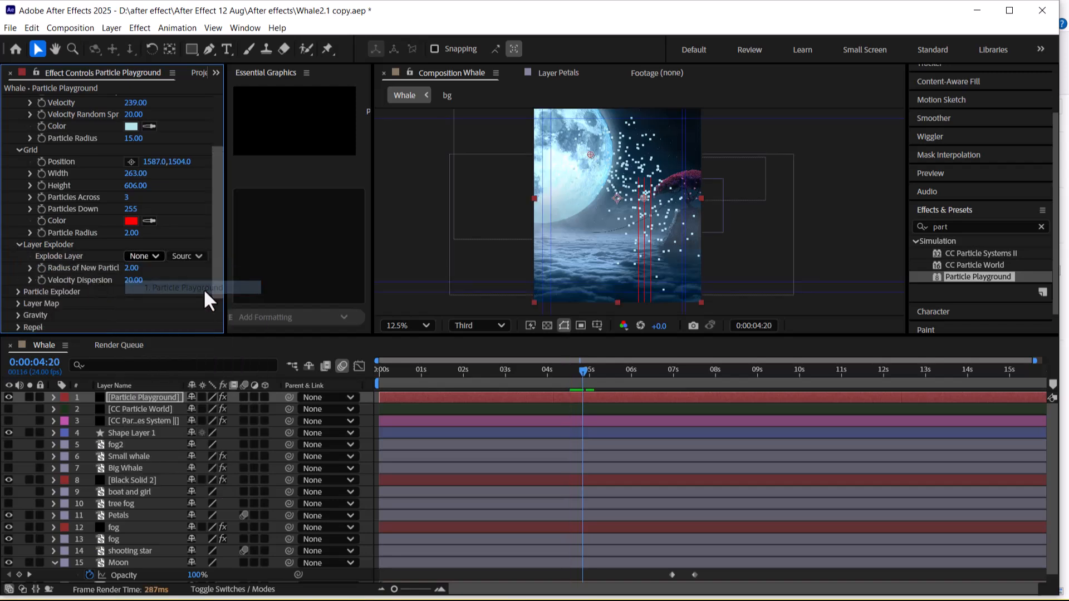
# Choose fog2 as the Explode Layer, with Radius of New Particles 184 and Velocity Dispersion 190
pyautogui.click(147, 258)
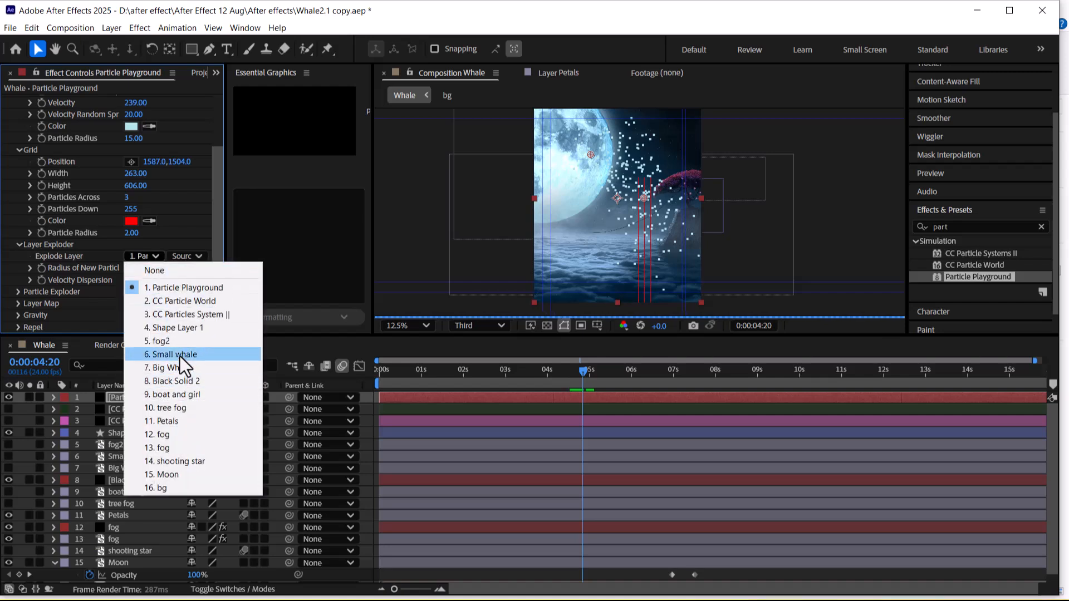
pyautogui.click(179, 342)
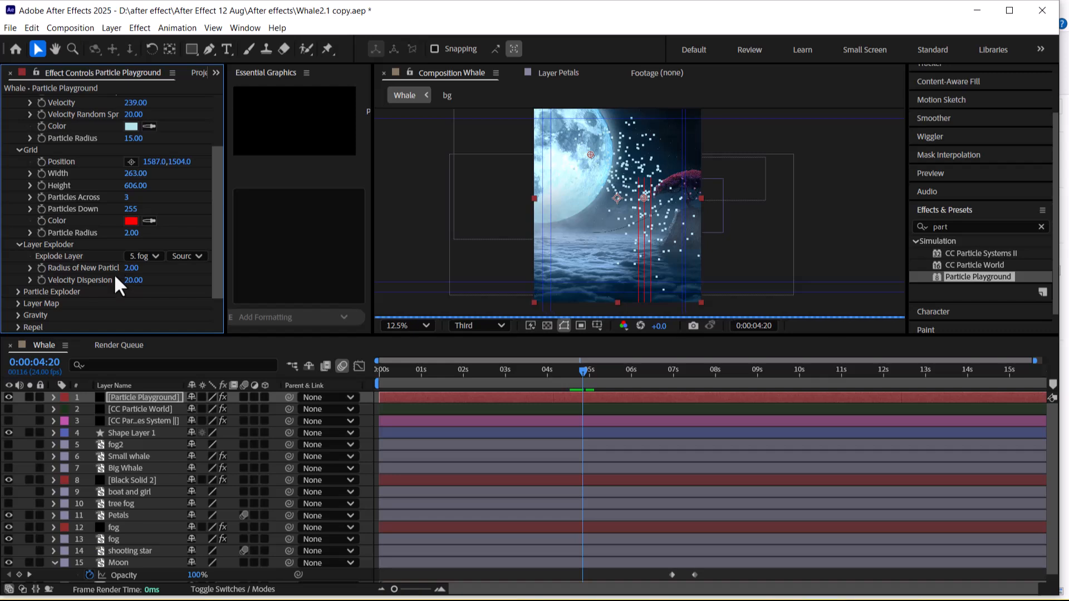
pyautogui.moveTo(131, 268); pyautogui.dragTo(211, 277)
pyautogui.moveTo(133, 281); pyautogui.dragTo(179, 283)
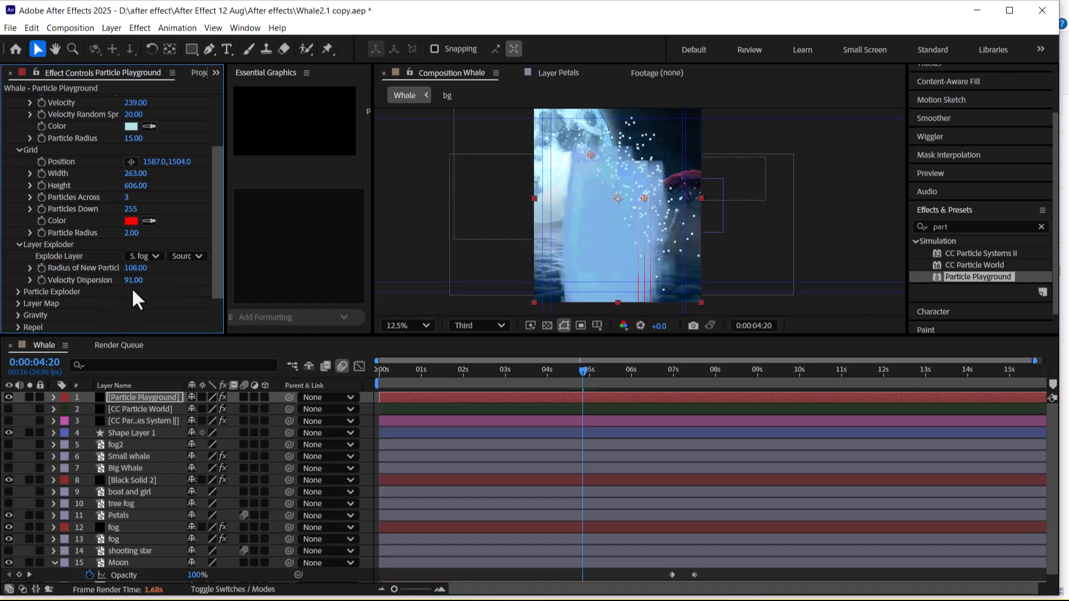
pyautogui.moveTo(134, 280); pyautogui.dragTo(192, 277)
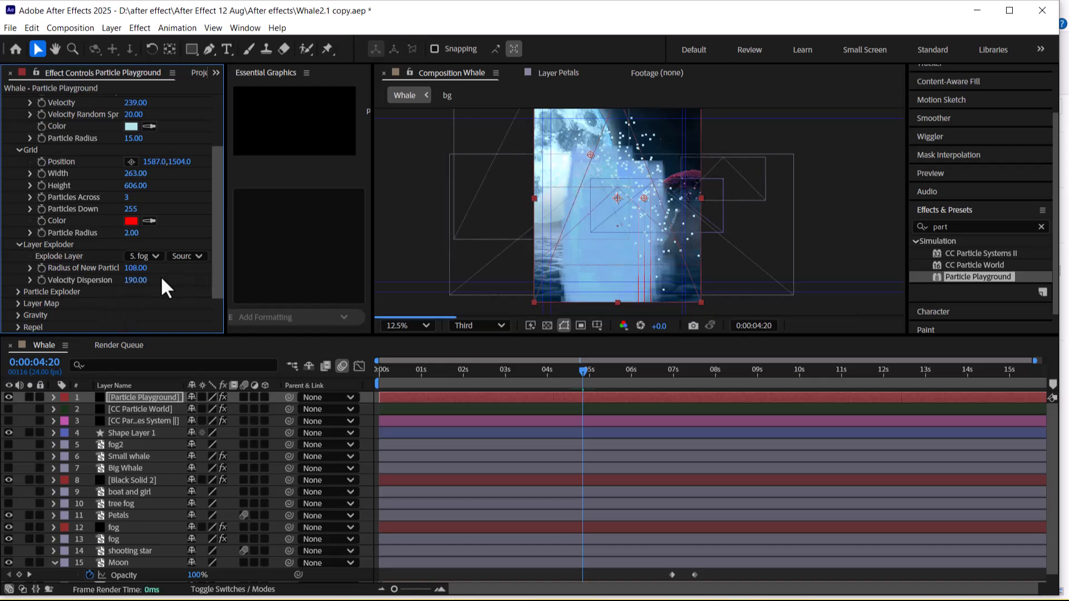
pyautogui.moveTo(140, 268)
pyautogui.mouseDown()
pyautogui.moveTo(31, 273)
pyautogui.moveTo(155, 261)
pyautogui.mouseUp()
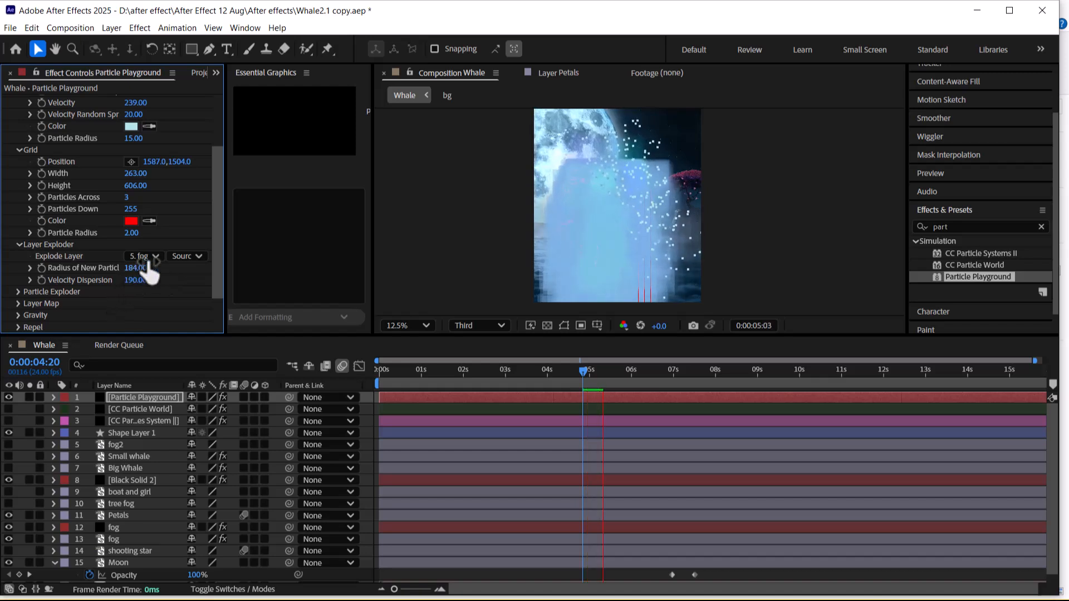
# Try Big Whale as the Explode Layer and preview the explosion from 0:00:05:12
pyautogui.click(147, 255)
pyautogui.click(145, 256)
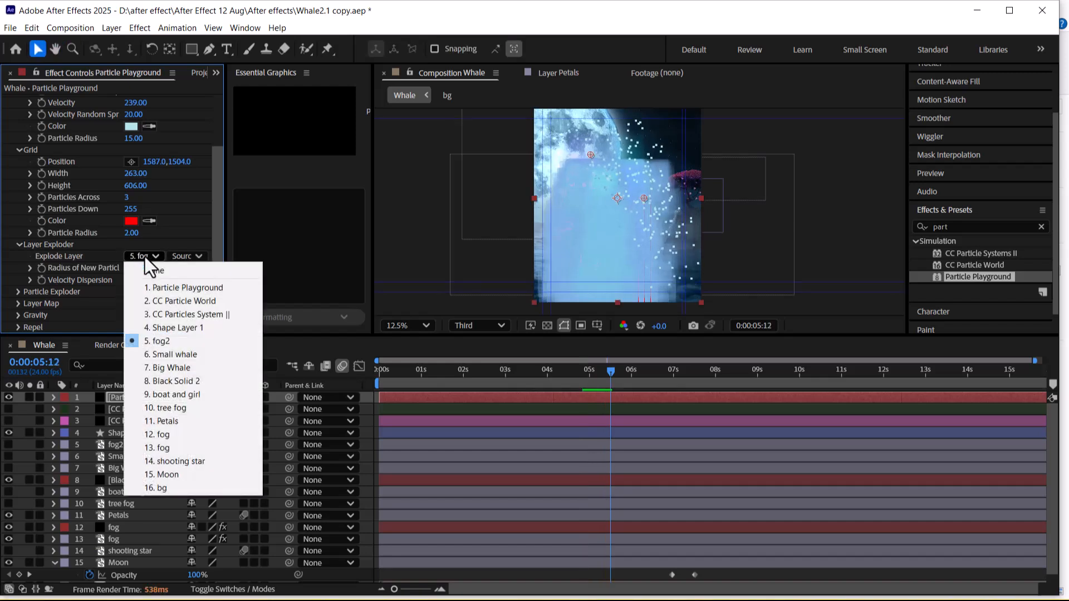
pyautogui.click(199, 370)
pyautogui.press('space')
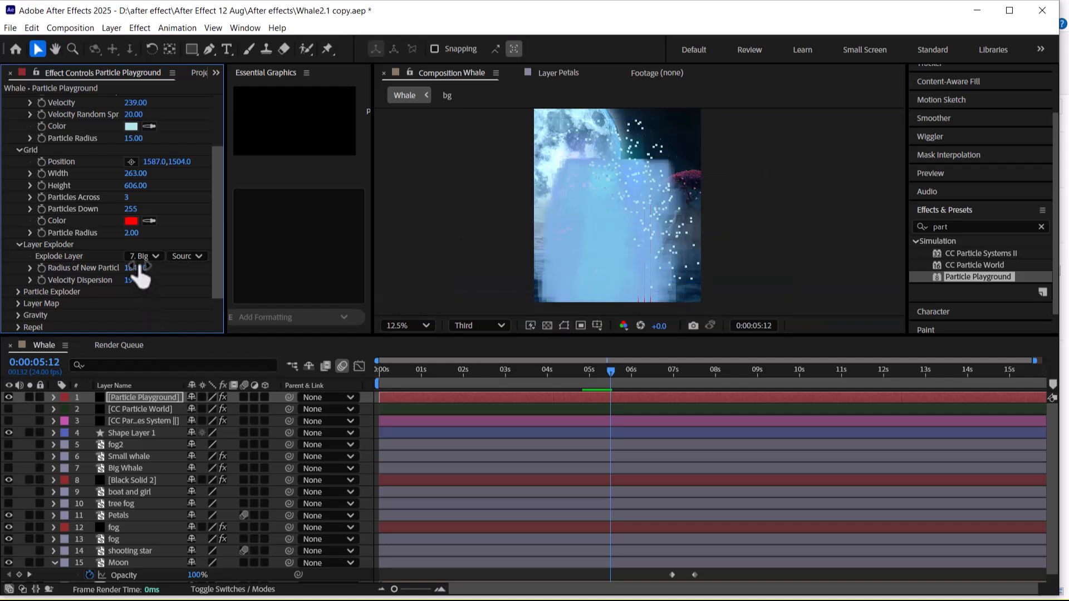
pyautogui.press('space')
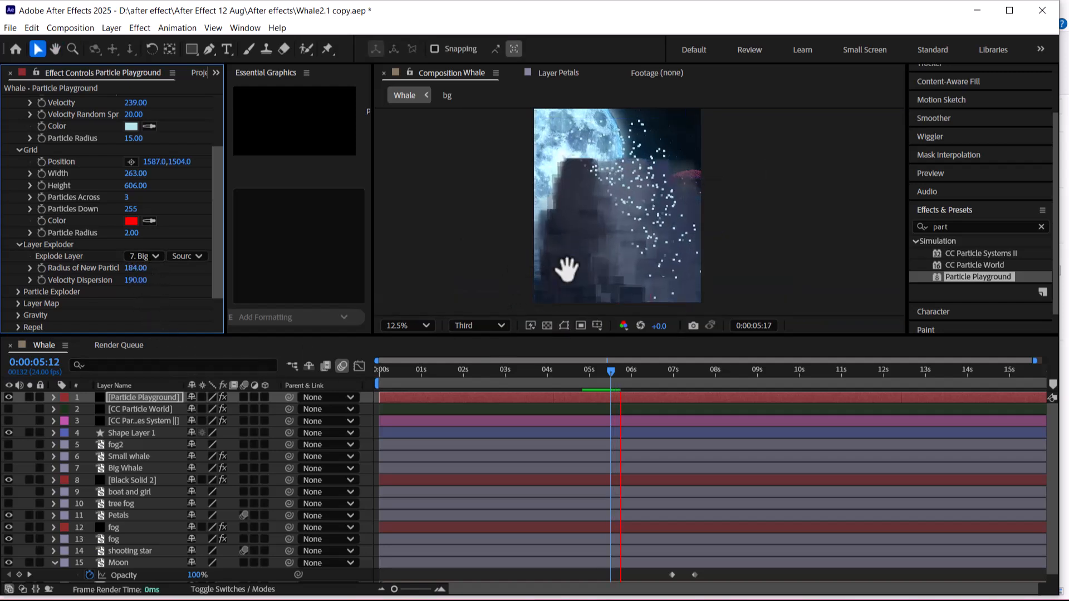
# Try Moon as the Explode Layer with Radius of New Particles 103 and a lower Velocity Dispersion, and preview it
pyautogui.click(145, 256)
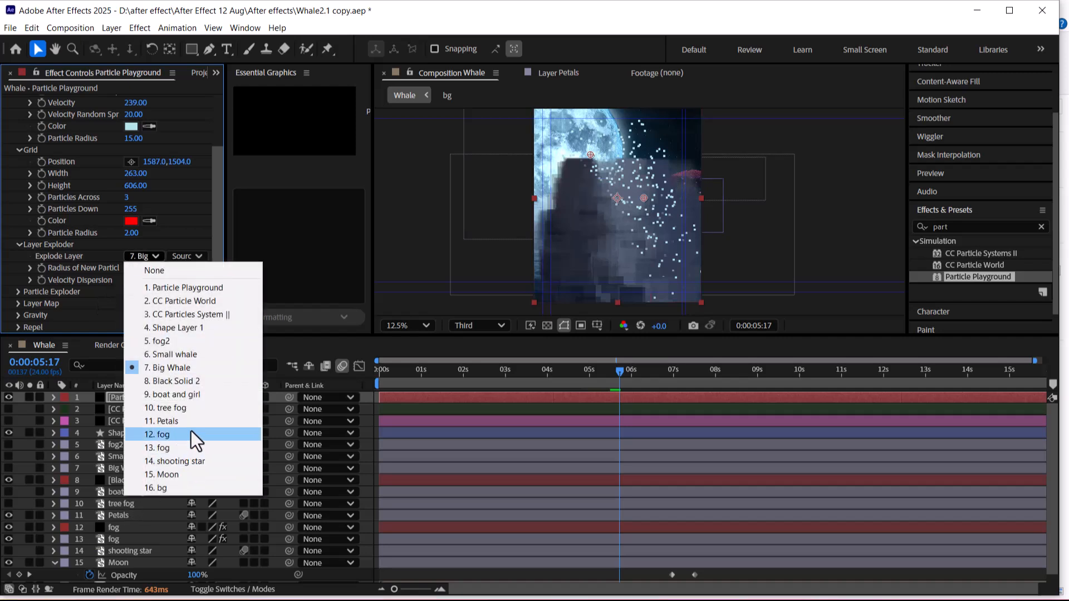
pyautogui.click(186, 474)
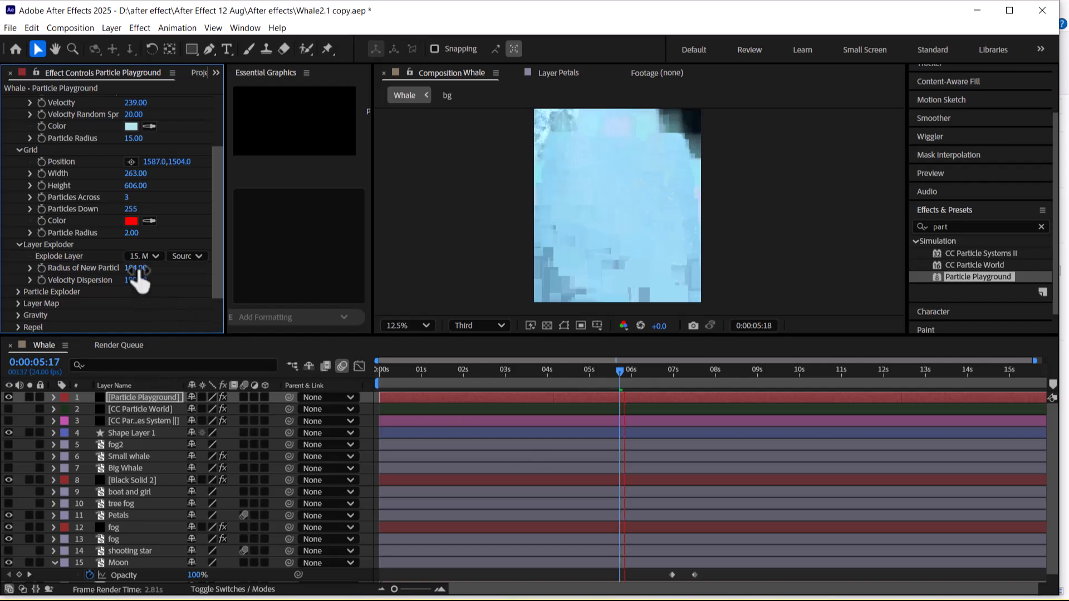
pyautogui.moveTo(137, 271); pyautogui.dragTo(75, 262)
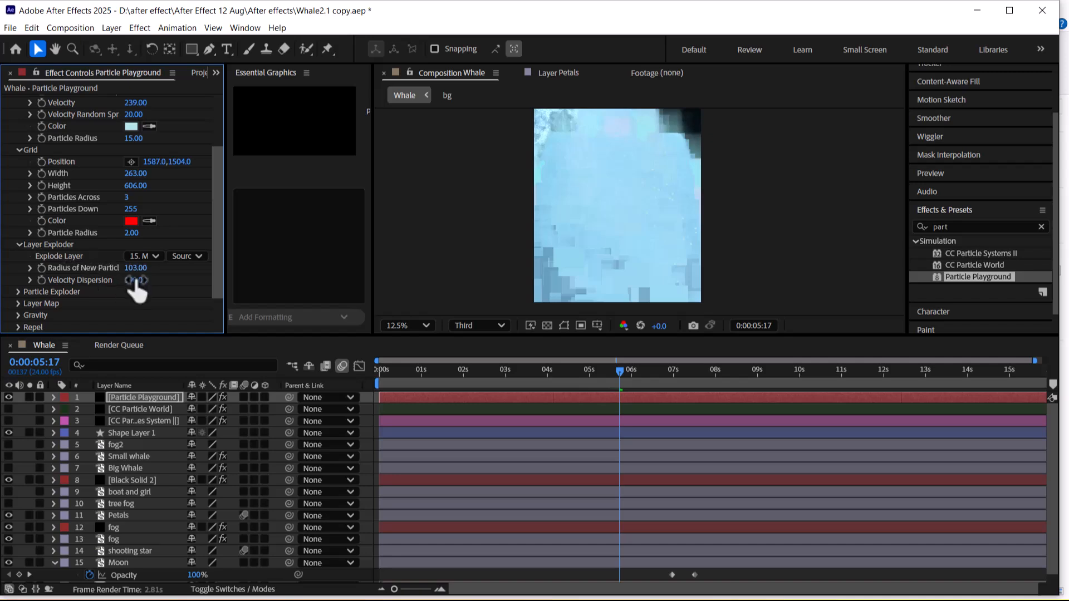
pyautogui.moveTo(136, 280); pyautogui.dragTo(7, 281)
pyautogui.press('space')
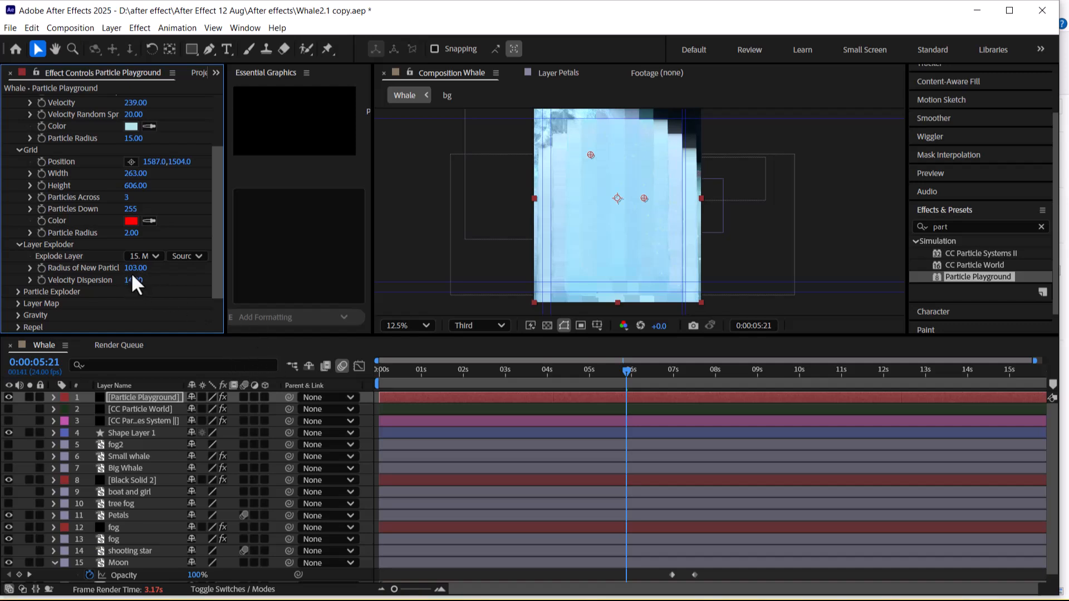
# Set the Layer Exploder's Radius of New Particles to 3 and Velocity Dispersion to 8, and check 0:00:06:13
pyautogui.moveTo(136, 268); pyautogui.dragTo(55, 263)
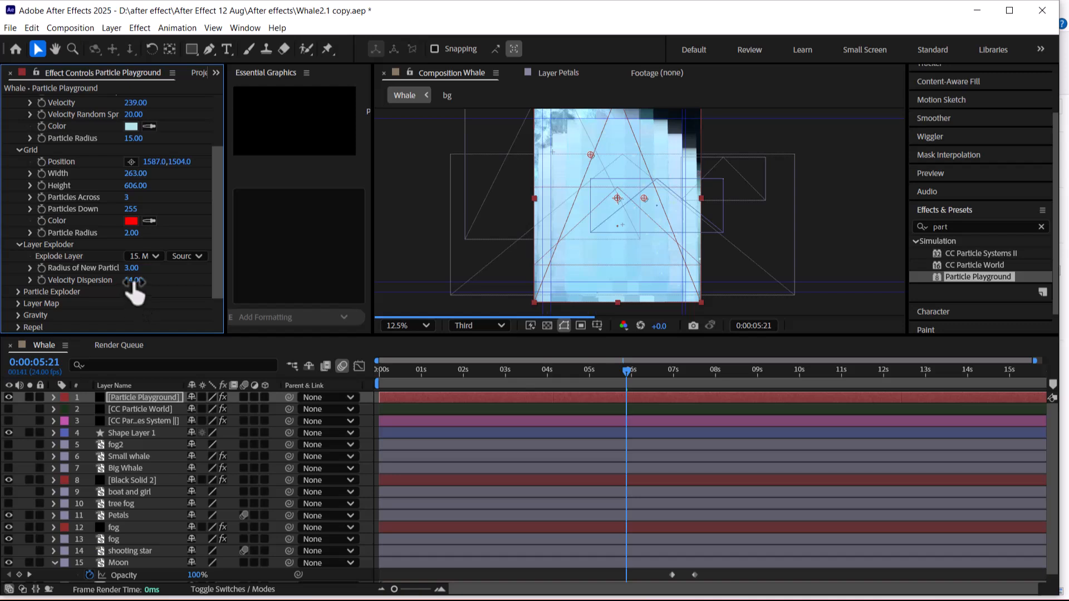
pyautogui.moveTo(133, 280); pyautogui.dragTo(120, 281)
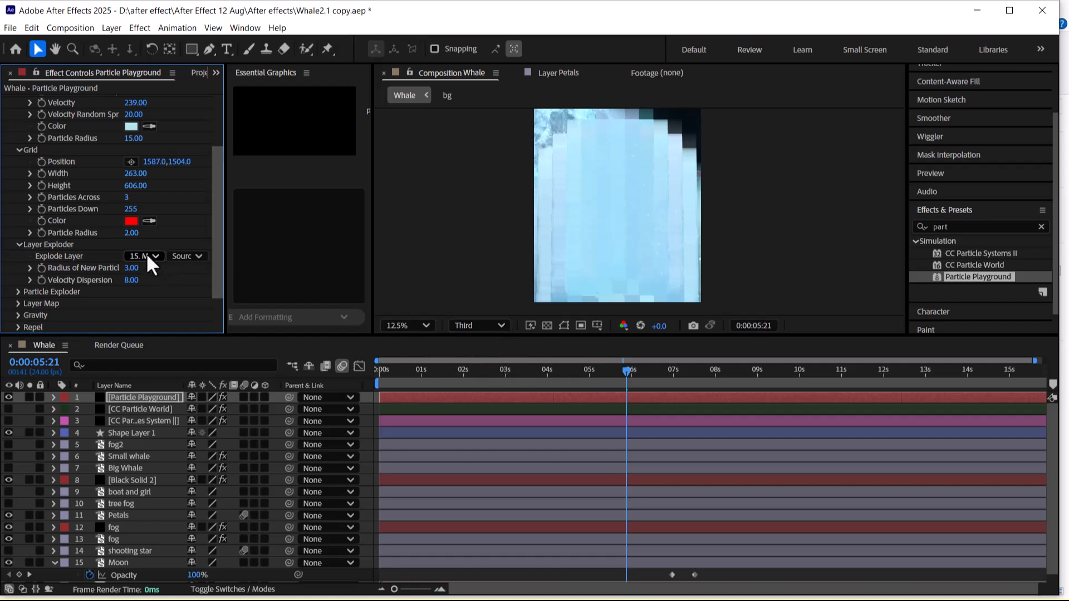
pyautogui.moveTo(626, 370); pyautogui.dragTo(654, 380)
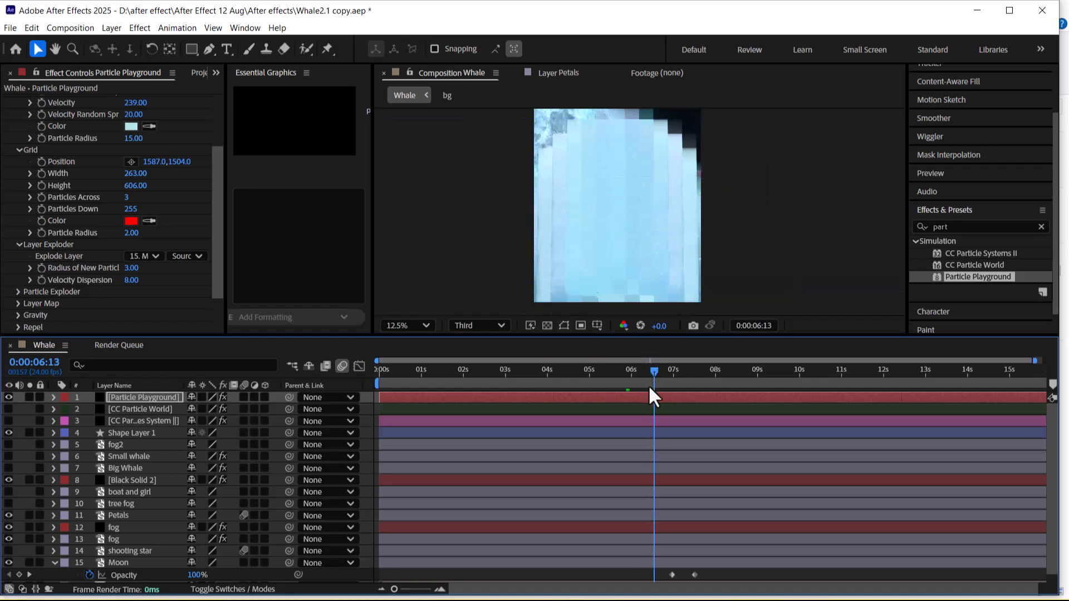
pyautogui.click(133, 268)
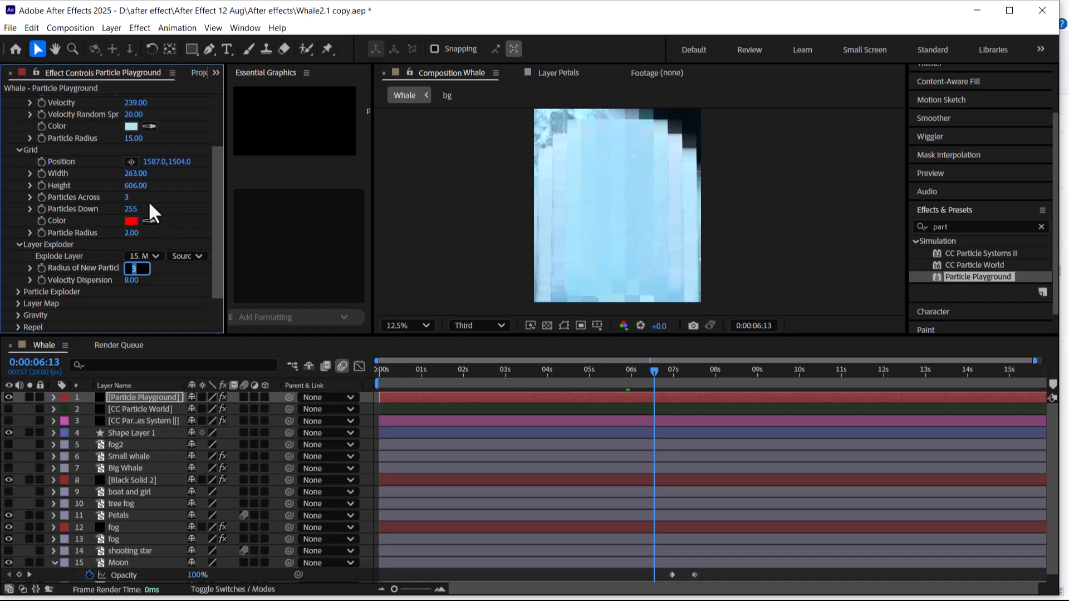
pyautogui.scroll(3, 151, 205)
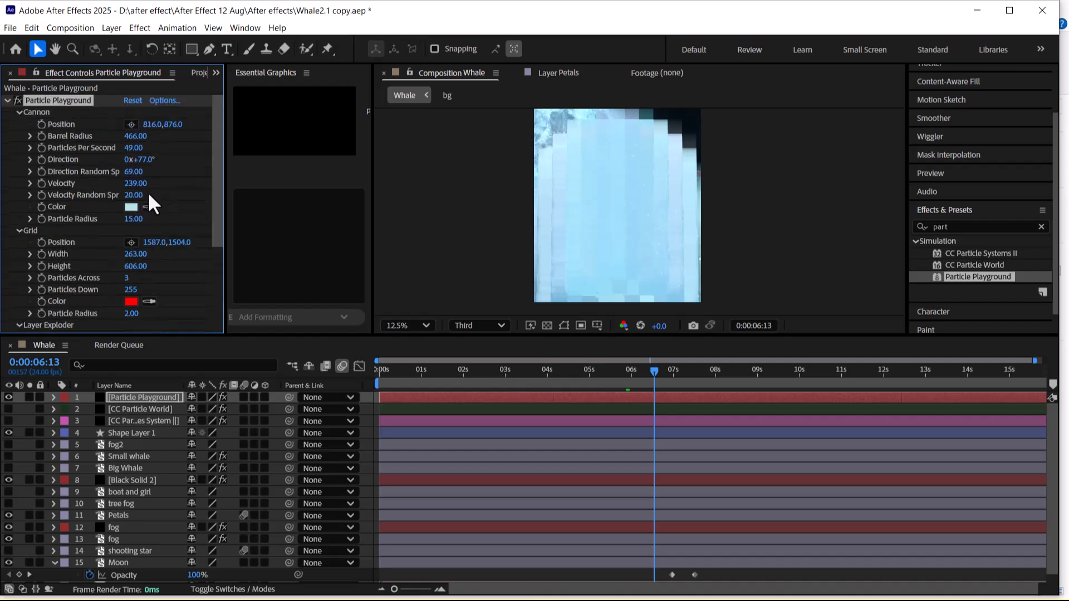
pyautogui.scroll(-5, 166, 214)
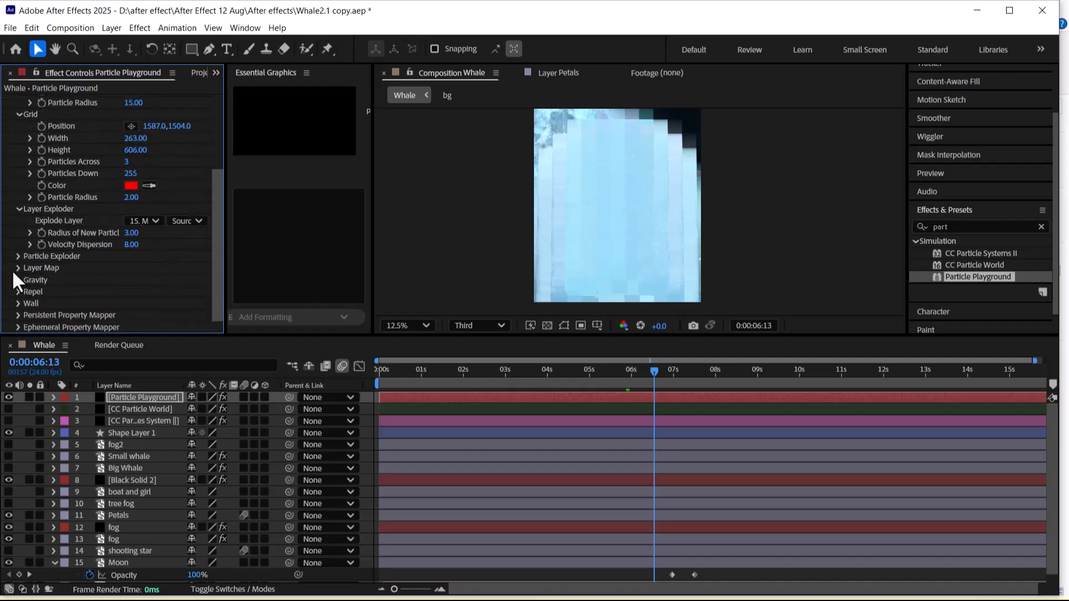
# Choose Big Whale as the Explode Layer and preview the result from 0:00:04:10
pyautogui.click(659, 370)
pyautogui.moveTo(662, 372); pyautogui.dragTo(656, 369)
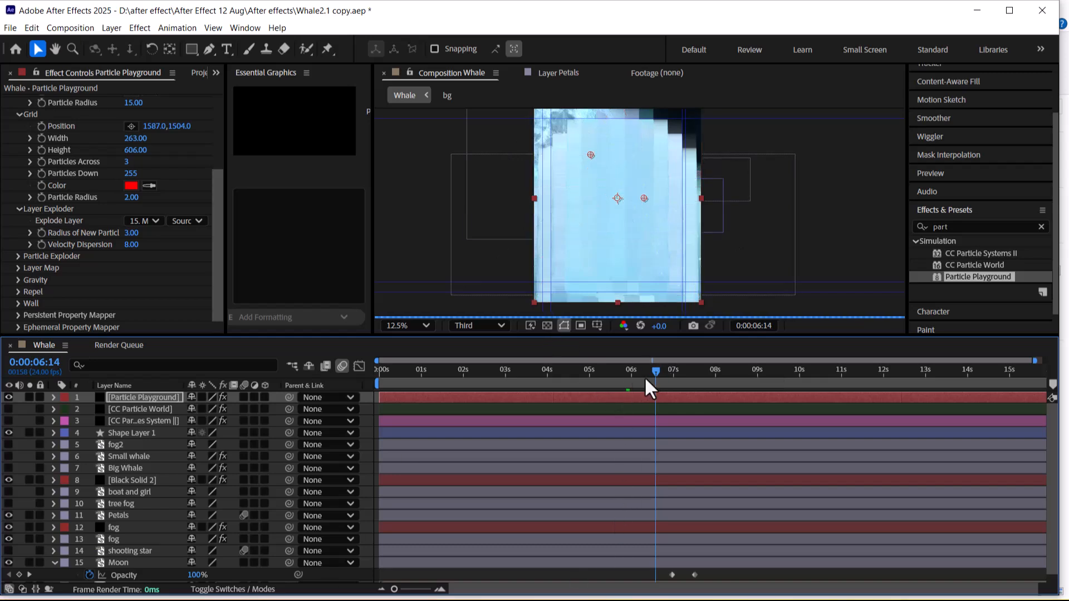
pyautogui.moveTo(656, 375); pyautogui.dragTo(566, 370)
pyautogui.press('h')
pyautogui.click(145, 222)
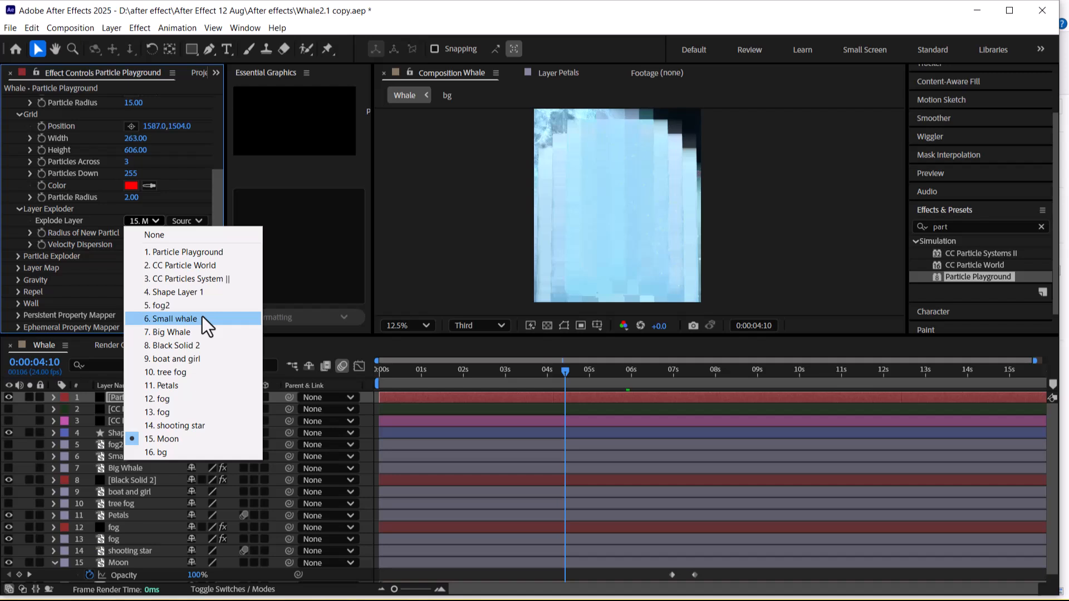
pyautogui.click(197, 333)
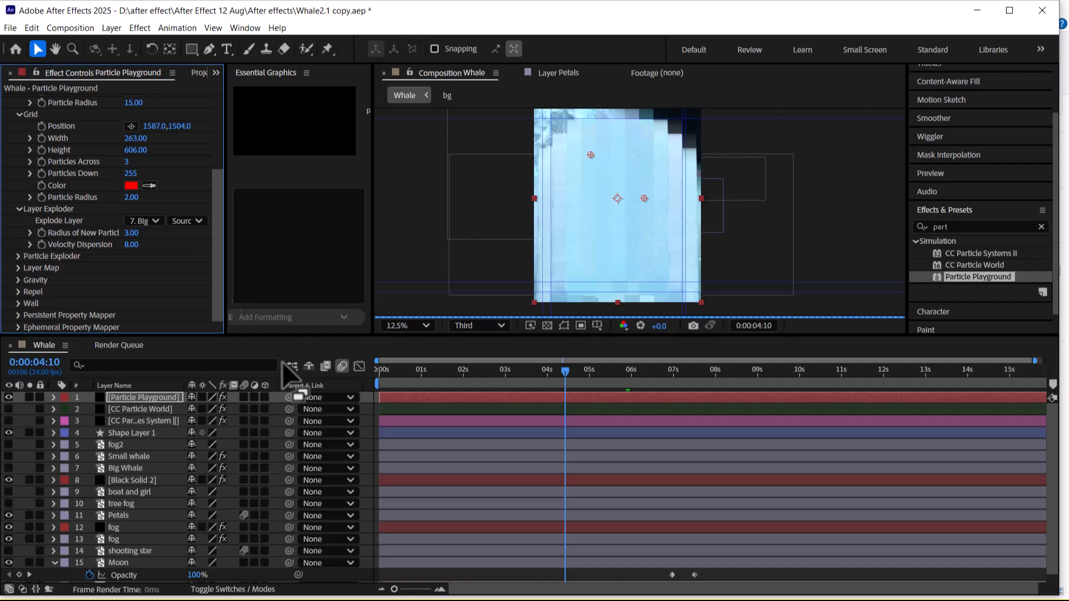
pyautogui.click(40, 503)
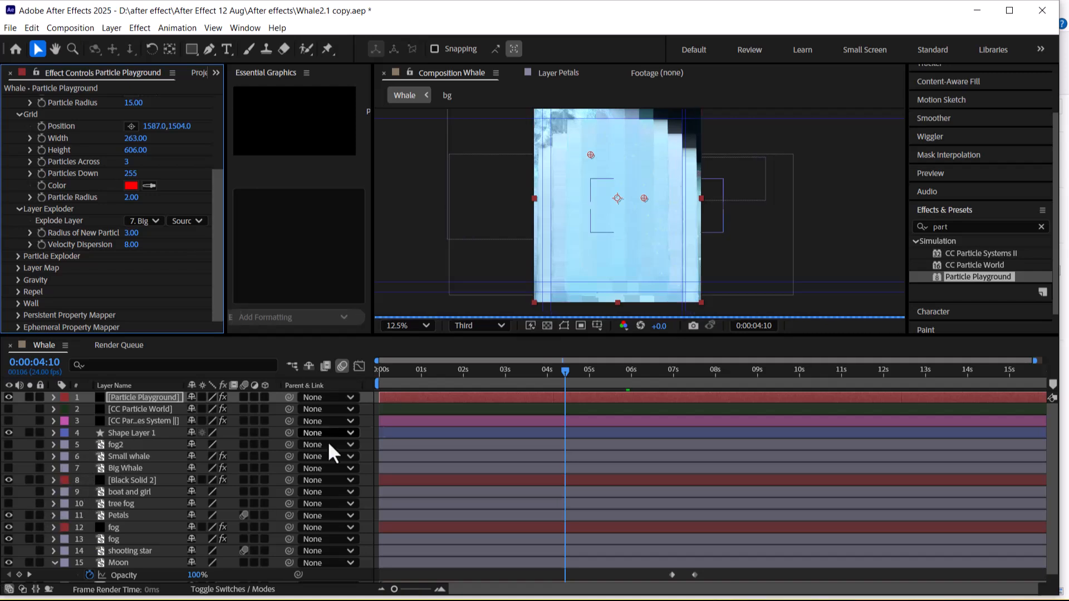
pyautogui.press('space')
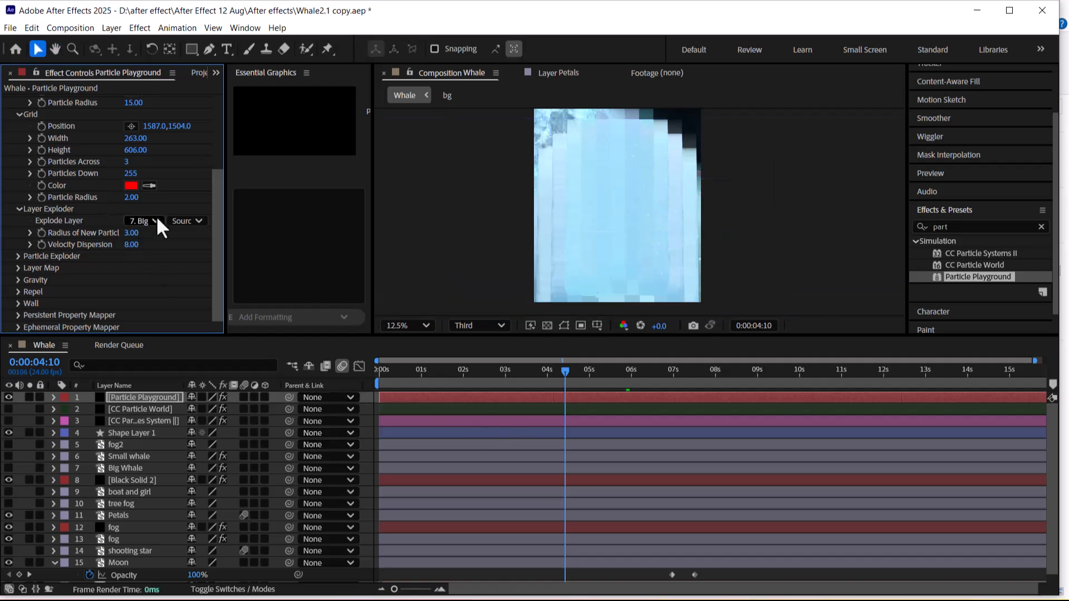
pyautogui.scroll(2, 167, 203)
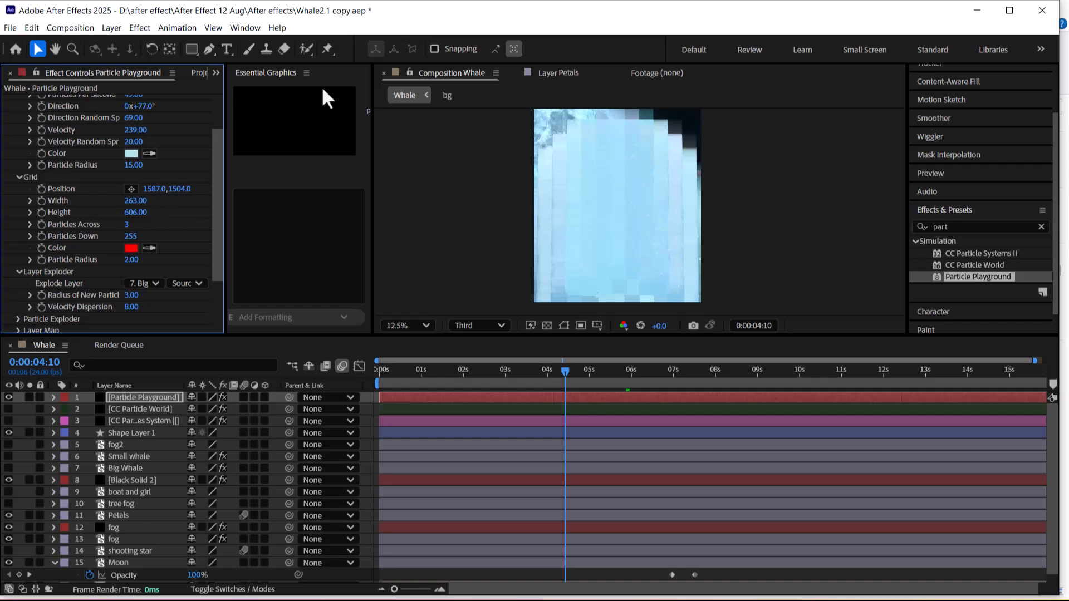
pyautogui.press('super')
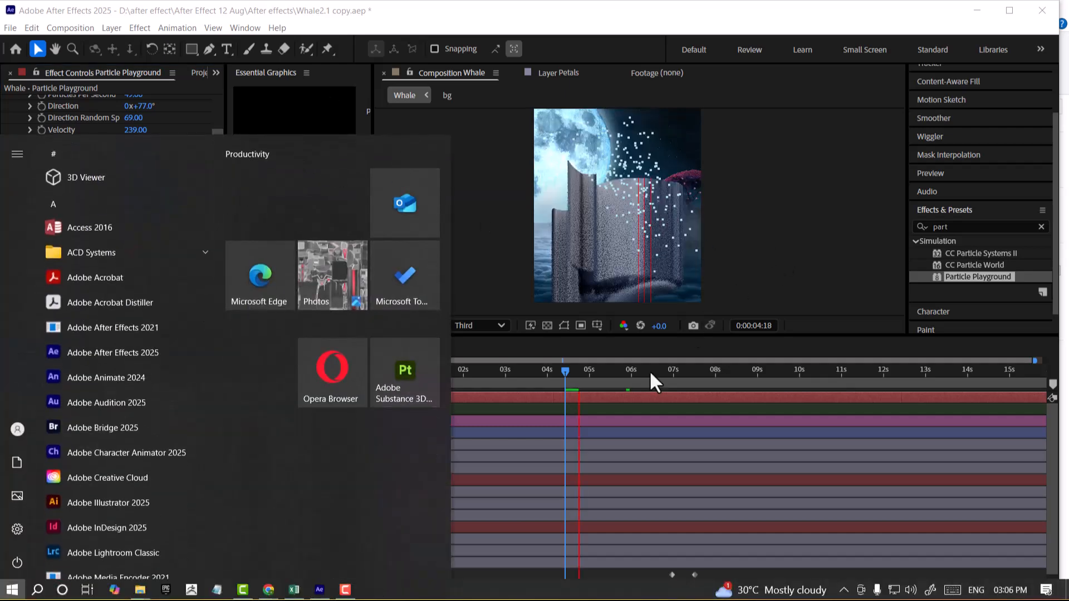
# Preview the exploding whale near the beginning, from 0:00:00:09 to 0:00:01:04
pyautogui.click(566, 373)
pyautogui.moveTo(565, 370); pyautogui.dragTo(396, 373)
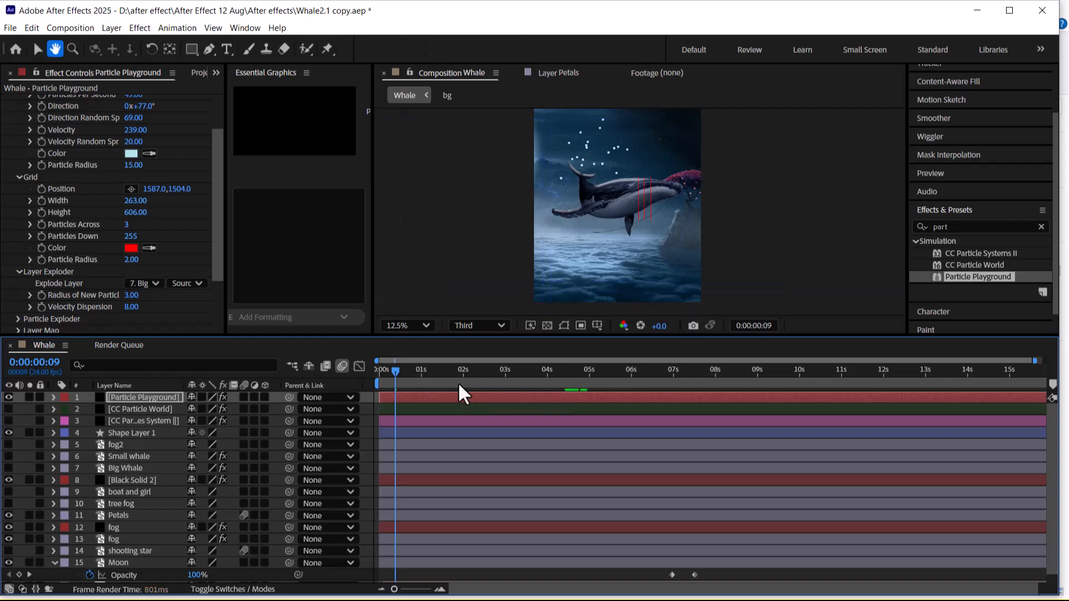
pyautogui.press('space')
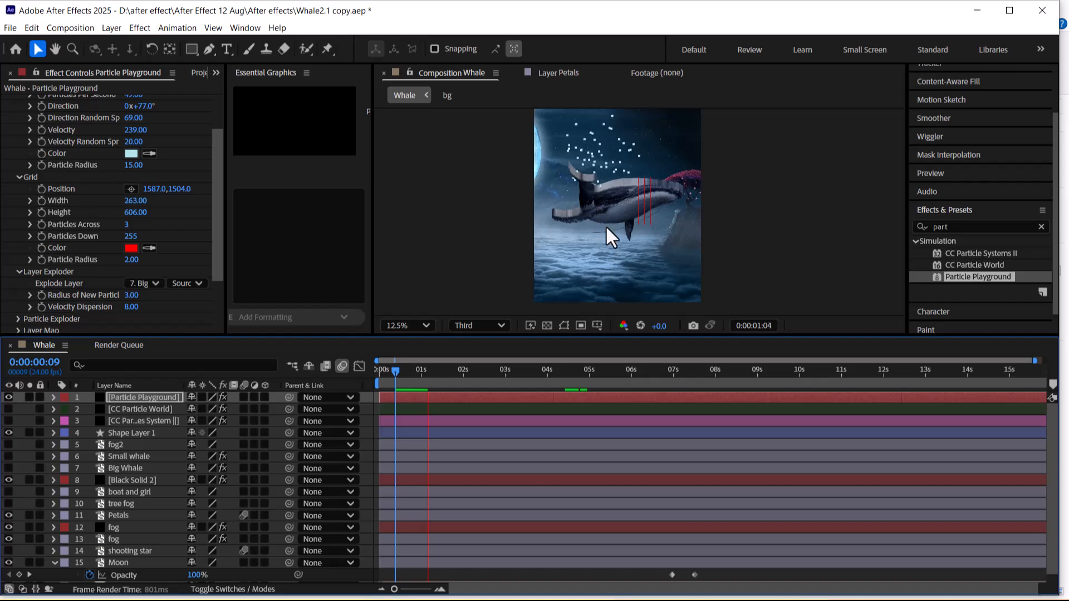
pyautogui.press('space')
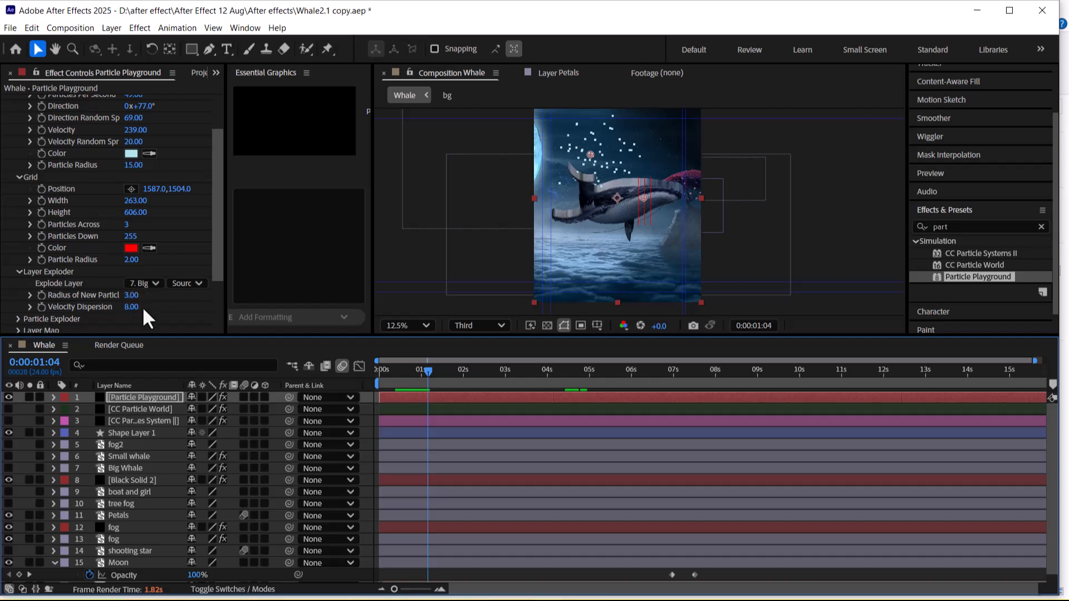
# Set the Layer Exploder's Velocity Dispersion to 56 and inspect the scattered whale particles up close
pyautogui.moveTo(134, 306); pyautogui.dragTo(166, 308)
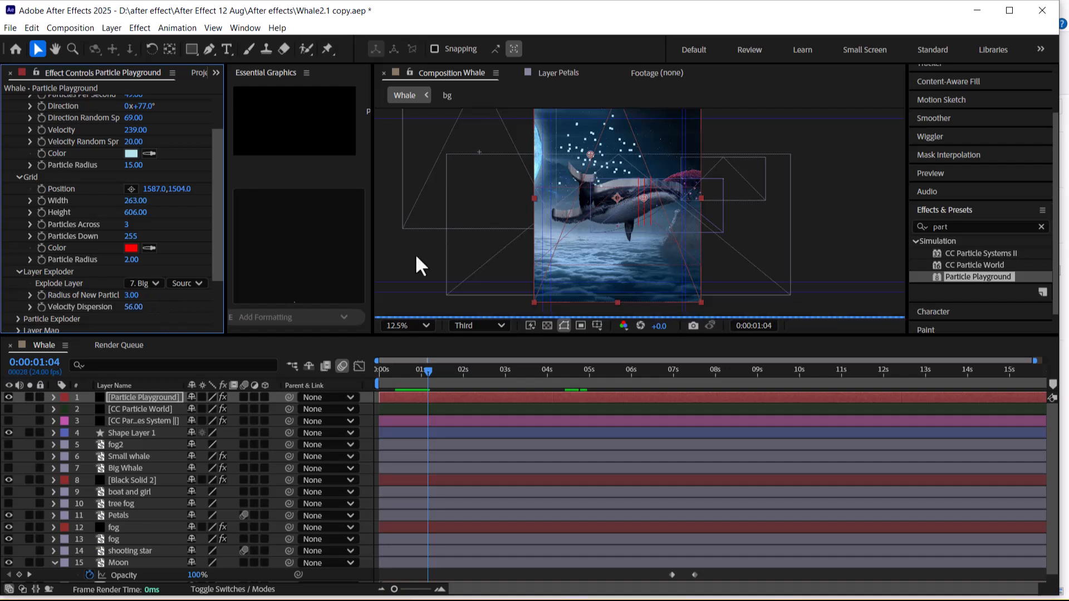
pyautogui.scroll(2, 639, 203)
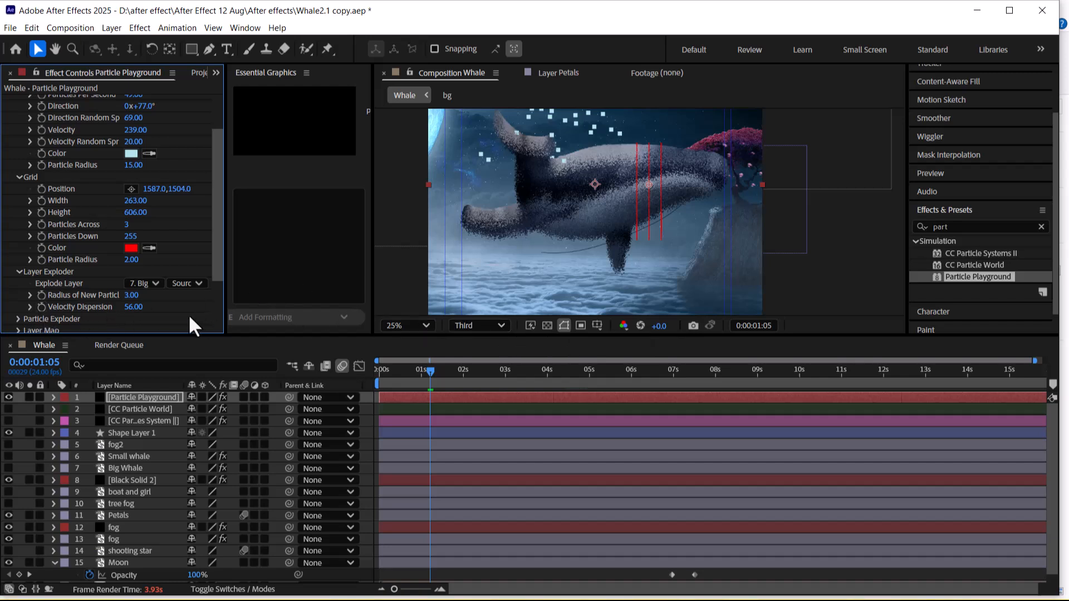
pyautogui.press('space')
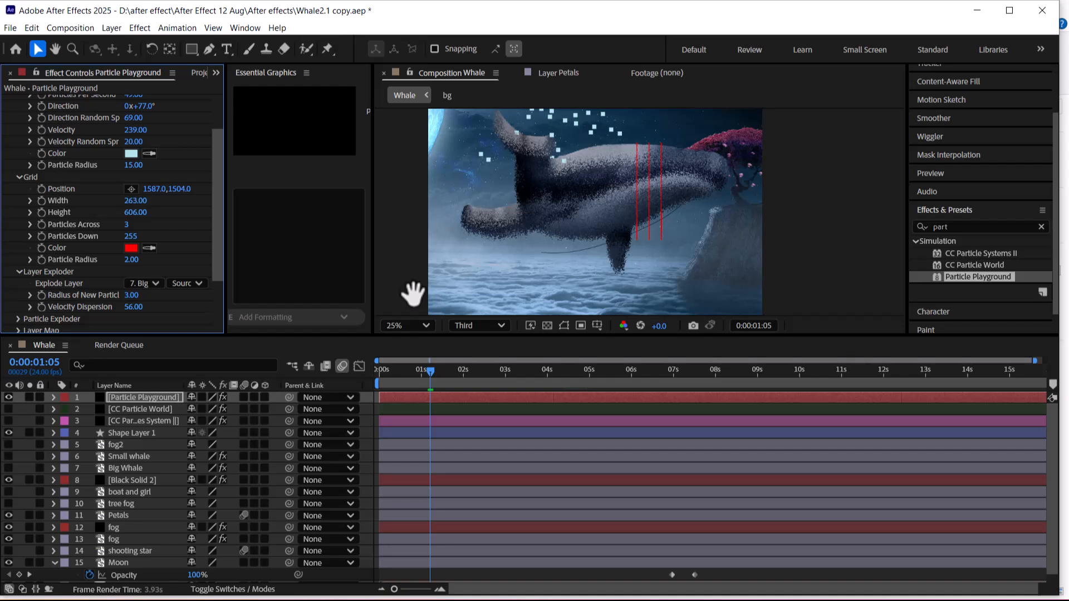
pyautogui.press('space')
# Preview the whale's dispersion from the start of the timeline and examine the frame at 0:00:01:06
pyautogui.moveTo(436, 375); pyautogui.dragTo(357, 374)
pyautogui.press('space')
pyautogui.press('space')
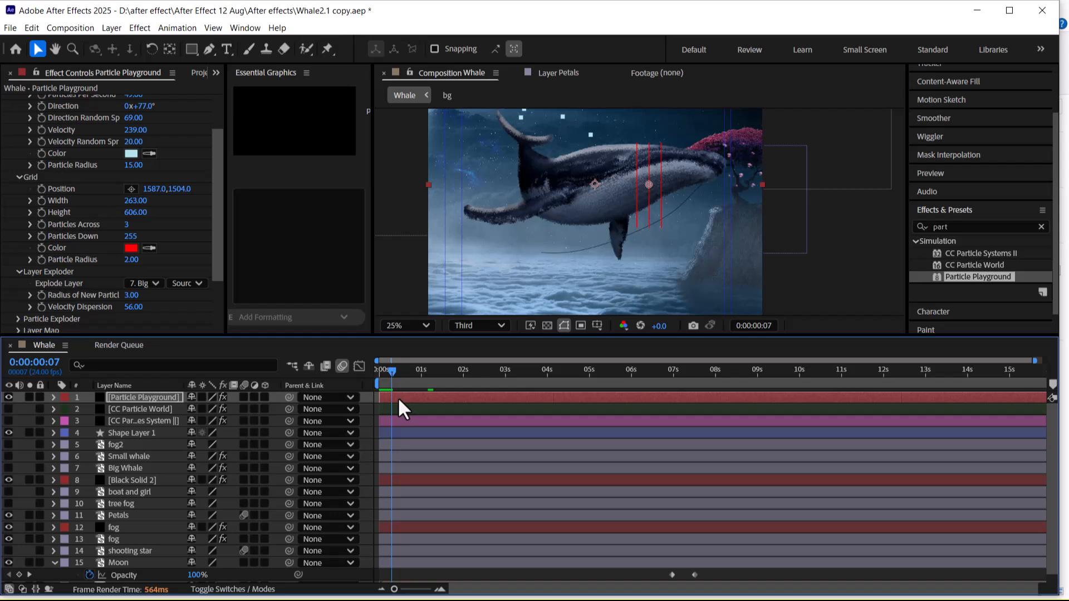
pyautogui.moveTo(393, 372); pyautogui.dragTo(432, 376)
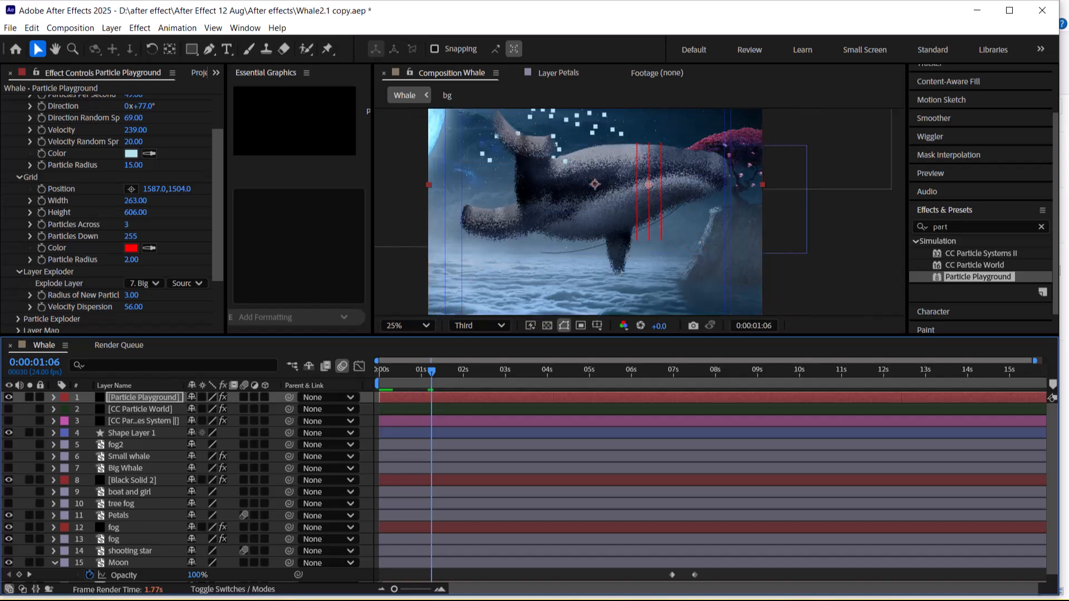
pyautogui.press('super')
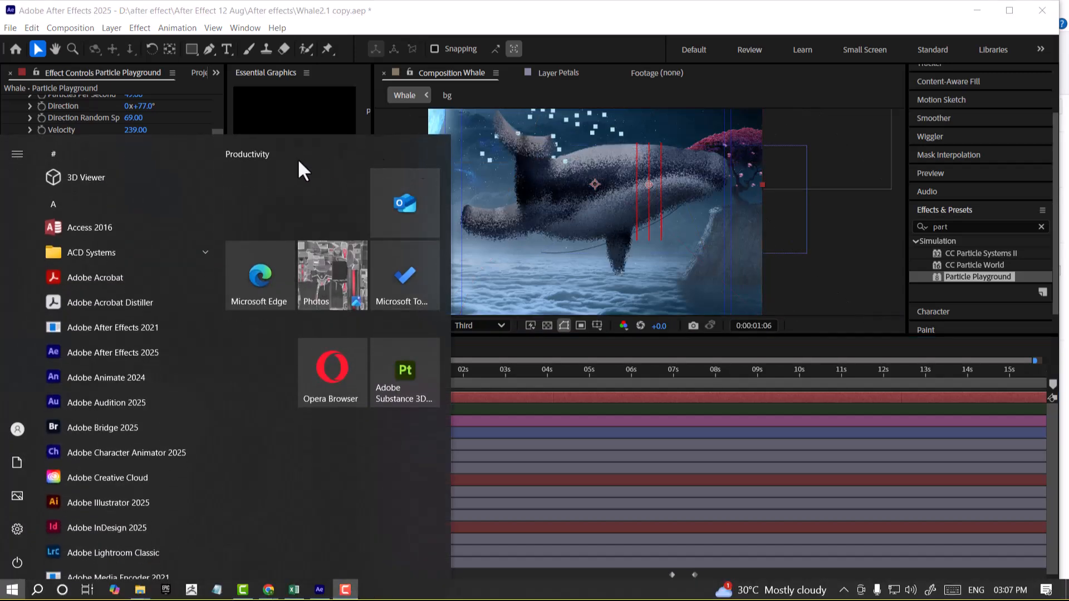
pyautogui.click(603, 10)
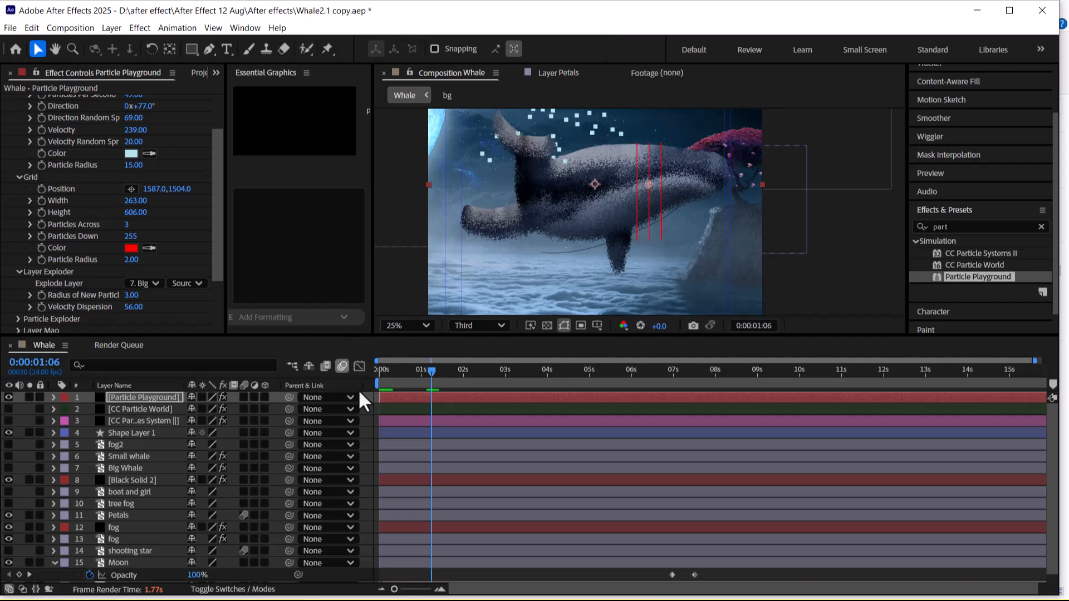
# Go to 0:00:02:20, view the whole frame and choose the Moon layer as the Layer Exploder's Explode Layer
pyautogui.click(433, 373)
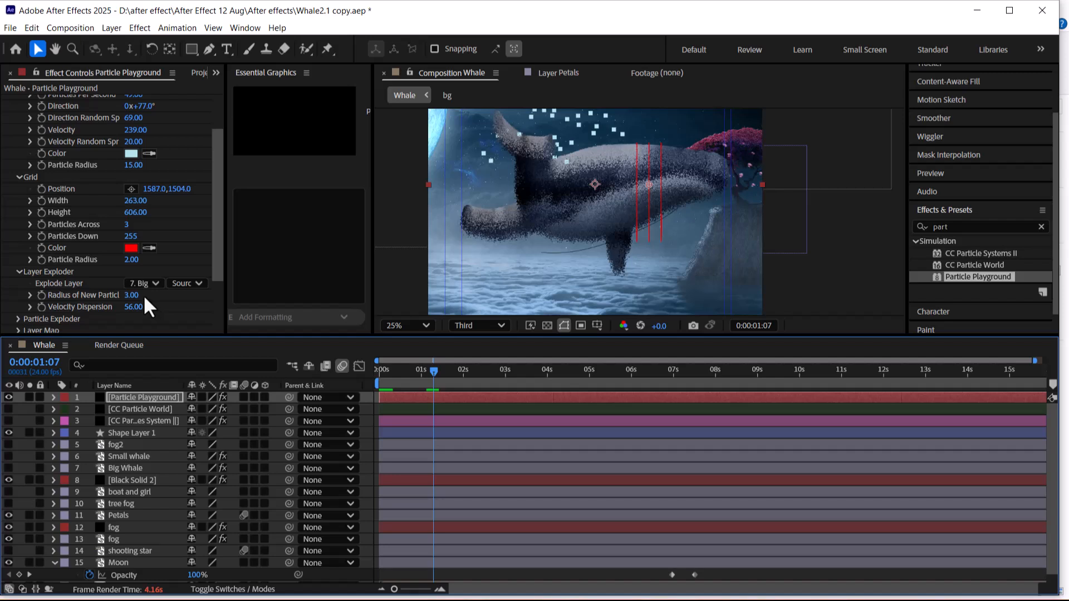
pyautogui.moveTo(435, 374); pyautogui.dragTo(498, 374)
pyautogui.scroll(-2, 573, 245)
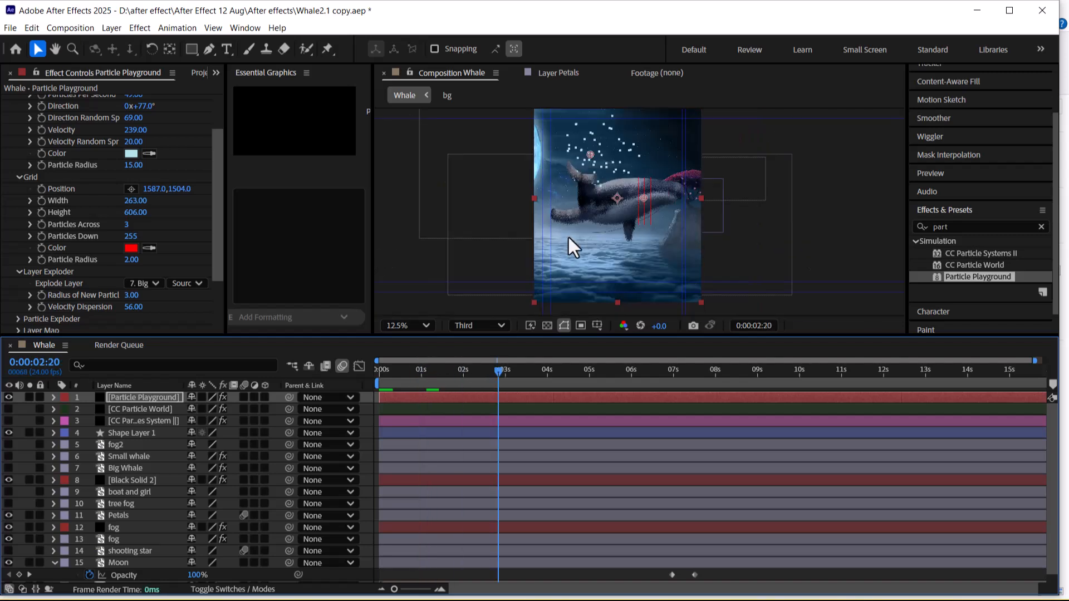
pyautogui.click(143, 282)
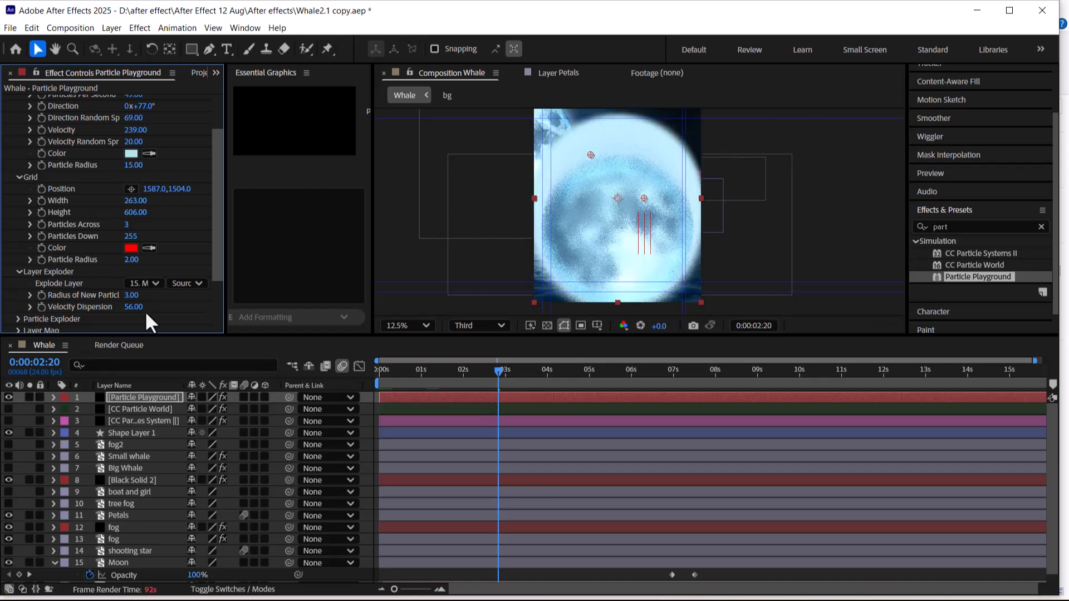
# Set the Cannon's Particles Per Second to 10 and its Particle Radius to 2
pyautogui.scroll(3, 142, 234)
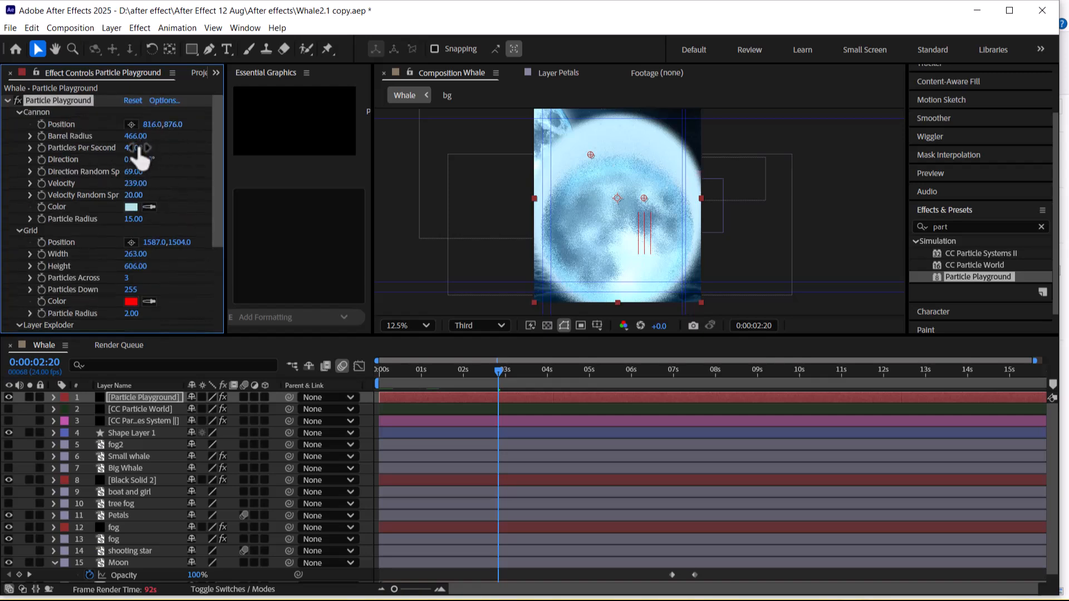
pyautogui.click(136, 148)
pyautogui.press('capslock')
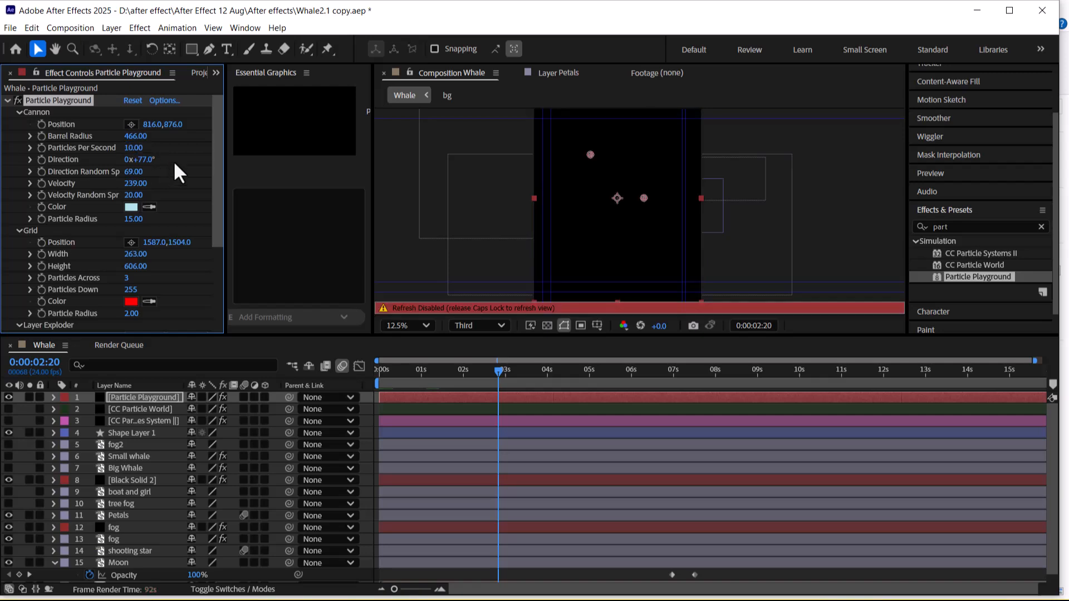
pyautogui.press('capslock')
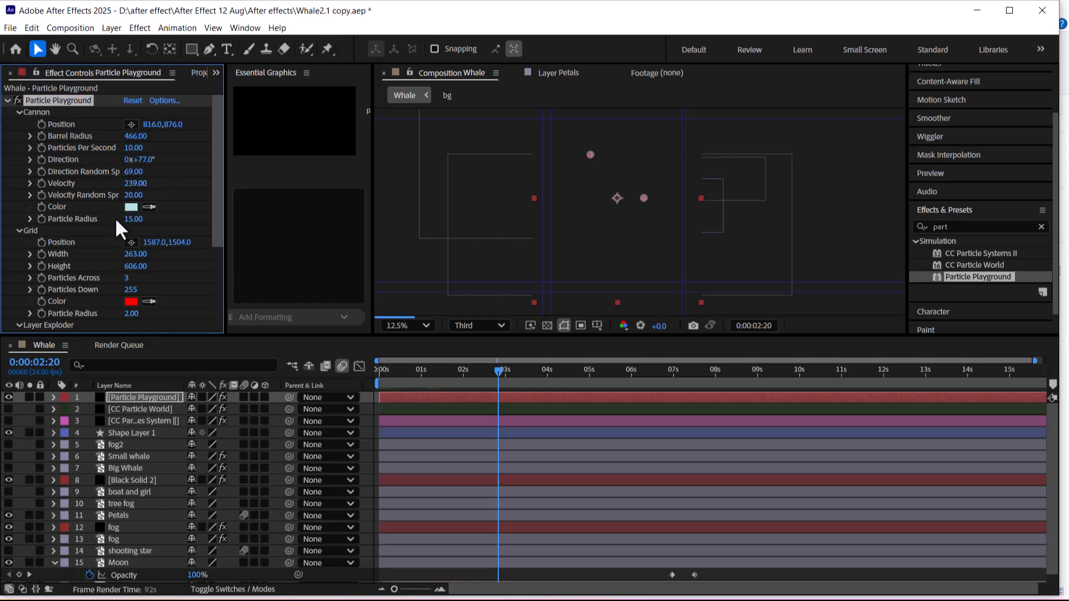
pyautogui.click(136, 220)
pyautogui.write('2')
pyautogui.press('Return')
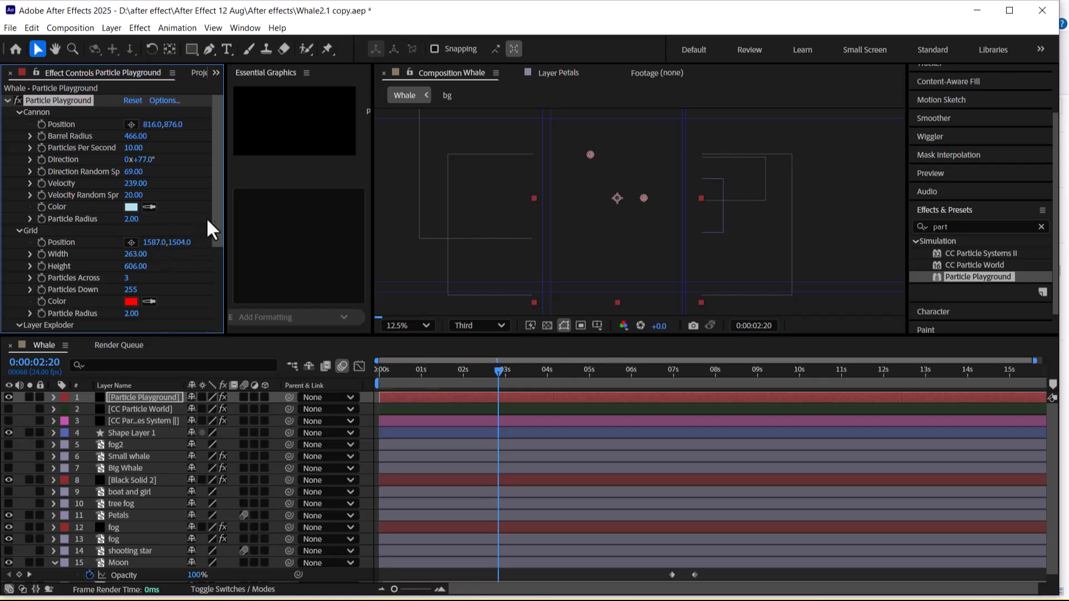
pyautogui.moveTo(216, 212); pyautogui.dragTo(220, 239)
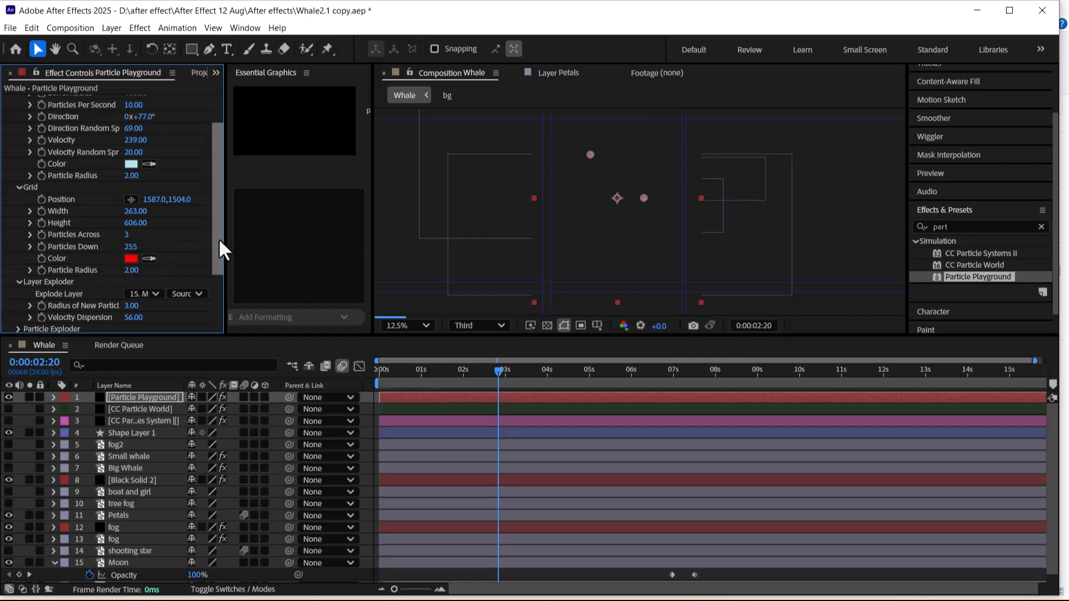
pyautogui.moveTo(222, 213); pyautogui.dragTo(222, 256)
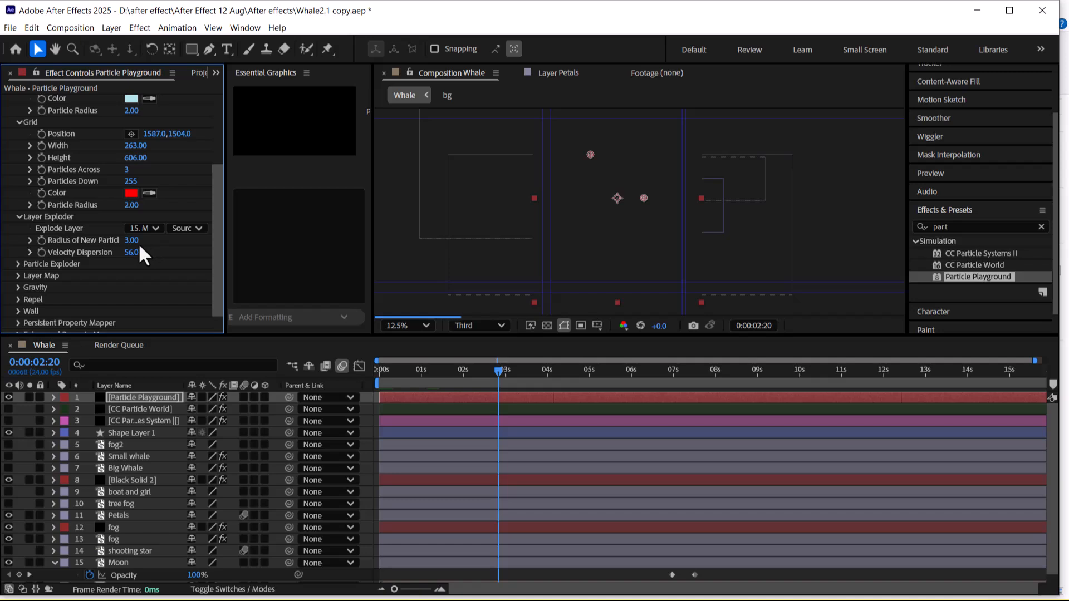
# Open the DirectX Diagnostic Tool with the Windows Run command dxdiag and move its window aside
pyautogui.press('super+r')
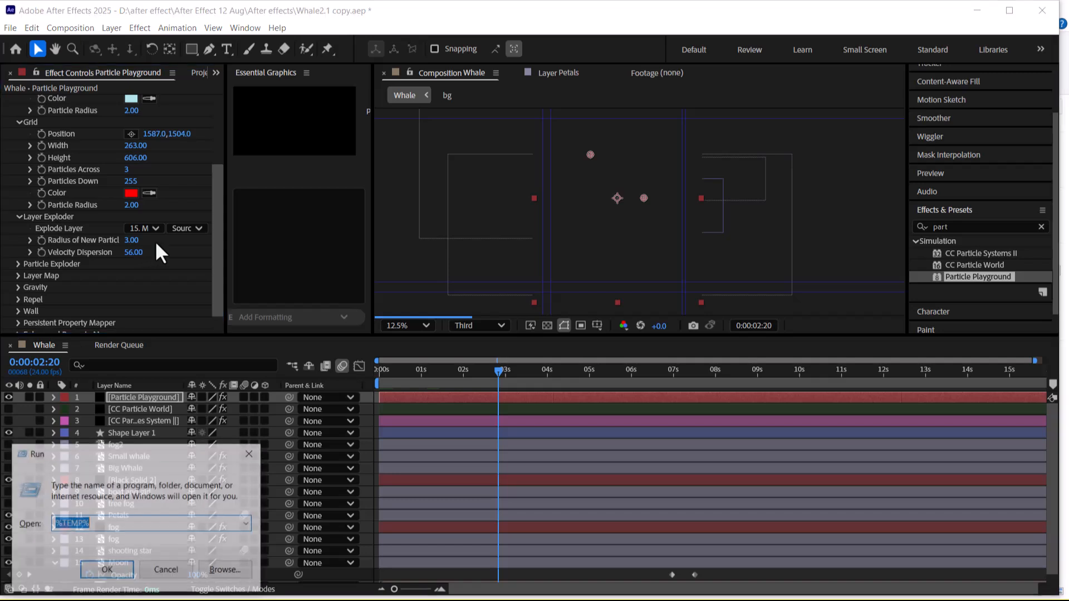
pyautogui.write('dxdia')
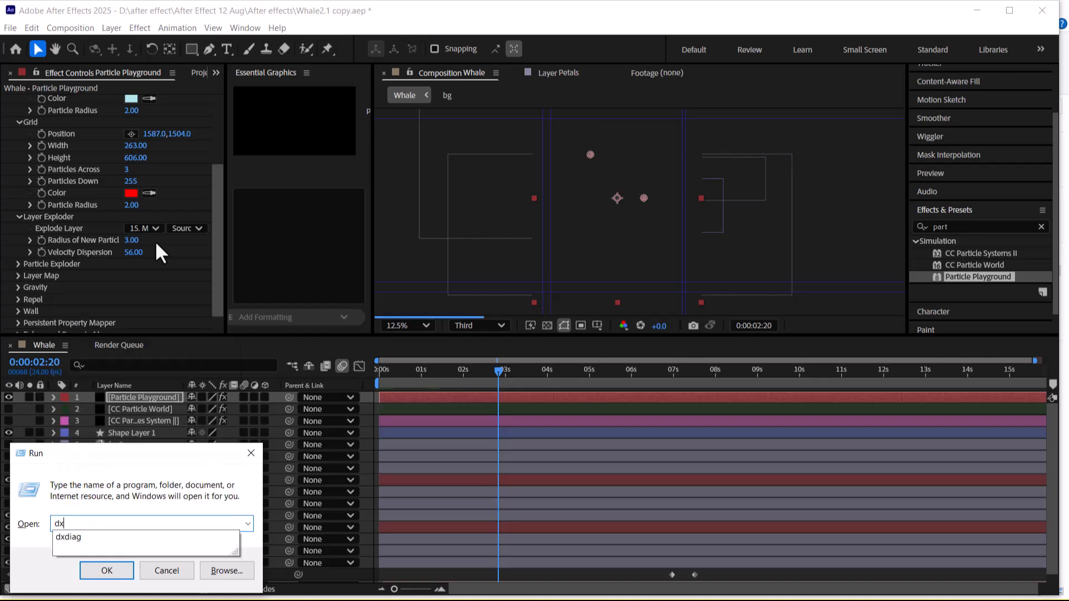
pyautogui.write('g')
pyautogui.press('Return')
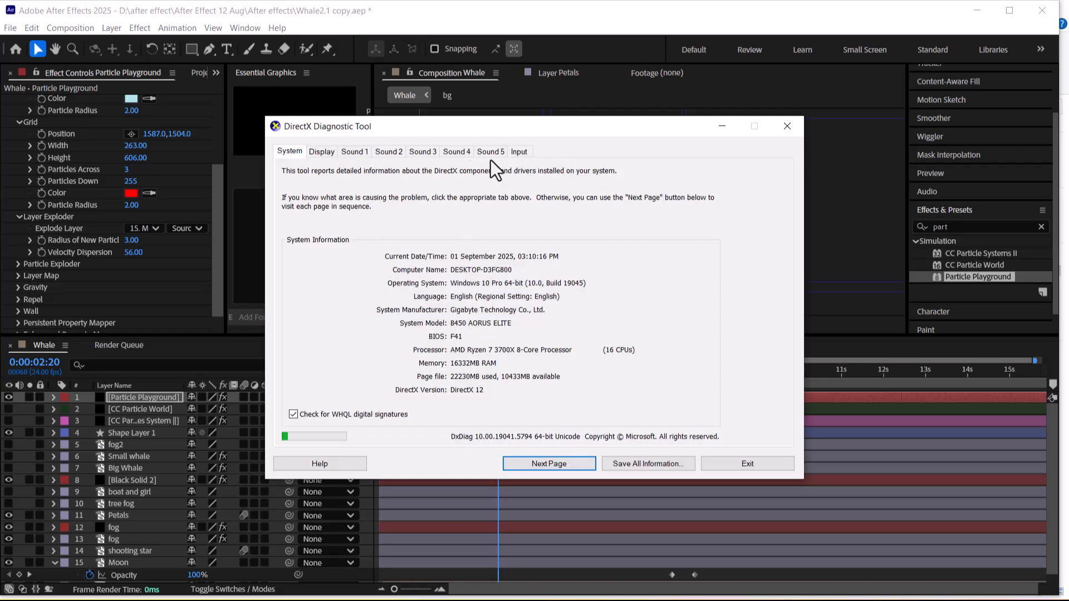
pyautogui.moveTo(445, 128); pyautogui.dragTo(612, 130)
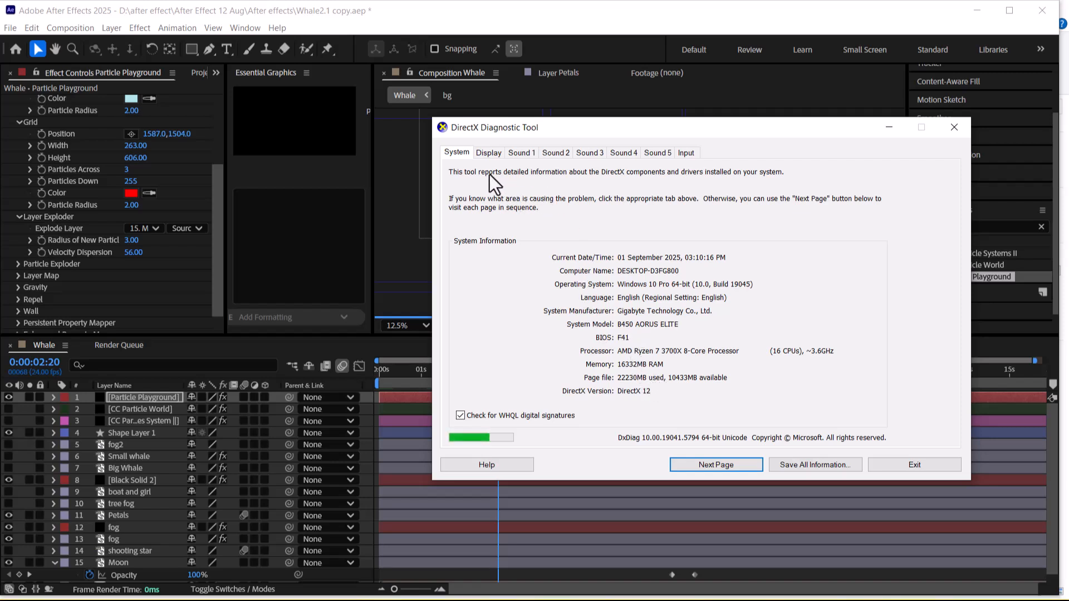
# Examine the graphics card and system memory details in the DirectX Diagnostic Tool and close it
pyautogui.click(490, 153)
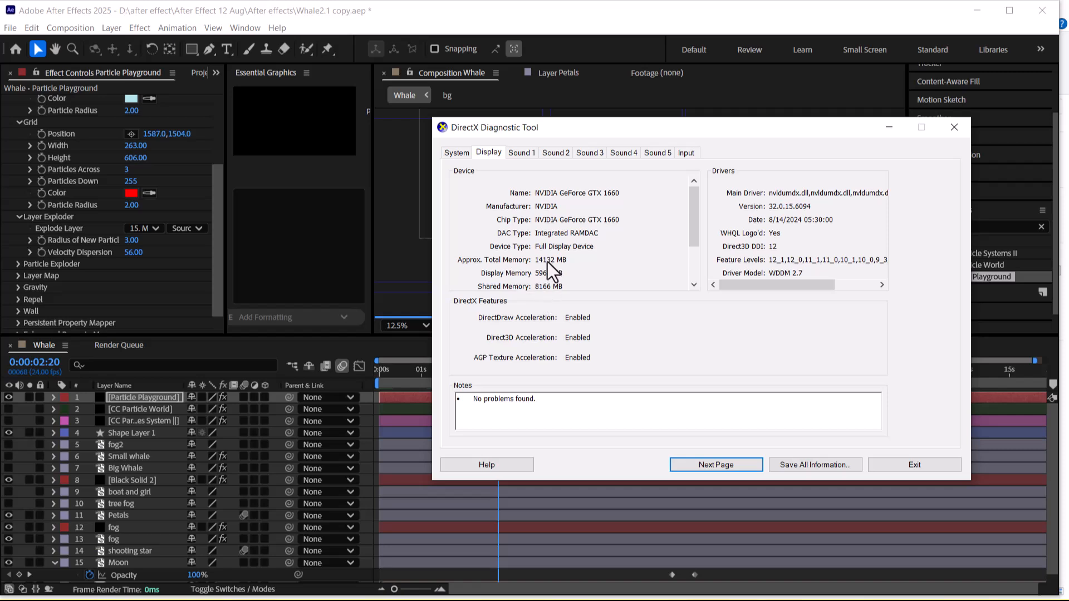
pyautogui.click(455, 154)
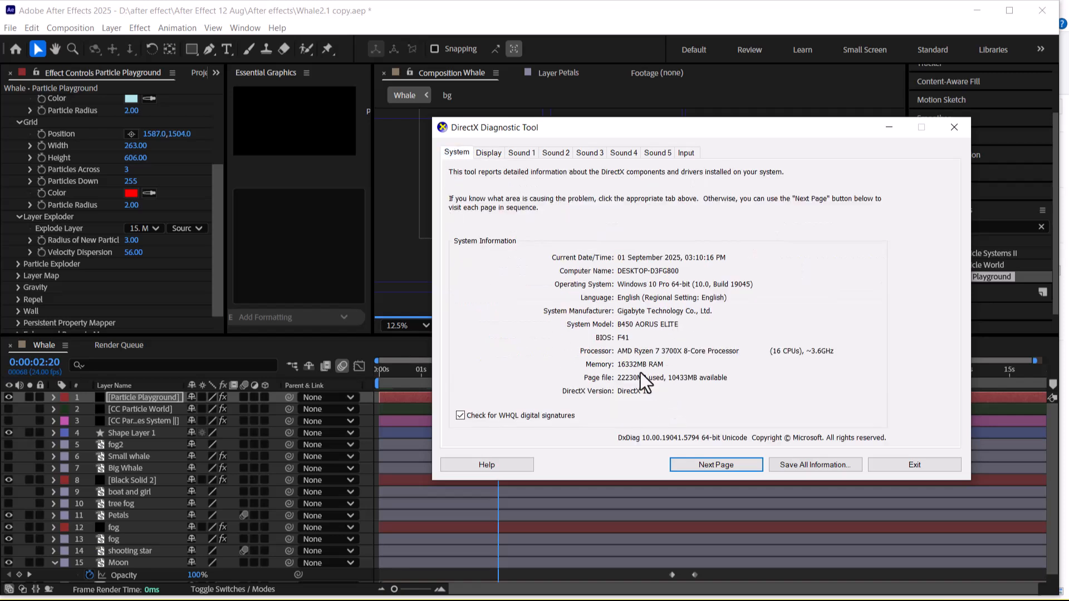
pyautogui.click(492, 157)
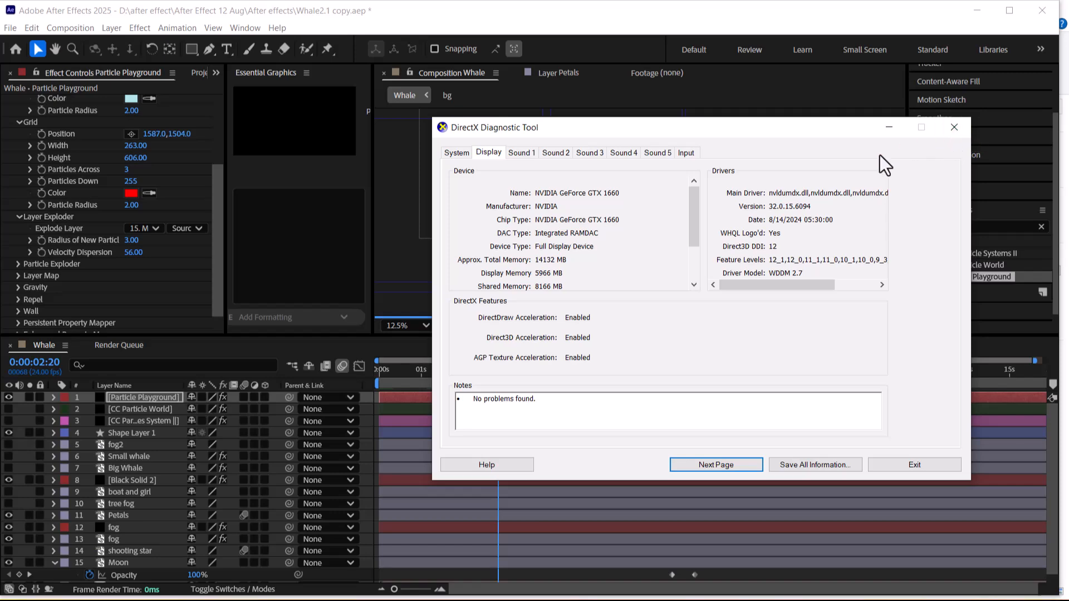
pyautogui.moveTo(713, 132); pyautogui.dragTo(566, 312)
pyautogui.click(807, 309)
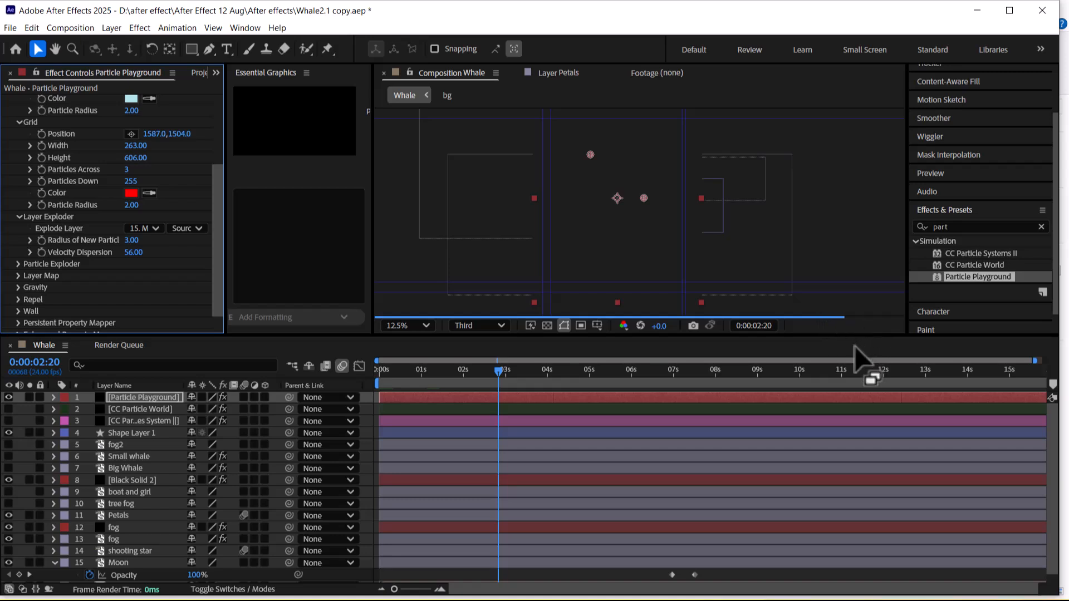
# Expand Particle Playground's Particle Exploder and Layer Map groups to examine their settings
pyautogui.moveTo(854, 343); pyautogui.dragTo(836, 342)
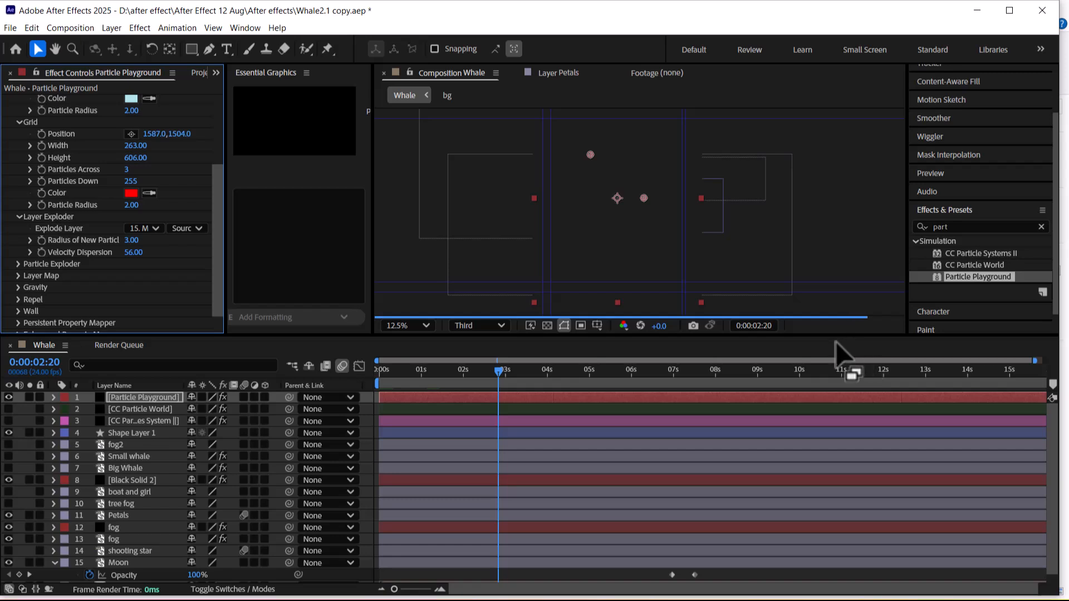
pyautogui.click(19, 264)
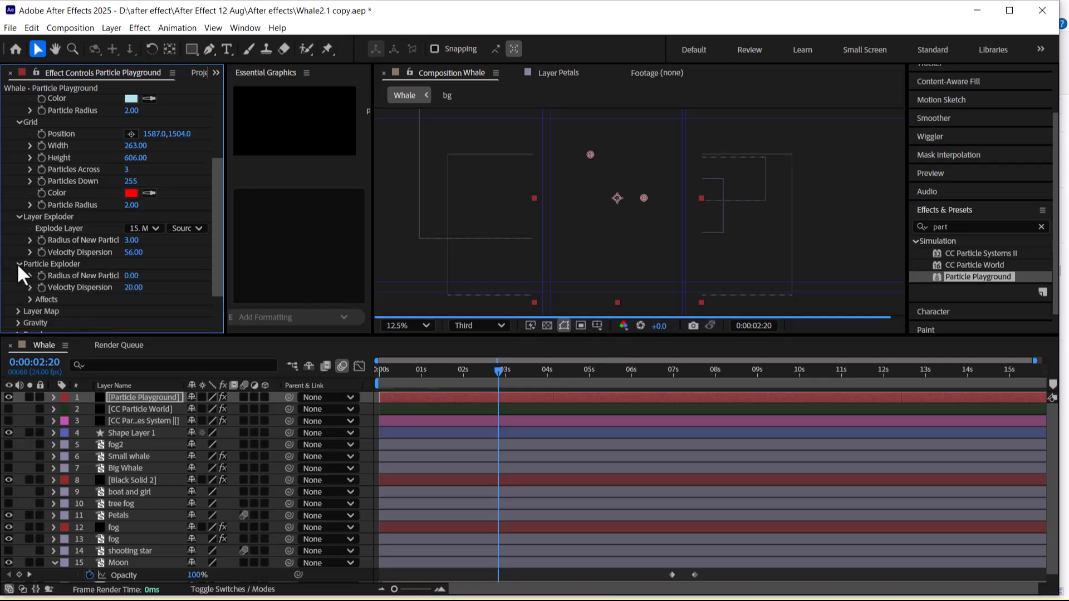
pyautogui.click(18, 311)
pyautogui.scroll(-3, 34, 298)
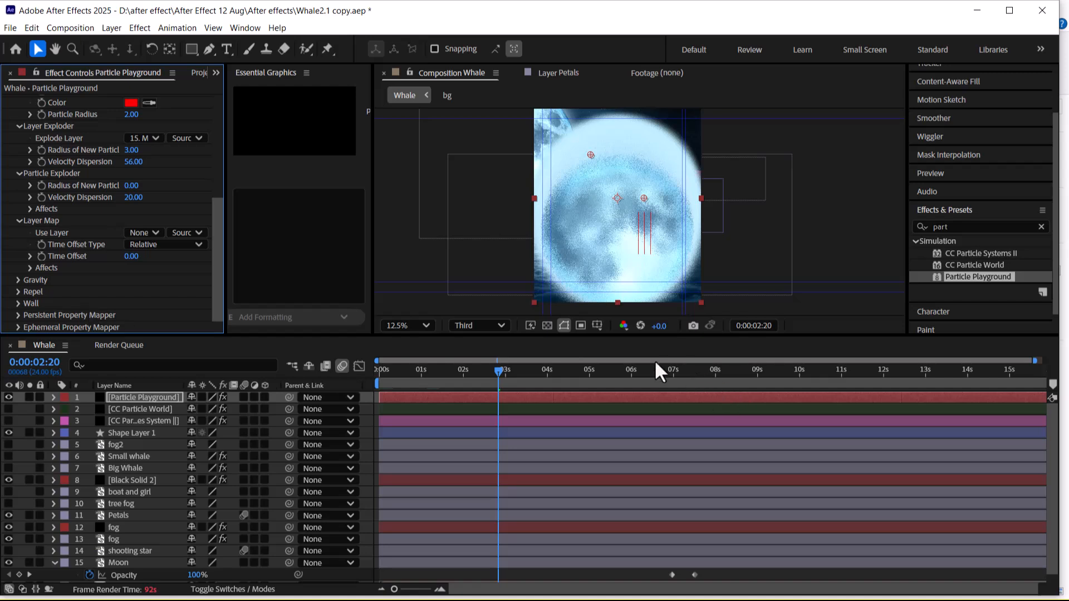
# Check the exploding moon near 0:00:00:10 and preview the composition from the start of the timeline
pyautogui.moveTo(495, 368); pyautogui.dragTo(403, 371)
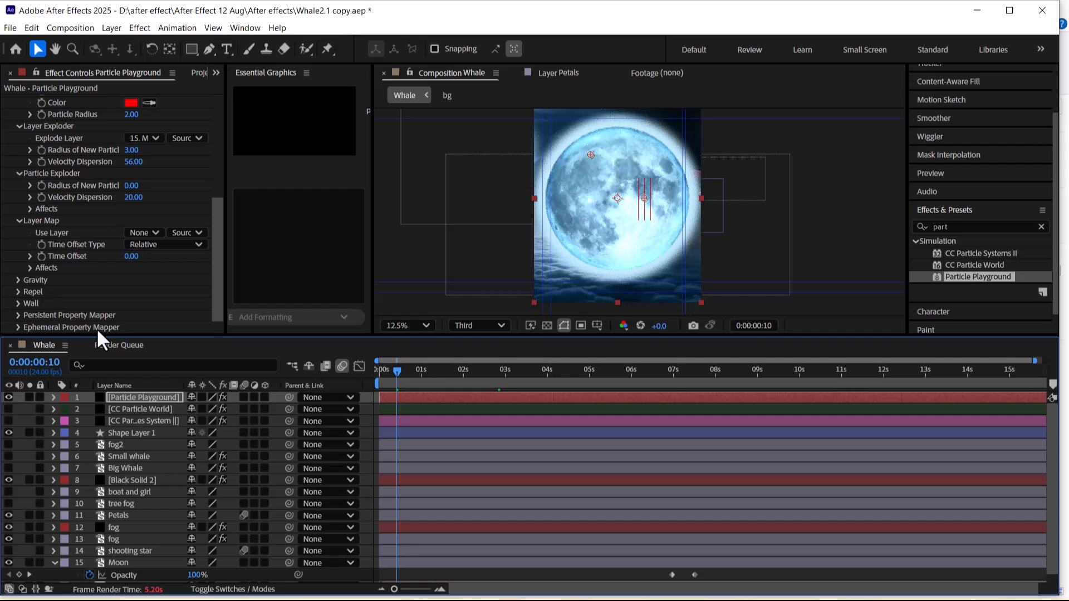
pyautogui.moveTo(397, 372); pyautogui.dragTo(332, 372)
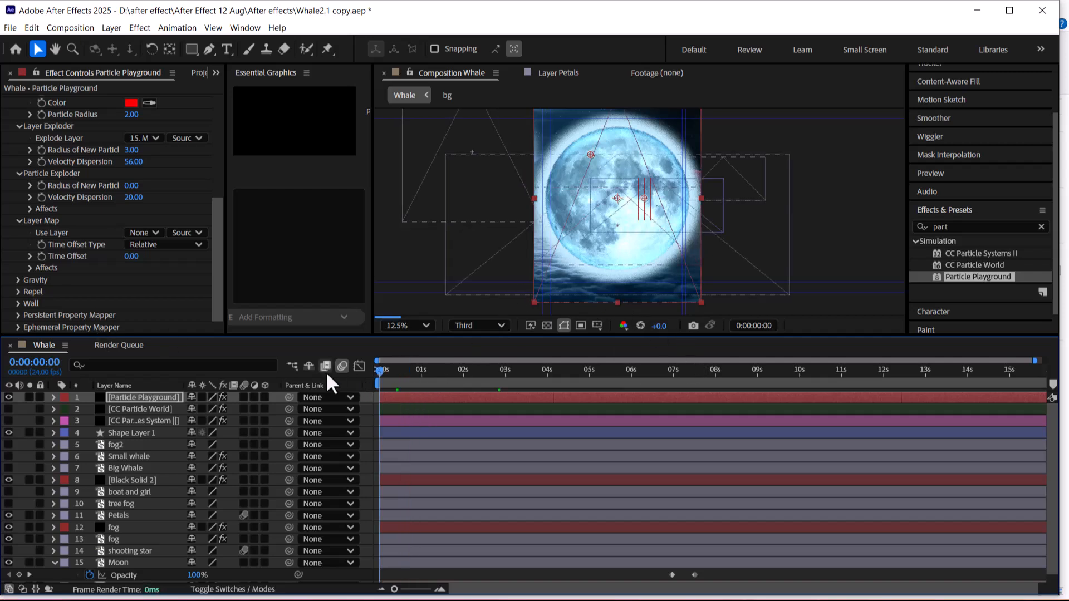
pyautogui.press('space')
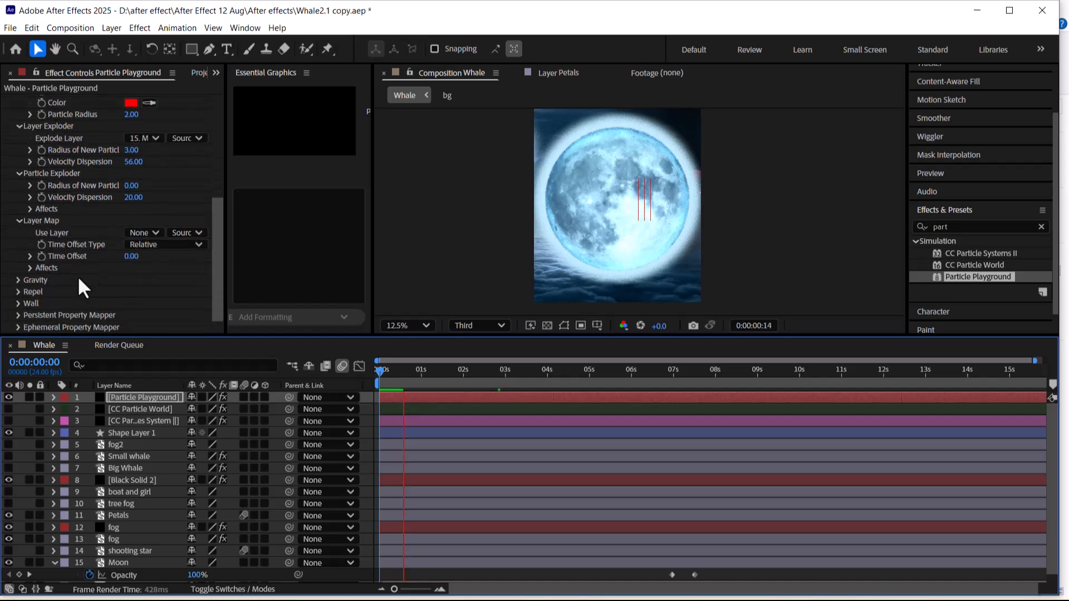
# Set Gravity's Force to 292, Force Random Spread to 0.09 and Direction to 18x+256°, and preview from the start
pyautogui.click(18, 280)
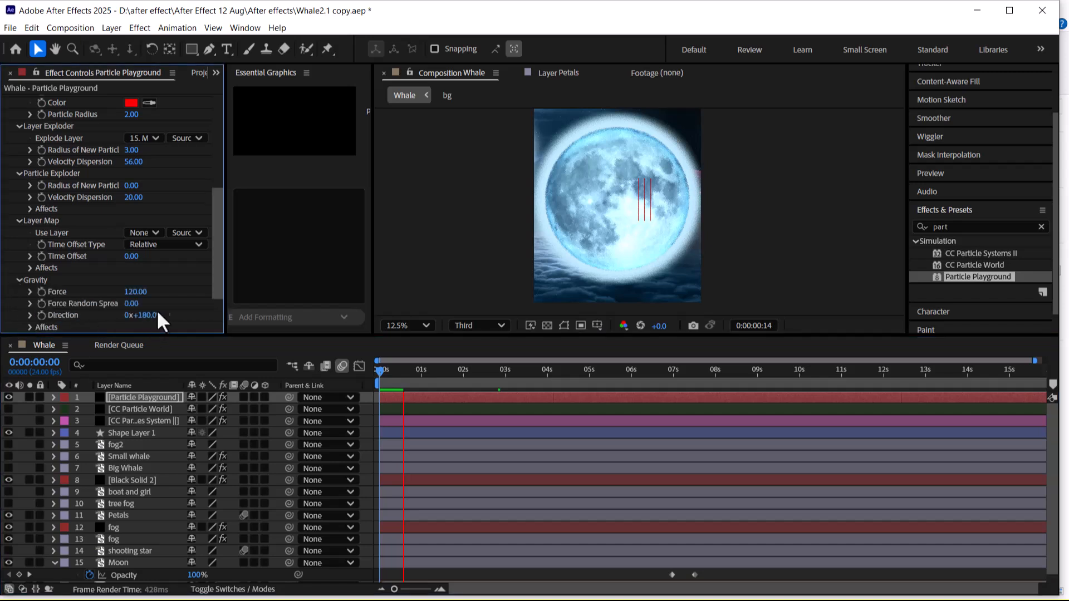
pyautogui.moveTo(136, 293); pyautogui.dragTo(203, 294)
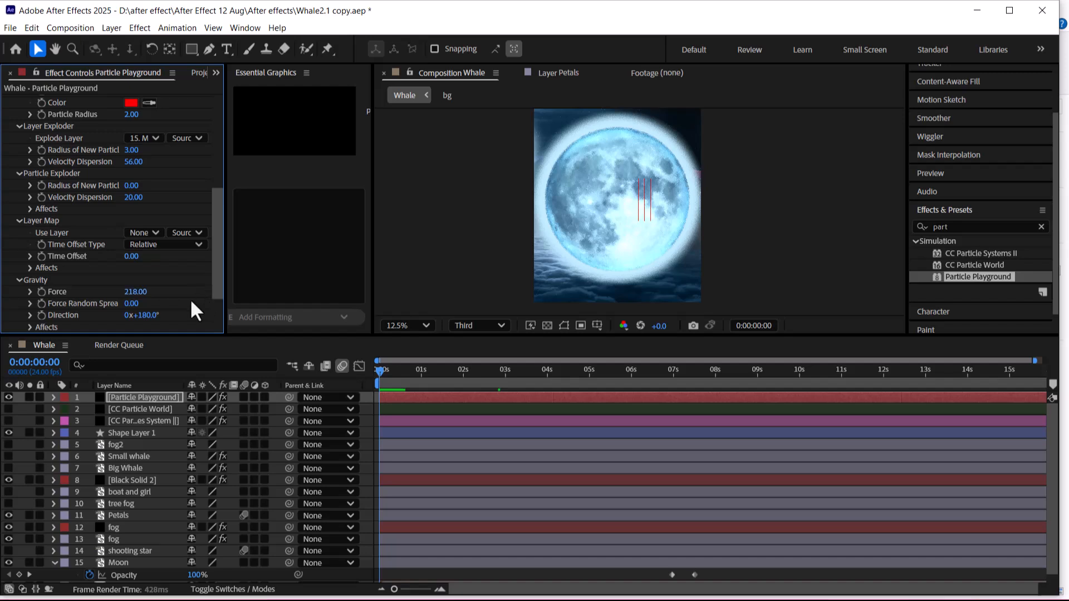
pyautogui.moveTo(139, 312); pyautogui.dragTo(195, 309)
pyautogui.moveTo(380, 373); pyautogui.dragTo(293, 371)
pyautogui.press('space')
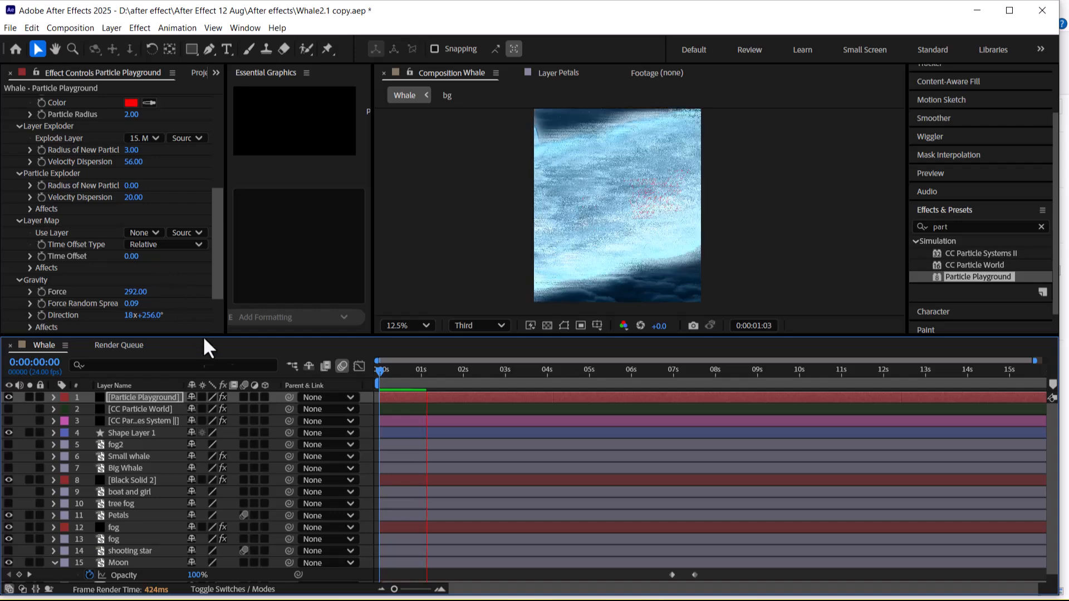
pyautogui.press('super')
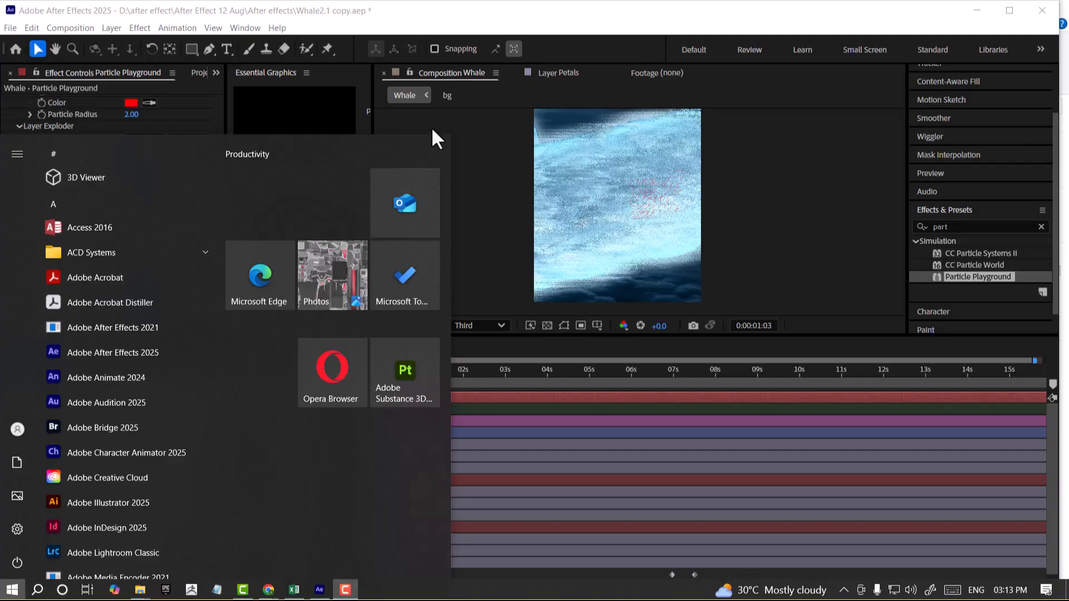